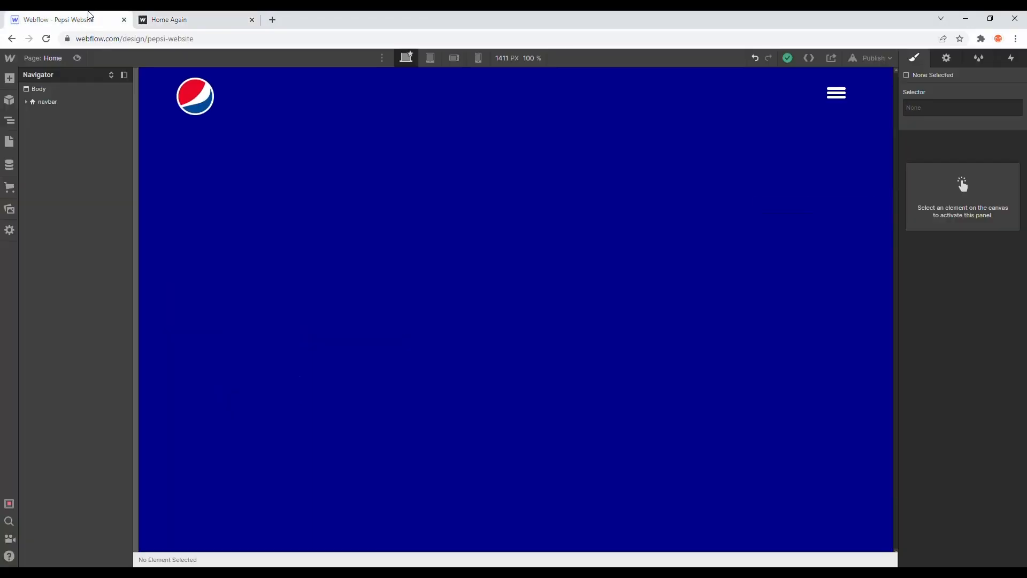
# Step: Add a div block to the page body below the navbar and give it the class hero
pyautogui.click(10, 78)
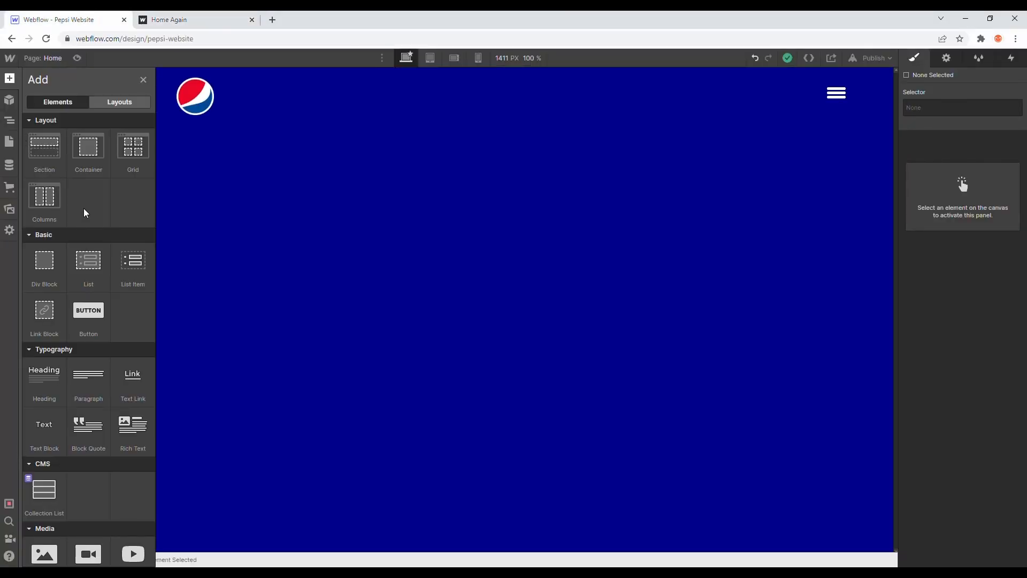
pyautogui.moveTo(53, 258); pyautogui.dragTo(107, 143)
pyautogui.click(939, 115)
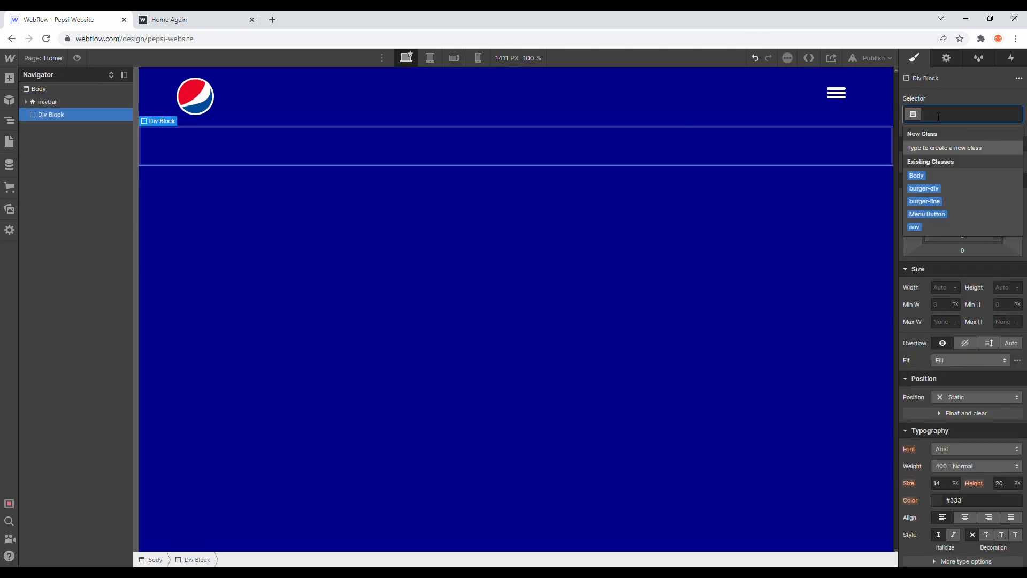
pyautogui.write('hero')
pyautogui.press('Return')
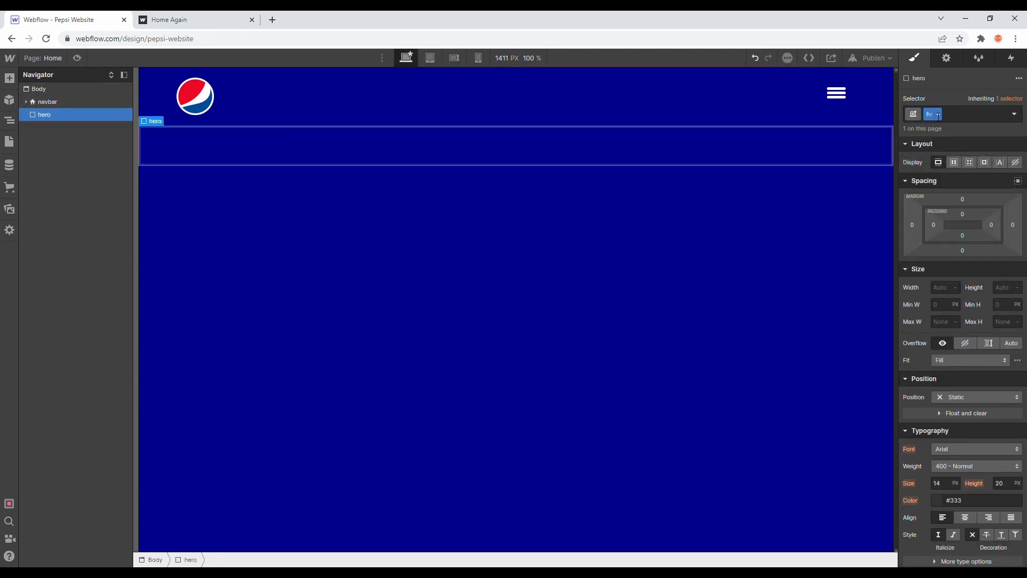
# Step: Set the hero div's height to 88 VH and check it against the navbar's height
pyautogui.click(1000, 288)
pyautogui.write('88vh')
pyautogui.press('Return')
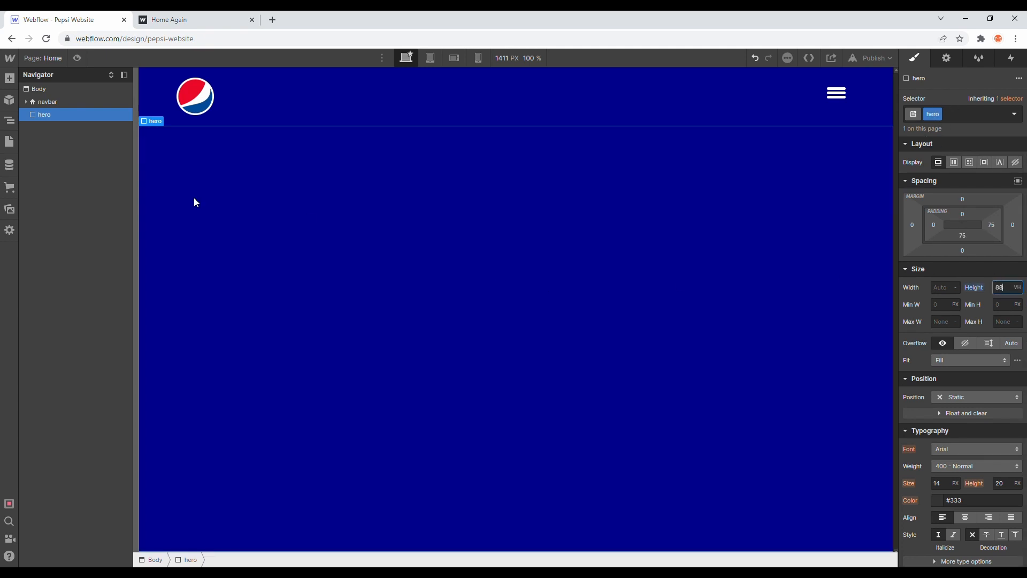
pyautogui.click(65, 101)
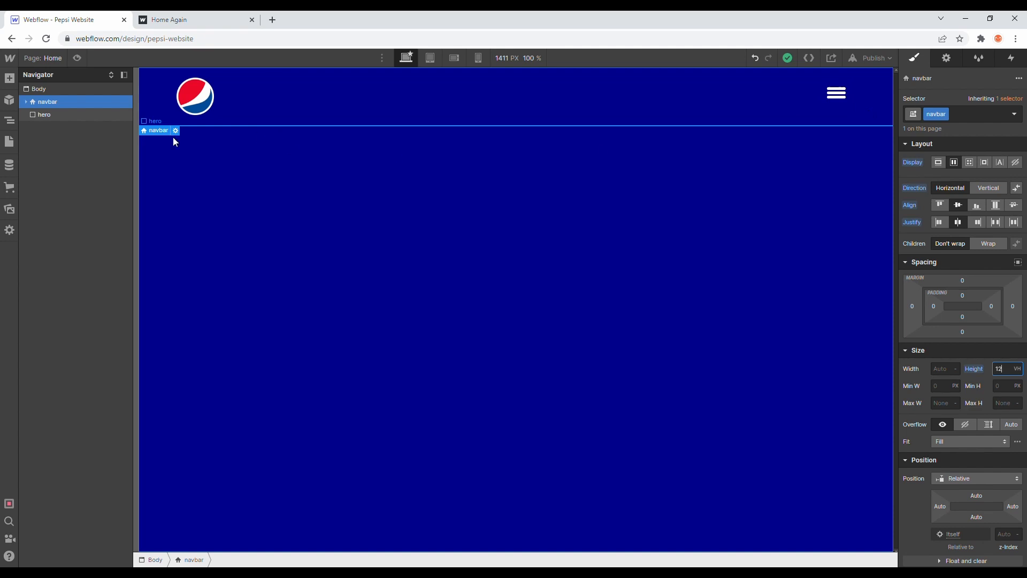
pyautogui.click(68, 116)
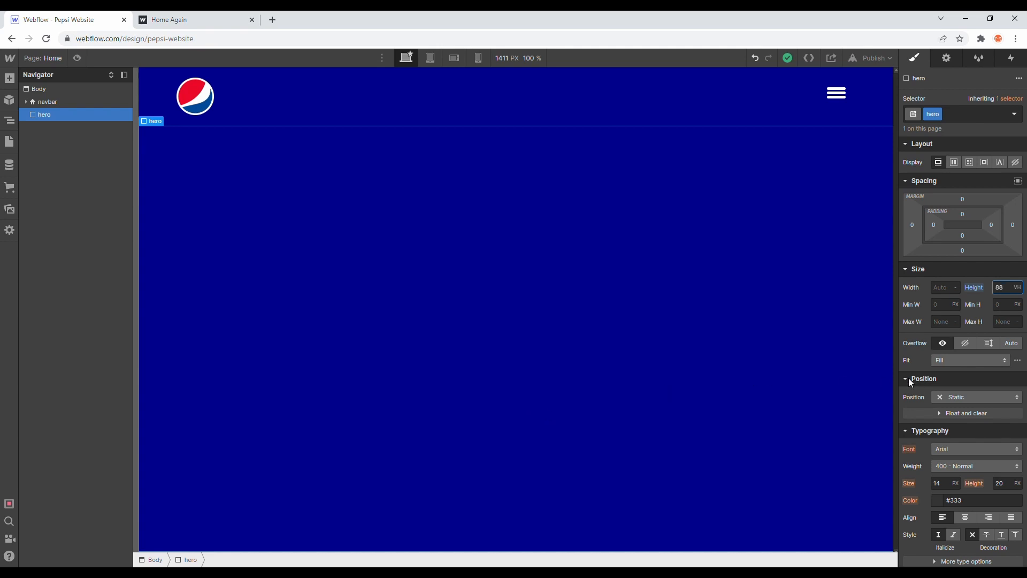
# Step: Set the hero div's background color to the Dark Blue swatch
pyautogui.scroll(-5, 989, 455)
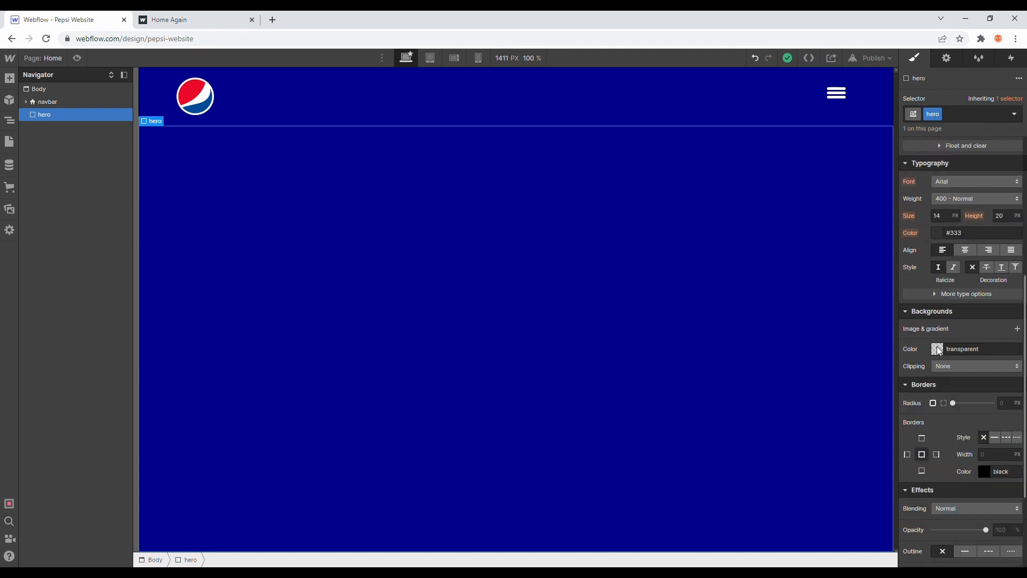
pyautogui.scroll(-1, 951, 353)
pyautogui.click(938, 295)
pyautogui.click(929, 460)
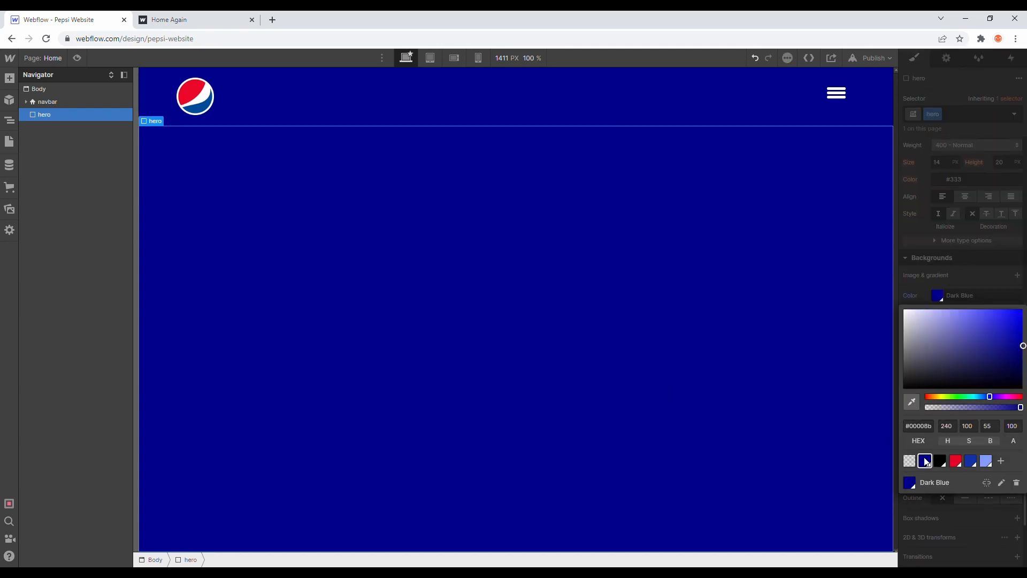
pyautogui.click(968, 274)
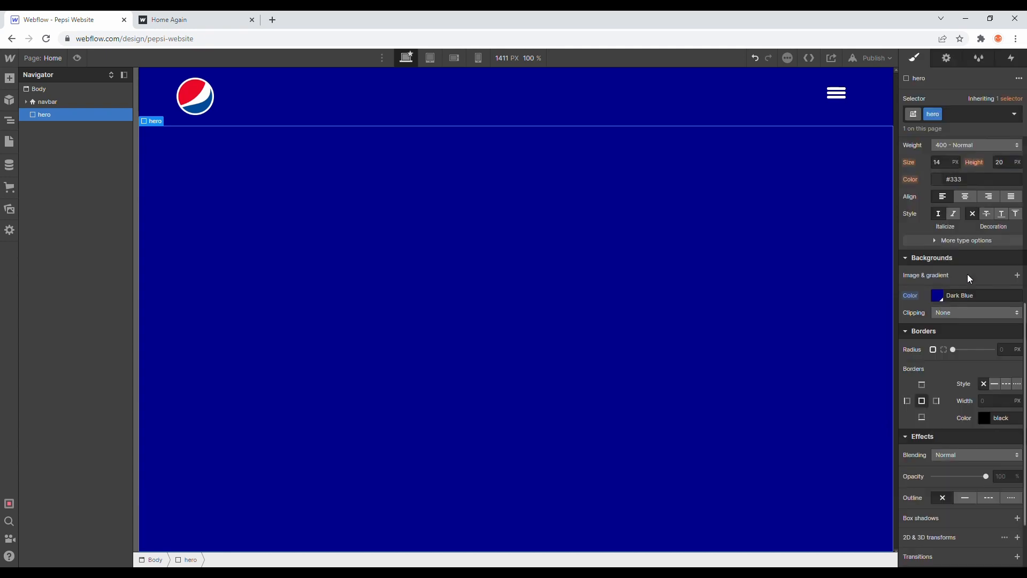
# Step: Make the Body element's background color transparent
pyautogui.click(67, 89)
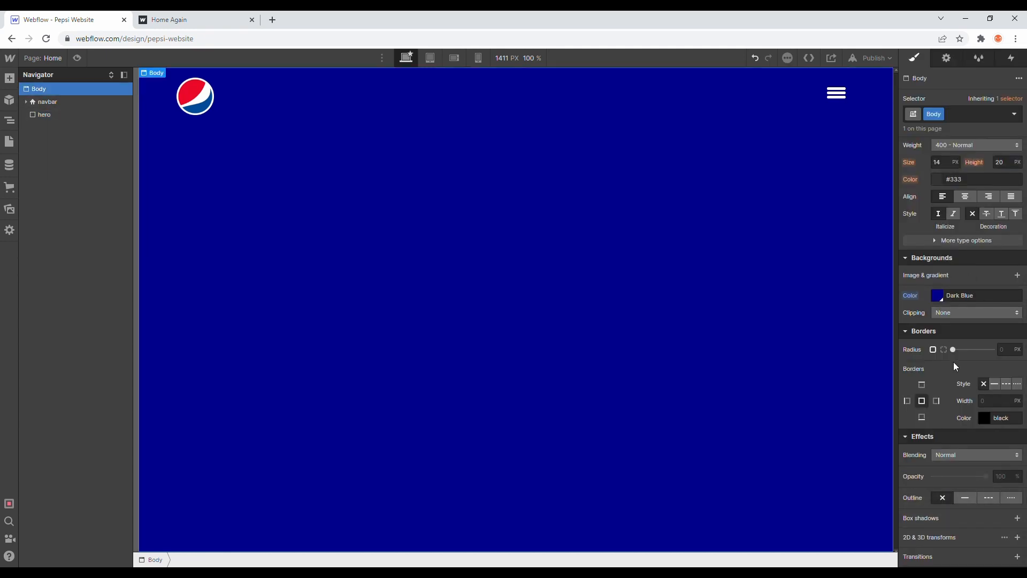
pyautogui.click(937, 296)
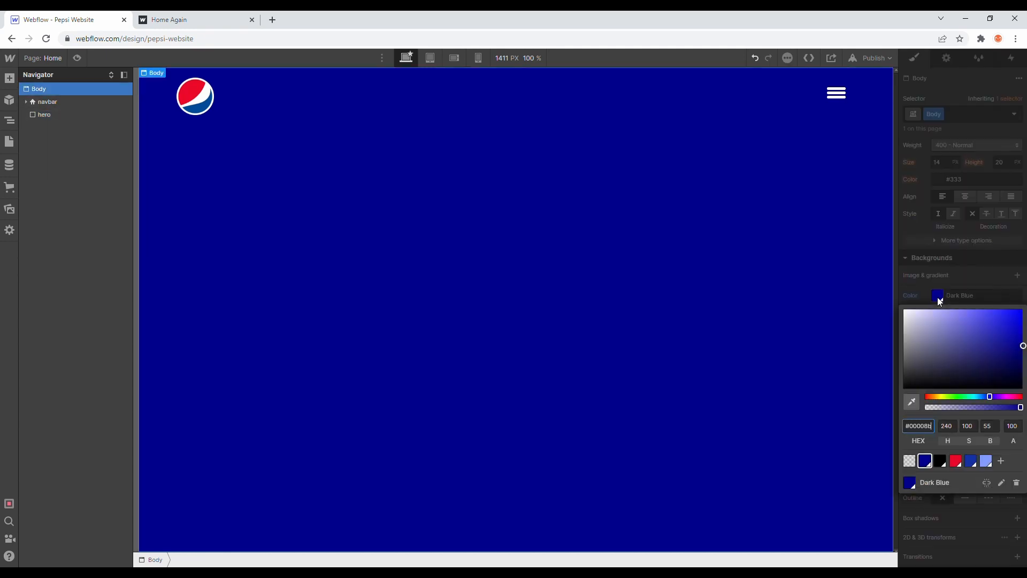
pyautogui.click(909, 460)
pyautogui.click(937, 268)
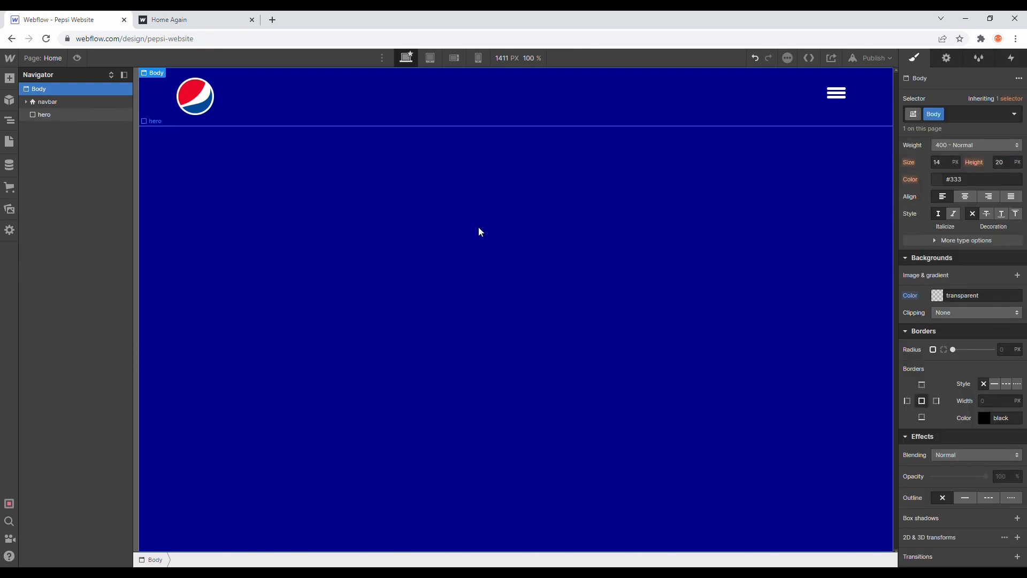
# Step: Try the Crimson swatch as the hero div's background and return it to Dark Blue
pyautogui.click(293, 168)
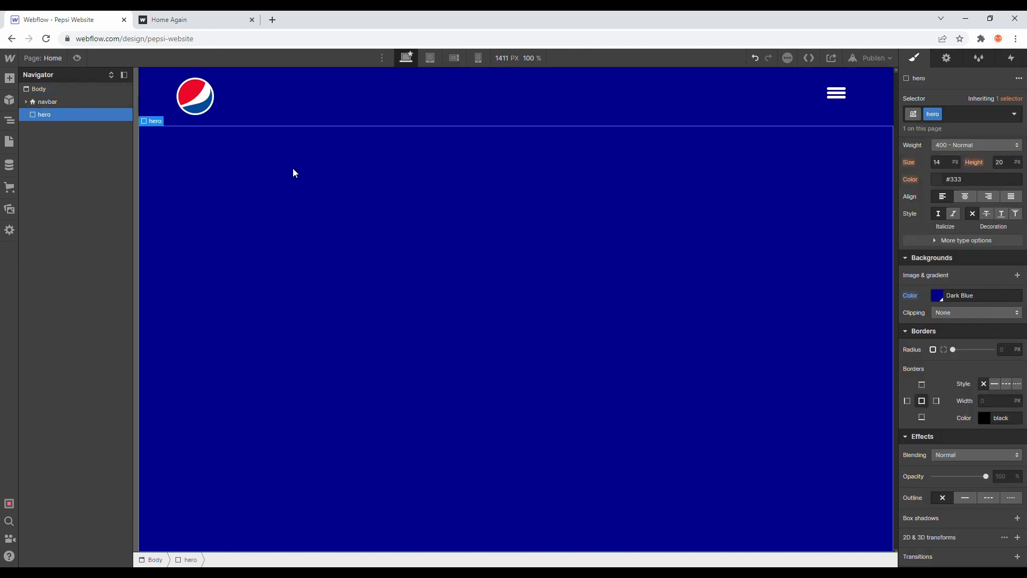
pyautogui.click(937, 295)
pyautogui.click(955, 461)
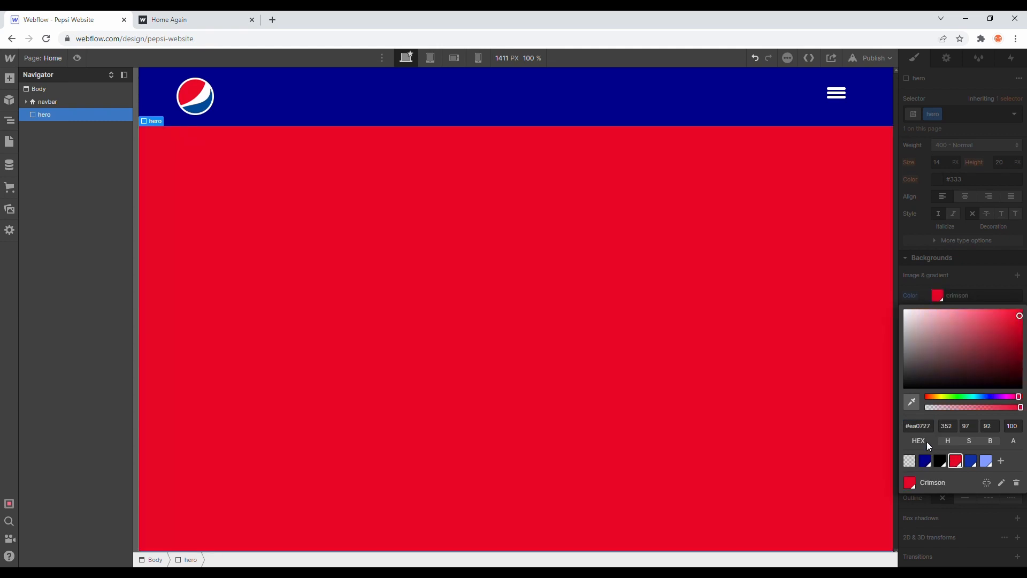
pyautogui.click(925, 461)
pyautogui.click(964, 279)
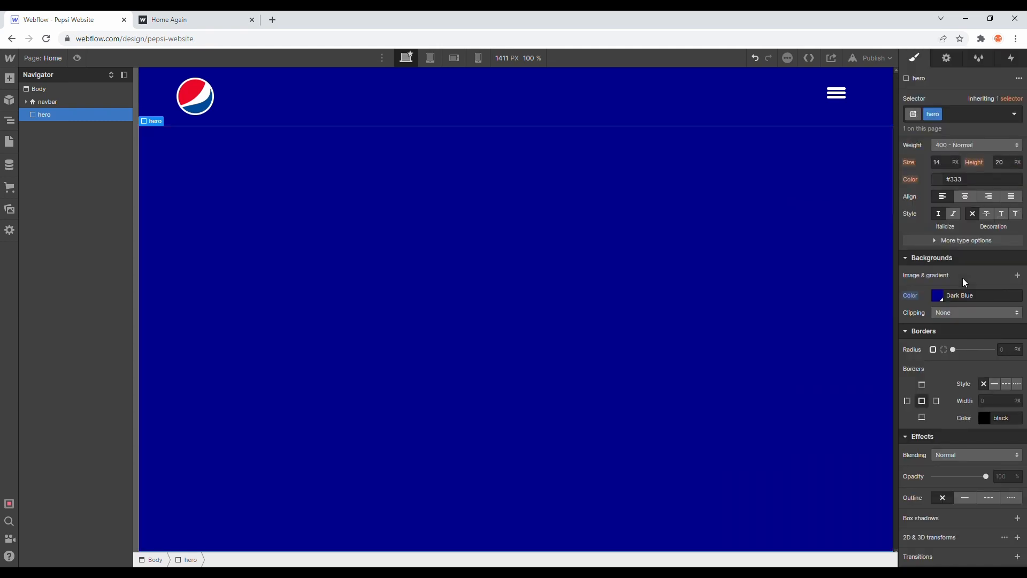
# Step: Add a div block inside the hero div and give it the class hero-text-wrapper
pyautogui.click(9, 82)
pyautogui.moveTo(42, 259); pyautogui.dragTo(84, 133)
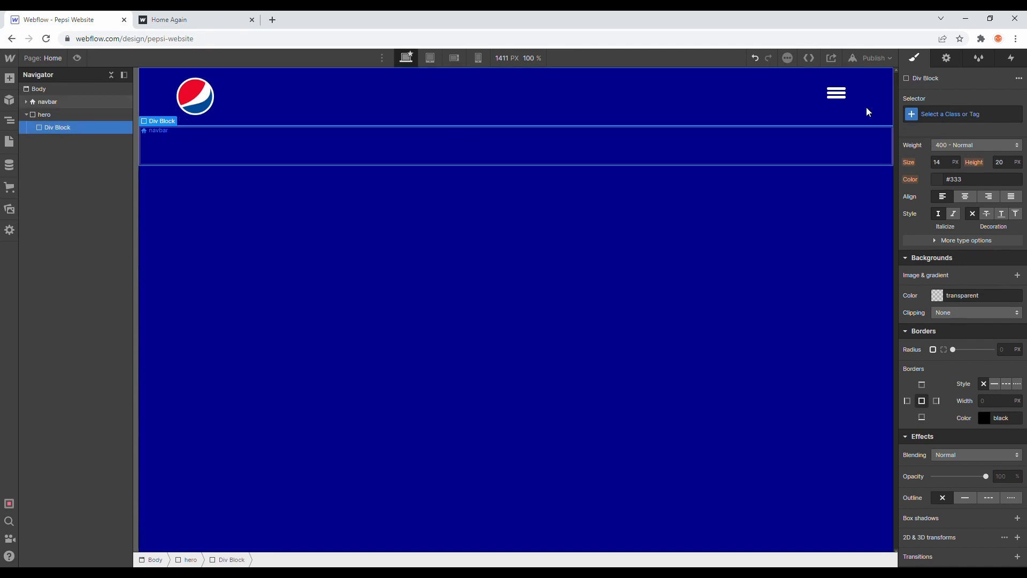
pyautogui.click(957, 118)
pyautogui.write('hero-te')
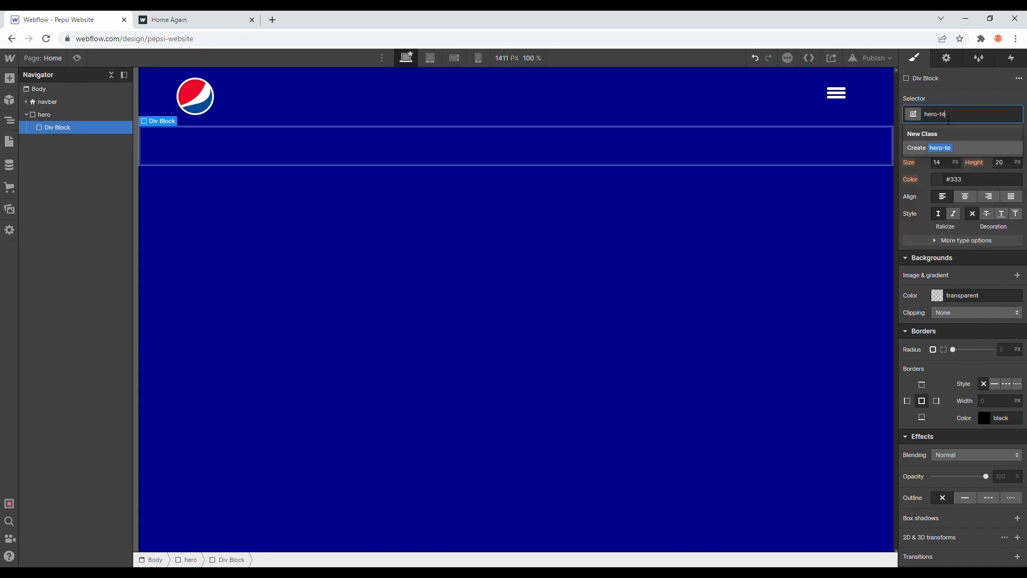
pyautogui.write('xt-wrapper')
pyautogui.press('Return')
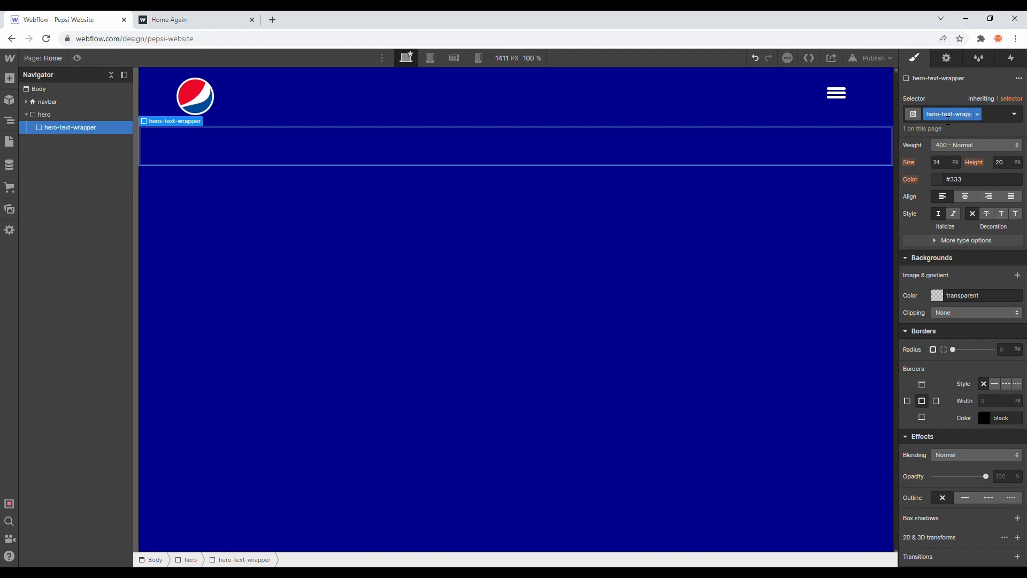
# Step: Set the hero-text-wrapper's width to 50% and compare with the hero layout on the published reference page
pyautogui.scroll(6, 987, 242)
pyautogui.click(945, 289)
pyautogui.write('50%')
pyautogui.press('Return')
pyautogui.click(196, 18)
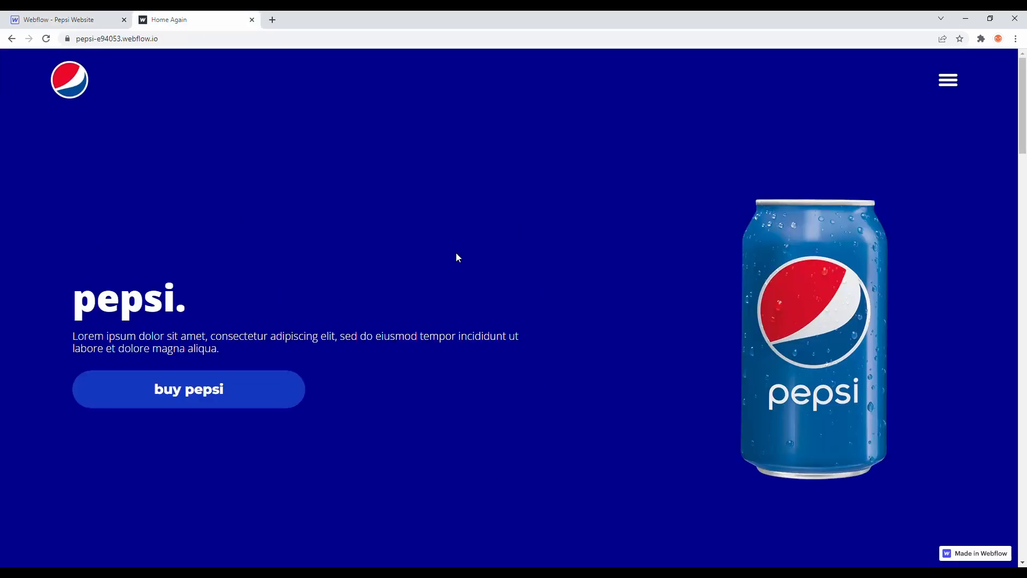
pyautogui.click(59, 19)
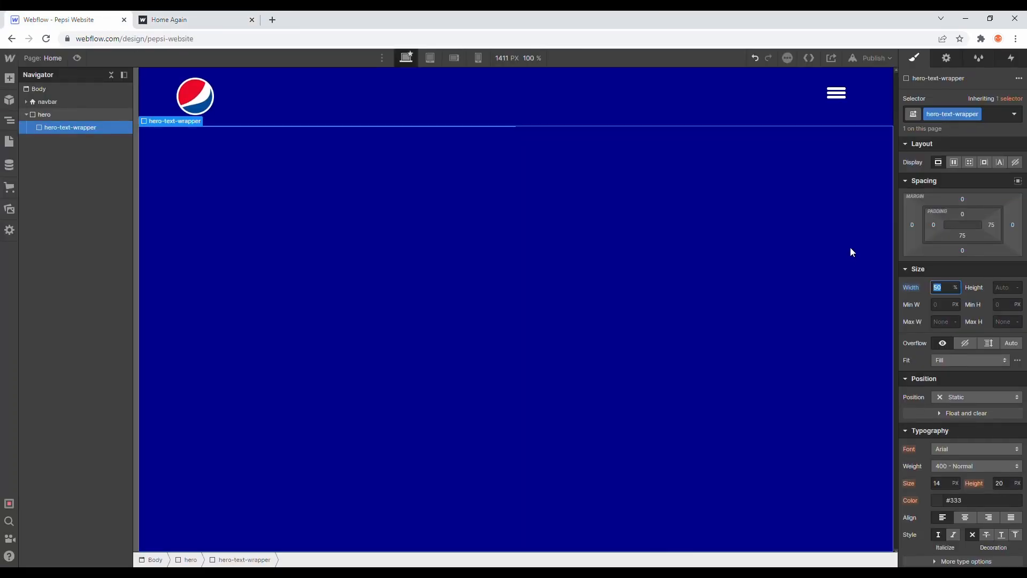
# Step: Set the hero-text-wrapper's height to 100% and make it a vertical flex layout with align and justify centered
pyautogui.click(1001, 291)
pyautogui.write('100%')
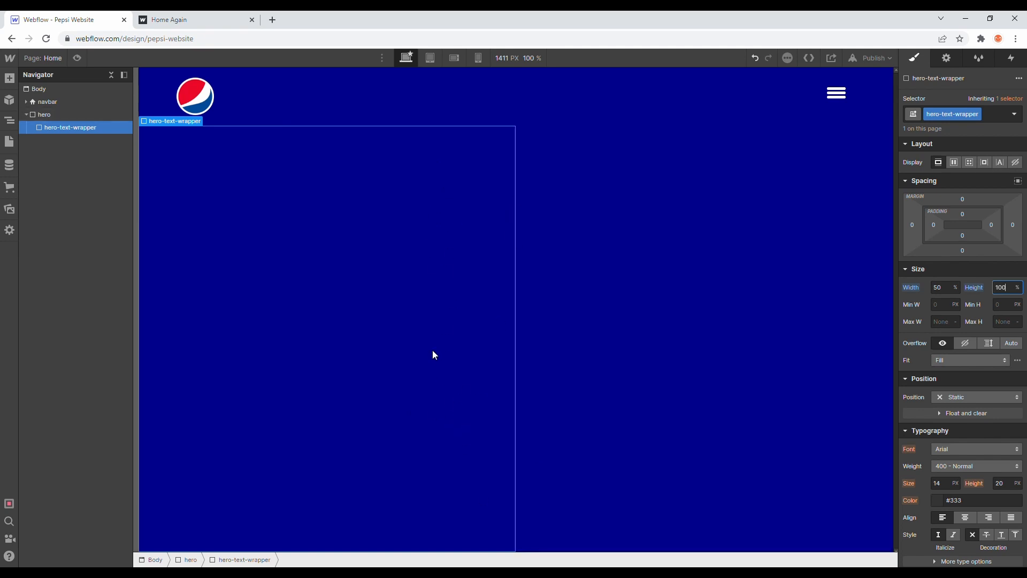
pyautogui.click(955, 163)
pyautogui.click(983, 183)
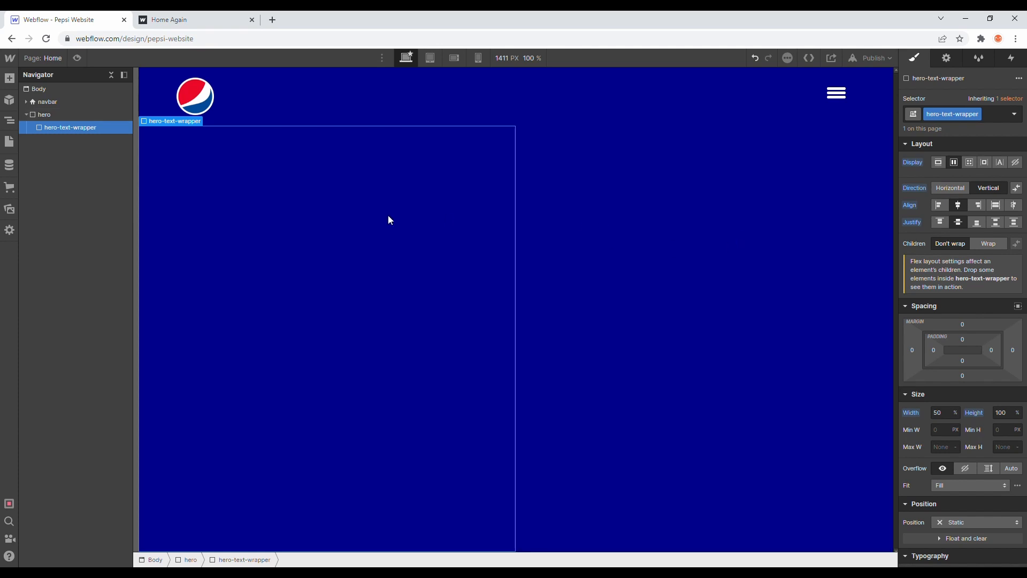
# Step: Add an H1 heading inside the hero-text-wrapper
pyautogui.click(9, 78)
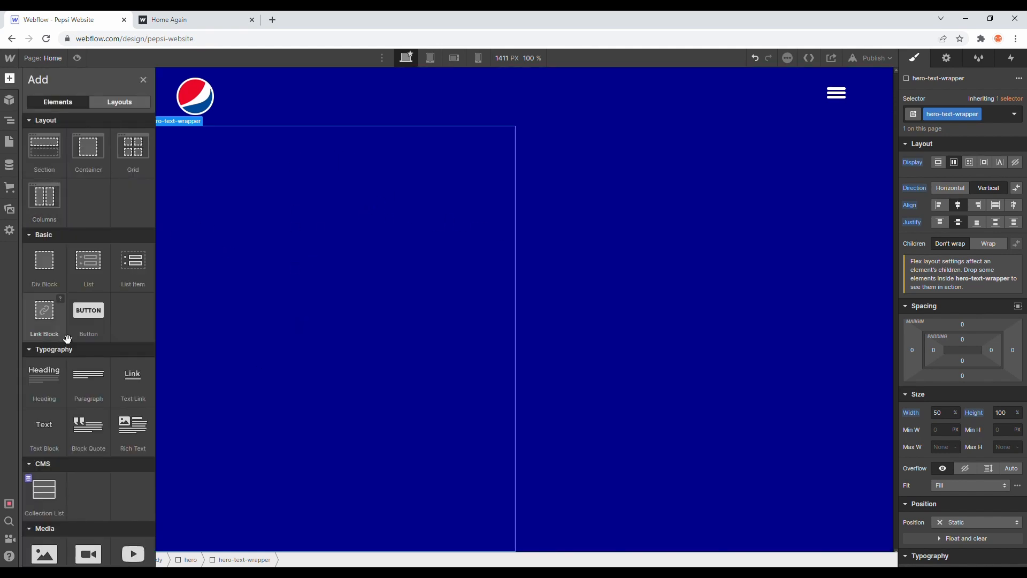
pyautogui.moveTo(59, 388); pyautogui.dragTo(94, 137)
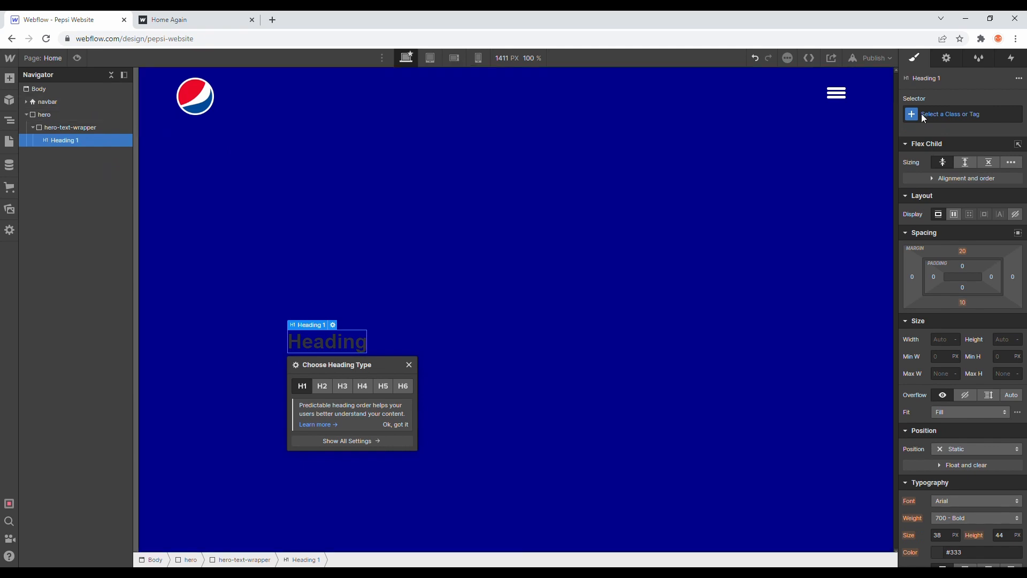
# Step: Try aligning the hero-text-wrapper's children to the start and return them to centered
pyautogui.click(439, 258)
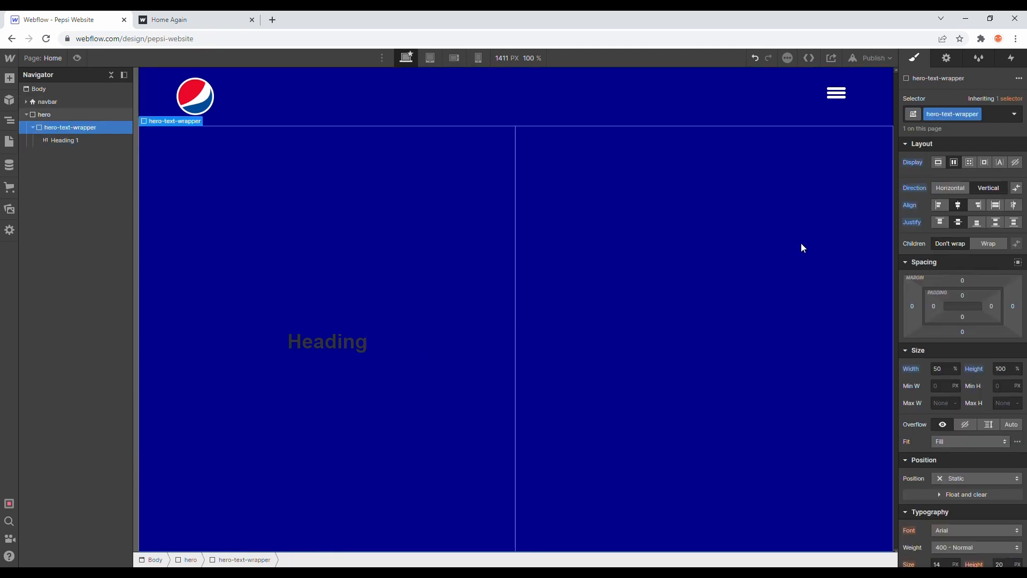
pyautogui.click(937, 205)
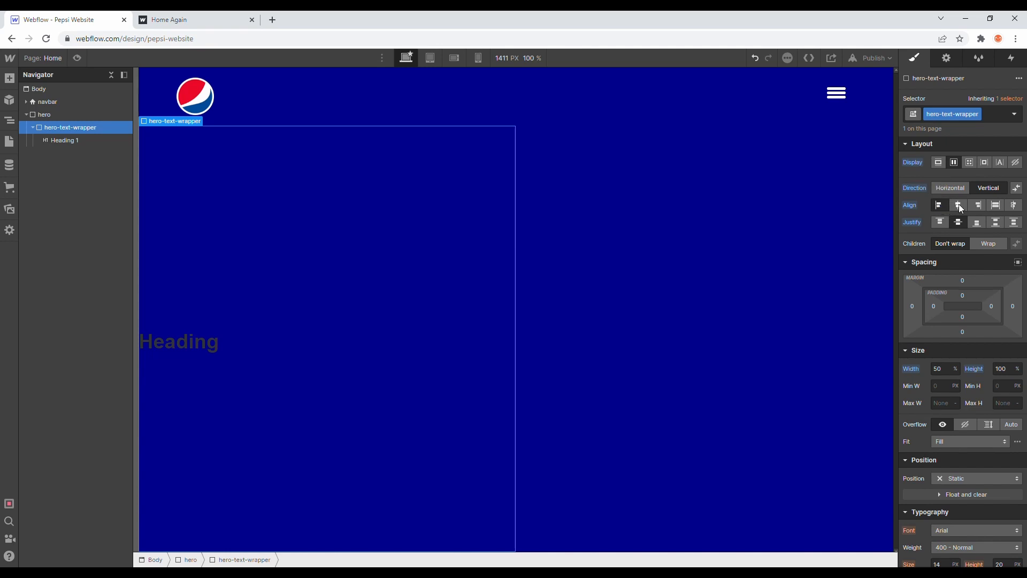
pyautogui.click(959, 205)
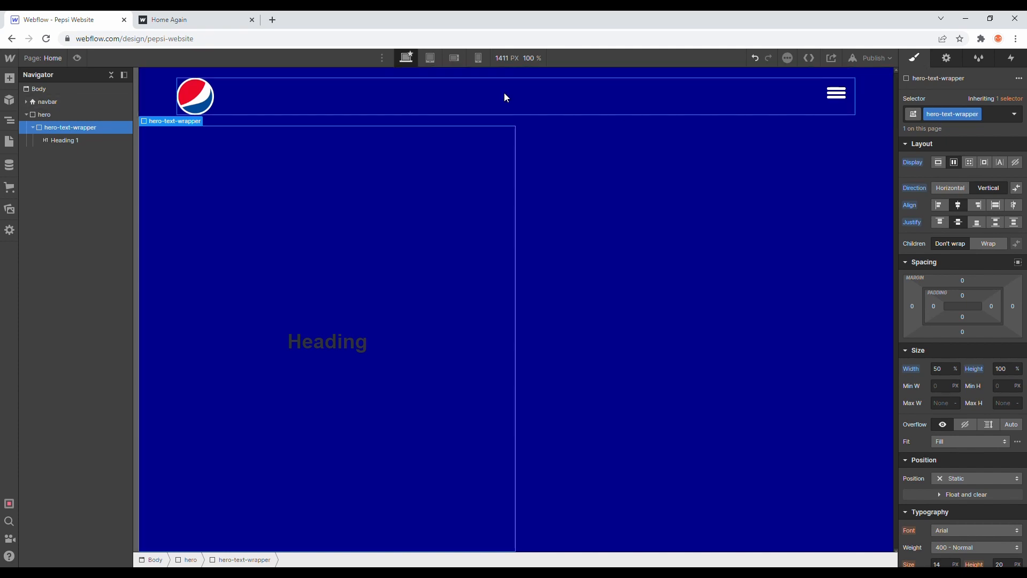
# Step: Give the H1 heading the new class hero-heading
pyautogui.click(58, 140)
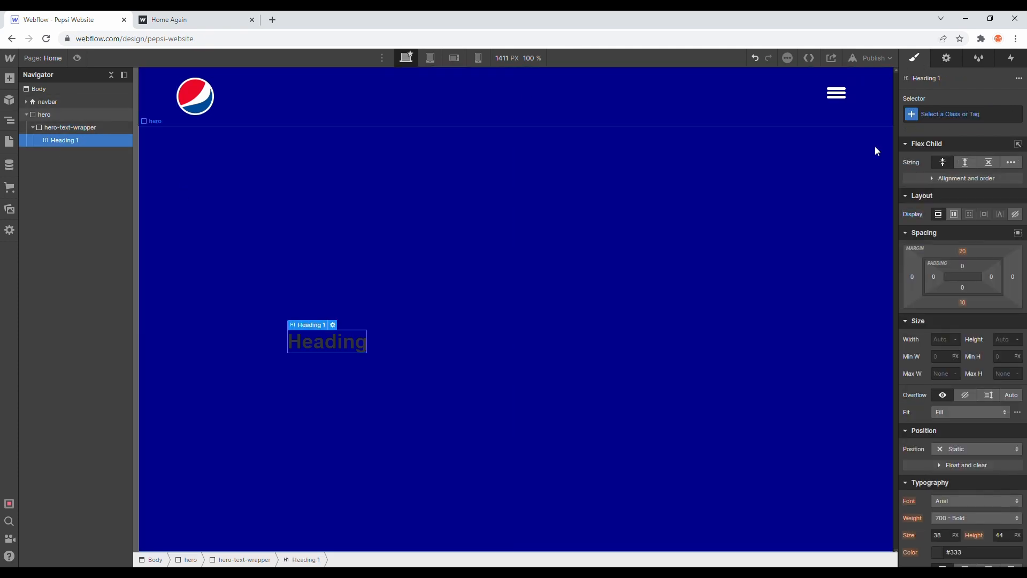
pyautogui.click(922, 114)
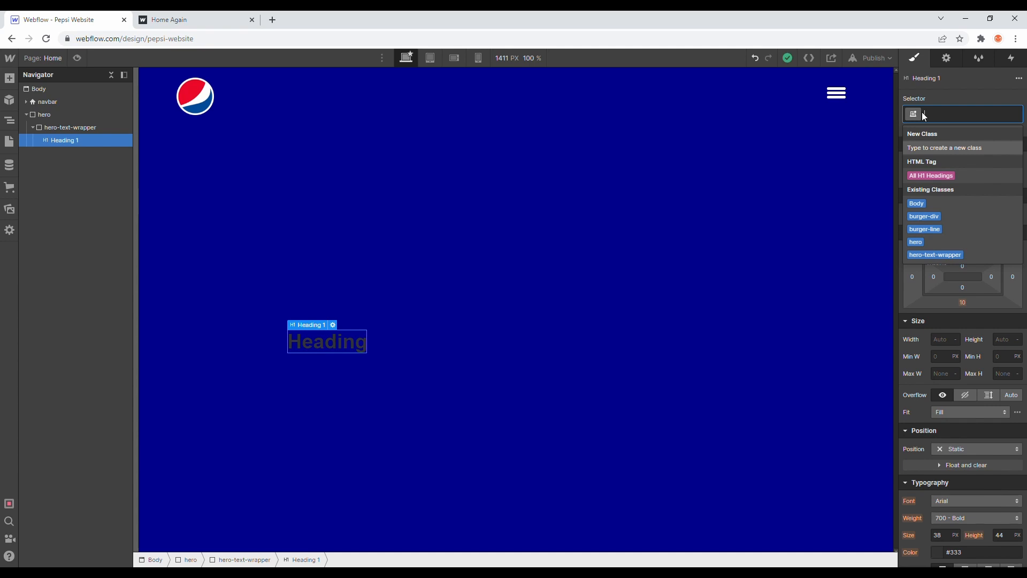
pyautogui.write('hero')
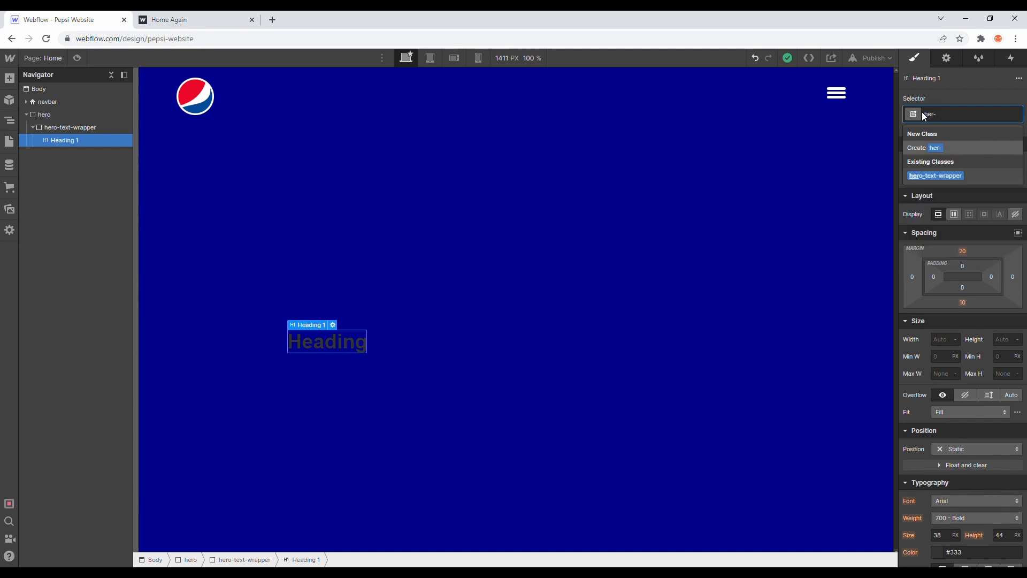
pyautogui.write('-heading')
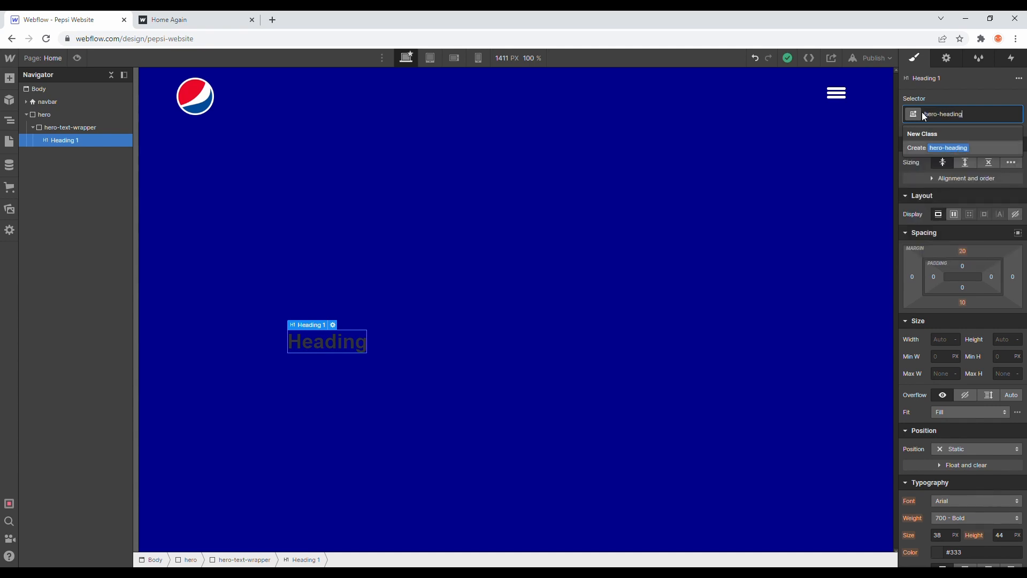
pyautogui.press('Return')
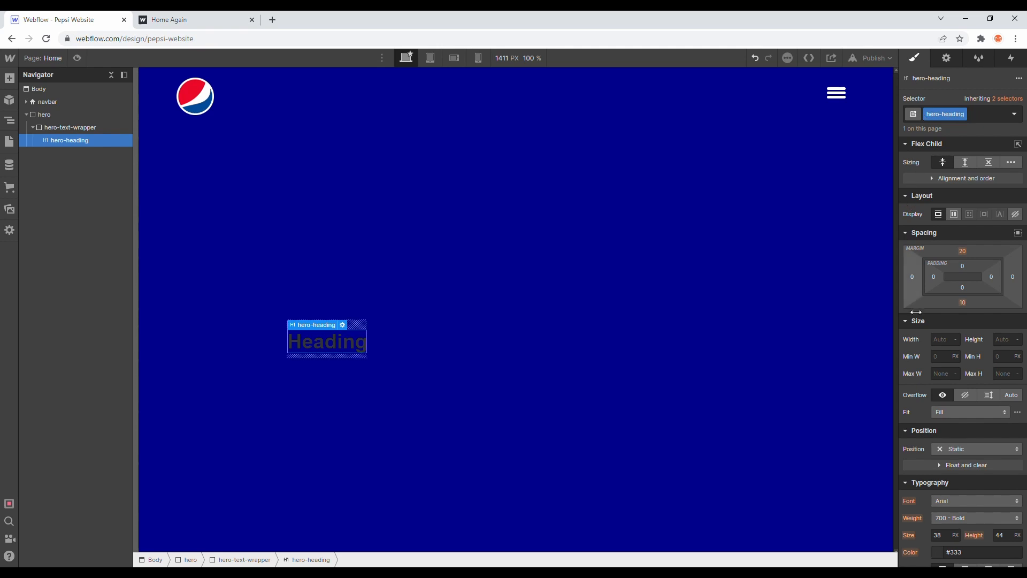
# Step: Set the hero-heading's font to Open Sans with weight 800 - Extra Bold
pyautogui.scroll(-3, 927, 394)
pyautogui.click(948, 341)
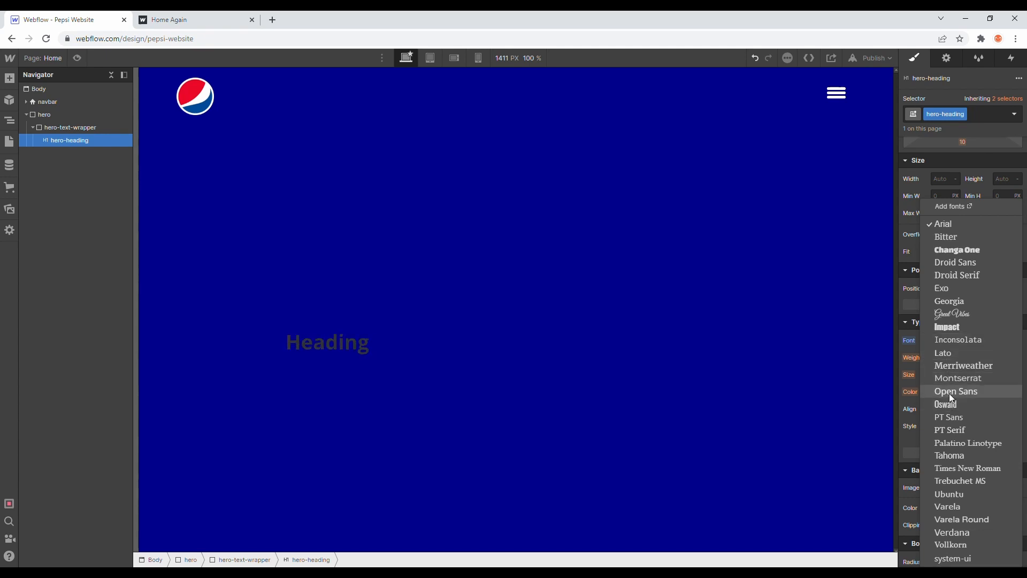
pyautogui.click(949, 393)
pyautogui.click(957, 359)
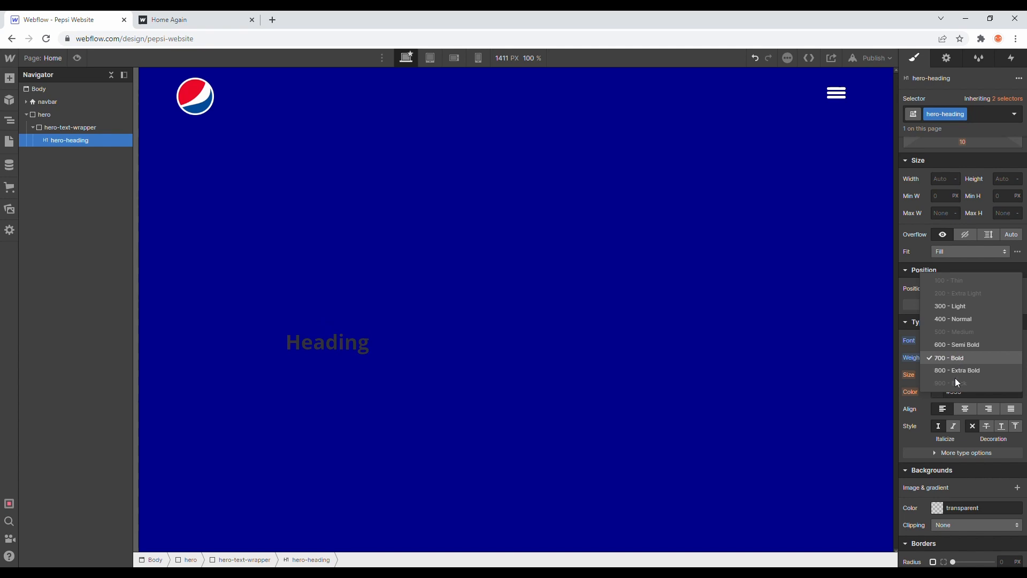
pyautogui.click(952, 371)
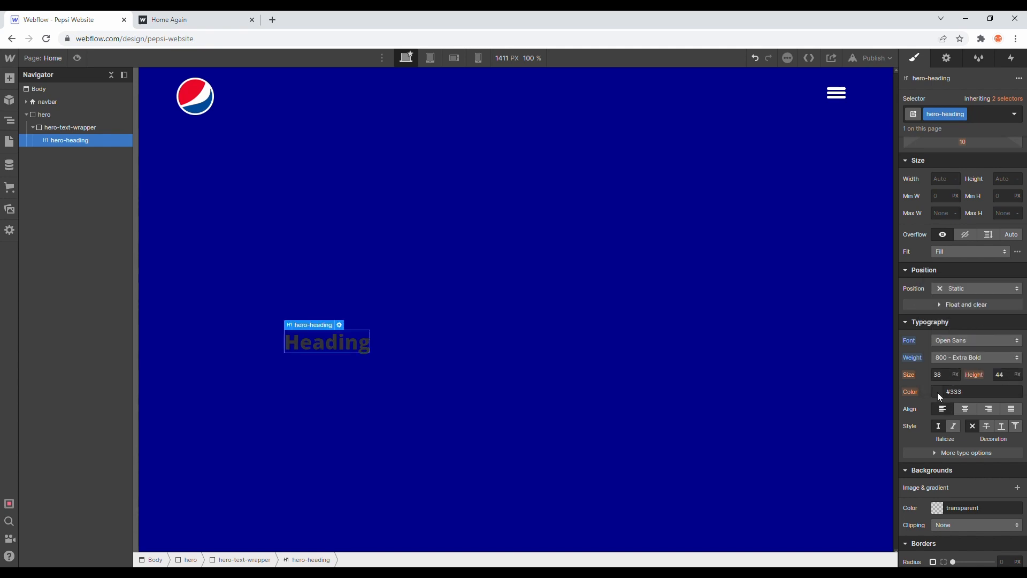
# Step: Set the hero-heading's text color to white and its font size to 70 px
pyautogui.click(937, 393)
pyautogui.moveTo(912, 212); pyautogui.dragTo(854, 164)
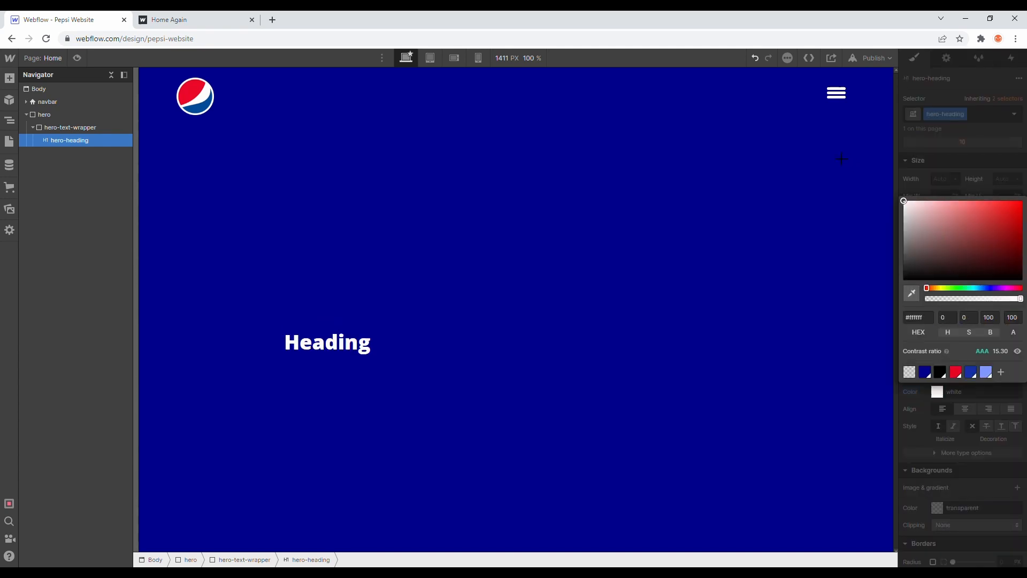
pyautogui.click(913, 113)
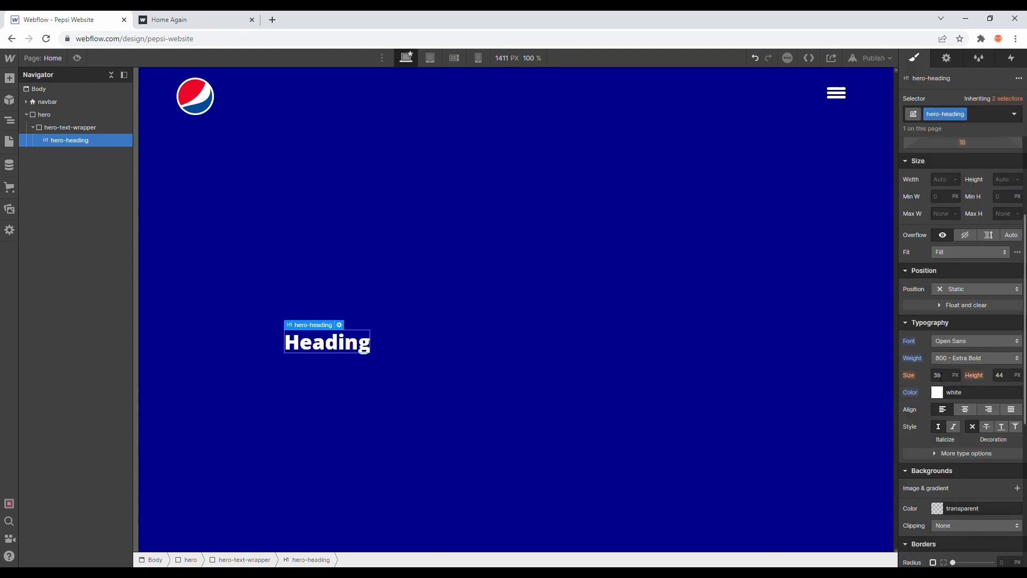
pyautogui.click(942, 377)
pyautogui.write('70')
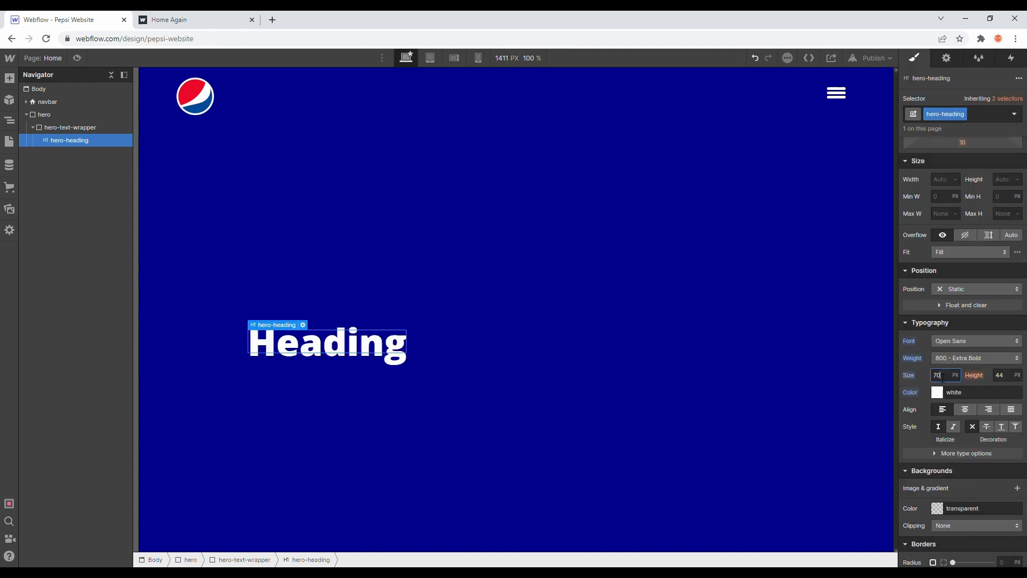
# Step: Replace the hero-heading's placeholder text with "pepsi."
pyautogui.doubleClick(396, 345)
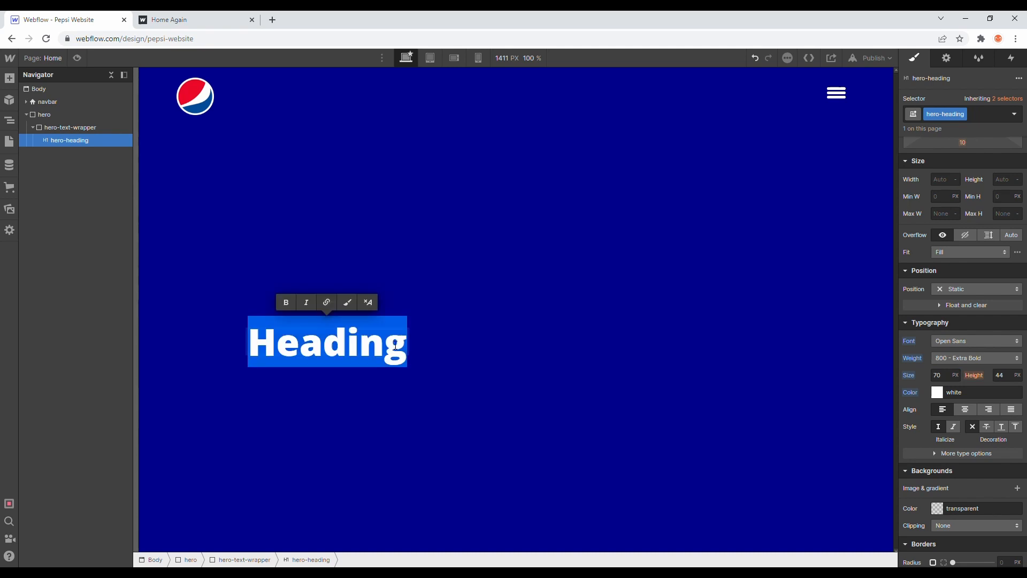
pyautogui.write('pepsi.')
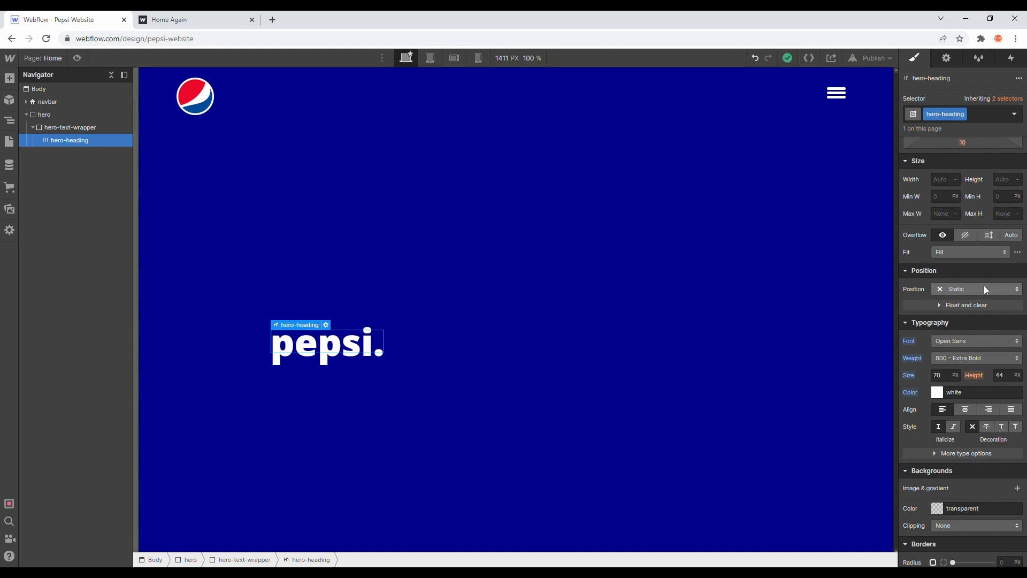
# Step: Check the paragraph on the published reference page and add a Paragraph below the hero-heading inside the hero-text-wrapper
pyautogui.click(177, 20)
pyautogui.moveTo(219, 349); pyautogui.dragTo(159, 327)
pyautogui.click(59, 20)
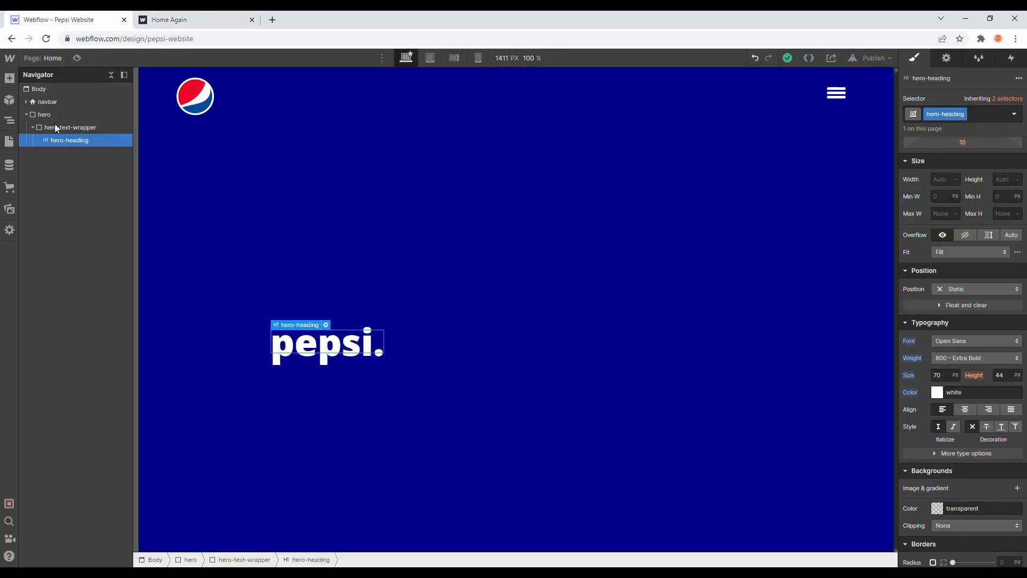
pyautogui.click(9, 78)
pyautogui.moveTo(86, 396); pyautogui.dragTo(86, 152)
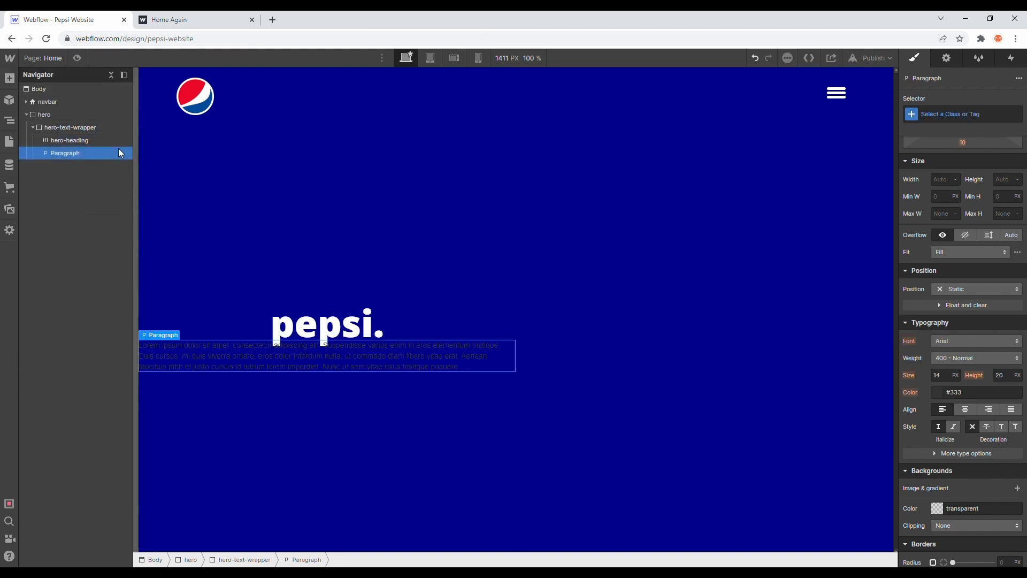
# Step: Give the new paragraph the class hero-para
pyautogui.click(958, 114)
pyautogui.write('hero-')
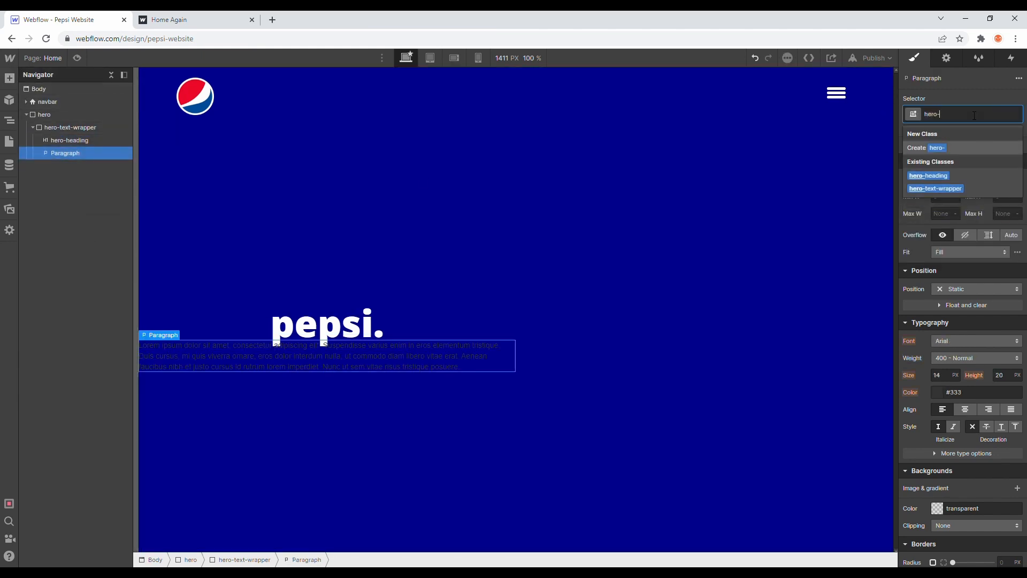
pyautogui.write('paragraph')
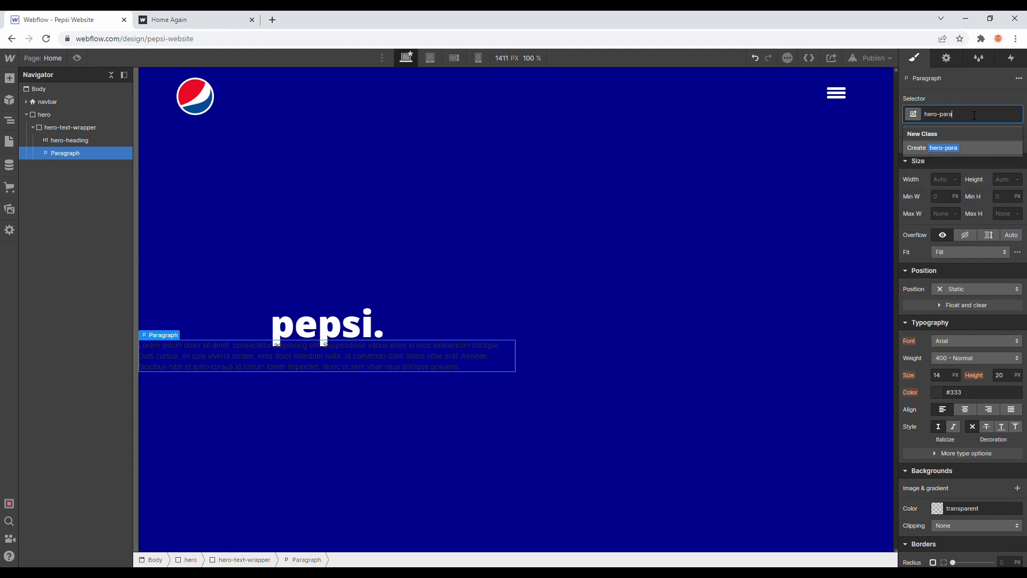
pyautogui.press('BackSpace')
pyautogui.press('BackSpace')
pyautogui.press('BackSpace')
pyautogui.press('BackSpace')
pyautogui.press('Return')
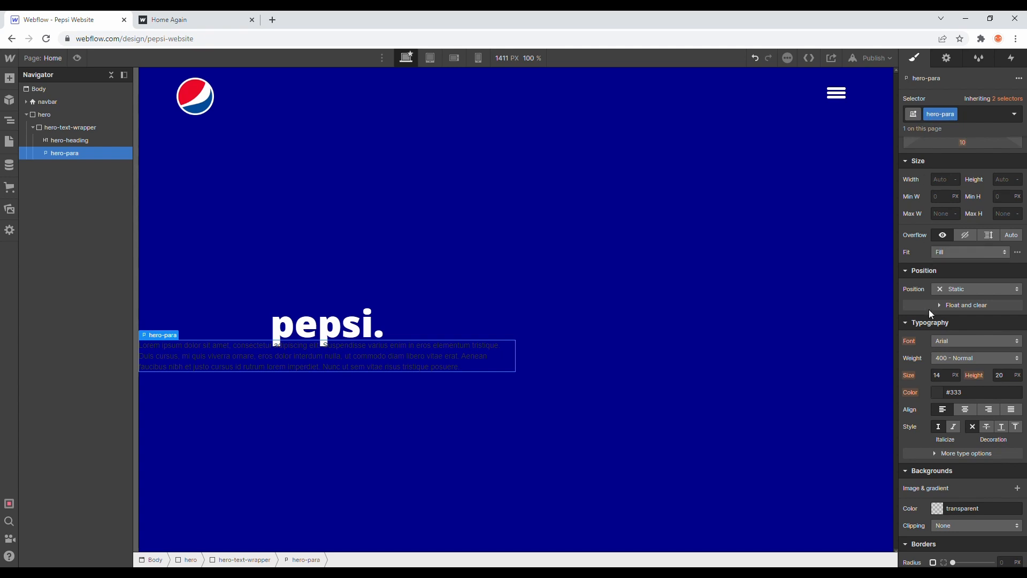
# Step: Style the hero-para text in Open Sans with weight 300 - Light and a white color
pyautogui.click(953, 339)
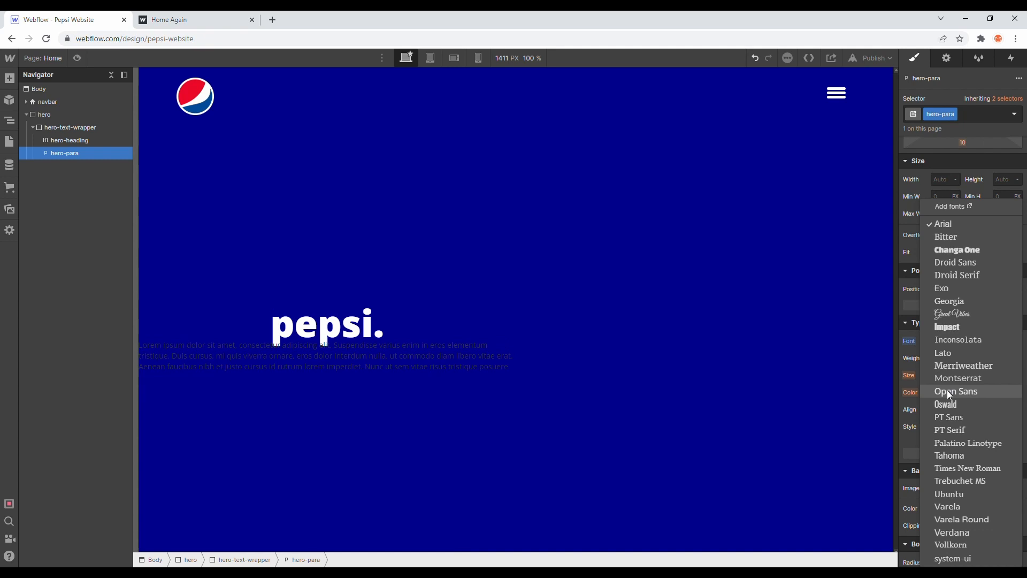
pyautogui.click(949, 393)
pyautogui.click(946, 357)
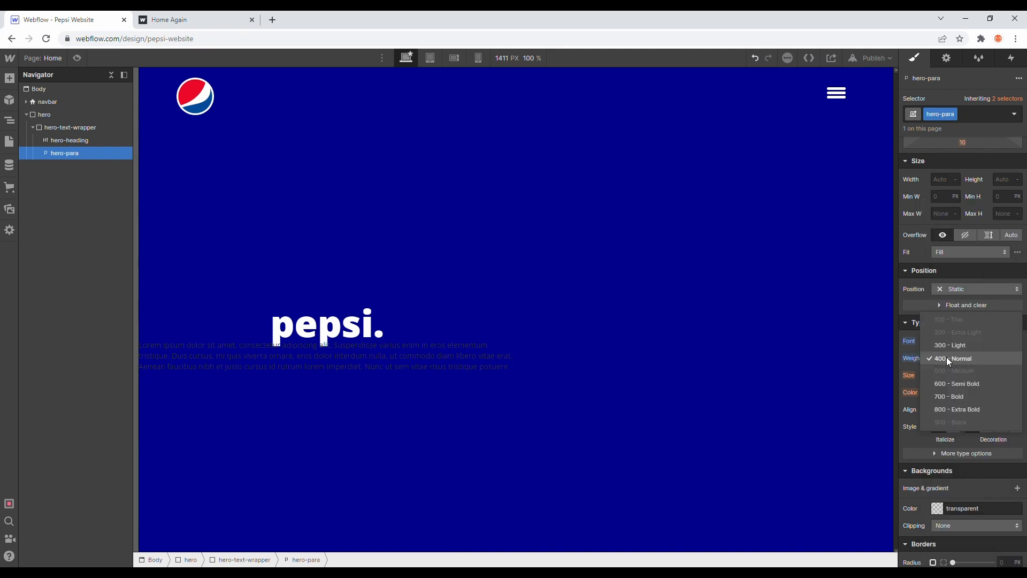
pyautogui.click(943, 345)
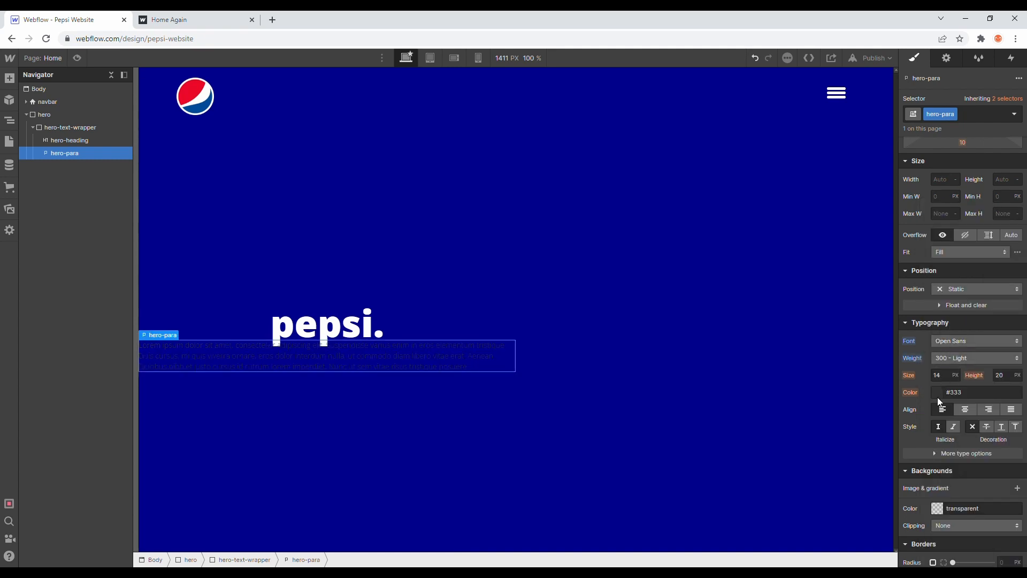
pyautogui.click(937, 394)
pyautogui.moveTo(935, 250); pyautogui.dragTo(800, 115)
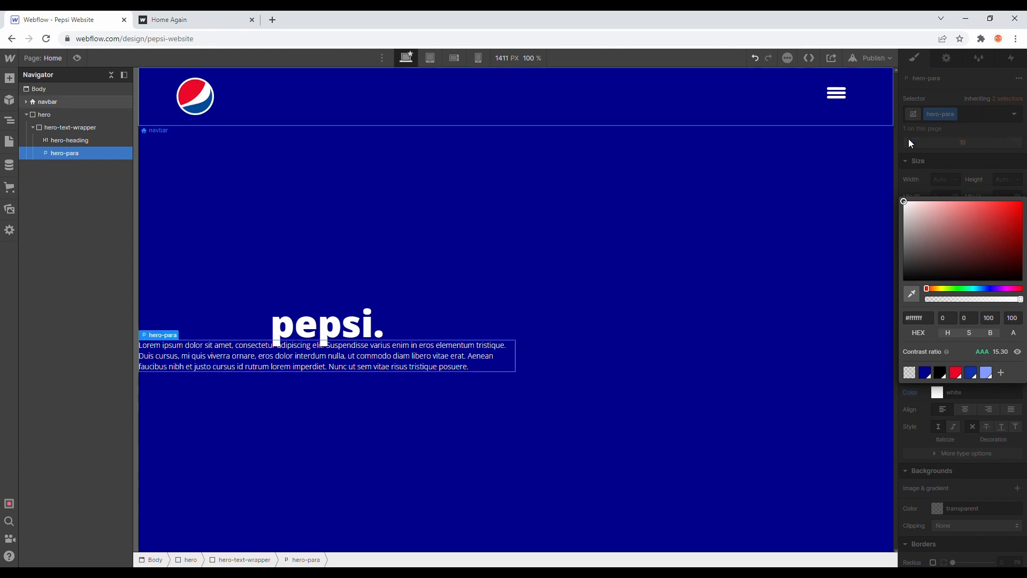
pyautogui.click(934, 176)
# Step: Shorten the hero-para text by deleting everything after "Duis cursus,"
pyautogui.doubleClick(265, 350)
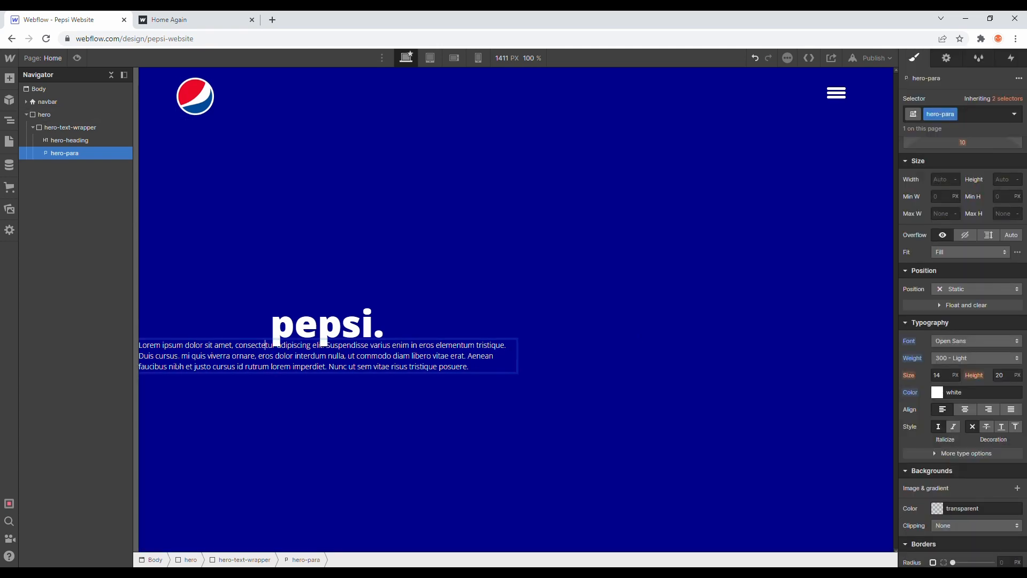
pyautogui.moveTo(181, 355); pyautogui.dragTo(471, 372)
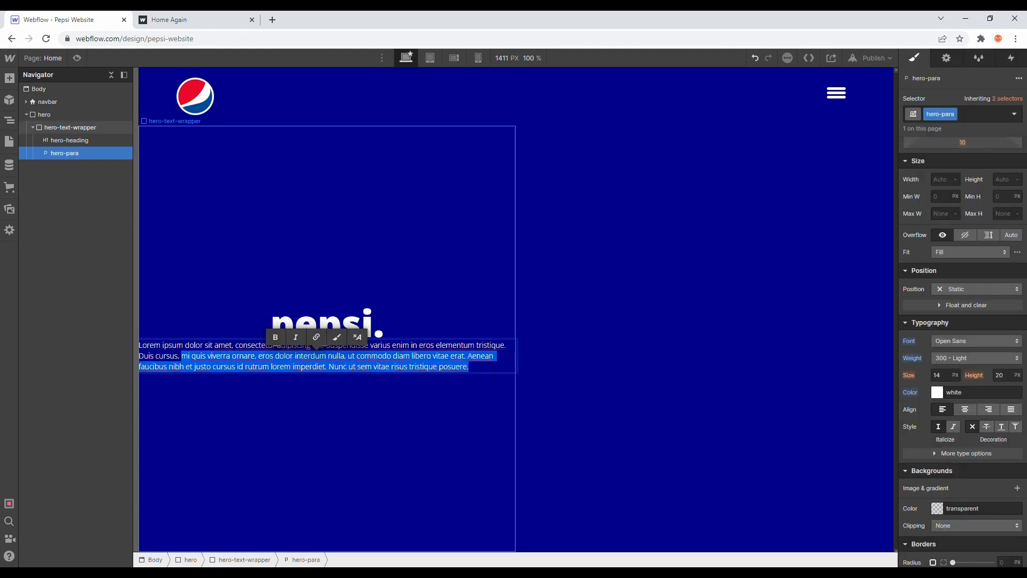
pyautogui.press('BackSpace')
pyautogui.press('Escape')
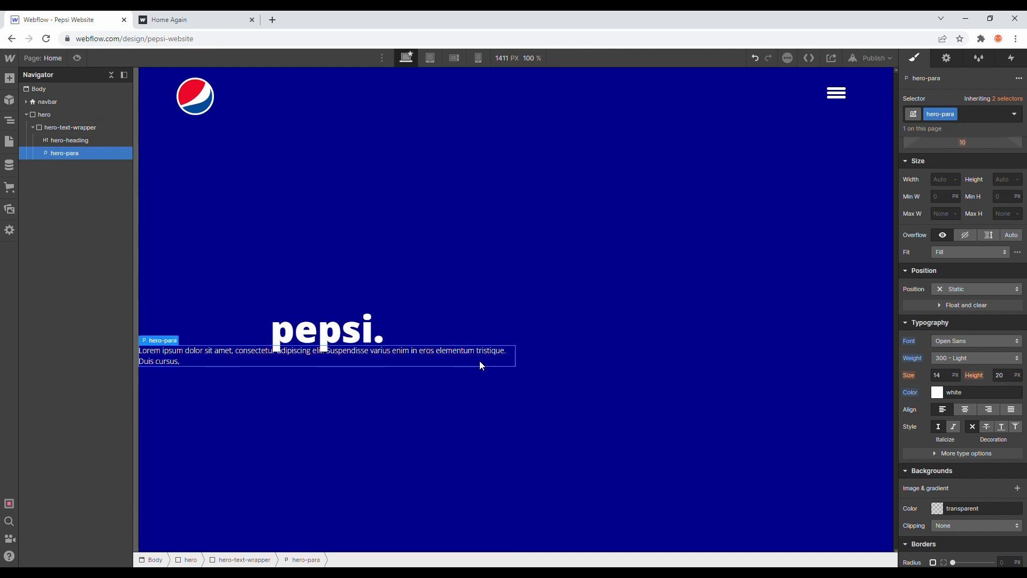
# Step: Set the hero-para's font size to 20 px and its line height to 23 px
pyautogui.click(937, 375)
pyautogui.write('20')
pyautogui.press('Return')
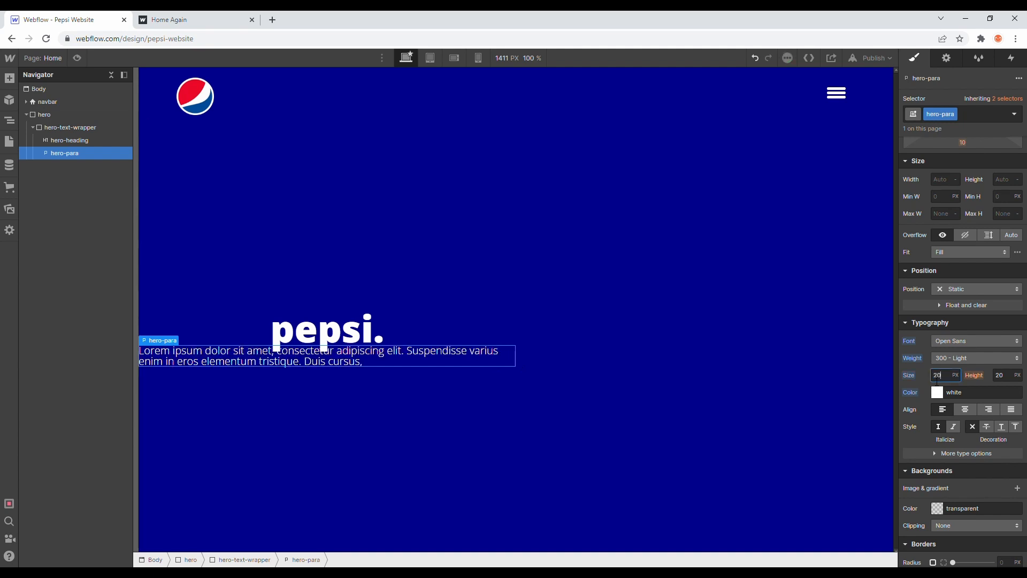
pyautogui.click(1000, 375)
pyautogui.write('23')
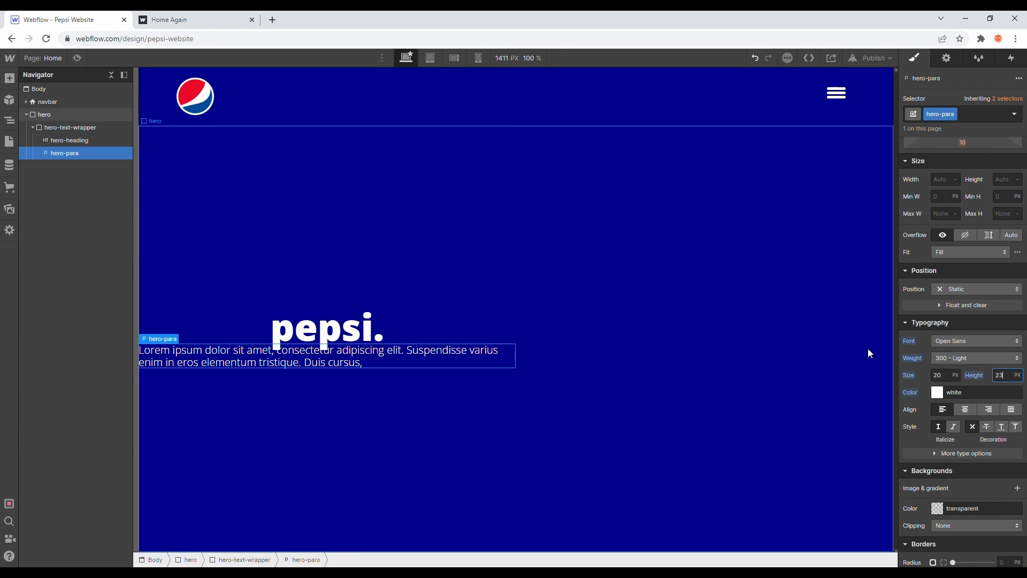
# Step: Give the hero-para a top margin of 30 px
pyautogui.scroll(3, 974, 267)
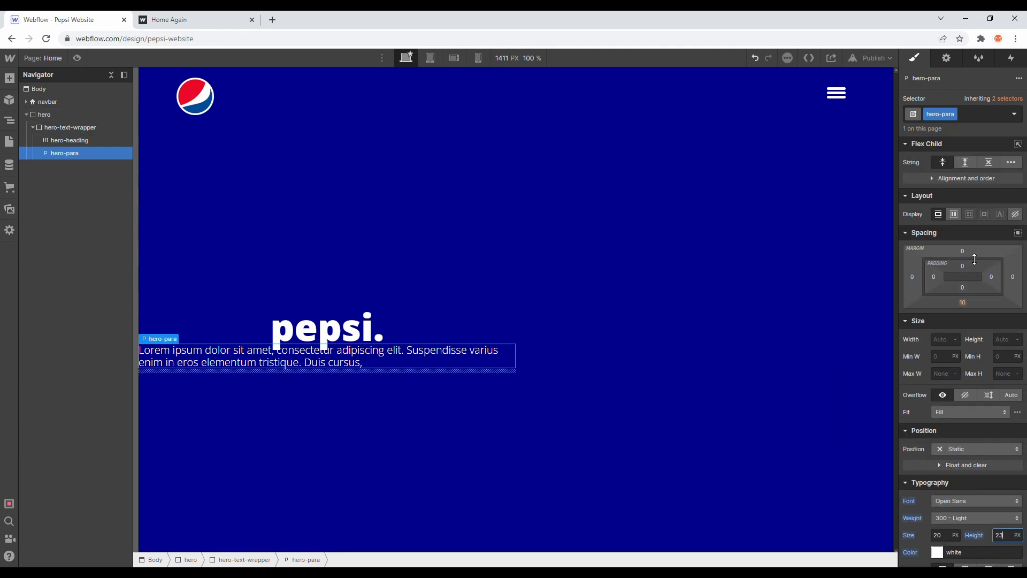
pyautogui.moveTo(975, 255); pyautogui.dragTo(973, 257)
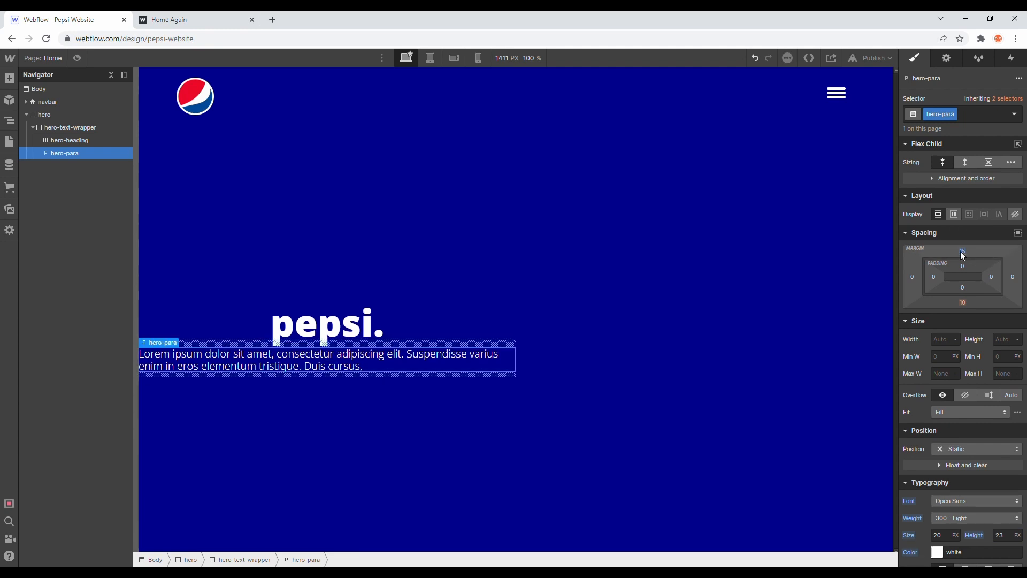
pyautogui.click(961, 251)
pyautogui.write('30')
pyautogui.press('Return')
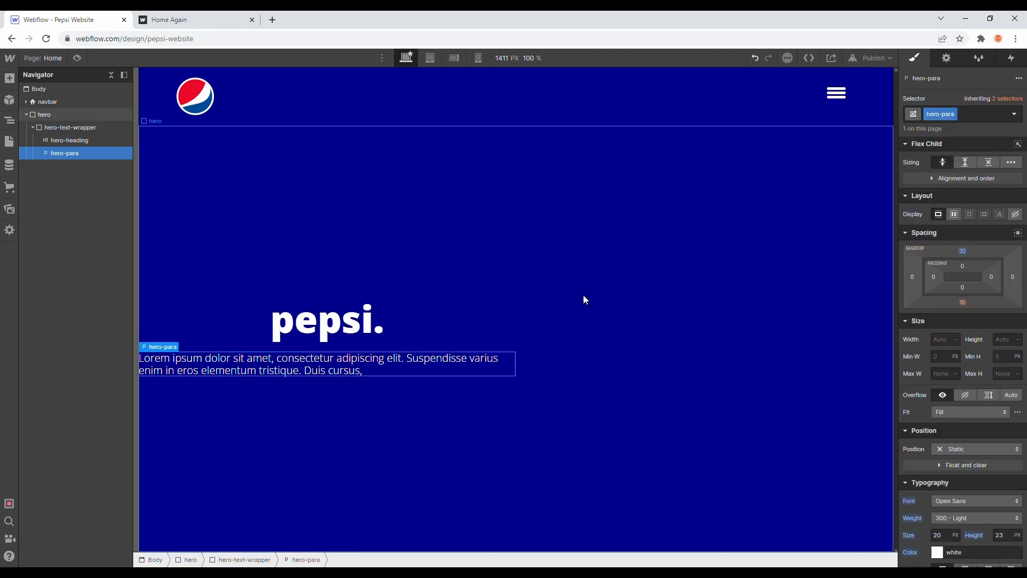
# Step: Align the hero-text-wrapper's children to the start
pyautogui.click(419, 313)
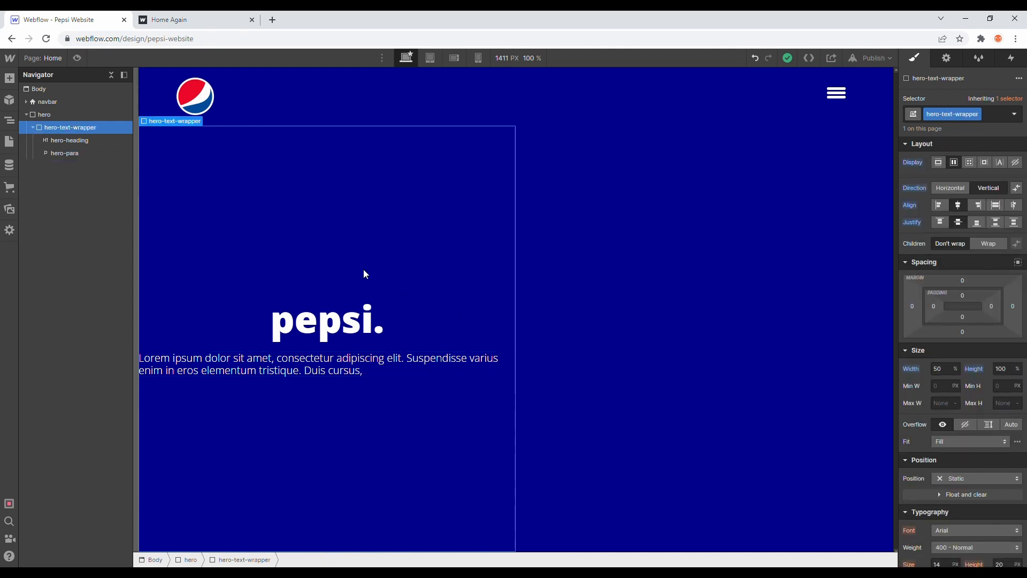
pyautogui.click(940, 208)
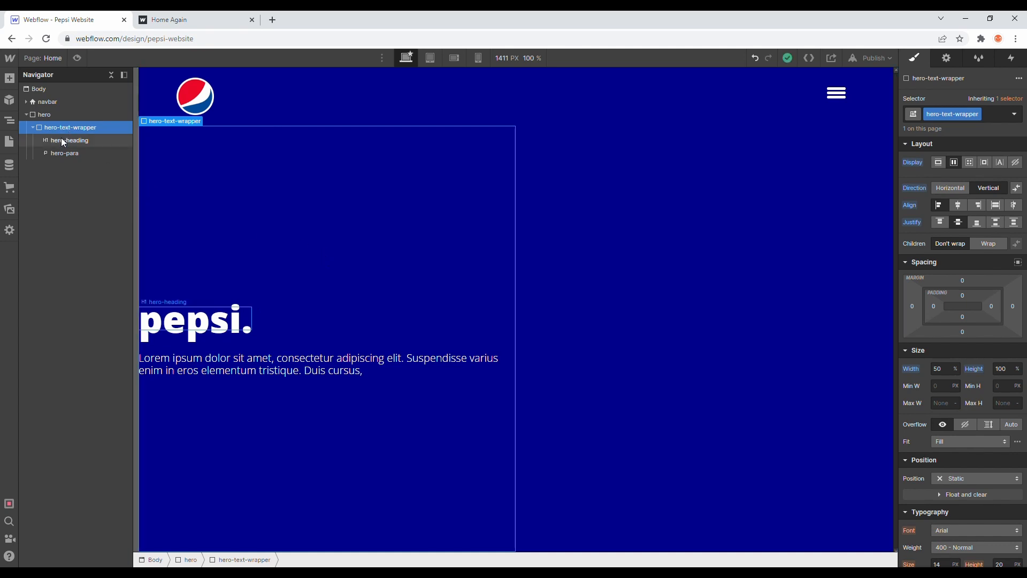
# Step: Make the hero section a horizontal flex layout with centered alignment and space-around justification
pyautogui.click(33, 126)
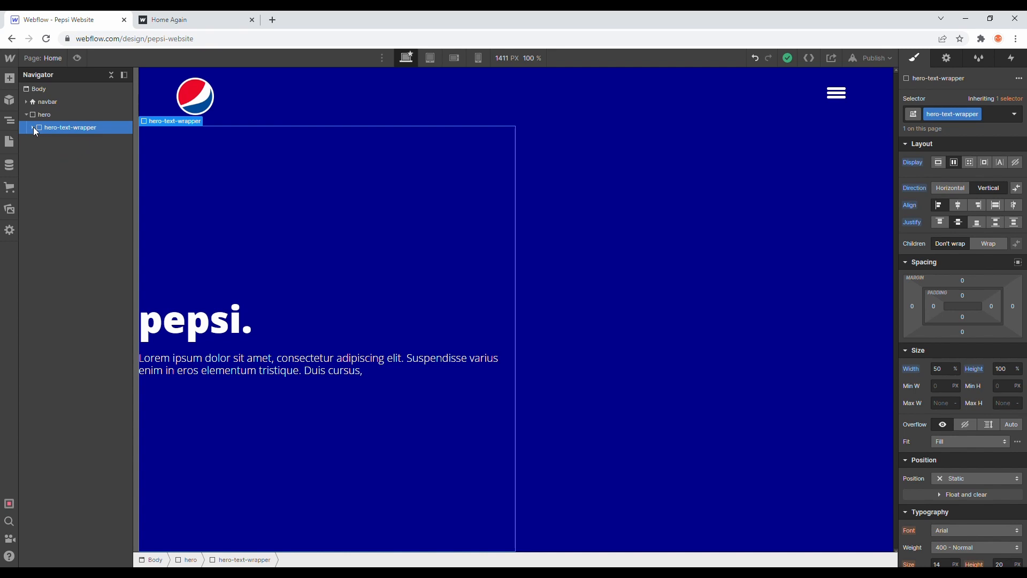
pyautogui.click(55, 115)
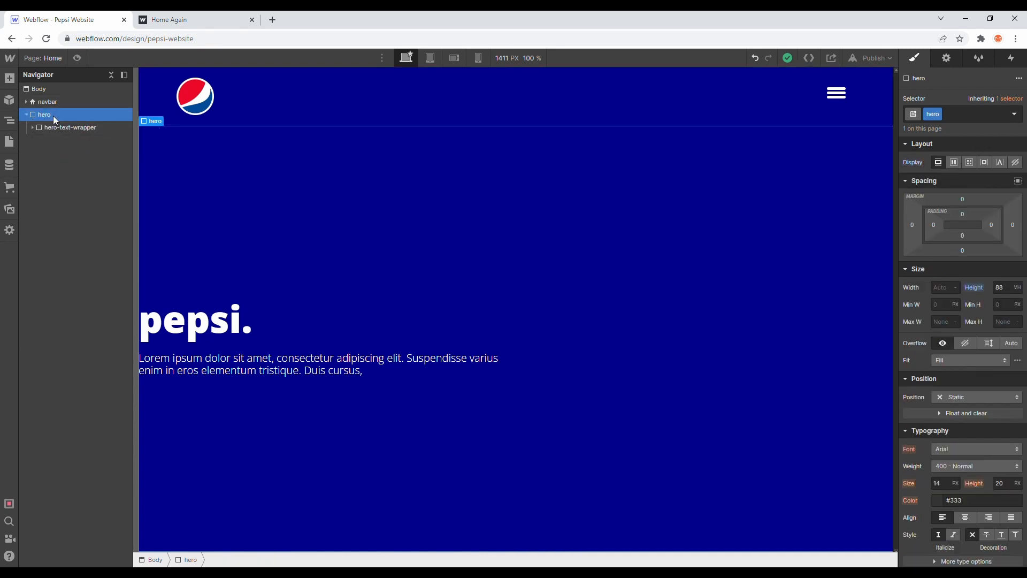
pyautogui.click(957, 162)
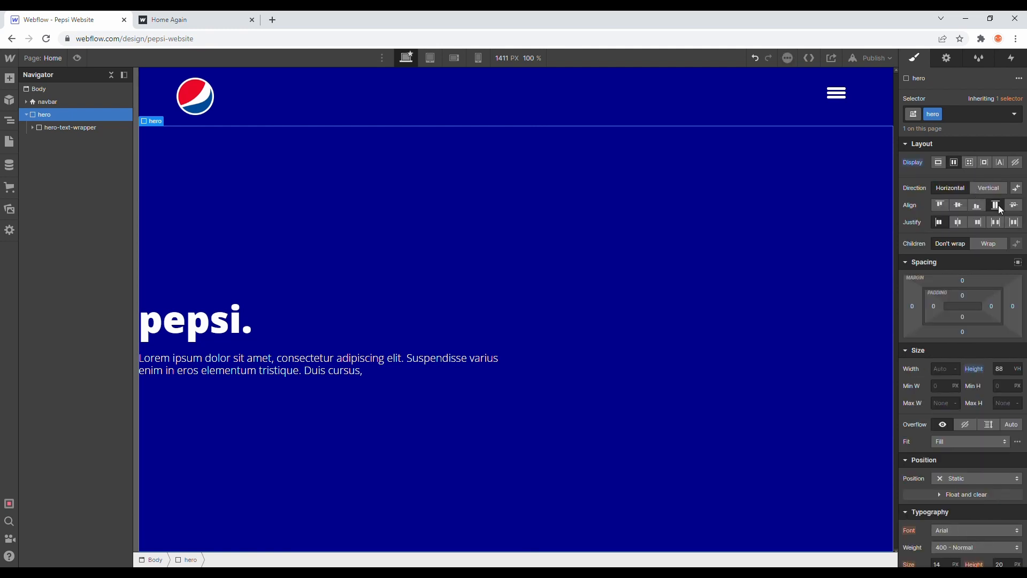
pyautogui.click(958, 205)
pyautogui.click(958, 222)
pyautogui.click(1013, 224)
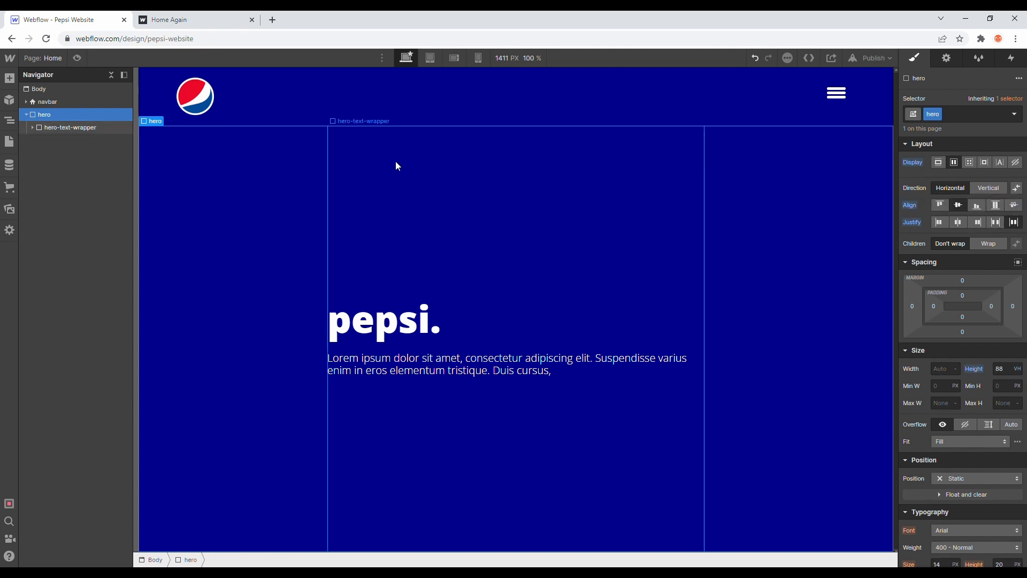
# Step: Check the published reference page, then add a Button element inside the hero-text-wrapper, directly below the hero-para
pyautogui.click(72, 127)
pyautogui.press('a')
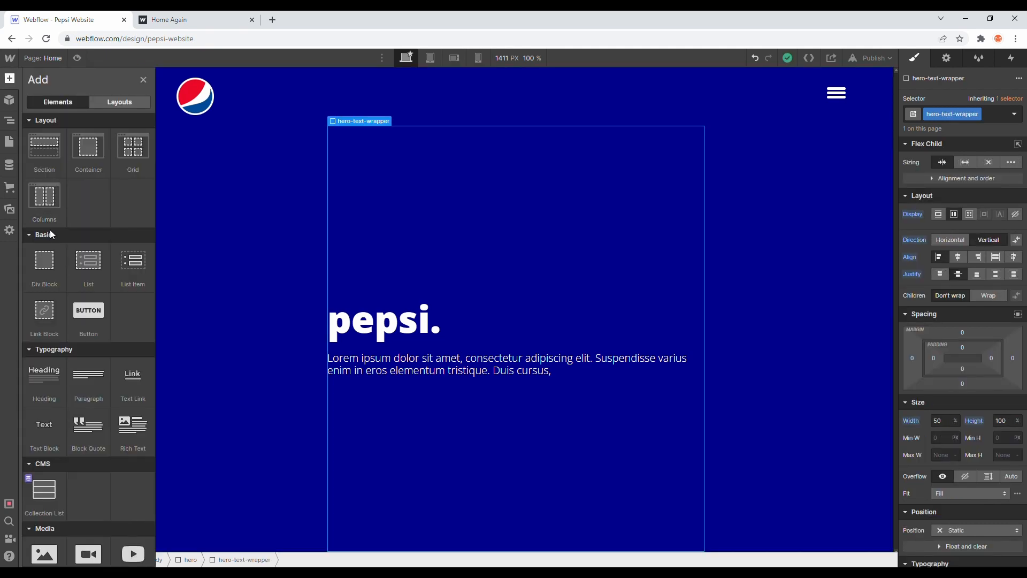
pyautogui.click(182, 19)
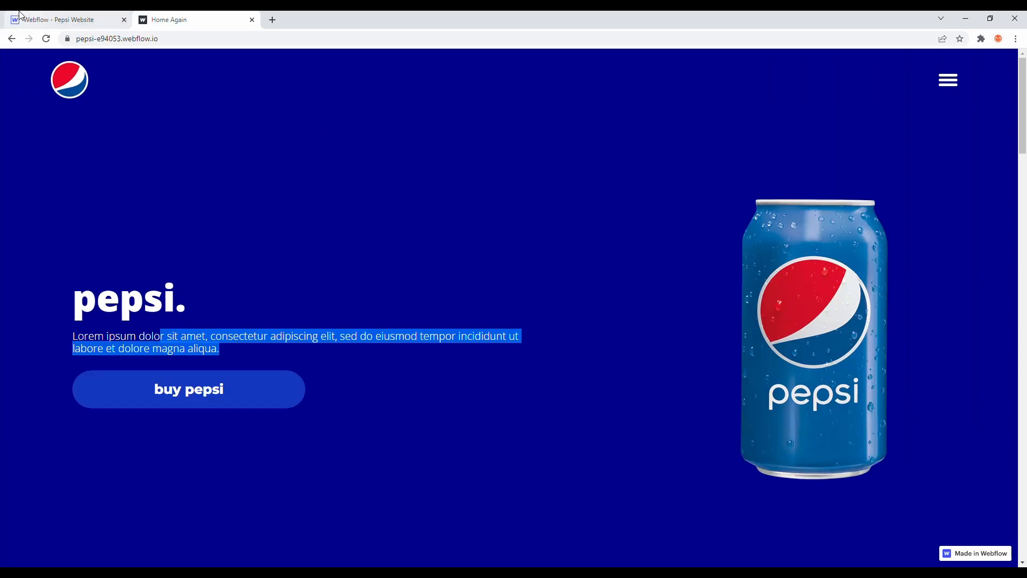
pyautogui.click(36, 18)
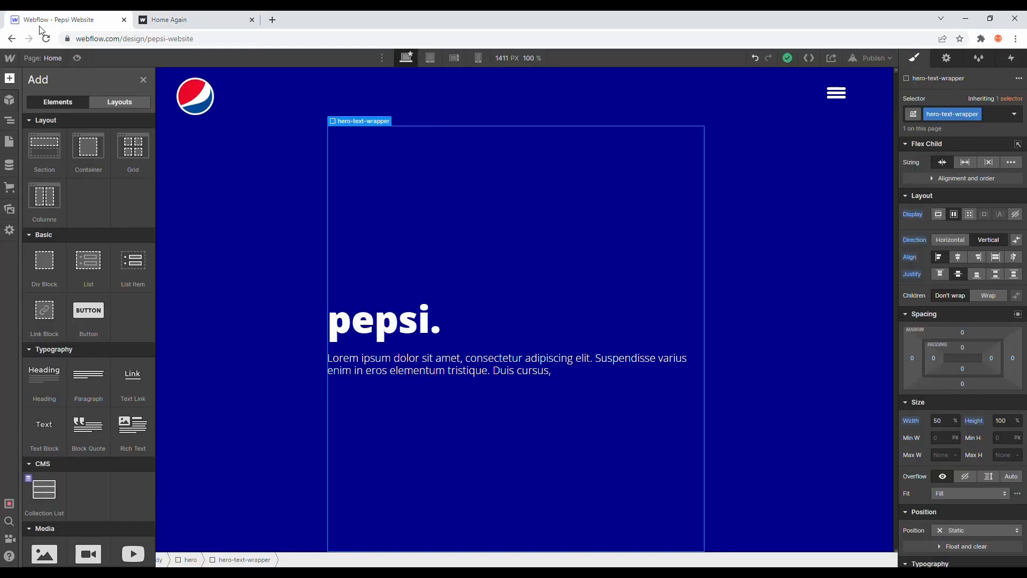
pyautogui.click(182, 19)
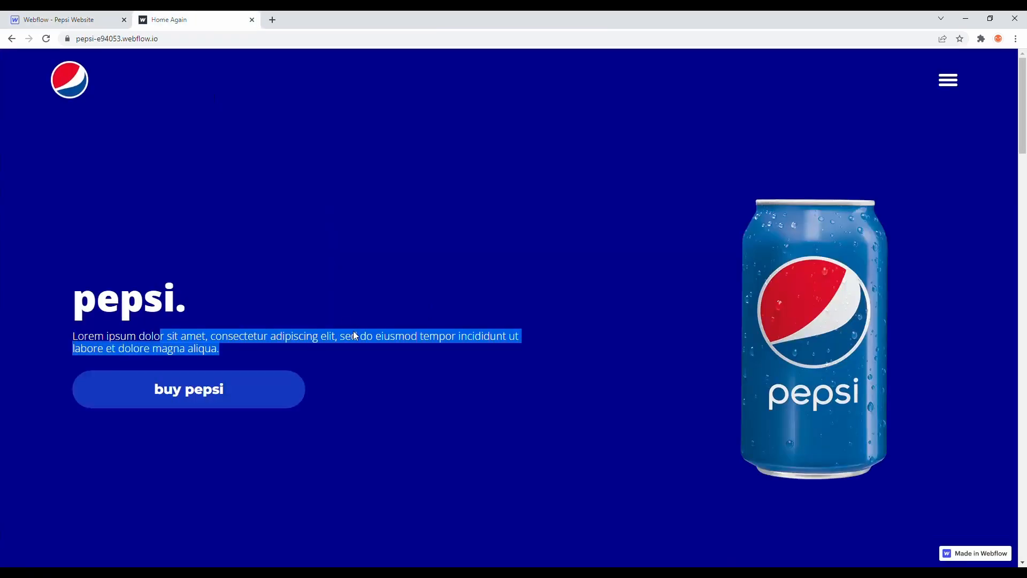
pyautogui.click(329, 364)
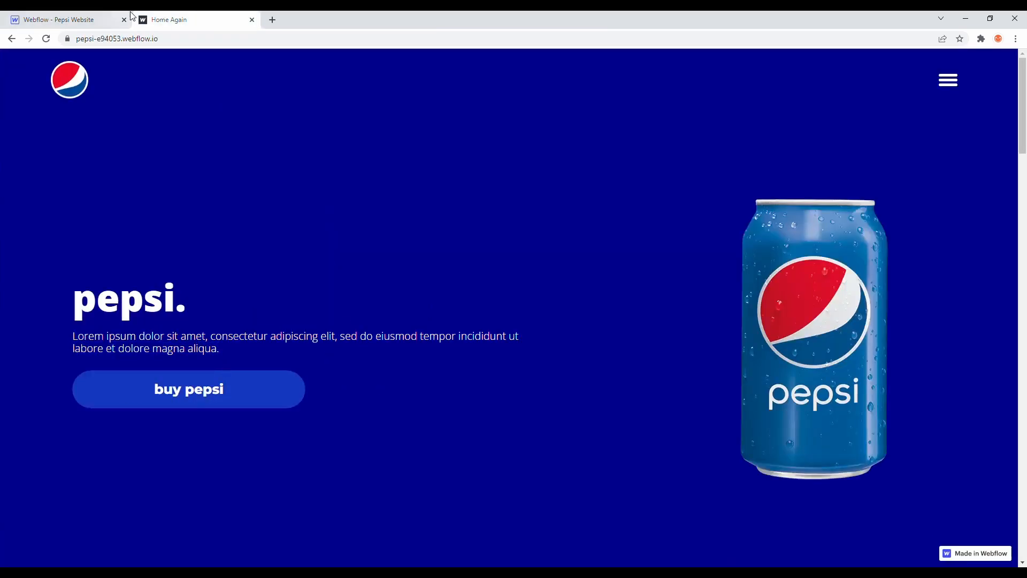
pyautogui.click(80, 19)
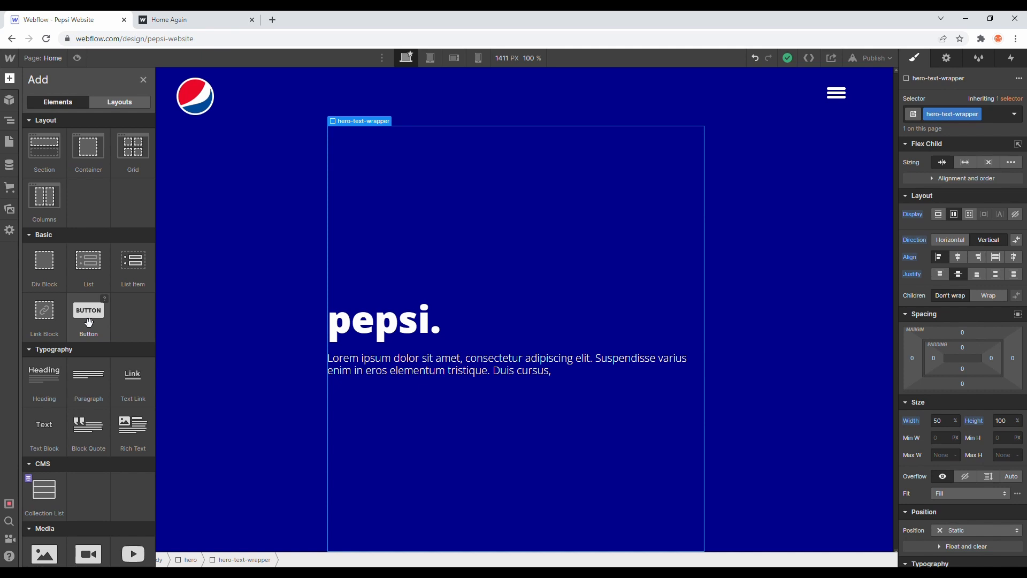
pyautogui.moveTo(87, 310); pyautogui.dragTo(84, 154)
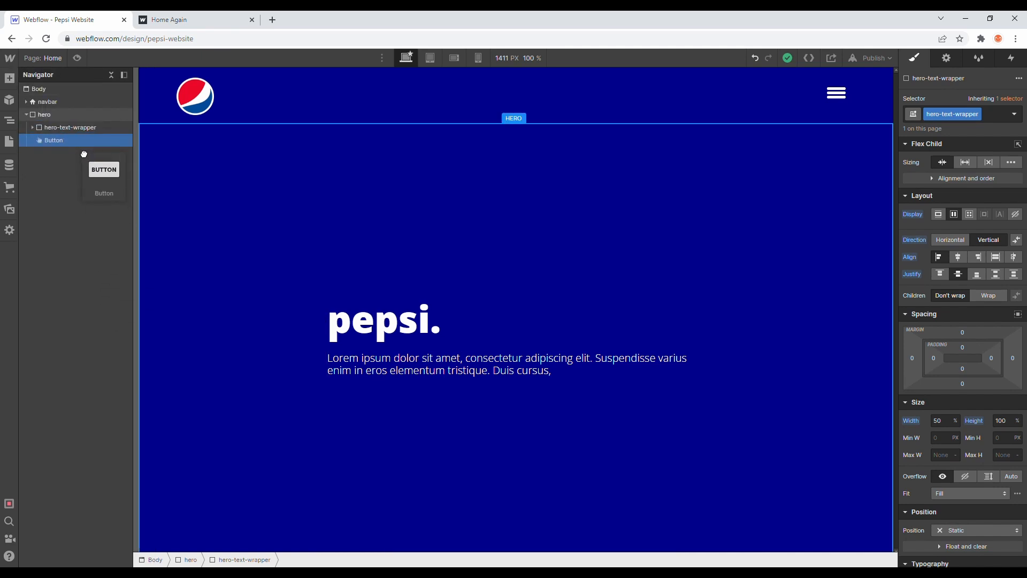
pyautogui.moveTo(84, 154); pyautogui.dragTo(76, 178)
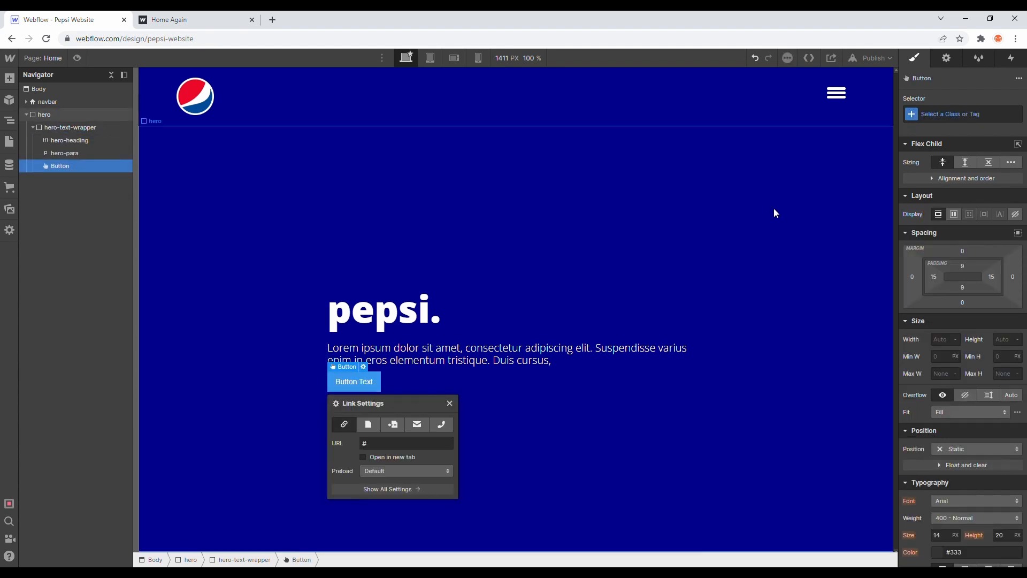
# Step: Give the new button the class ripple-button
pyautogui.click(983, 119)
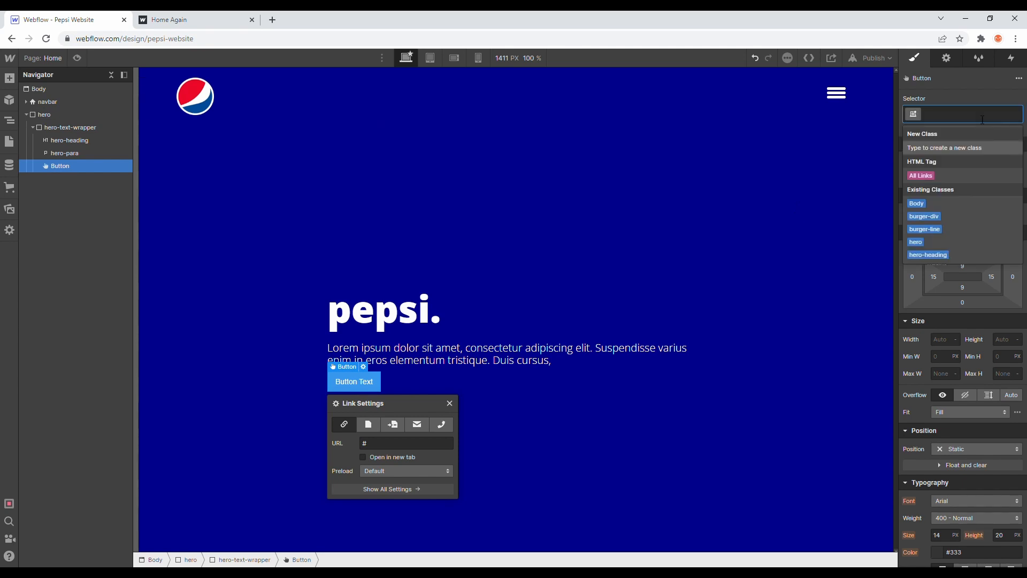
pyautogui.write('rippl')
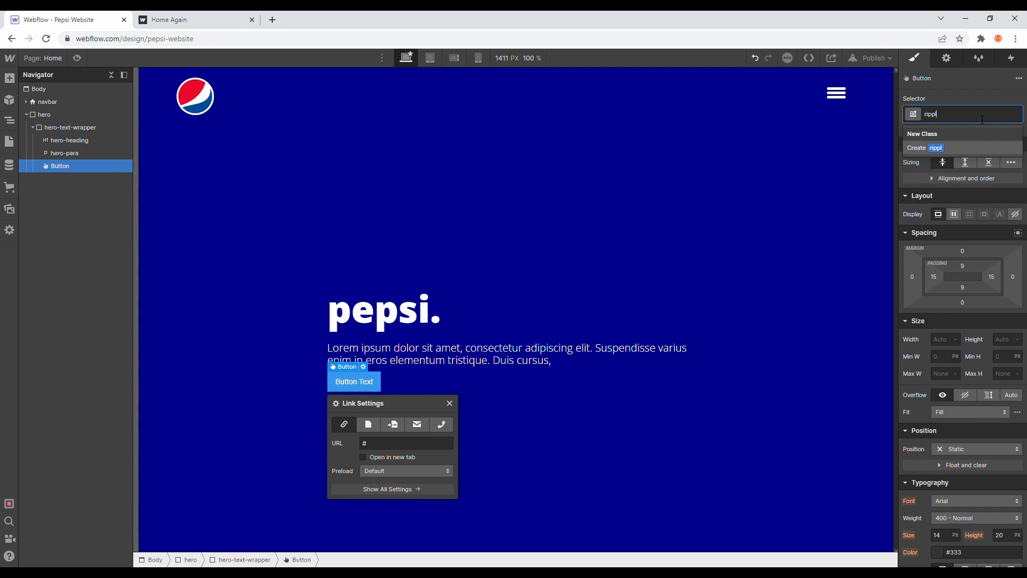
pyautogui.write('e-button')
pyautogui.press('Return')
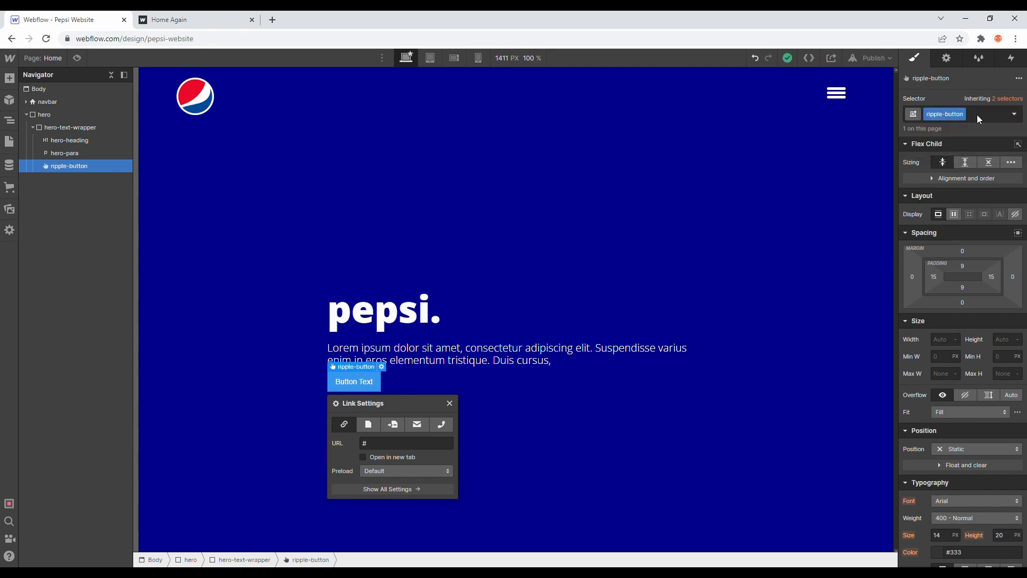
# Step: Set the ripple-button's top and bottom padding to 25 px
pyautogui.click(962, 266)
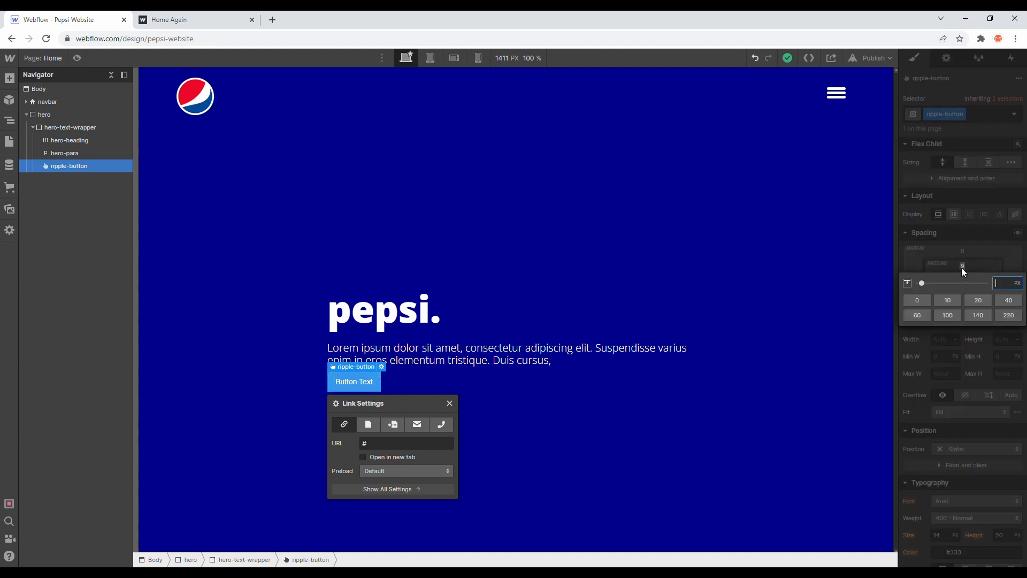
pyautogui.write('25')
pyautogui.press('Return')
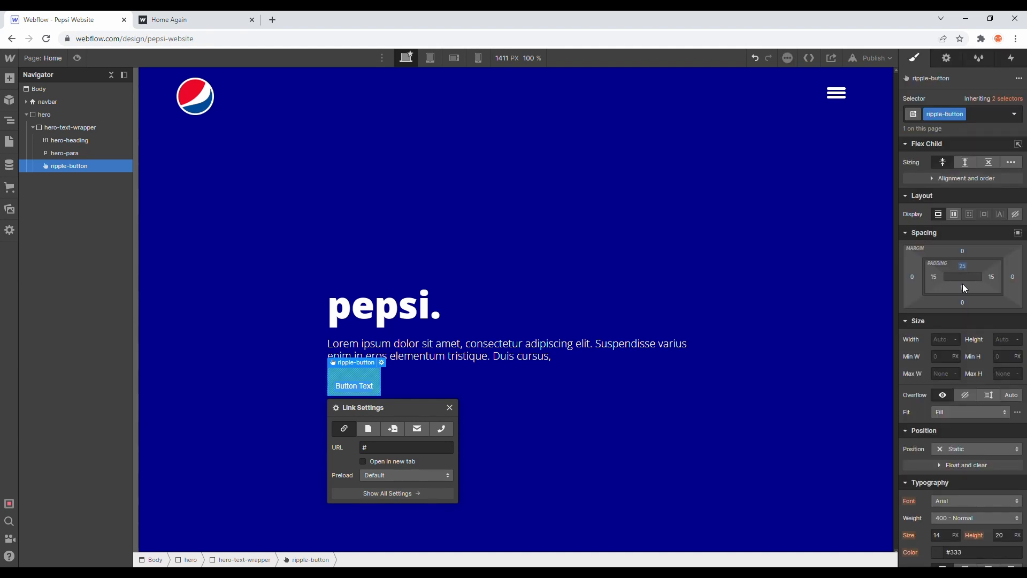
pyautogui.click(963, 287)
pyautogui.write('25')
pyautogui.press('Return')
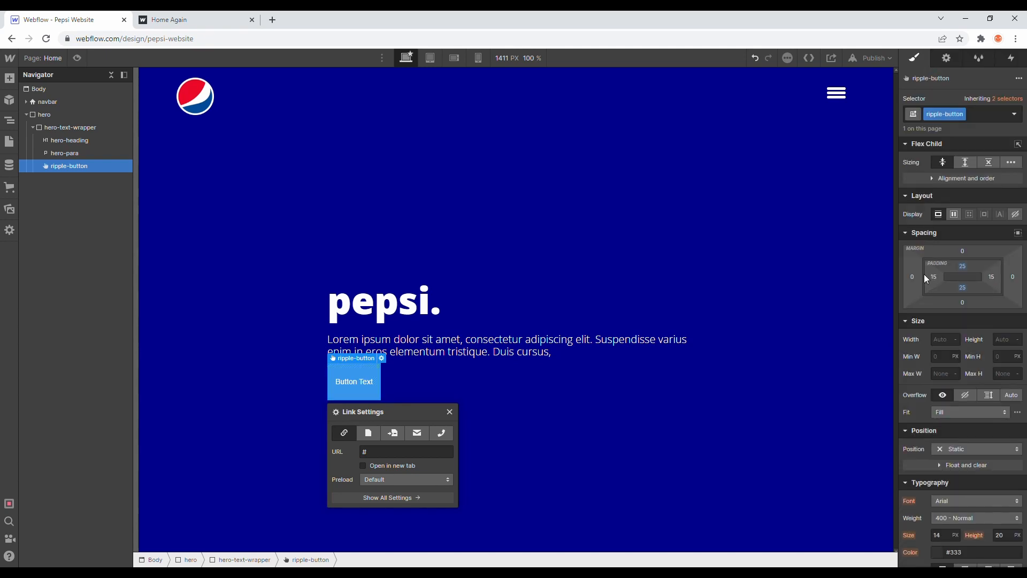
# Step: Set the ripple-button's left and right padding to 66 px
pyautogui.moveTo(935, 278); pyautogui.dragTo(962, 281)
pyautogui.click(992, 276)
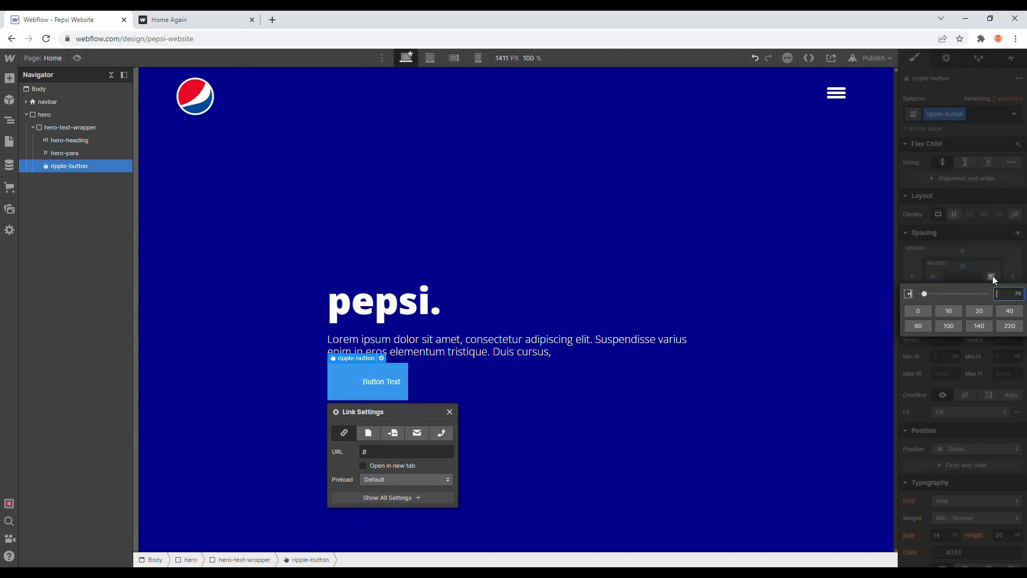
pyautogui.write('66')
pyautogui.press('Return')
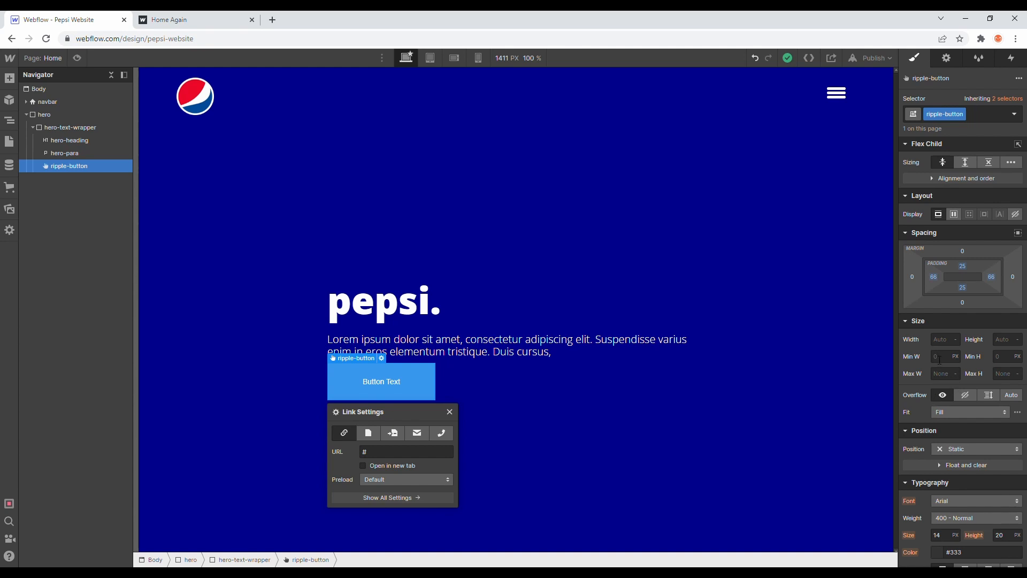
# Step: Set the ripple-button's width to 50%
pyautogui.click(943, 341)
pyautogui.write('50%')
pyautogui.press('Return')
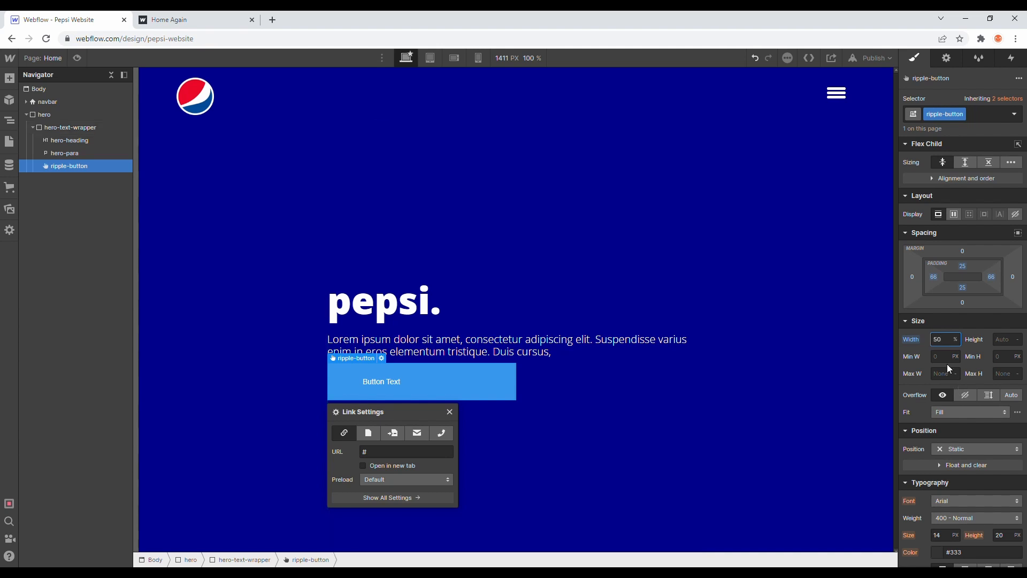
# Step: Set the ripple-button's background color to #1437bf
pyautogui.scroll(-3, 948, 369)
pyautogui.click(937, 508)
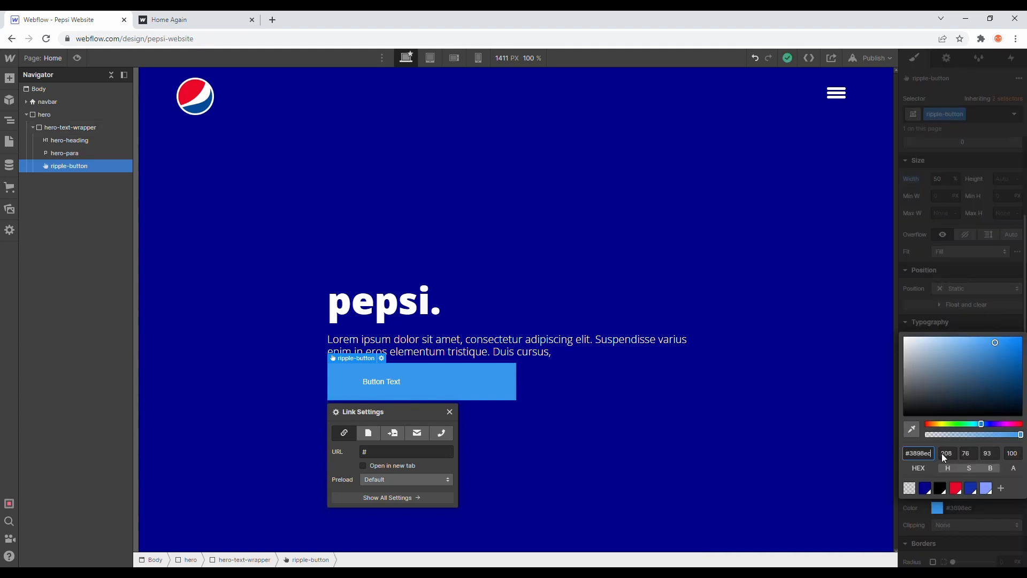
pyautogui.click(925, 488)
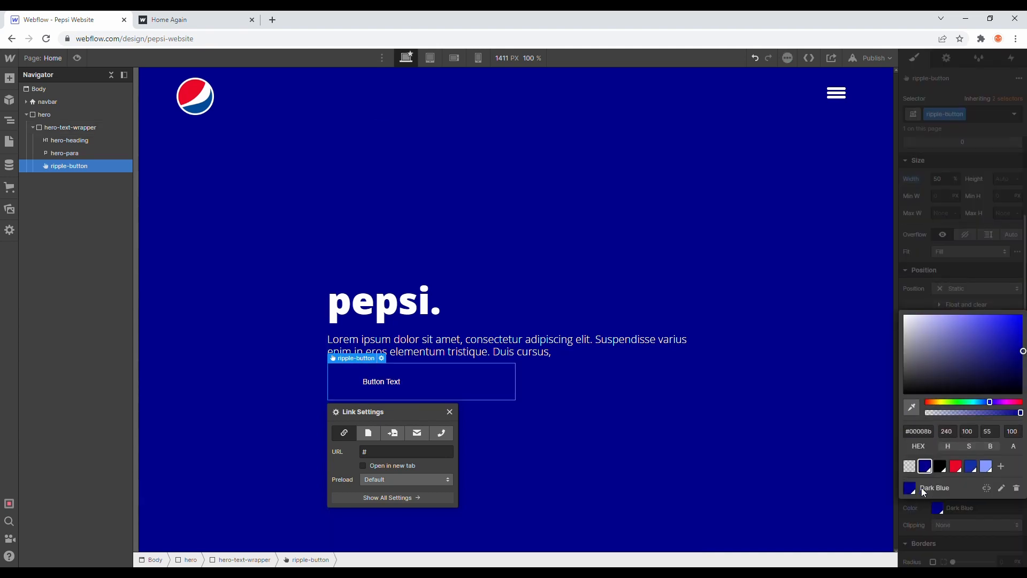
pyautogui.click(970, 467)
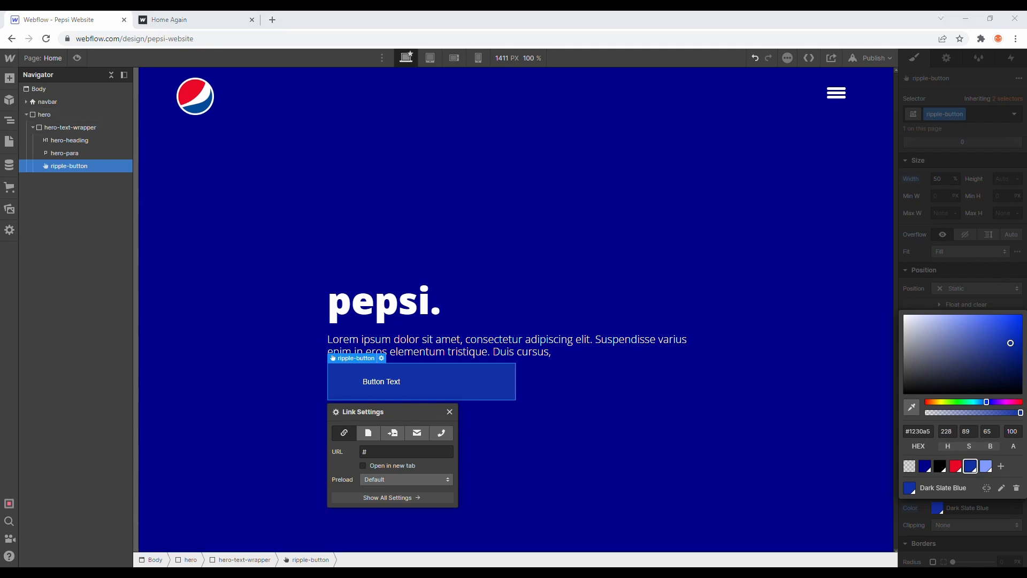
pyautogui.click(911, 430)
pyautogui.write('1437bf')
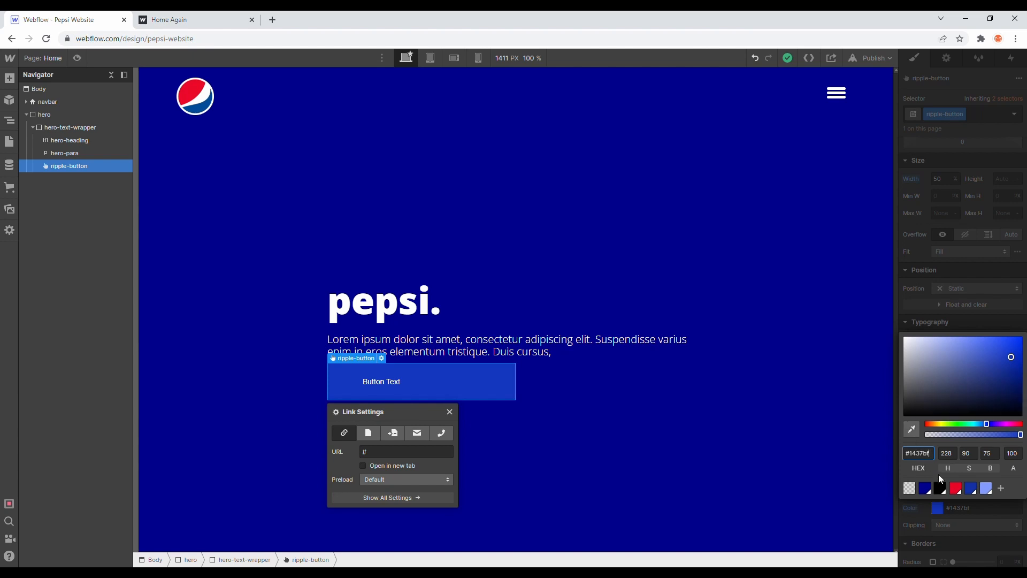
# Step: Save the button's background color as a new swatch under the suggested name and close the color picker
pyautogui.click(1003, 488)
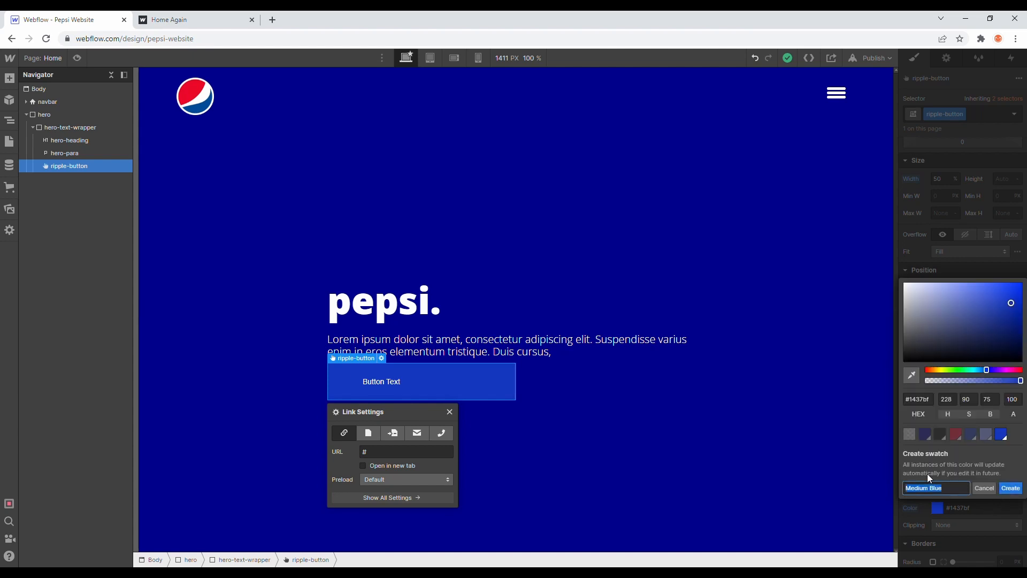
pyautogui.click(1010, 487)
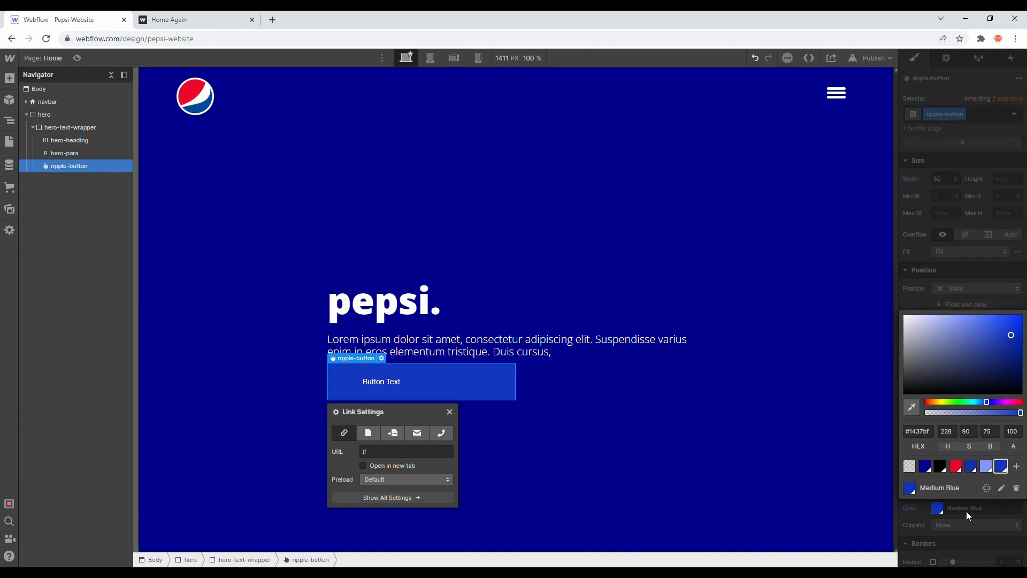
pyautogui.click(967, 511)
pyautogui.click(530, 289)
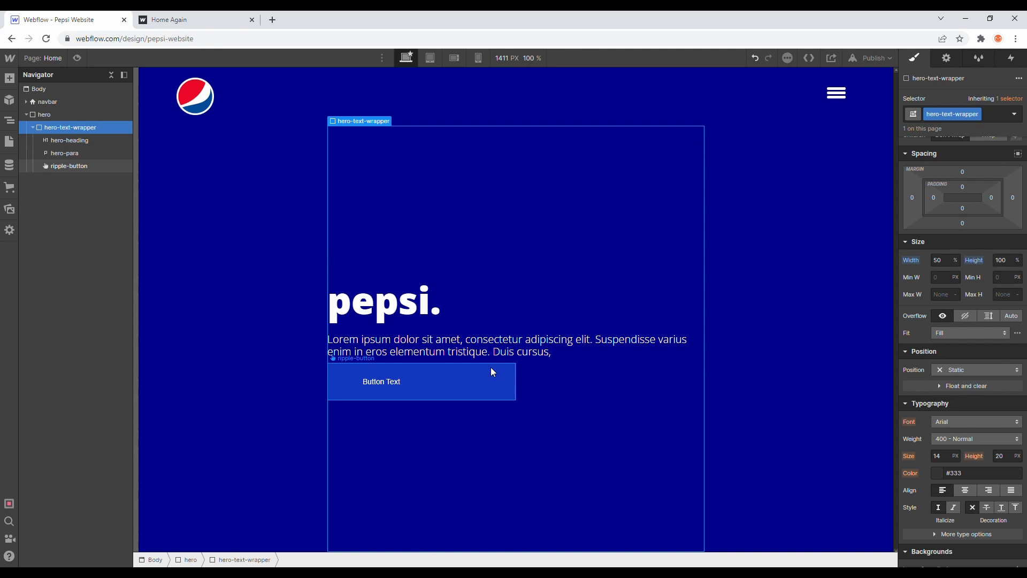
# Step: Round the ripple-button's corners with a 50 px border radius
pyautogui.click(490, 367)
pyautogui.scroll(-4, 961, 416)
pyautogui.scroll(-2, 961, 416)
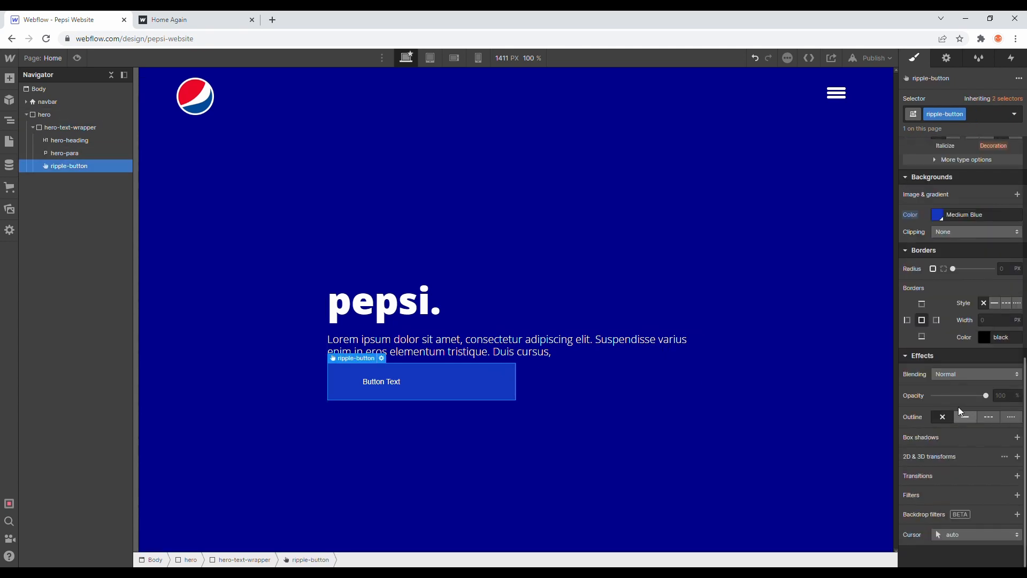
pyautogui.click(1003, 268)
pyautogui.write('50')
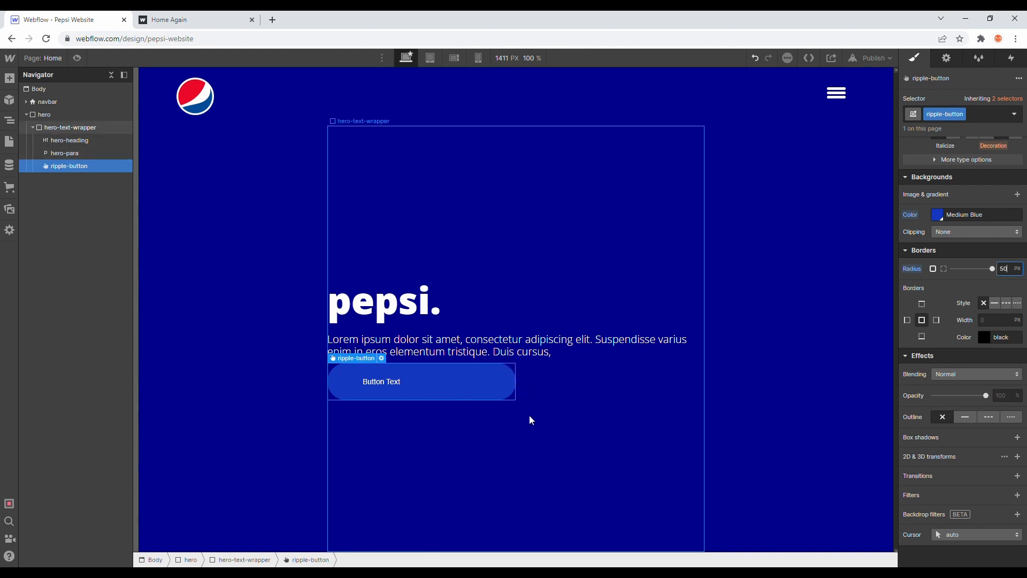
# Step: Style the ripple-button's text in Montserrat with 800 - Extra Bold weight and a 25 px font size
pyautogui.scroll(5, 986, 299)
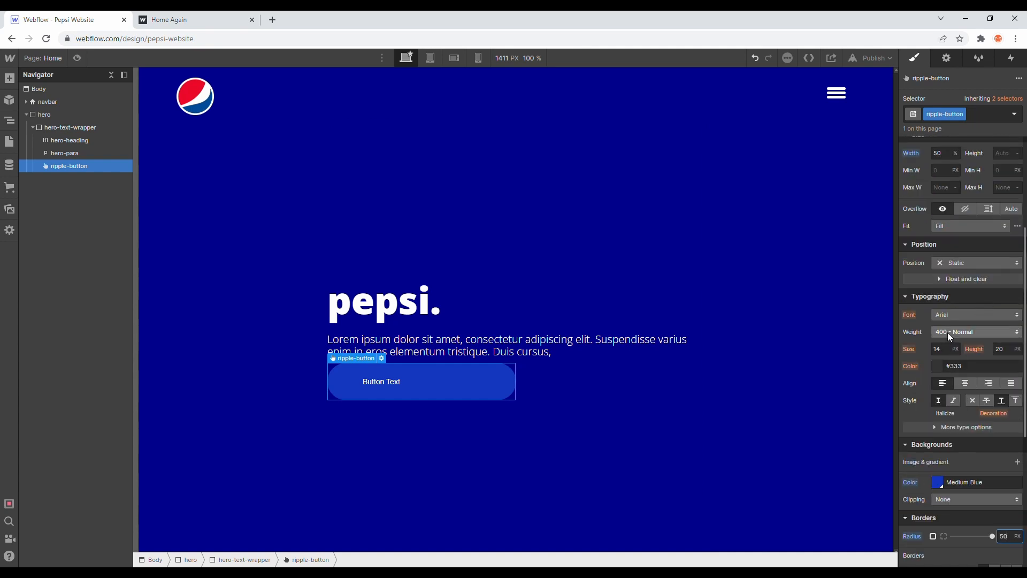
pyautogui.click(948, 333)
pyautogui.click(918, 321)
pyautogui.click(945, 317)
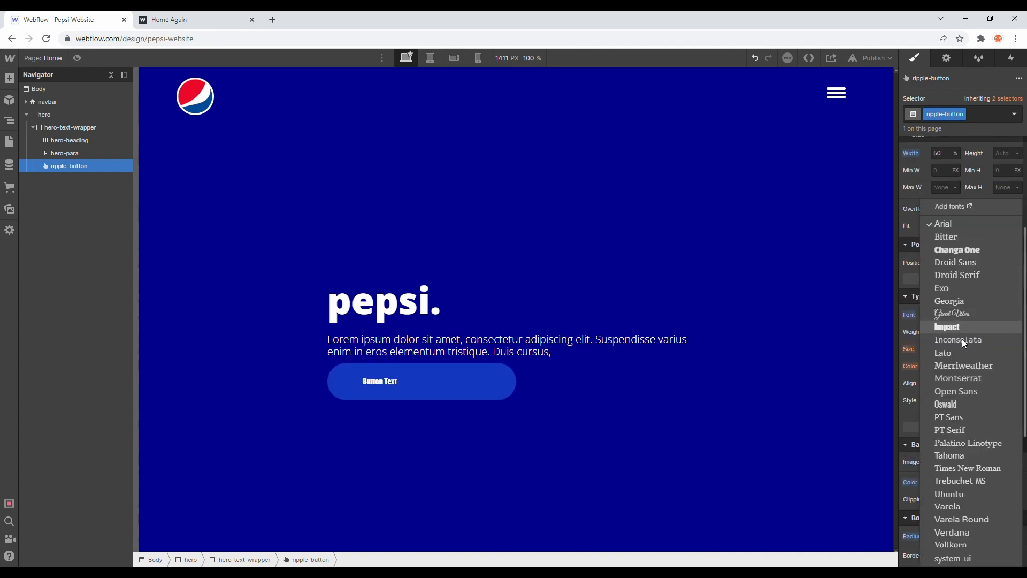
pyautogui.click(970, 378)
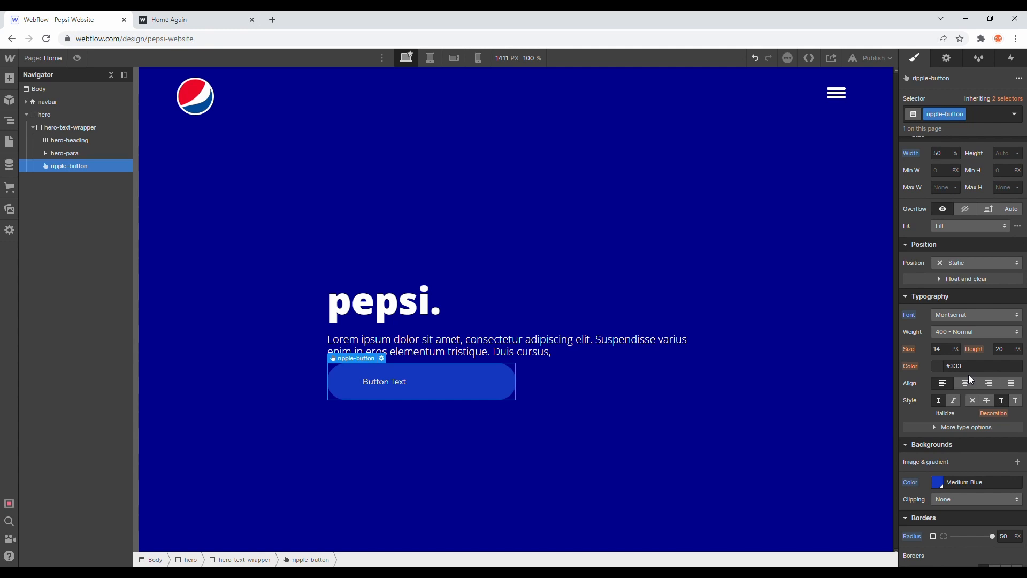
pyautogui.click(971, 333)
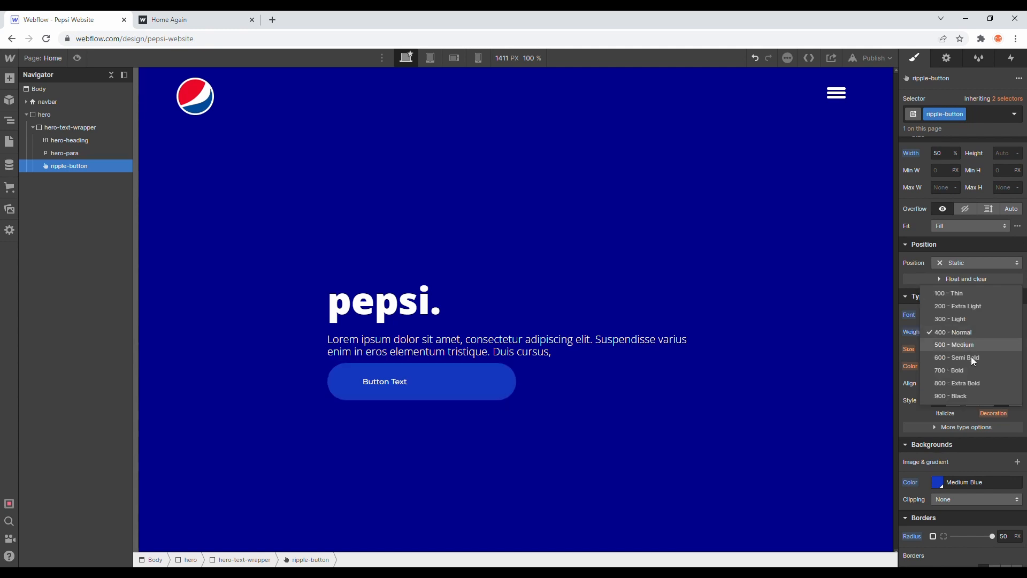
pyautogui.click(970, 383)
pyautogui.click(944, 351)
pyautogui.write('25')
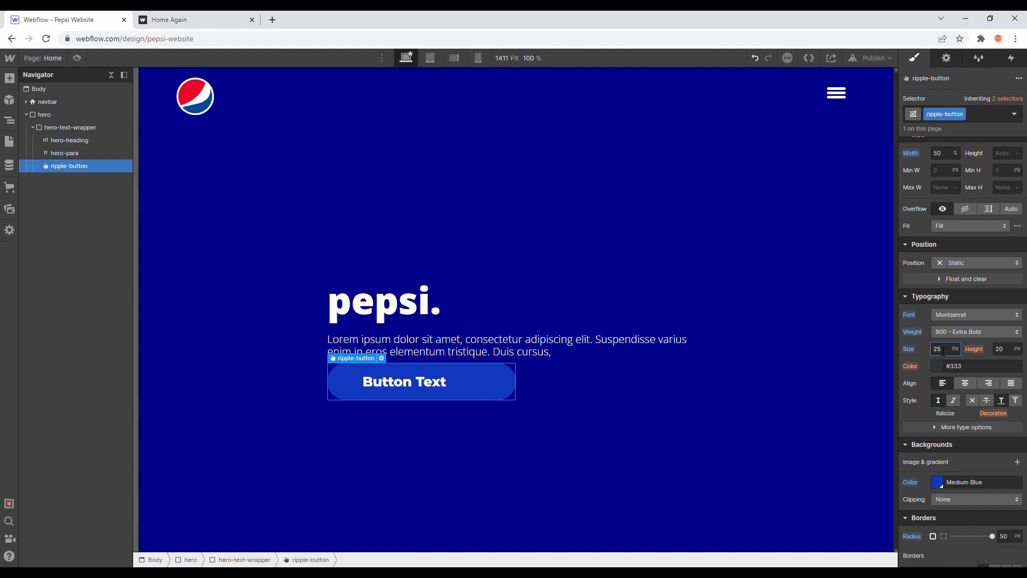
# Step: Change the button's text to "buy pepsi" and center-align it
pyautogui.doubleClick(413, 381)
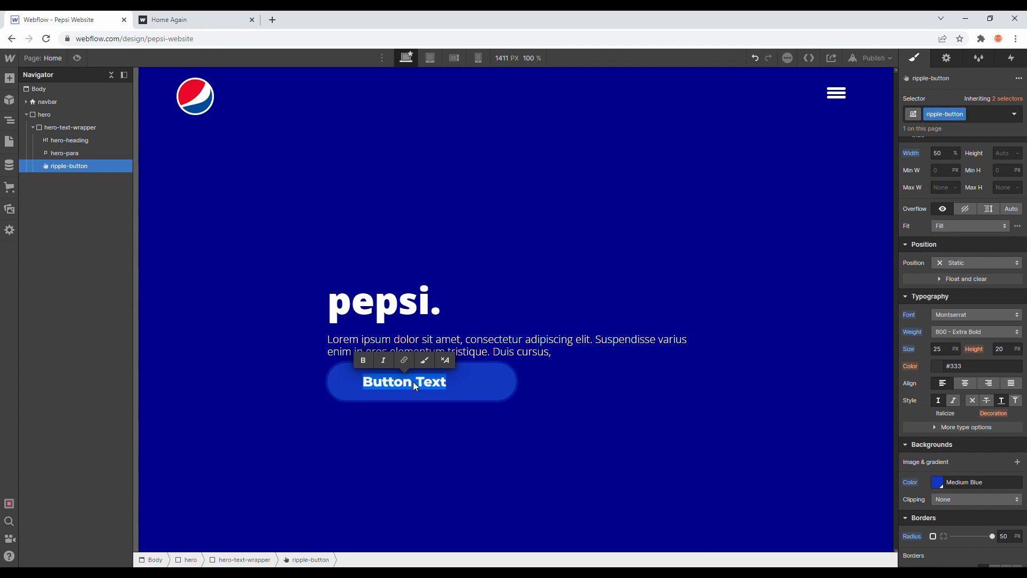
pyautogui.hotkey('ctrl', 'Tab')
pyautogui.write('buy pepsie')
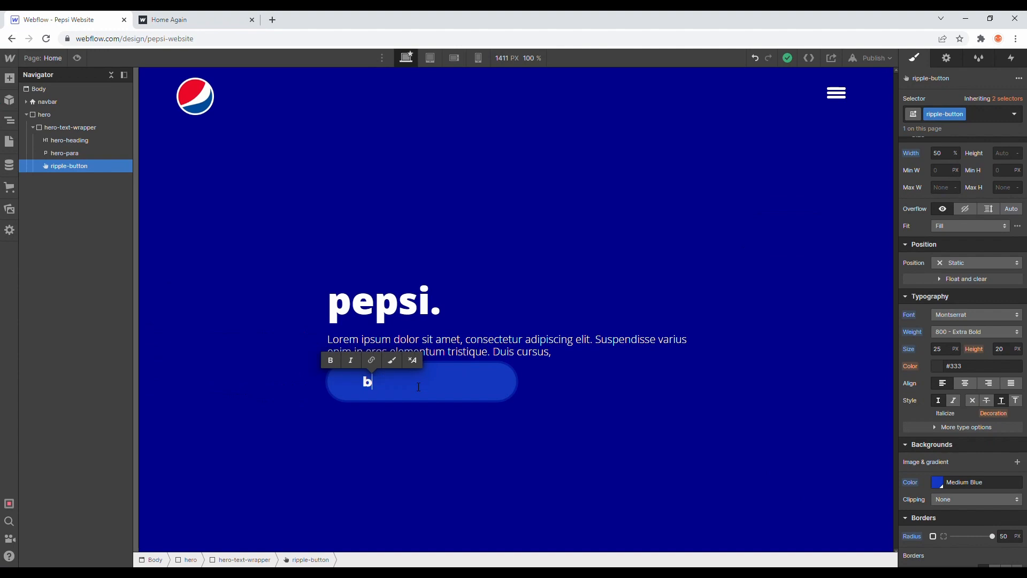
pyautogui.press('BackSpace')
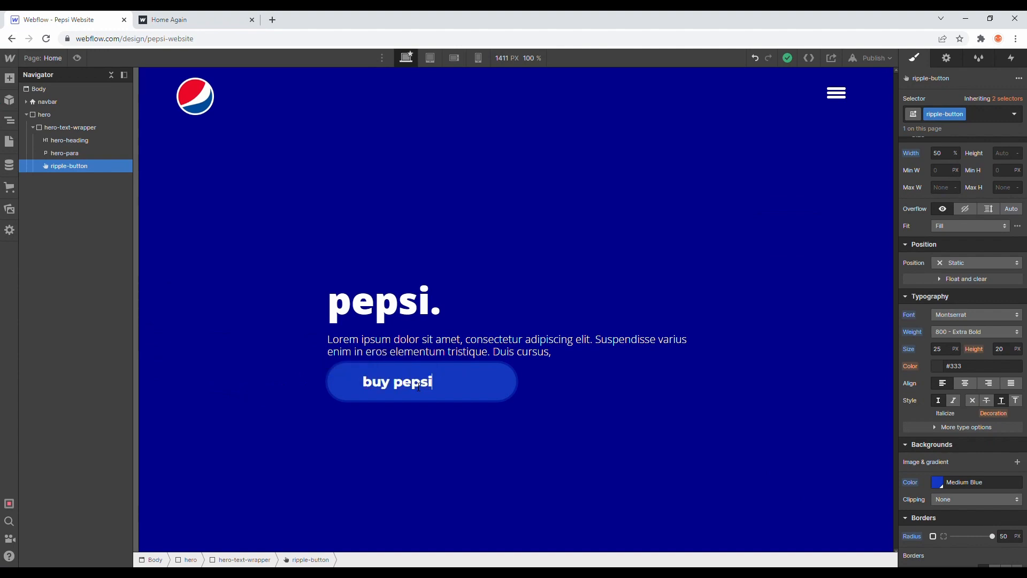
pyautogui.press('Escape')
pyautogui.click(966, 384)
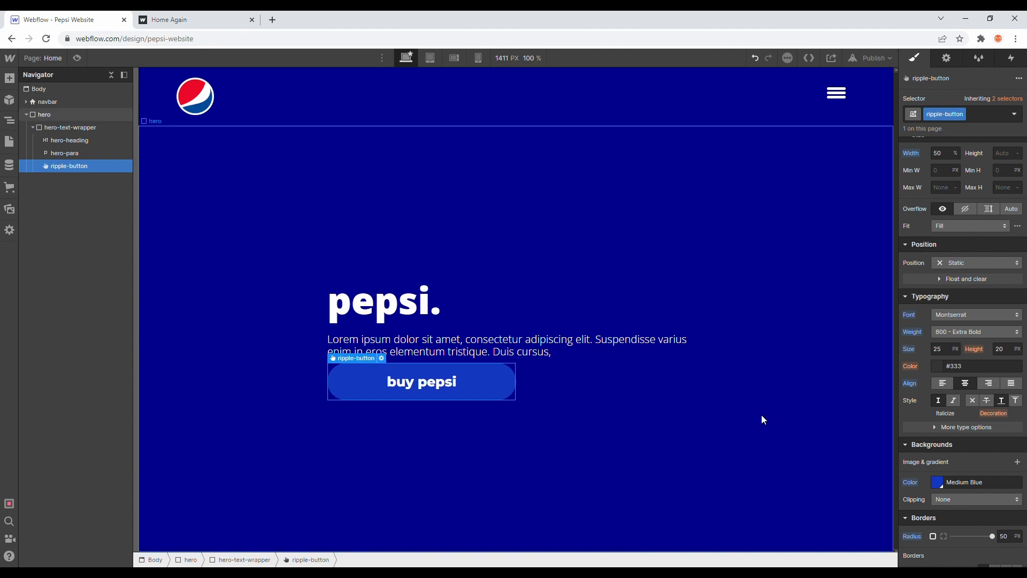
# Step: Examine the hover ripple and text label of the "buy pepsi" button on the published reference page and return to the Webflow designer
pyautogui.click(538, 313)
pyautogui.click(211, 19)
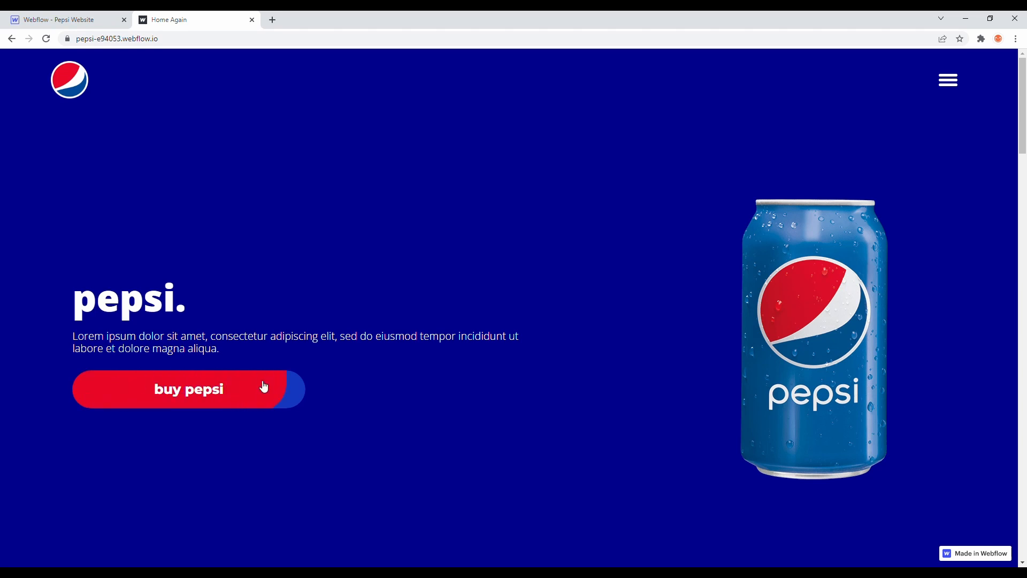
pyautogui.tripleClick(161, 391)
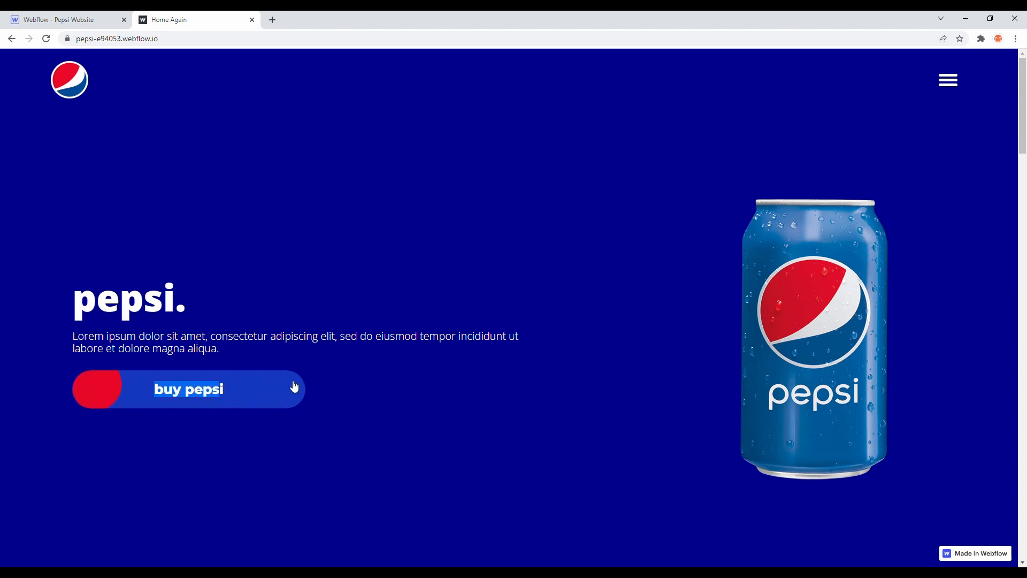
pyautogui.click(325, 326)
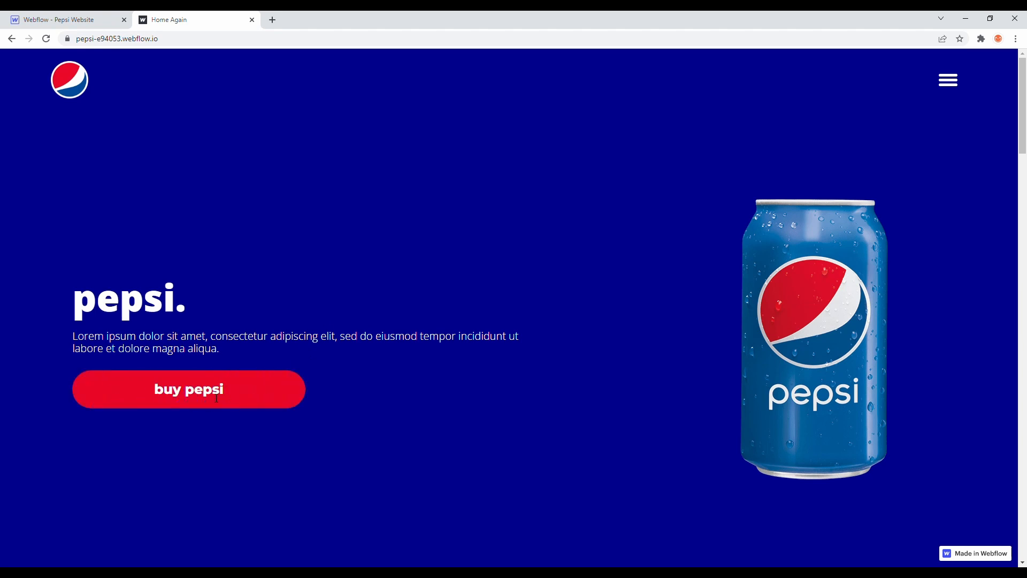
pyautogui.moveTo(227, 396); pyautogui.dragTo(157, 392)
pyautogui.click(156, 393)
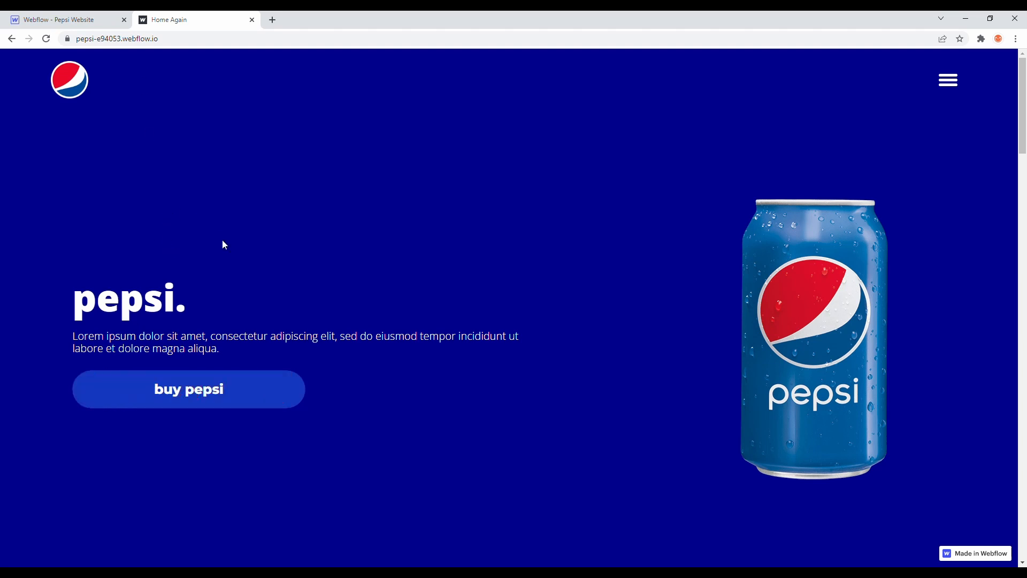
pyautogui.click(101, 18)
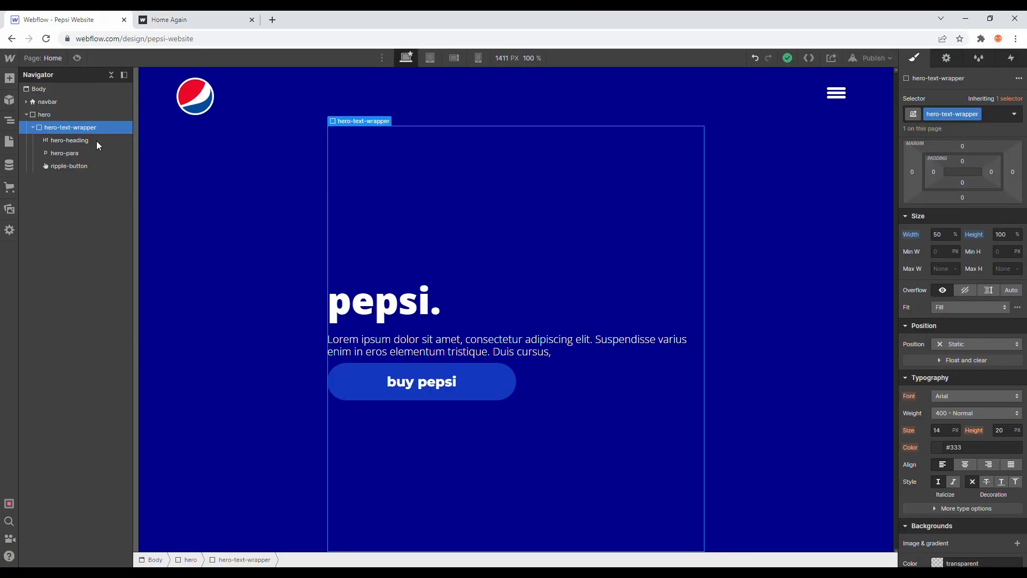
# Step: Add a div block with the class ripple-button-wrapper below hero-para and nest ripple-button inside it
pyautogui.click(89, 165)
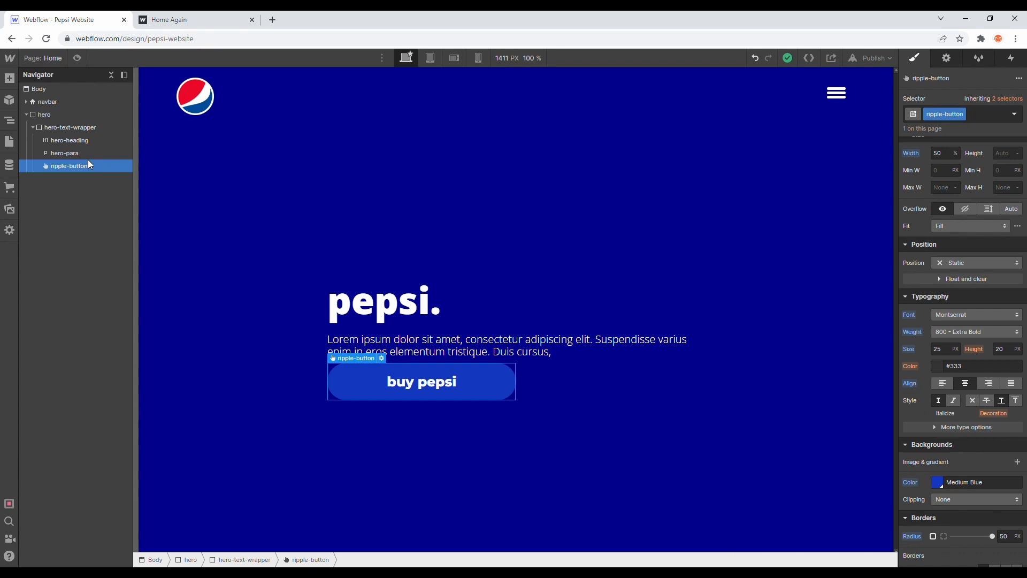
pyautogui.click(9, 78)
pyautogui.moveTo(53, 270); pyautogui.dragTo(110, 170)
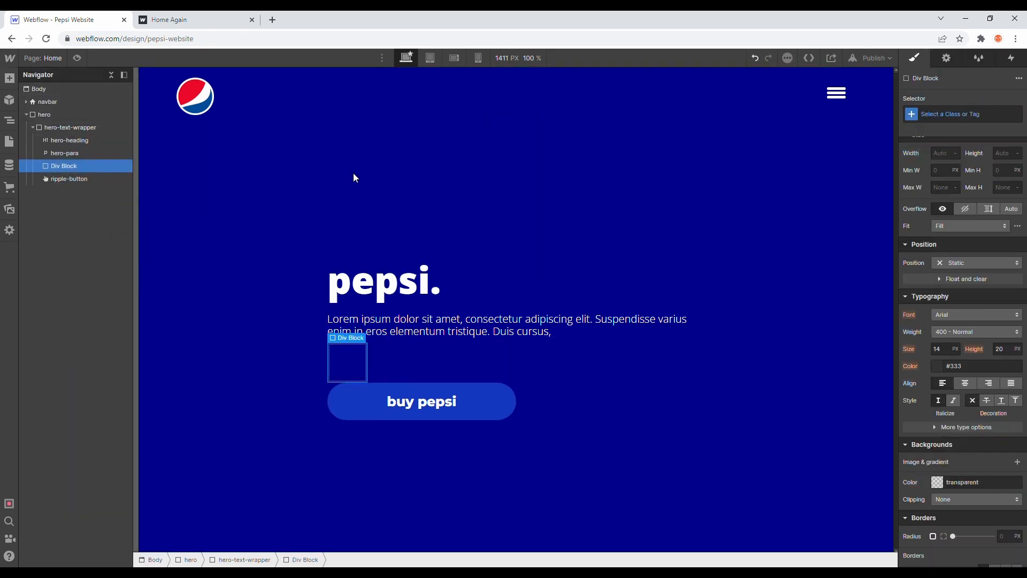
pyautogui.click(943, 114)
pyautogui.write('rippl')
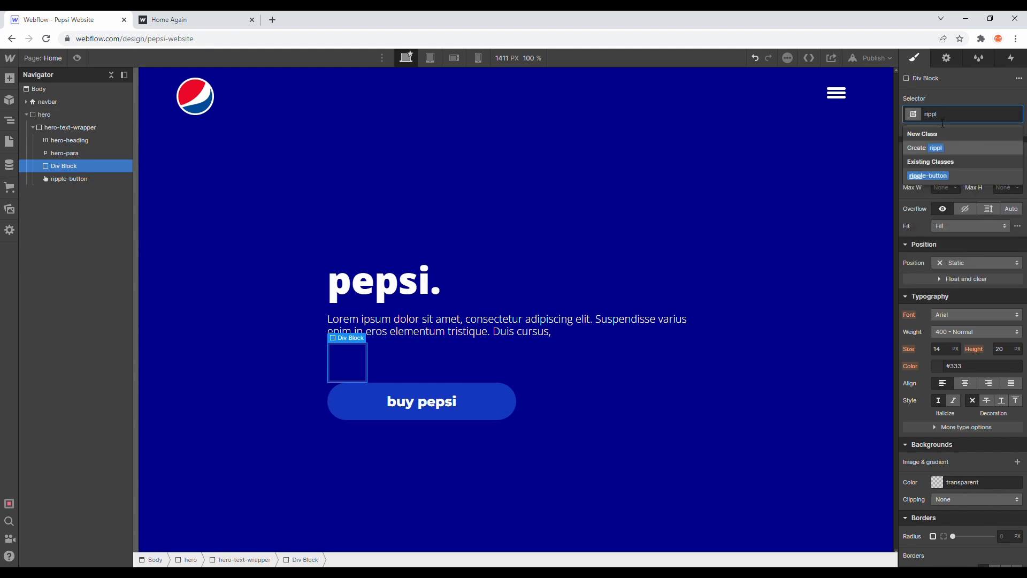
pyautogui.write('e-button')
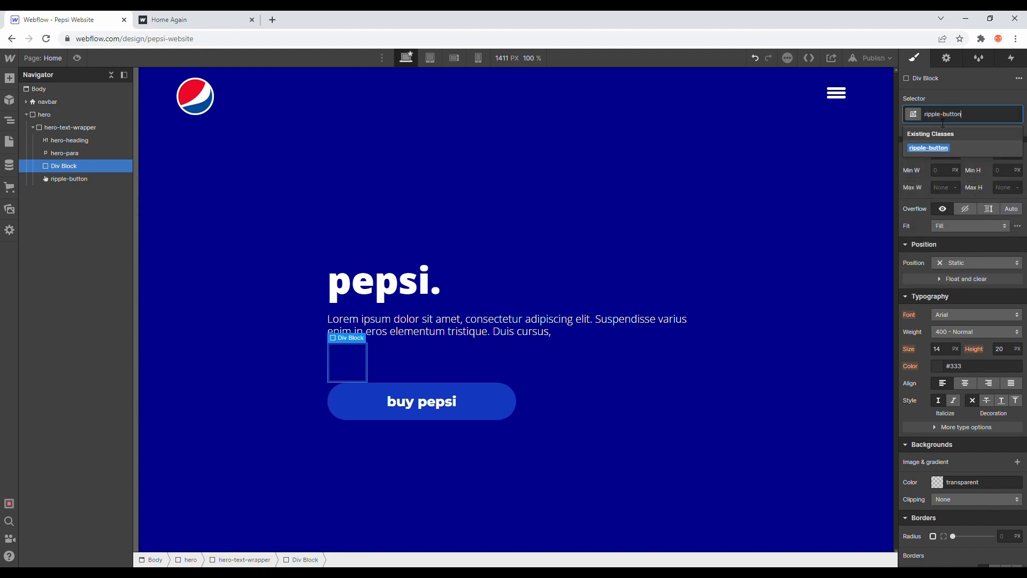
pyautogui.write('-wrapper')
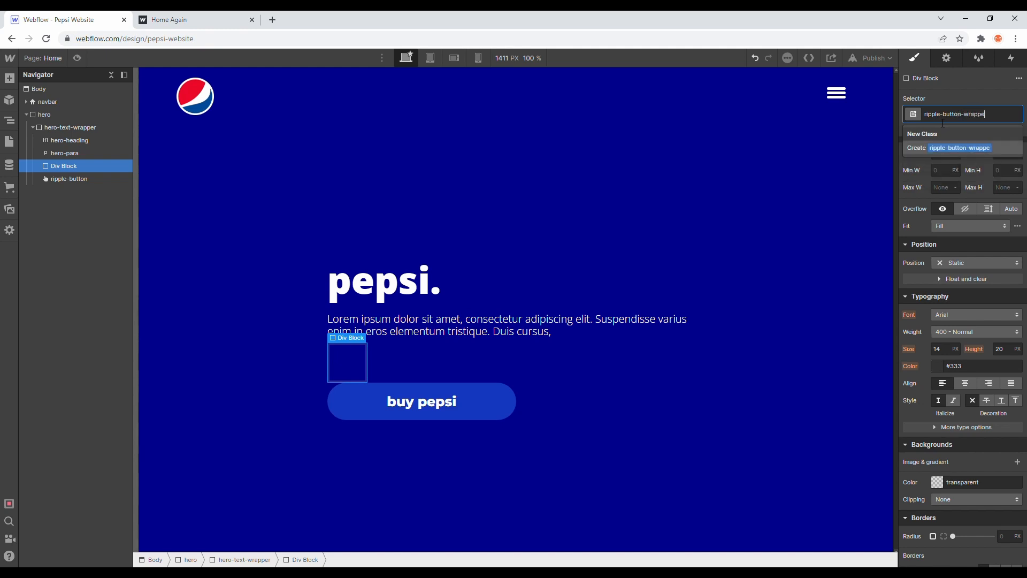
pyautogui.press('Return')
pyautogui.moveTo(75, 182)
pyautogui.mouseDown()
pyautogui.moveTo(80, 170)
pyautogui.moveTo(90, 190)
pyautogui.mouseUp()
# Step: Set the width of ripple-button-wrapper to 50% and the width of ripple-button inside it to 100%
pyautogui.click(80, 166)
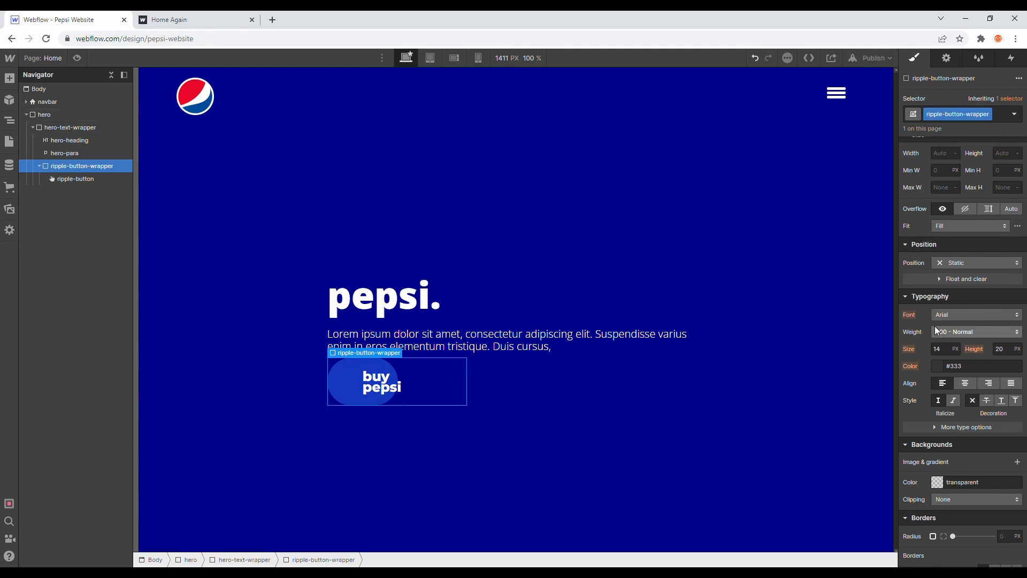
pyautogui.scroll(3, 929, 285)
pyautogui.write('50%')
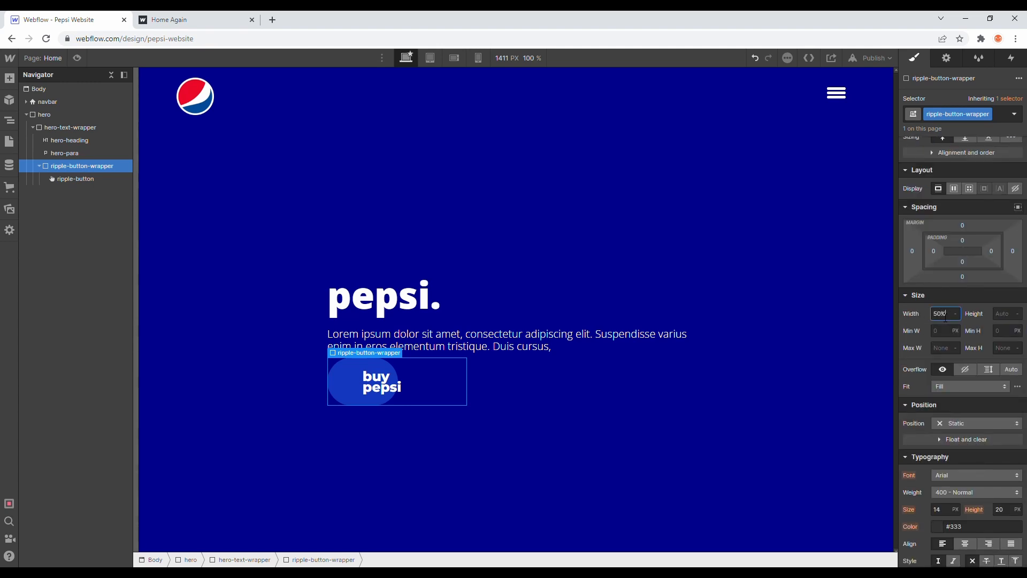
pyautogui.click(95, 178)
pyautogui.doubleClick(942, 289)
pyautogui.write('100')
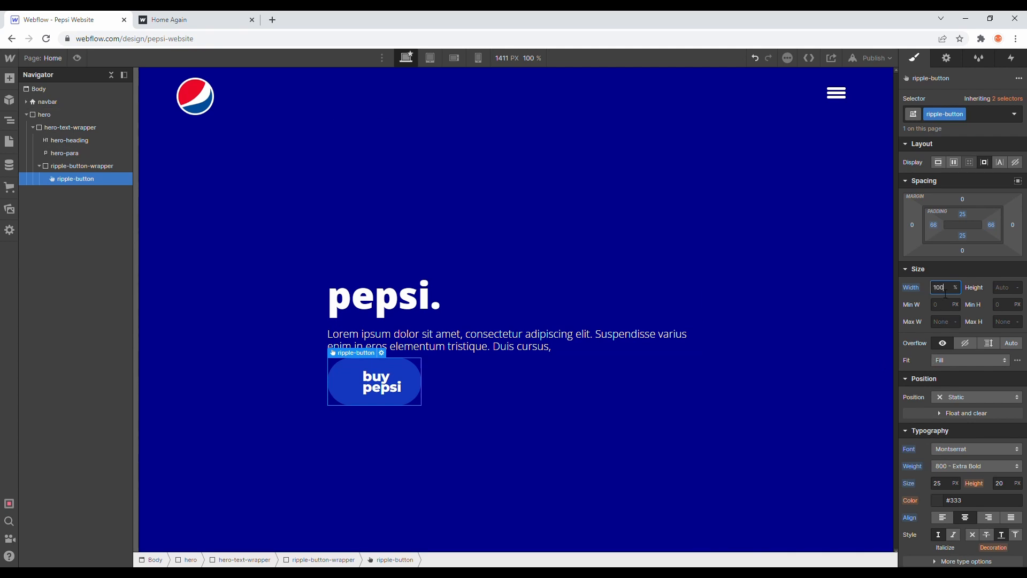
pyautogui.press('Return')
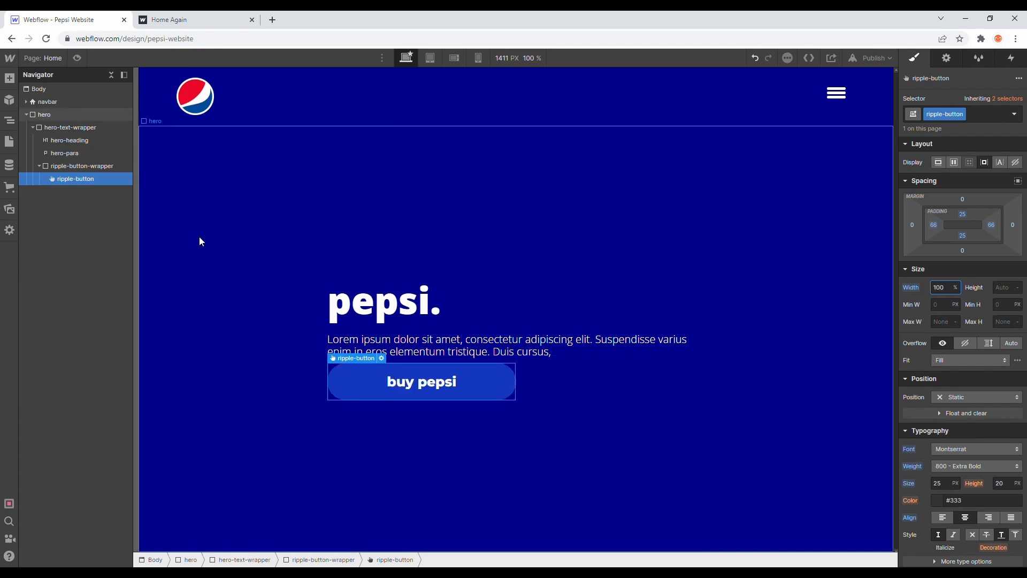
# Step: Round the corners of ripple-button-wrapper with a 50 px border radius
pyautogui.click(114, 170)
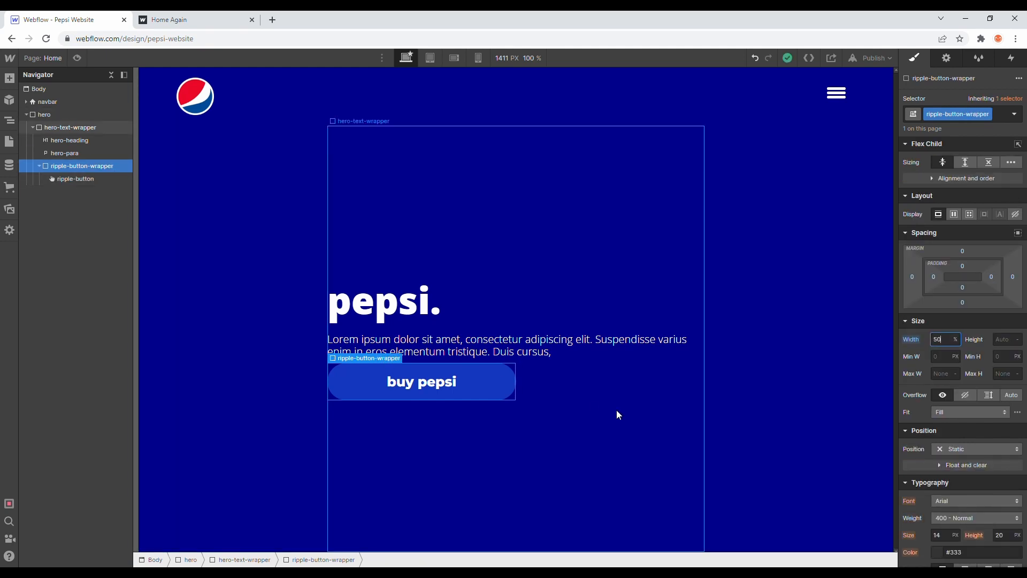
pyautogui.scroll(-7, 1006, 434)
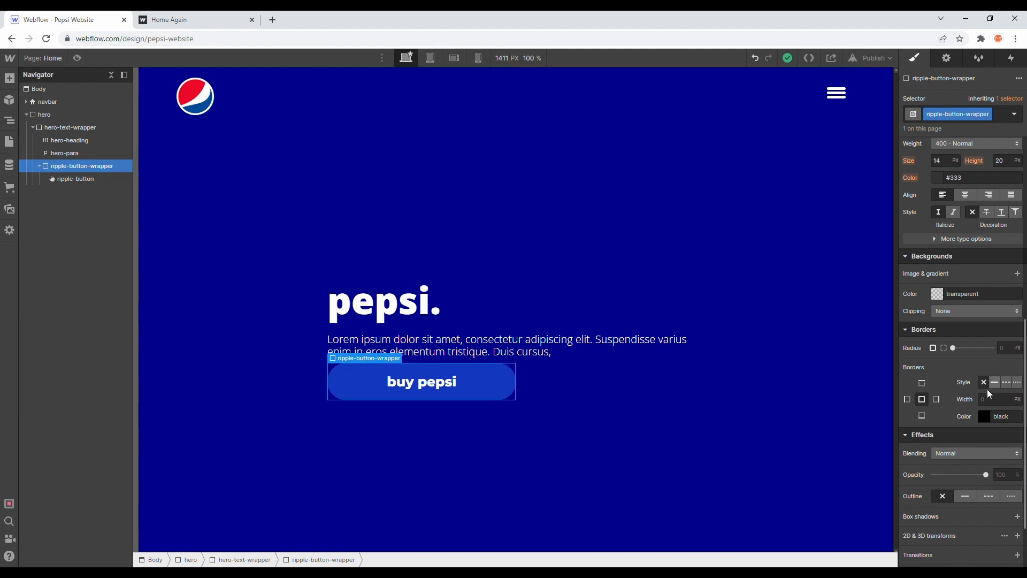
pyautogui.click(1007, 352)
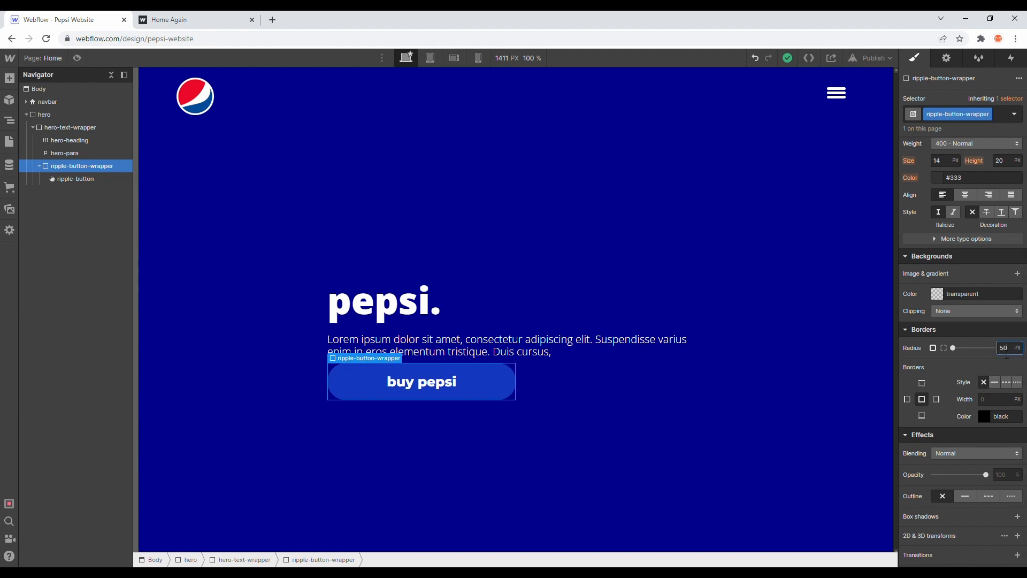
pyautogui.press('Return')
# Step: Make ripple-button-wrapper a vertical flex container with its children aligned and justified to the center
pyautogui.scroll(7, 982, 363)
pyautogui.click(955, 214)
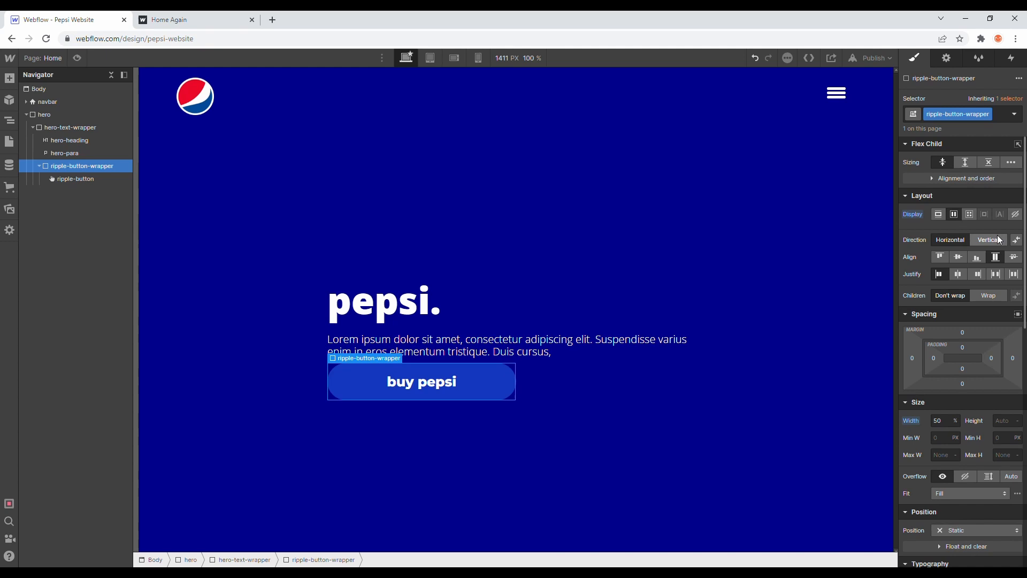
pyautogui.click(961, 257)
pyautogui.click(958, 274)
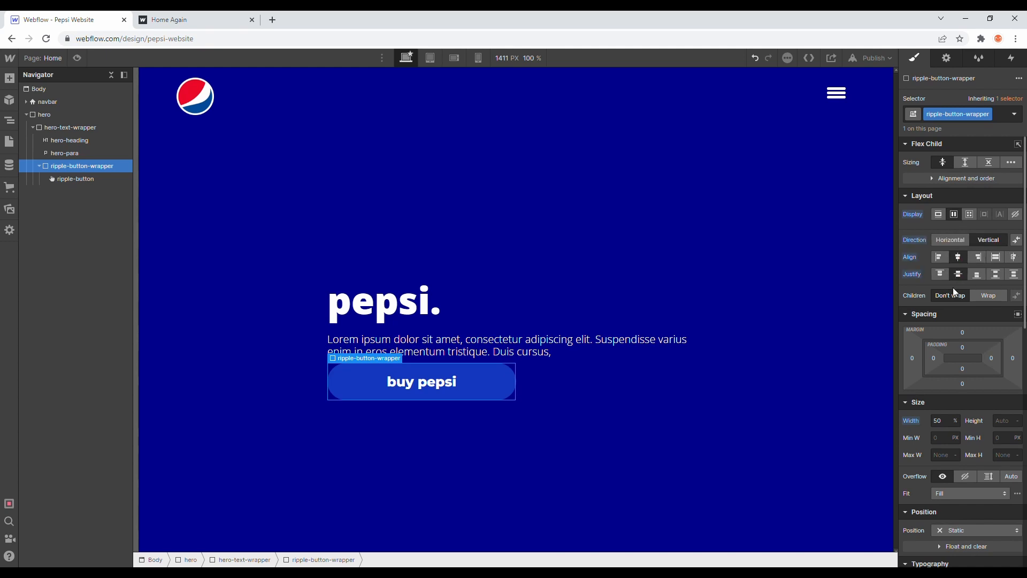
# Step: Add a text block below ripple-button inside ripple-button-wrapper and give it the class ripple-button-text
pyautogui.click(118, 177)
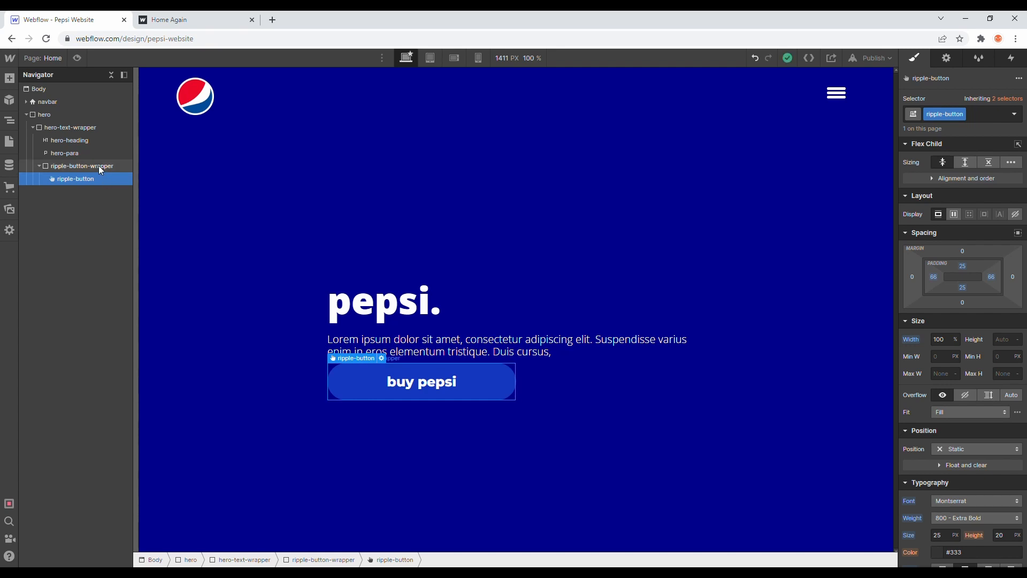
pyautogui.click(9, 78)
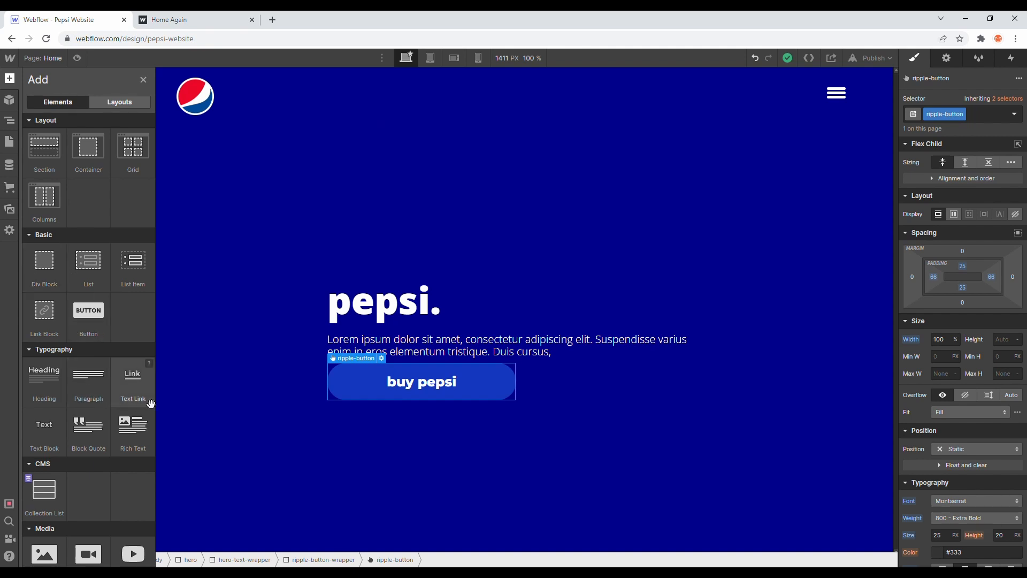
pyautogui.moveTo(51, 435); pyautogui.dragTo(85, 194)
pyautogui.click(225, 16)
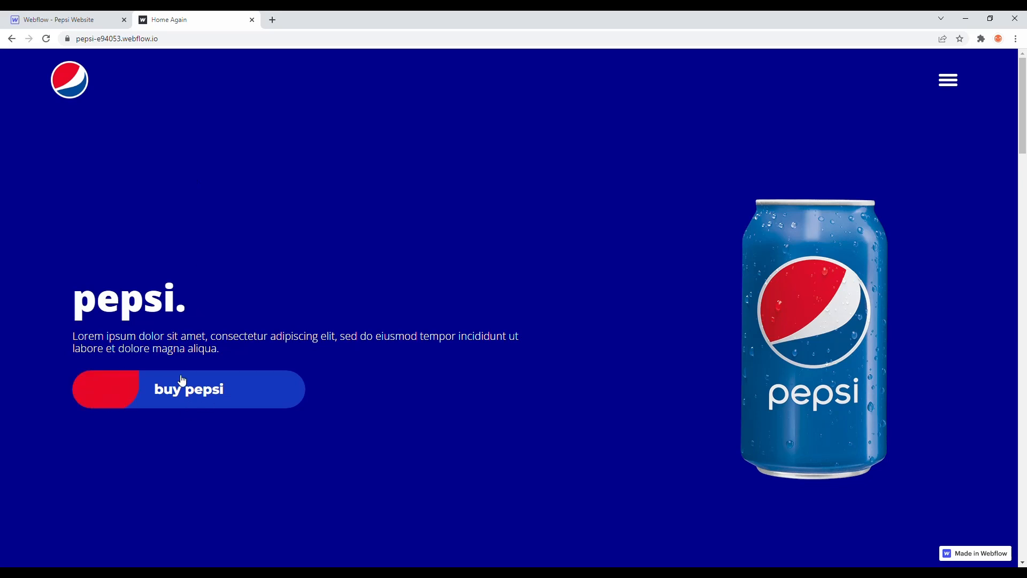
pyautogui.click(80, 14)
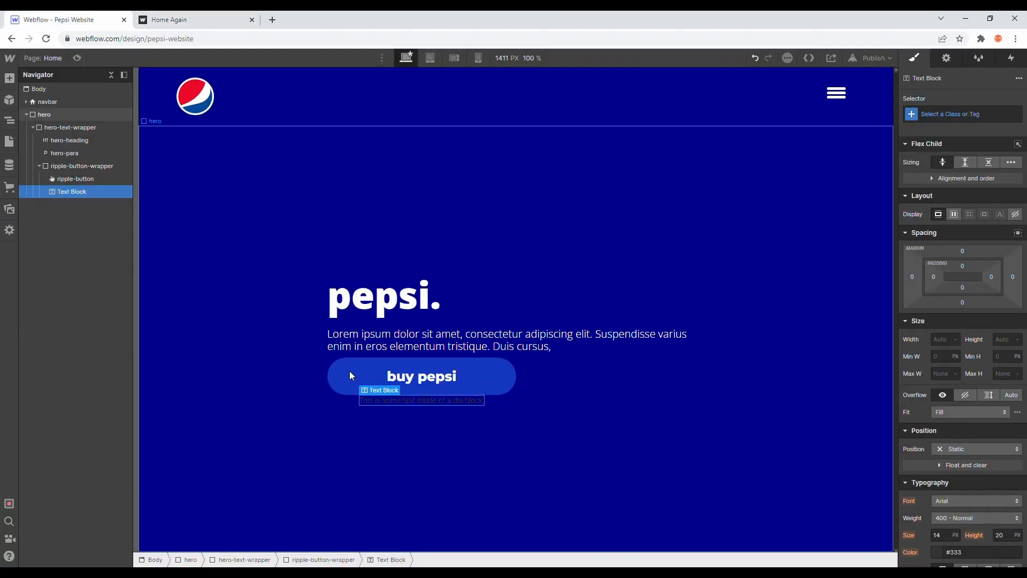
pyautogui.click(937, 115)
pyautogui.write('rippl')
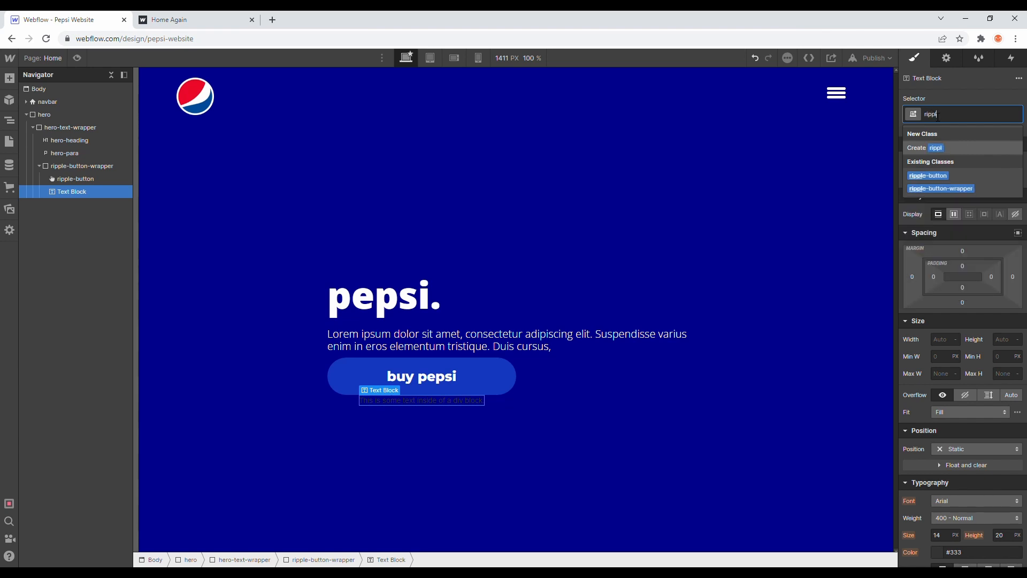
pyautogui.write('e-button-text')
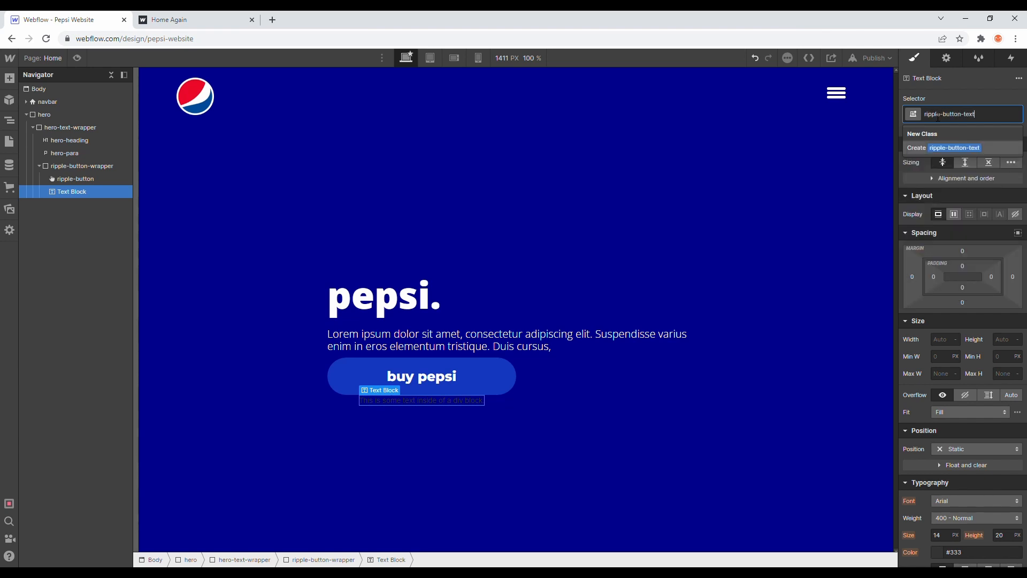
pyautogui.press('Return')
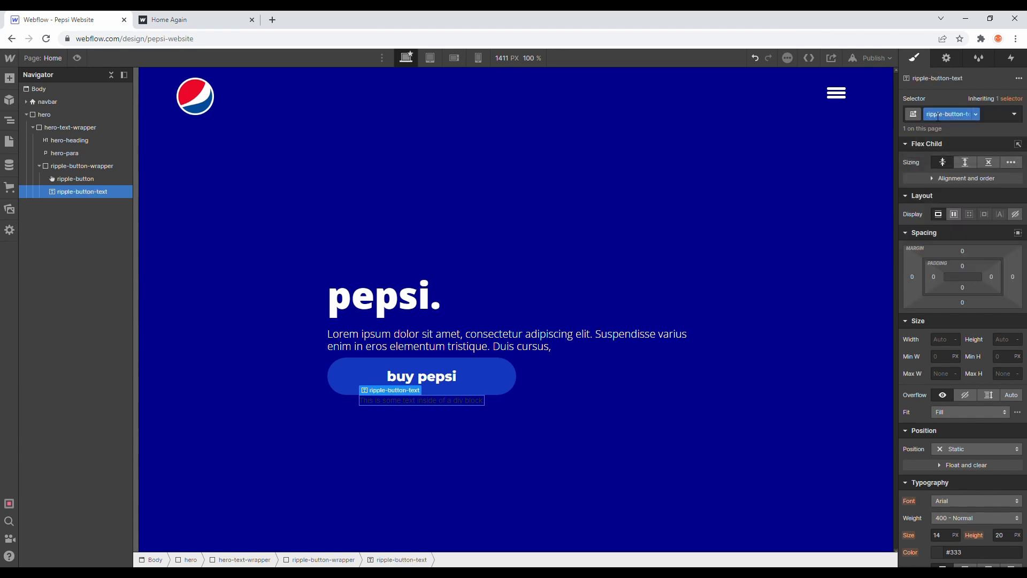
# Step: Replace the placeholder text of ripple-button-text with "buy pepsi"
pyautogui.doubleClick(452, 401)
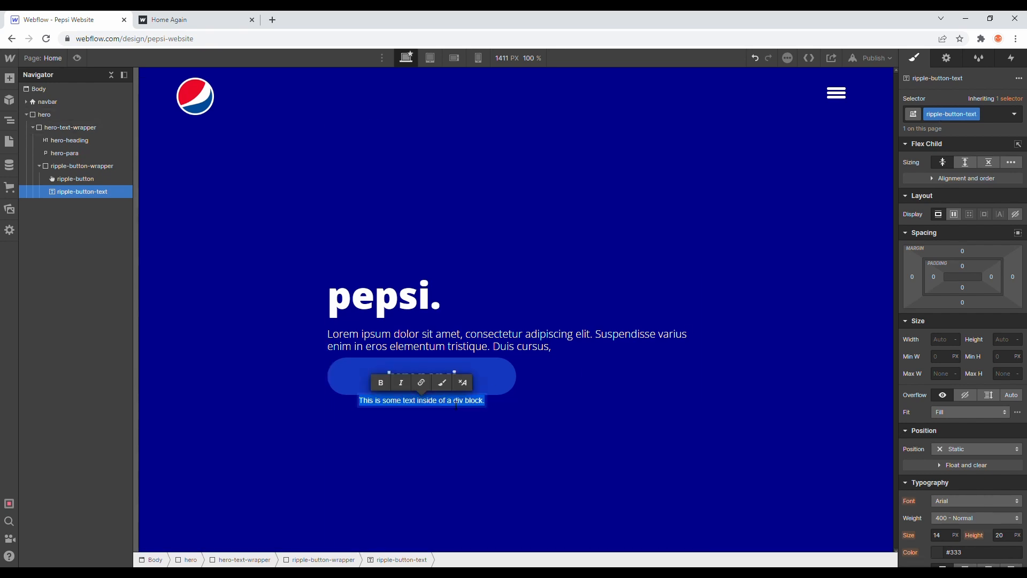
pyautogui.write('buy pepsi')
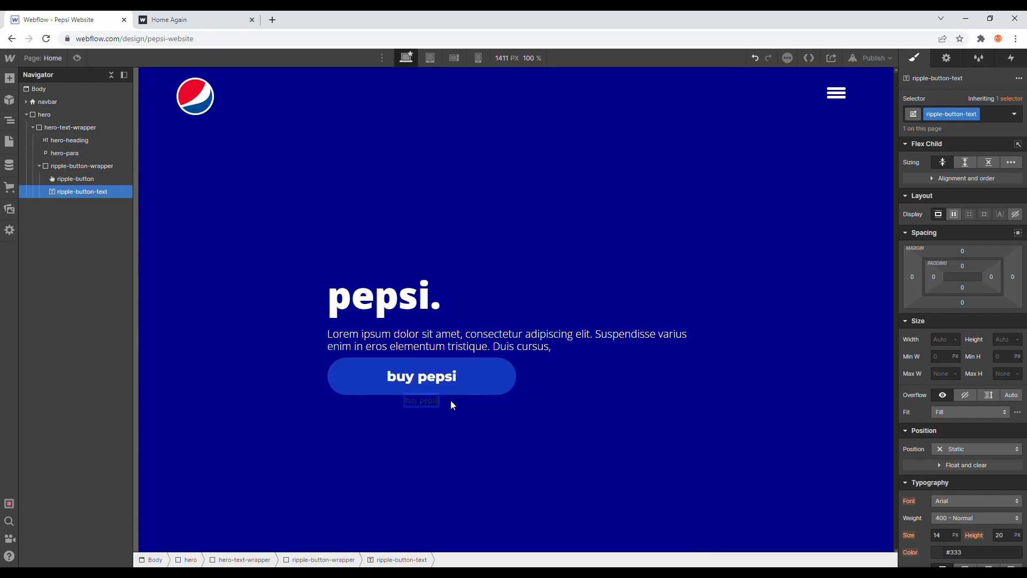
pyautogui.press('Escape')
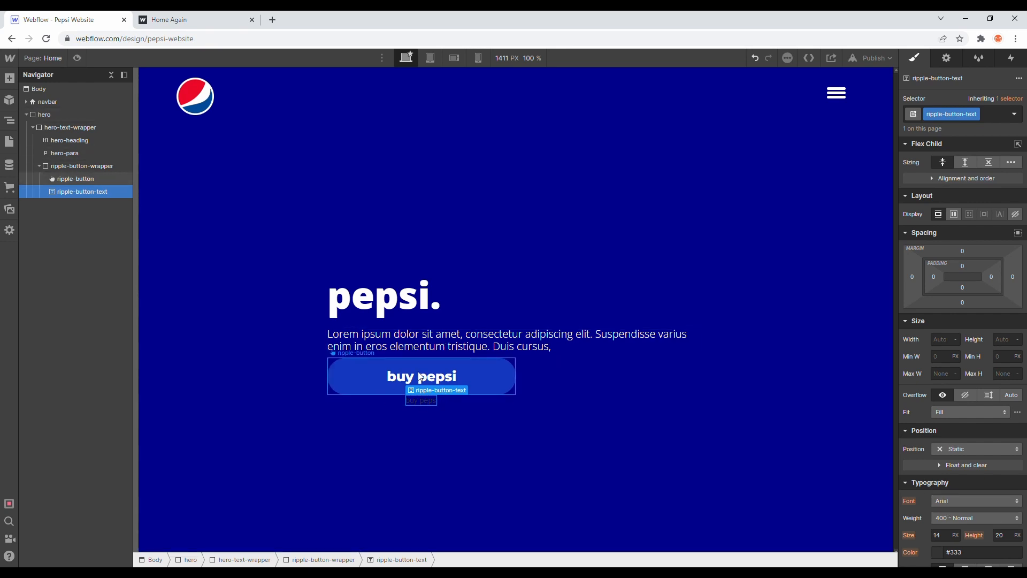
# Step: Match ripple-button-text to the button's typography with the Montserrat font in 800 - Extra Bold weight
pyautogui.click(358, 364)
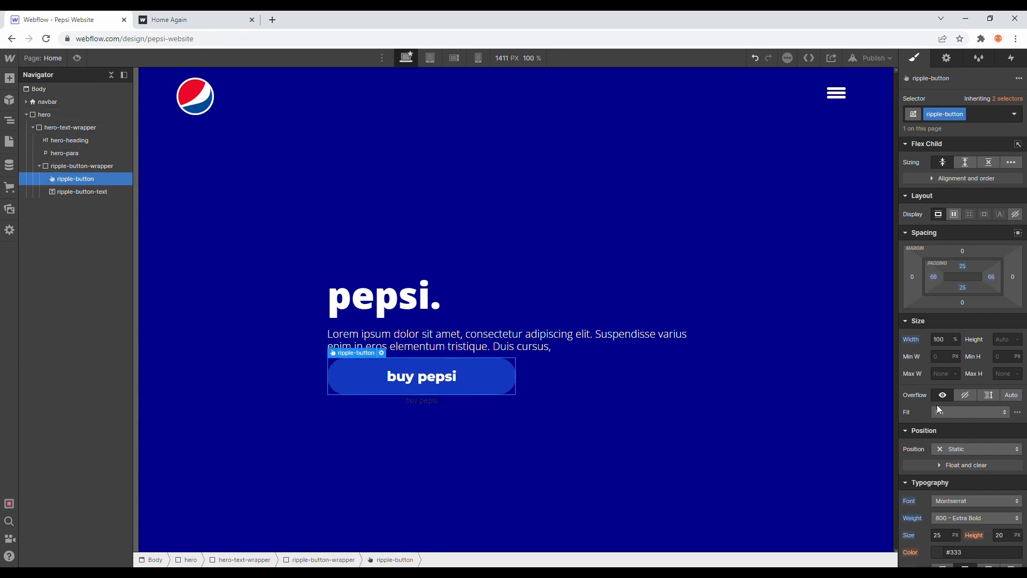
pyautogui.scroll(-2, 942, 410)
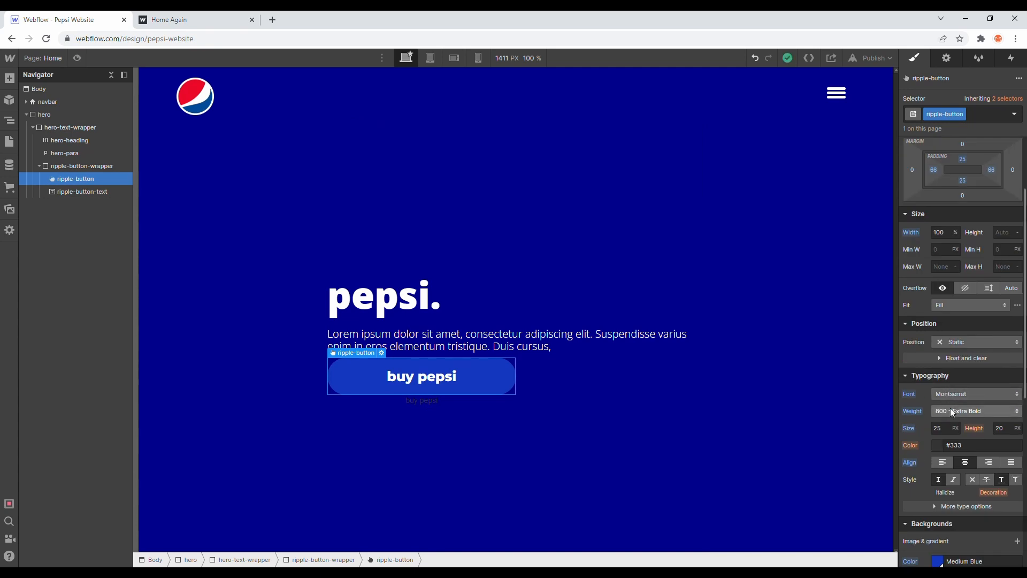
pyautogui.click(422, 402)
pyautogui.click(961, 398)
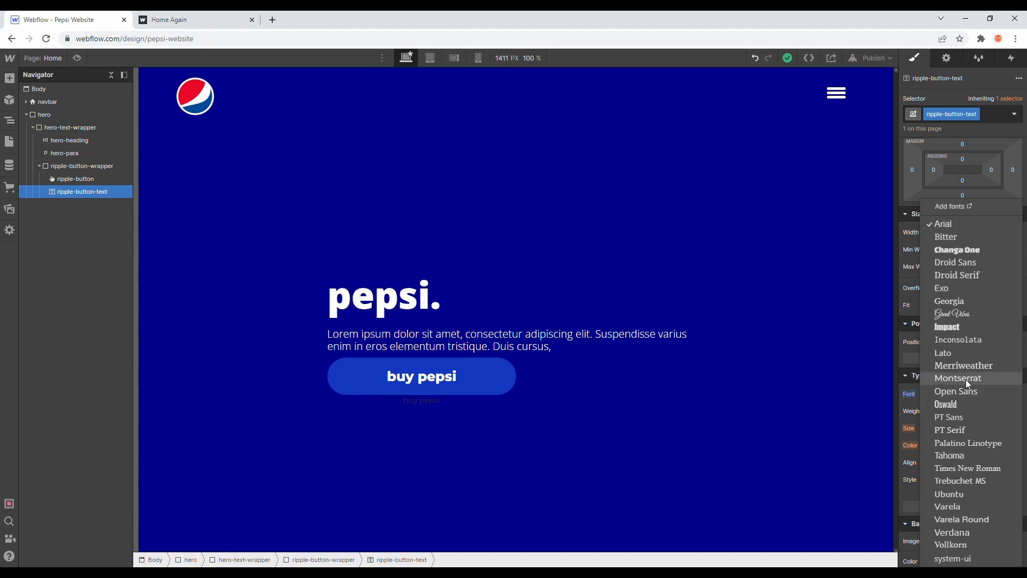
pyautogui.click(964, 379)
pyautogui.click(963, 410)
pyautogui.click(960, 461)
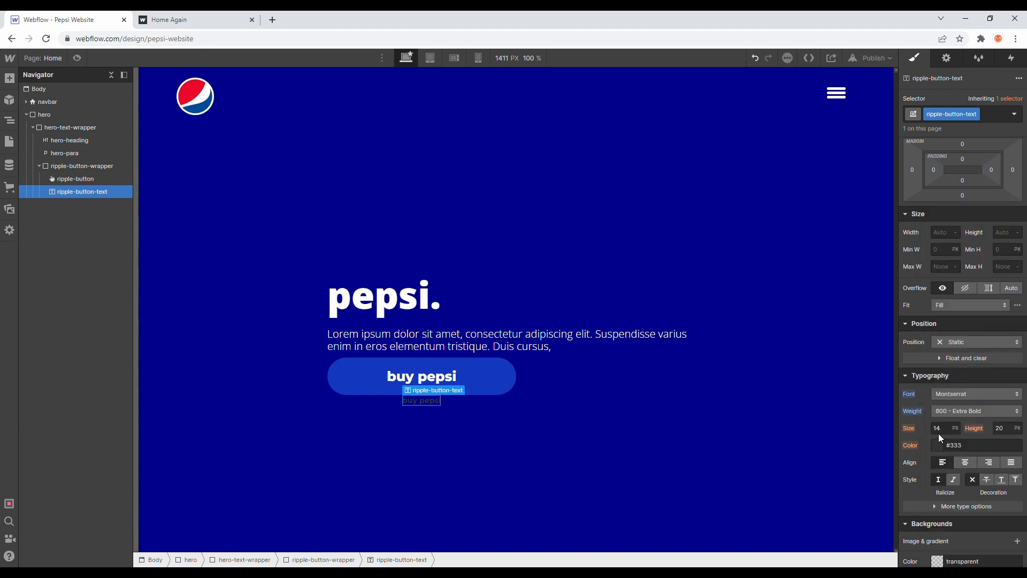
# Step: Color ripple-button-text white and set its font size to 25 px
pyautogui.click(938, 448)
pyautogui.moveTo(944, 315); pyautogui.dragTo(889, 241)
pyautogui.click(953, 244)
pyautogui.click(944, 430)
pyautogui.write('25')
pyautogui.press('Return')
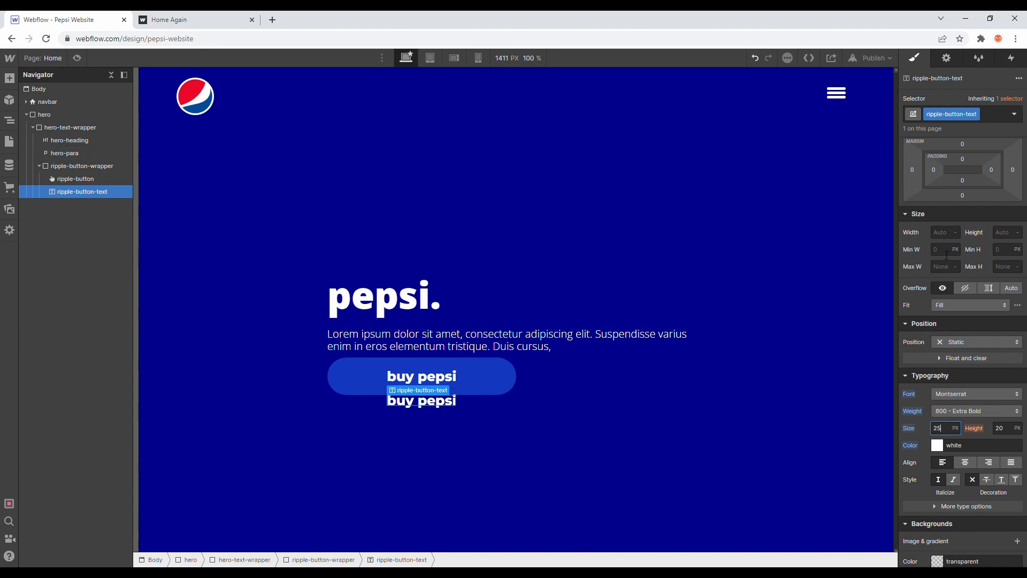
# Step: Set ripple-button-text's position to Absolute and the position of its parent ripple-button-wrapper to Relative
pyautogui.click(965, 343)
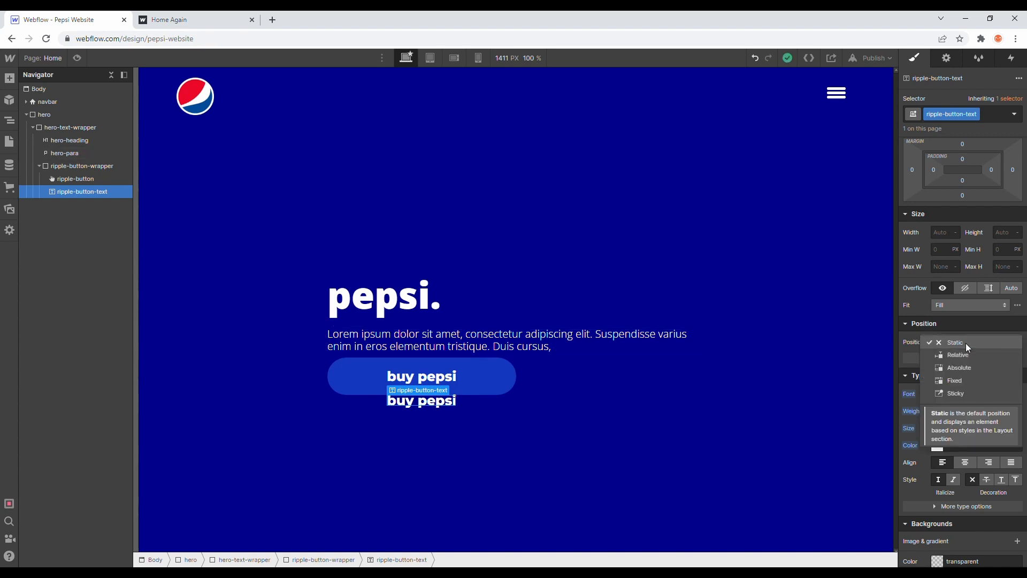
pyautogui.click(965, 370)
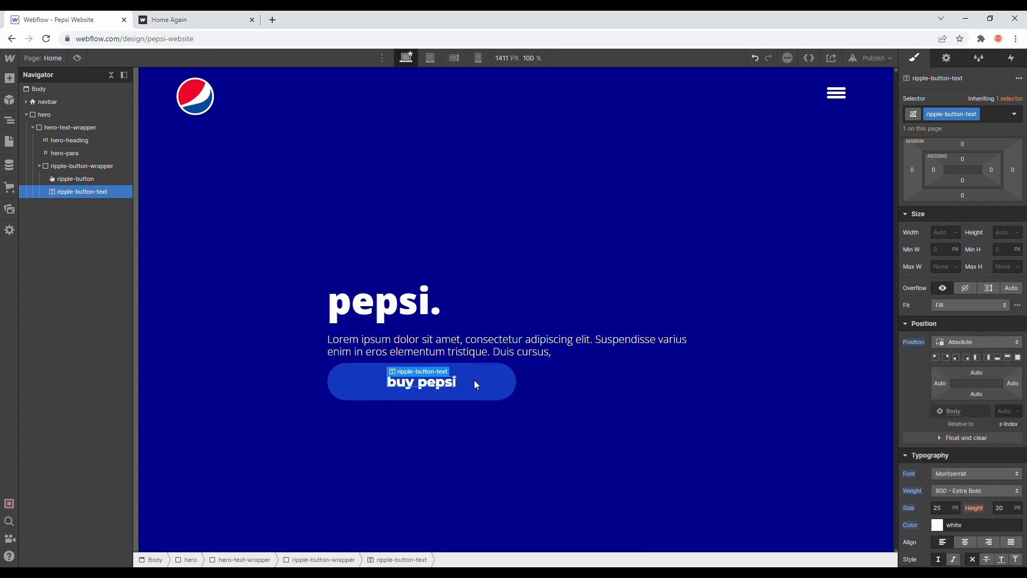
pyautogui.click(86, 165)
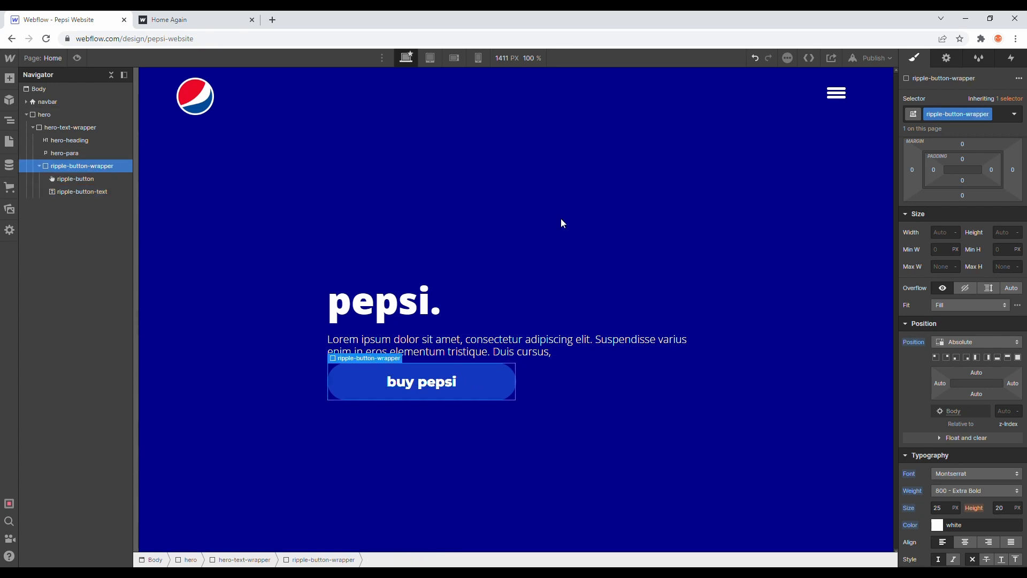
pyautogui.click(958, 423)
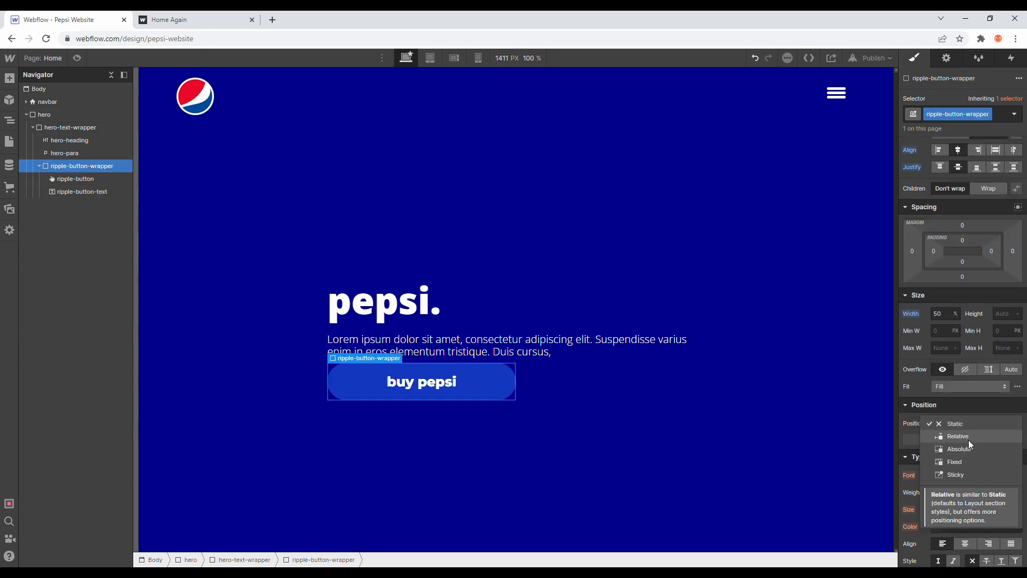
pyautogui.click(967, 439)
pyautogui.click(94, 189)
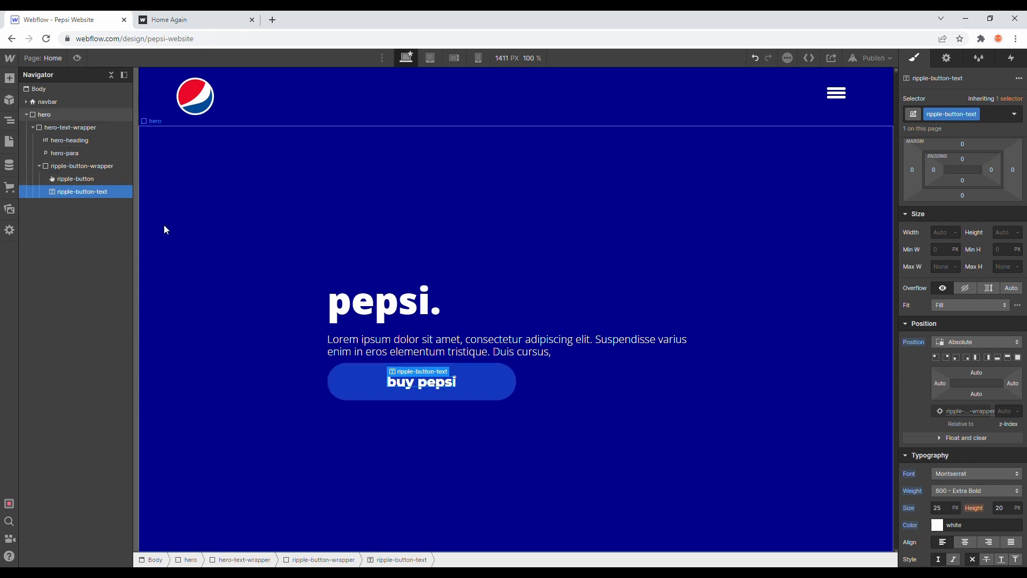
# Step: Append "eeeee" to ripple-button's own label to tell it apart from the overlaid ripple-button-text
pyautogui.click(100, 178)
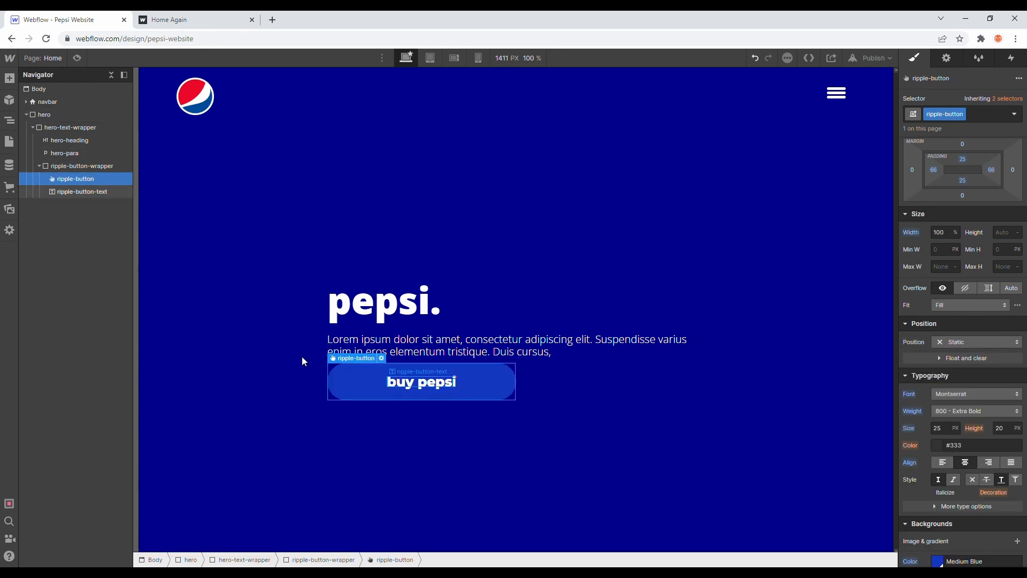
pyautogui.click(399, 387)
pyautogui.doubleClick(401, 387)
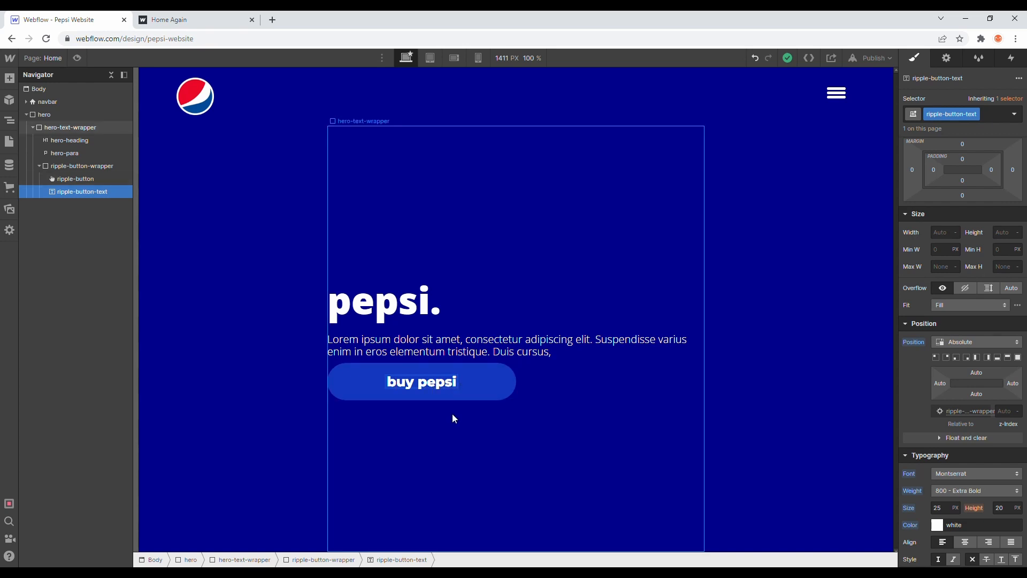
pyautogui.write('eeeee')
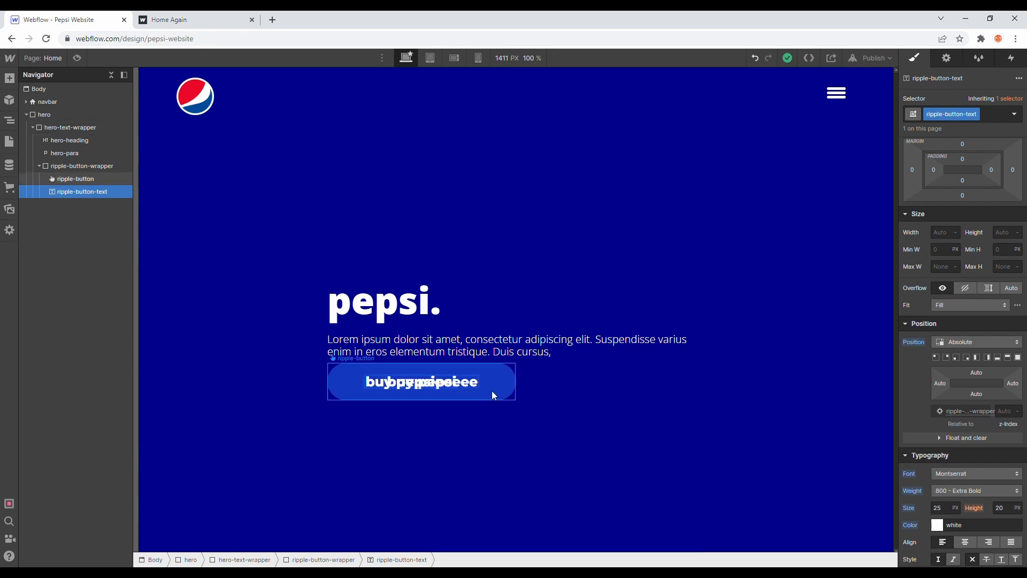
pyautogui.click(501, 391)
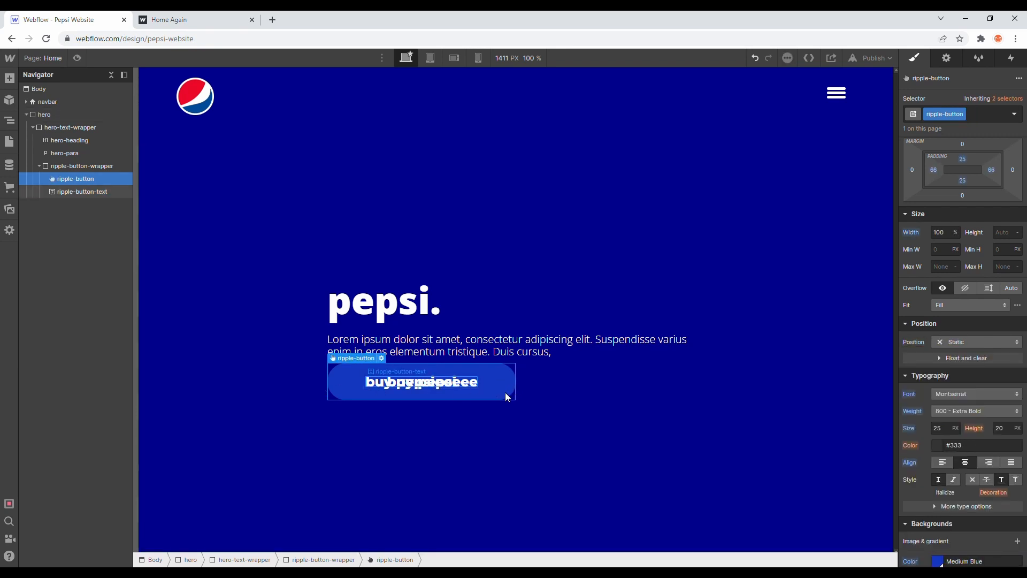
pyautogui.click(459, 383)
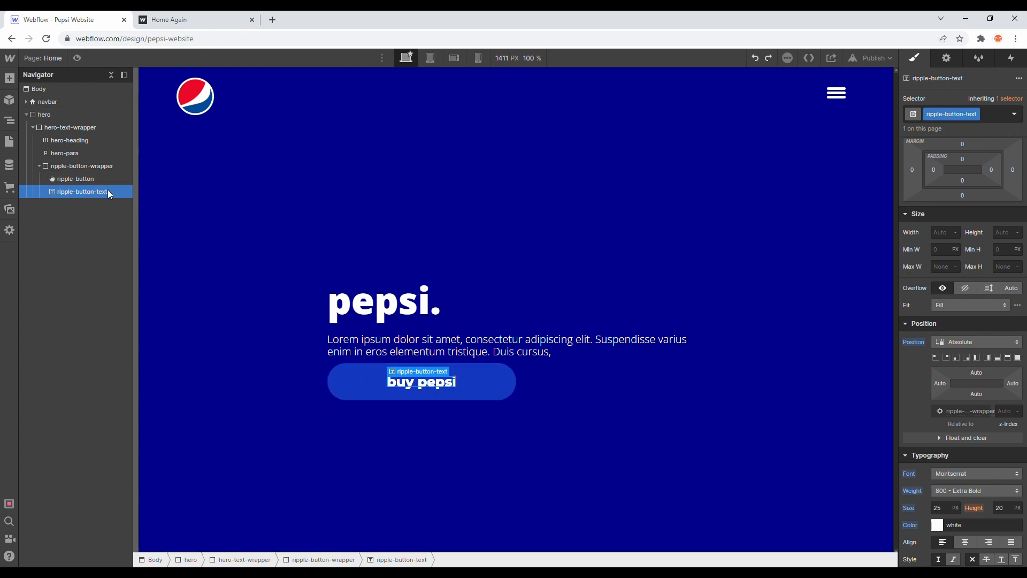
# Step: Set ripple-button-text's display to none and append "eeeeeeeee" to ripple-button's label
pyautogui.click(80, 178)
pyautogui.click(91, 191)
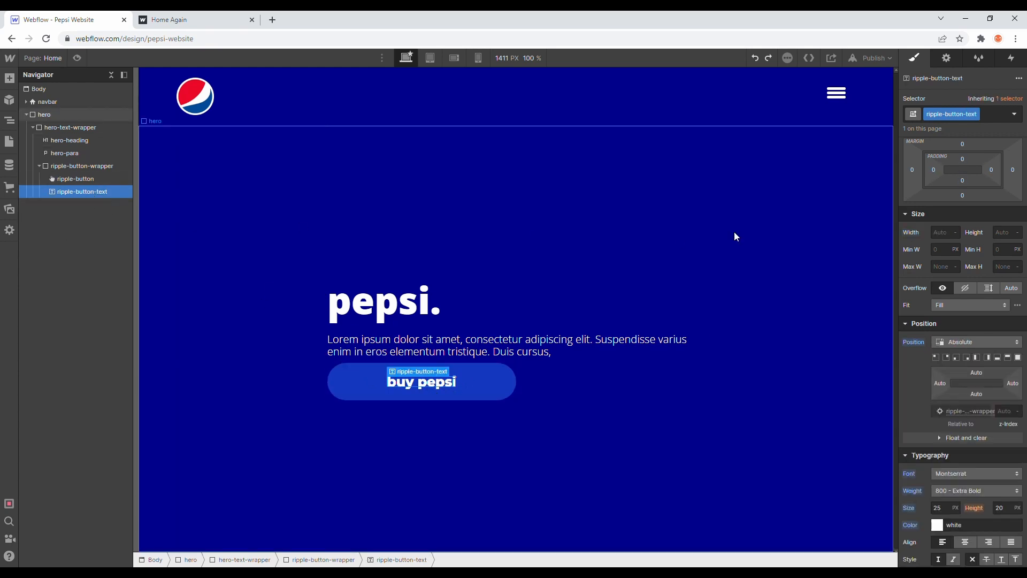
pyautogui.click(1015, 214)
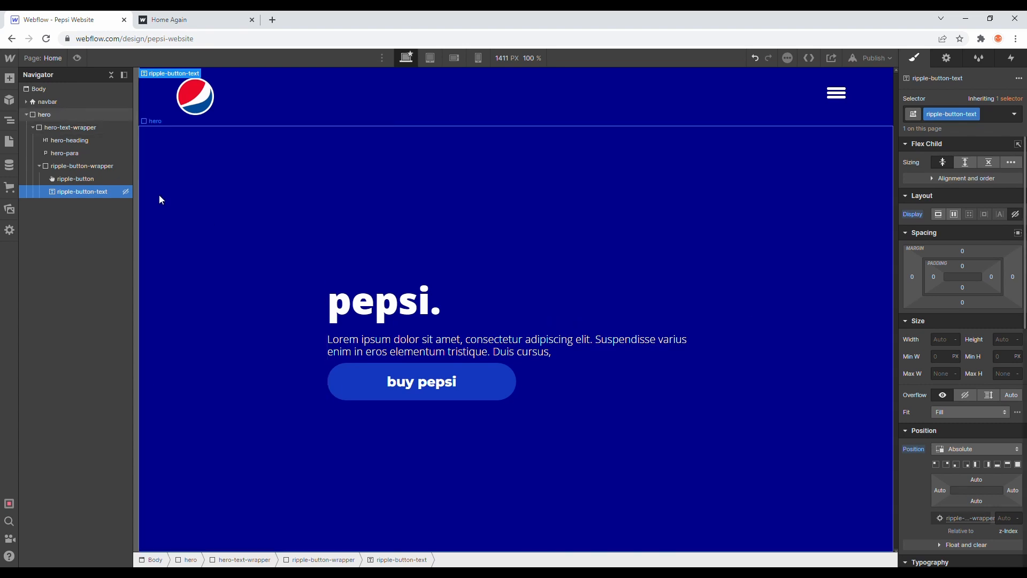
pyautogui.click(342, 375)
pyautogui.write('eeeeeeeee')
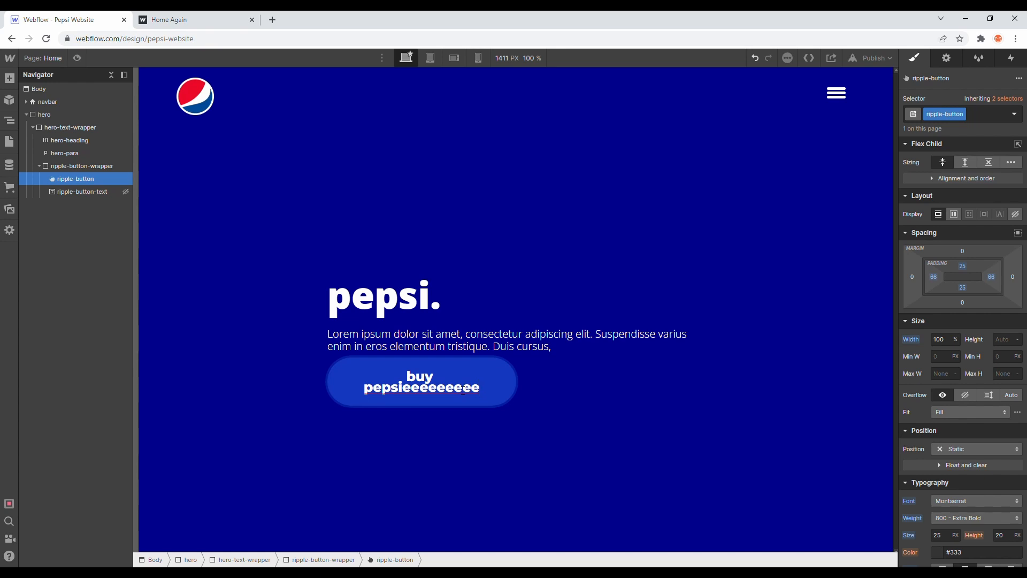
# Step: Set ripple-button-text's display back to block, and undo the display and label test changes
pyautogui.click(85, 192)
pyautogui.click(939, 214)
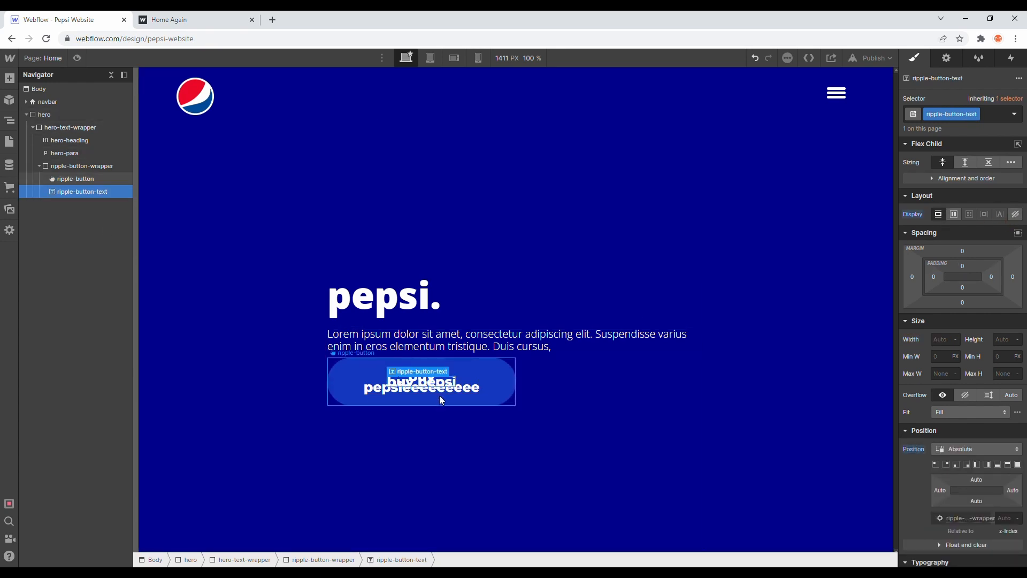
pyautogui.hotkey('ctrl', 'z')
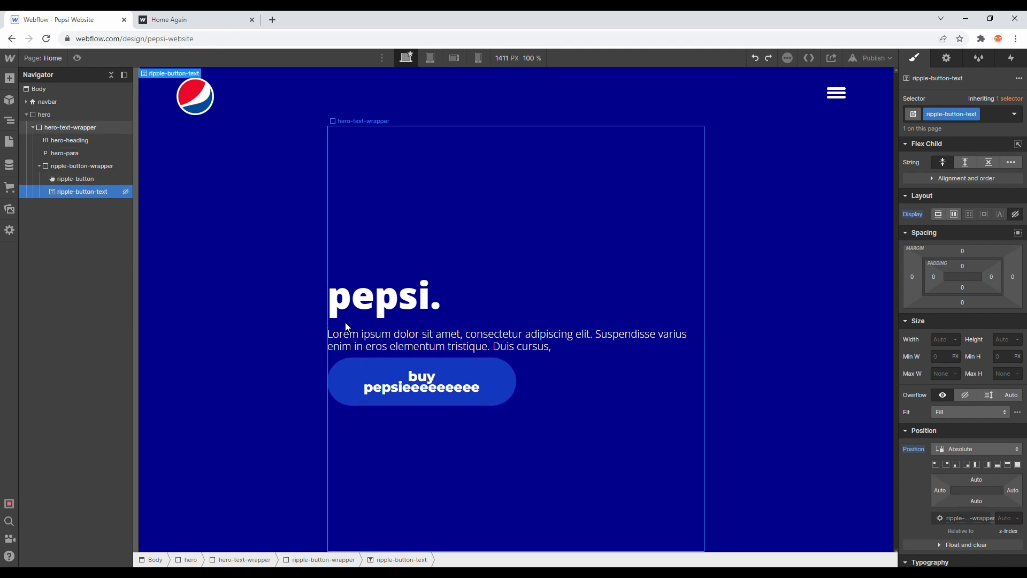
pyautogui.hotkey('ctrl', 'z')
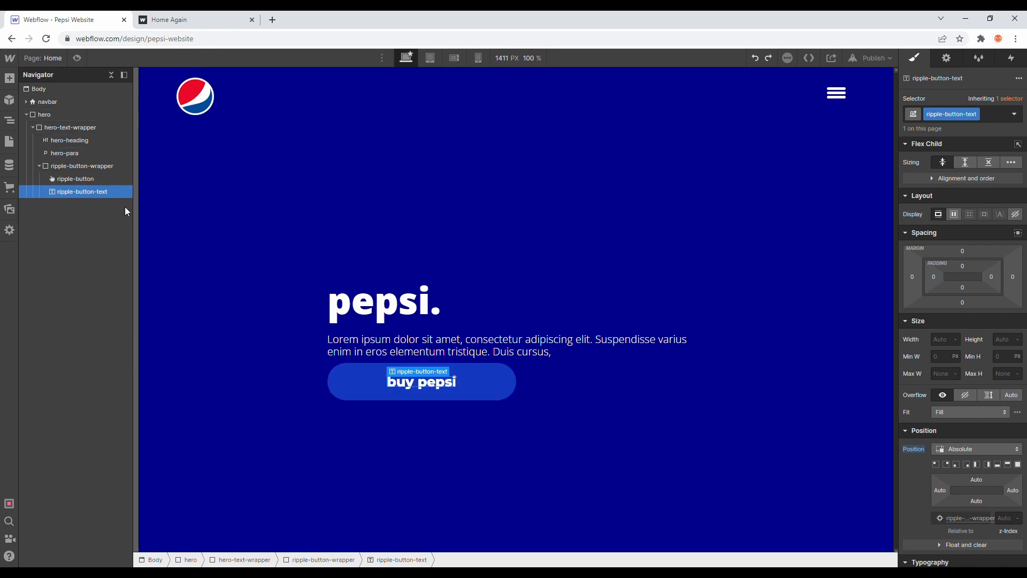
# Step: Try resetting ripple-button-text's position to its initial value, and undo the reset
pyautogui.click(118, 183)
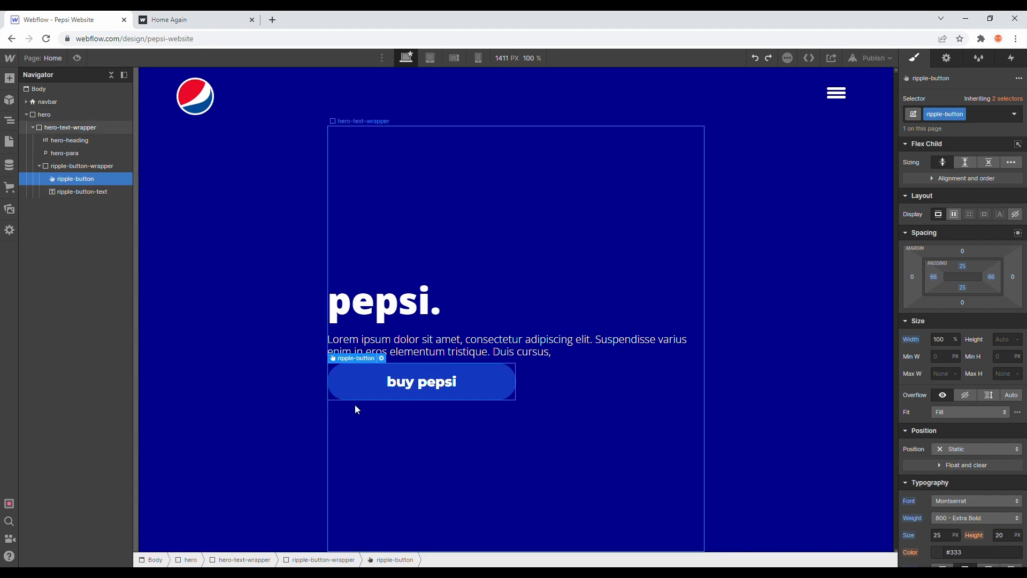
pyautogui.click(410, 387)
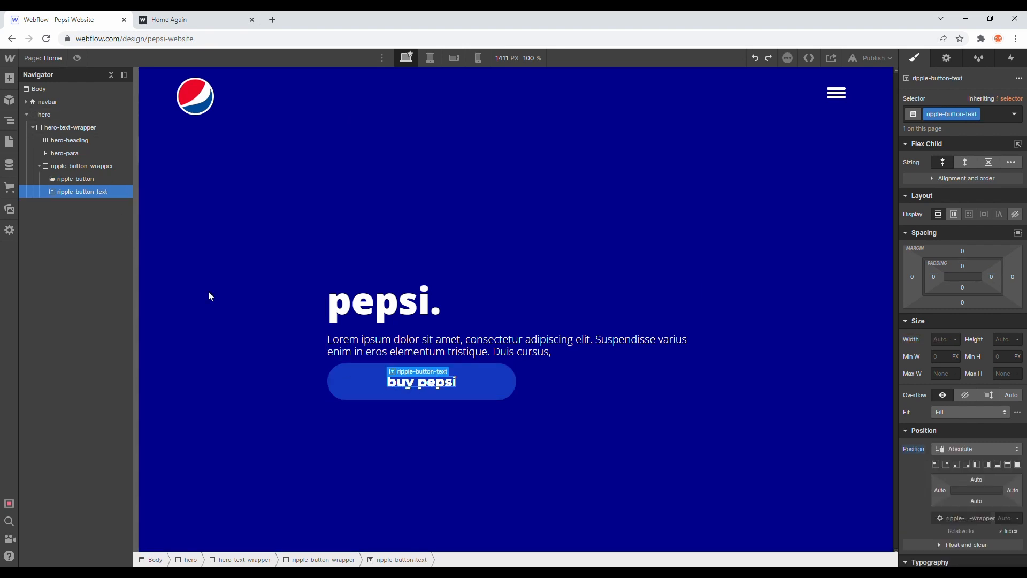
pyautogui.click(913, 449)
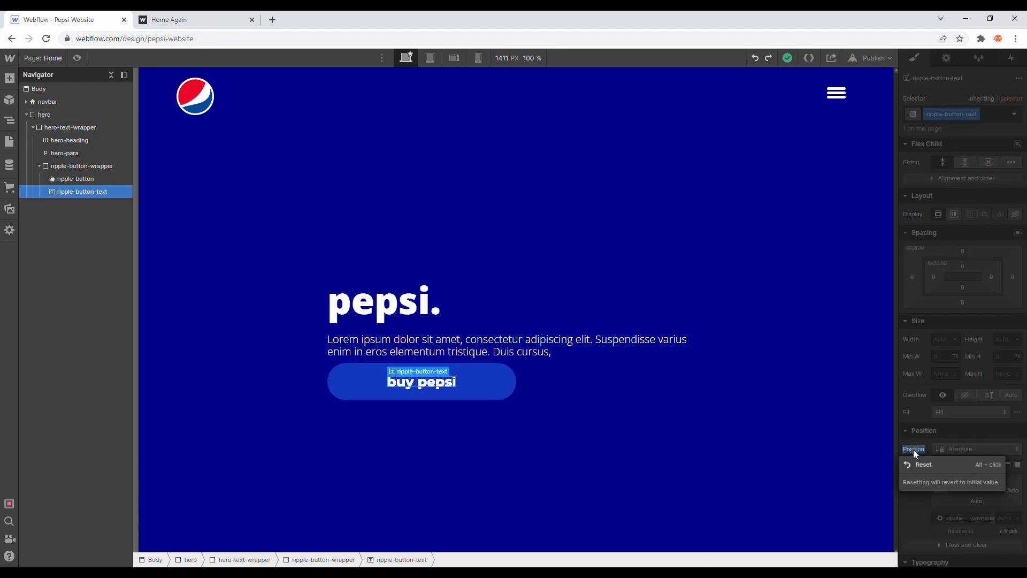
pyautogui.click(917, 463)
pyautogui.click(647, 347)
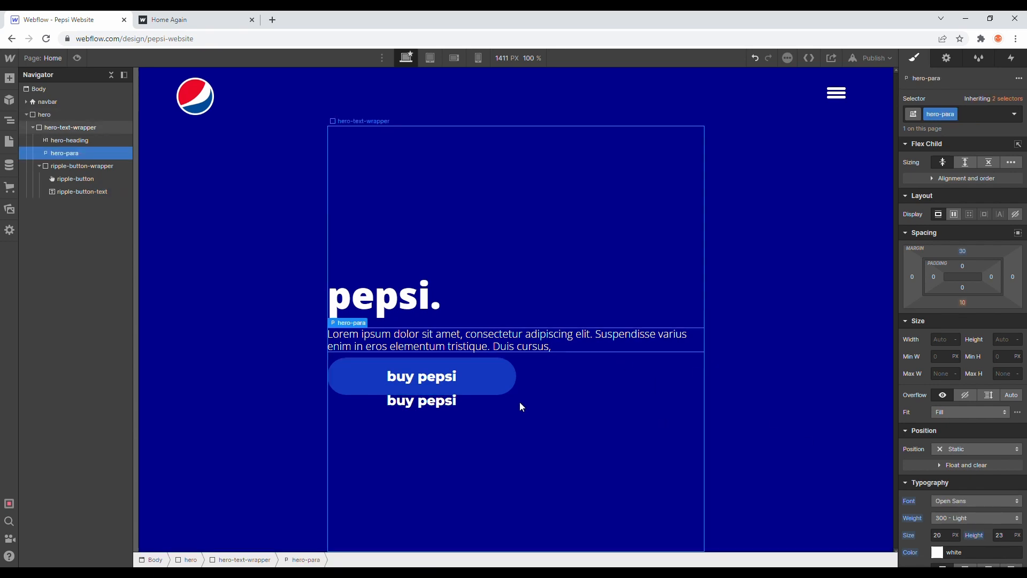
pyautogui.hotkey('ctrl', 'z')
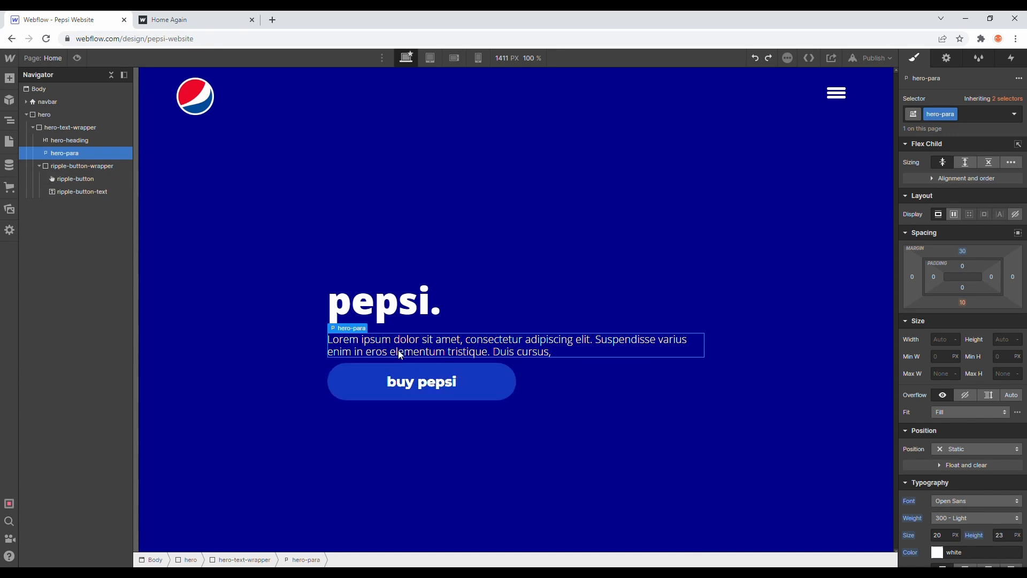
# Step: Set ripple-button's text color to the Medium Blue swatch so that its own label blends into the button background
pyautogui.click(357, 377)
pyautogui.scroll(-4, 965, 444)
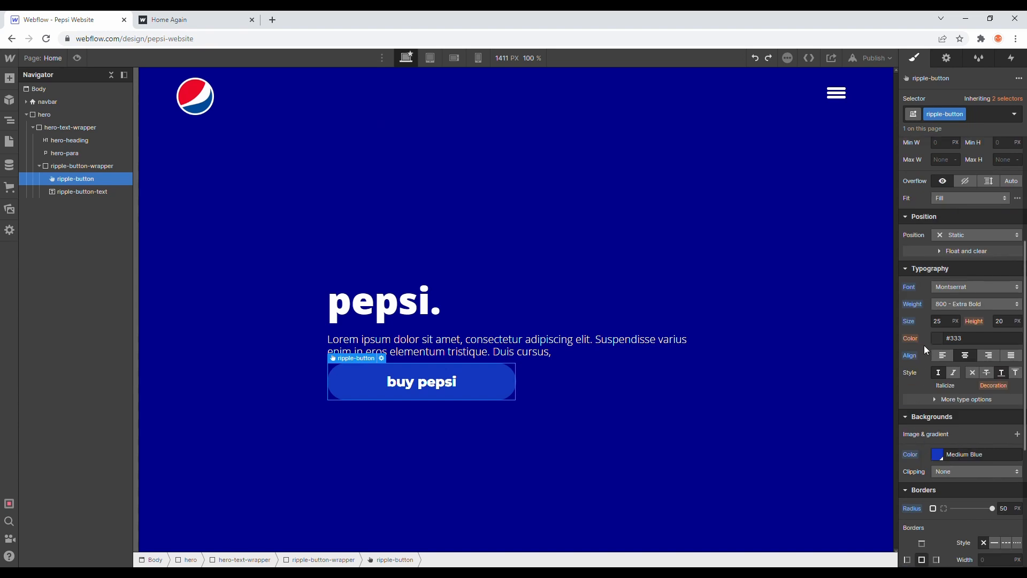
pyautogui.click(940, 338)
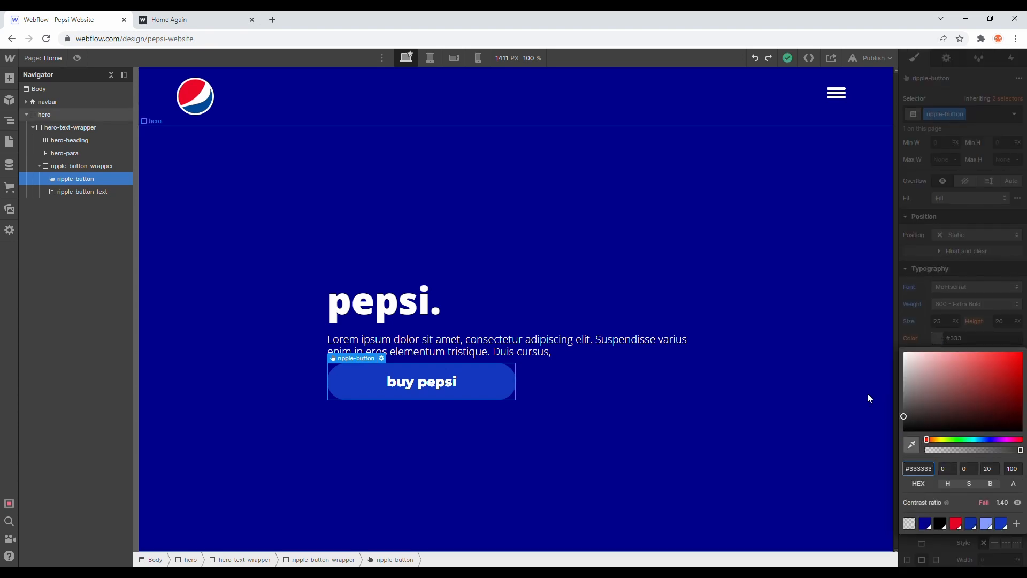
pyautogui.click(913, 450)
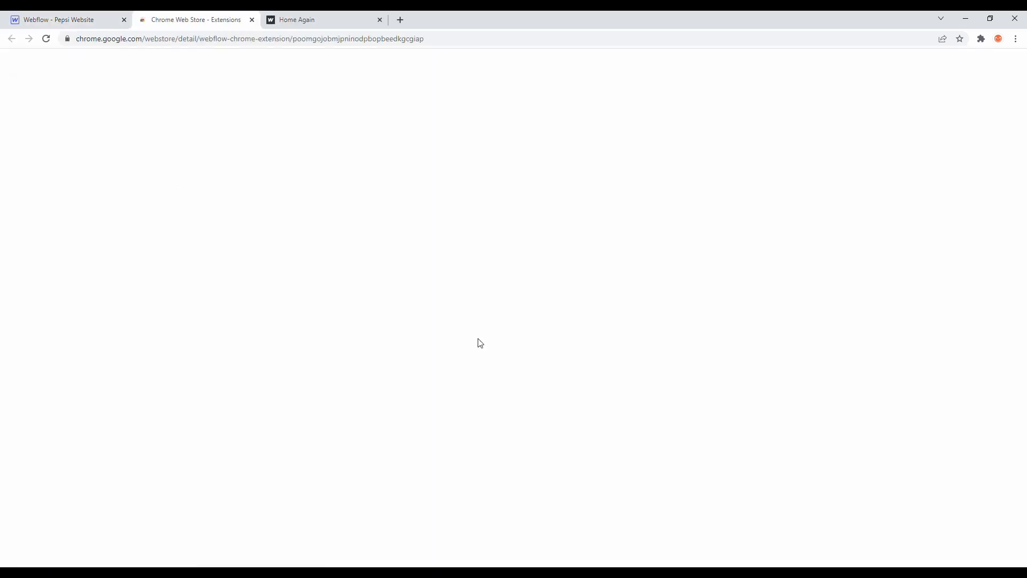
pyautogui.click(252, 20)
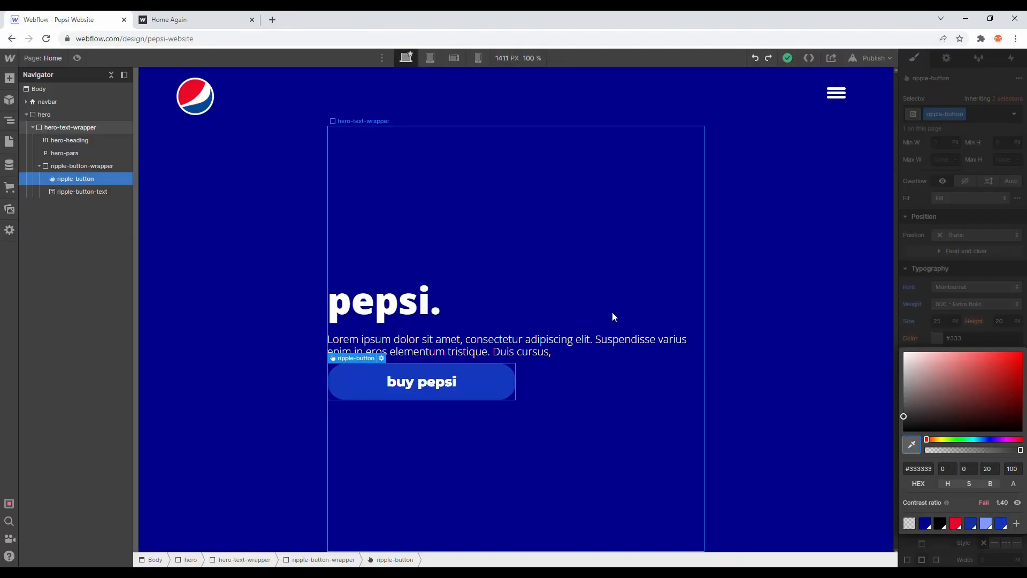
pyautogui.click(1001, 526)
pyautogui.click(949, 288)
pyautogui.click(628, 323)
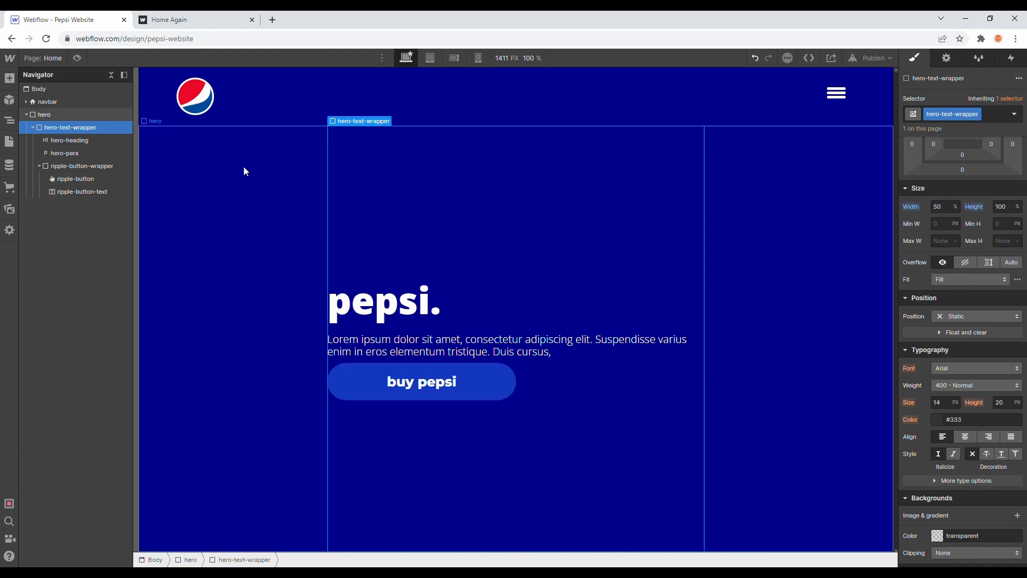
# Step: Check the ripple button on the published page, and add a div block with the class ripple-button-circle below ripple-button-text in ripple-button-wrapper
pyautogui.click(182, 20)
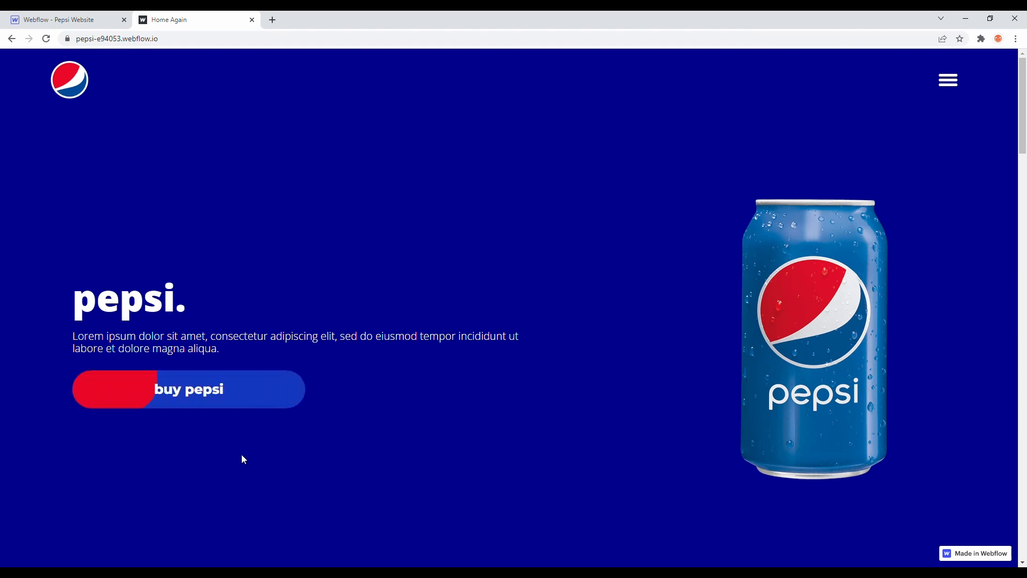
pyautogui.click(6, 16)
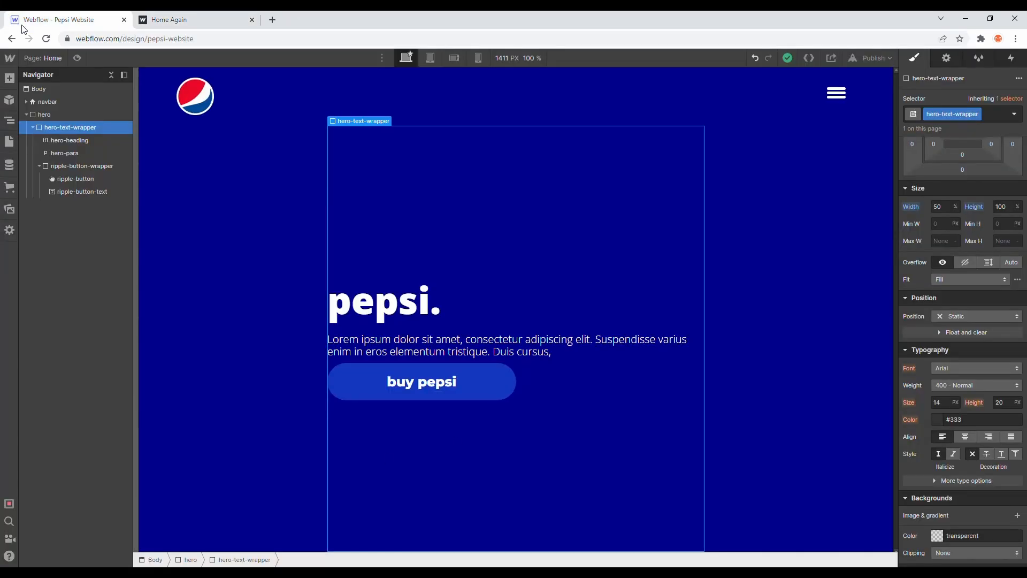
pyautogui.click(9, 78)
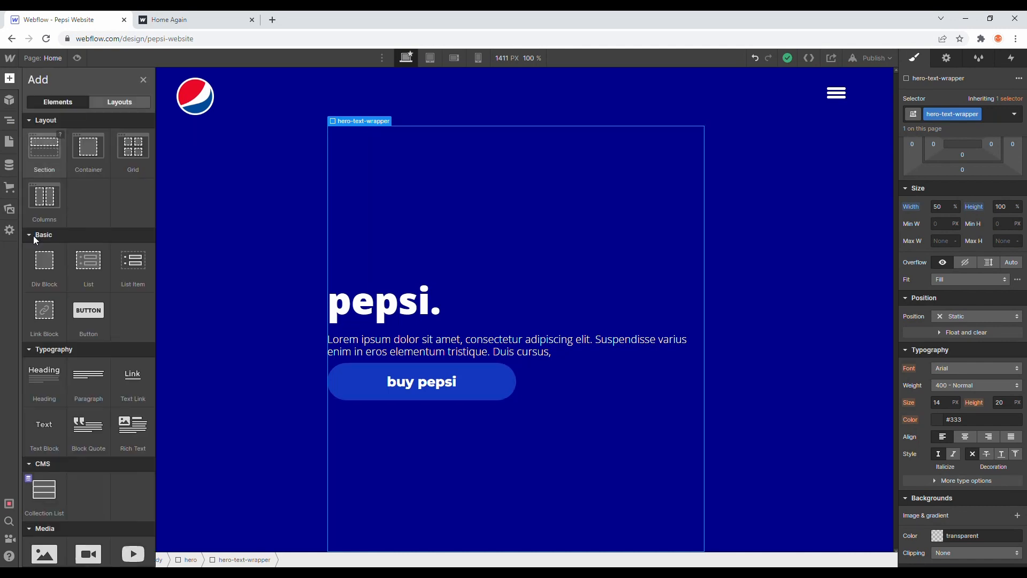
pyautogui.moveTo(45, 265); pyautogui.dragTo(99, 219)
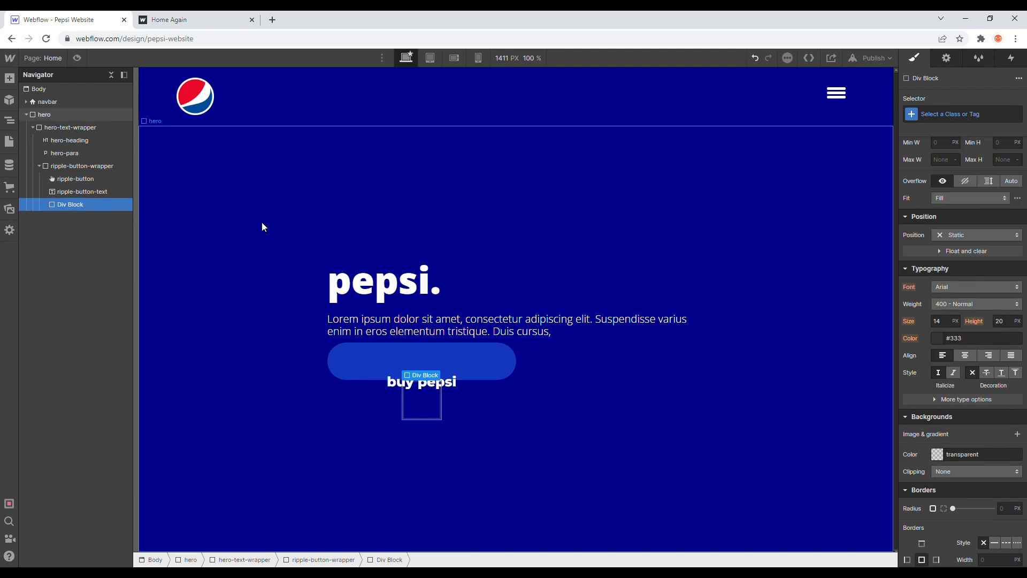
pyautogui.click(953, 114)
pyautogui.write('ripple-b')
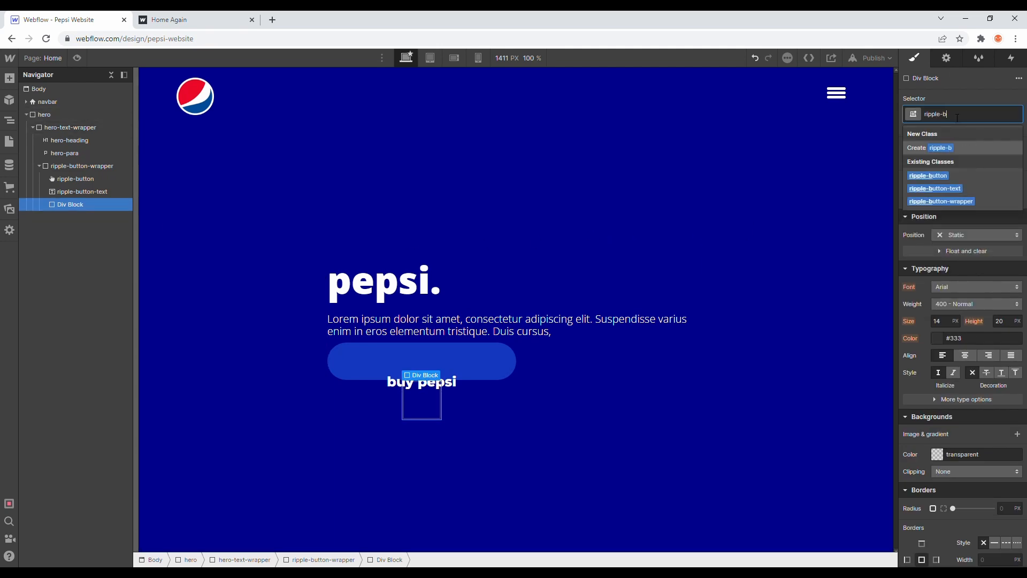
pyautogui.write('utton-circle')
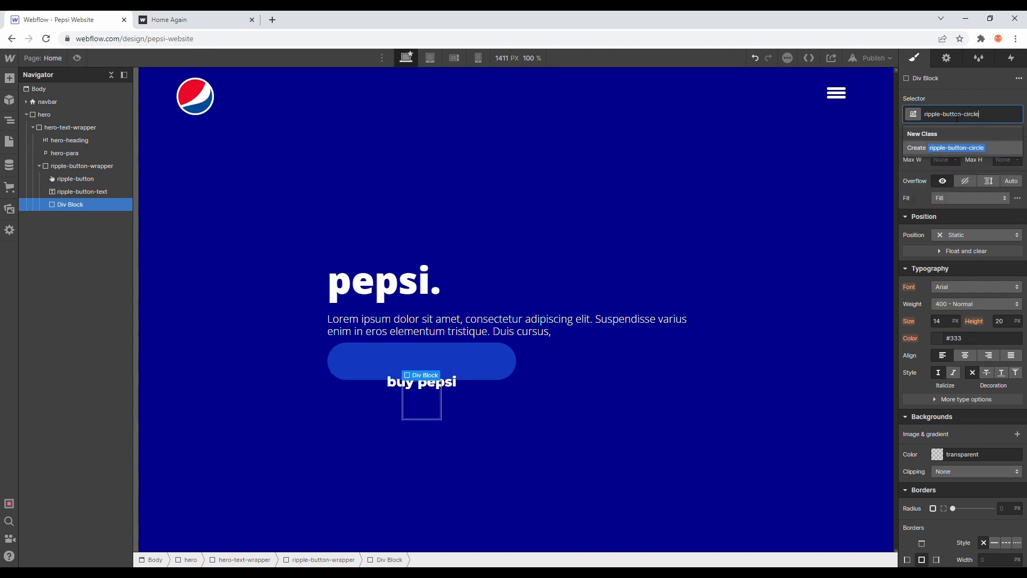
pyautogui.press('Return')
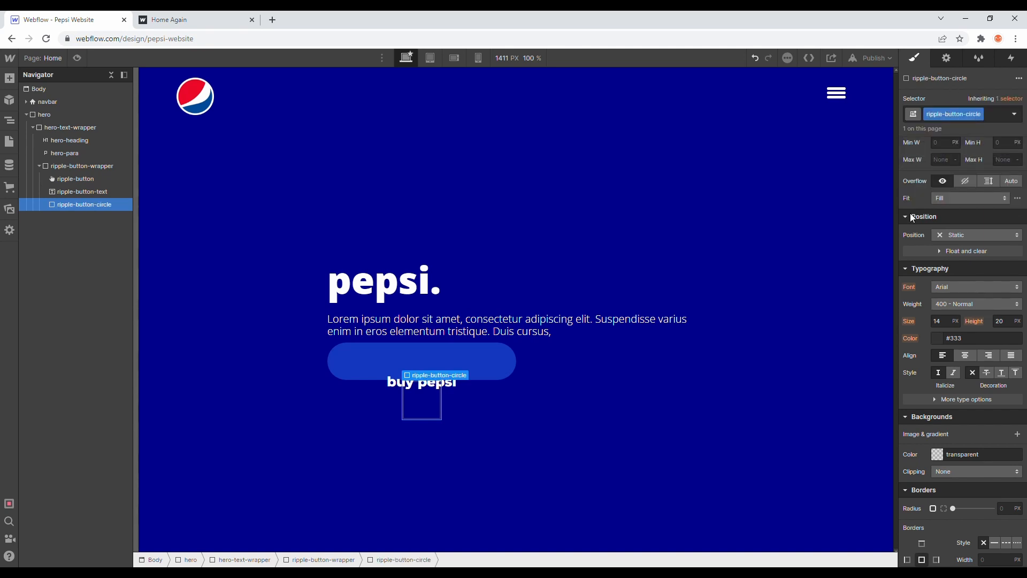
# Step: Set ripple-button-circle's width to 20 px
pyautogui.scroll(4, 935, 332)
pyautogui.write('20')
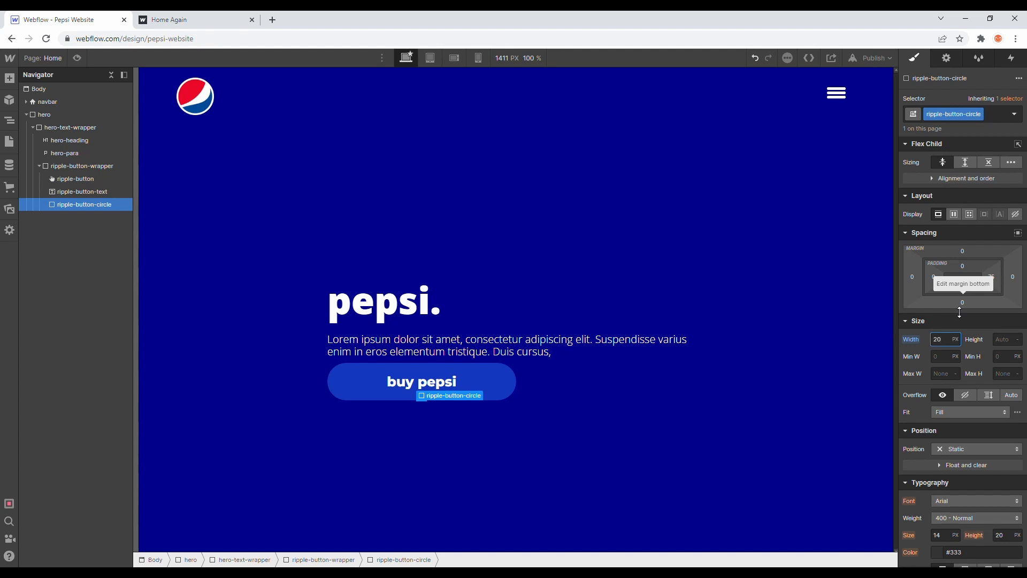
pyautogui.scroll(-8, 971, 447)
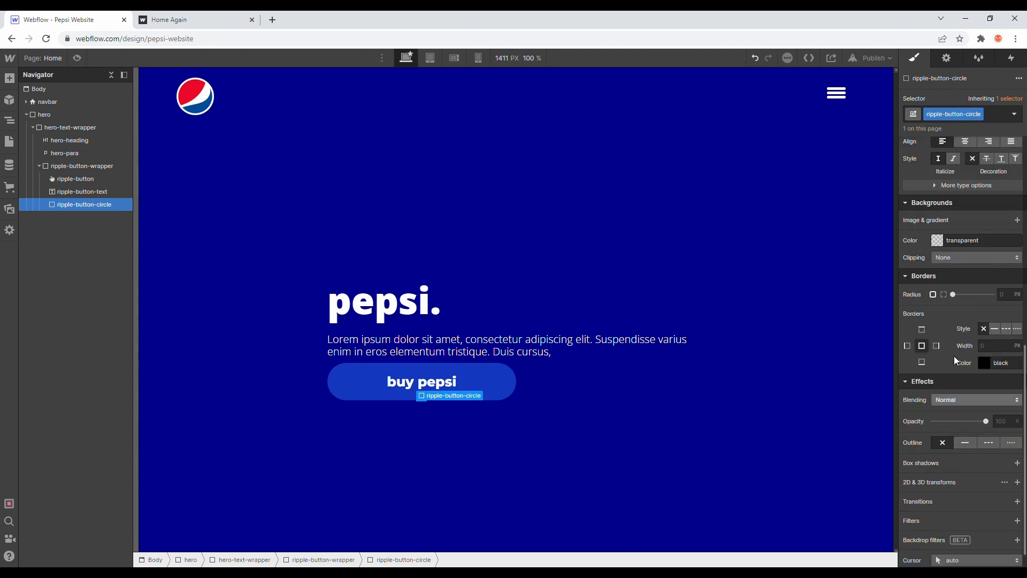
# Step: Set ripple-button-circle's border radius to 50 px on all corners
pyautogui.click(1006, 294)
pyautogui.write('50')
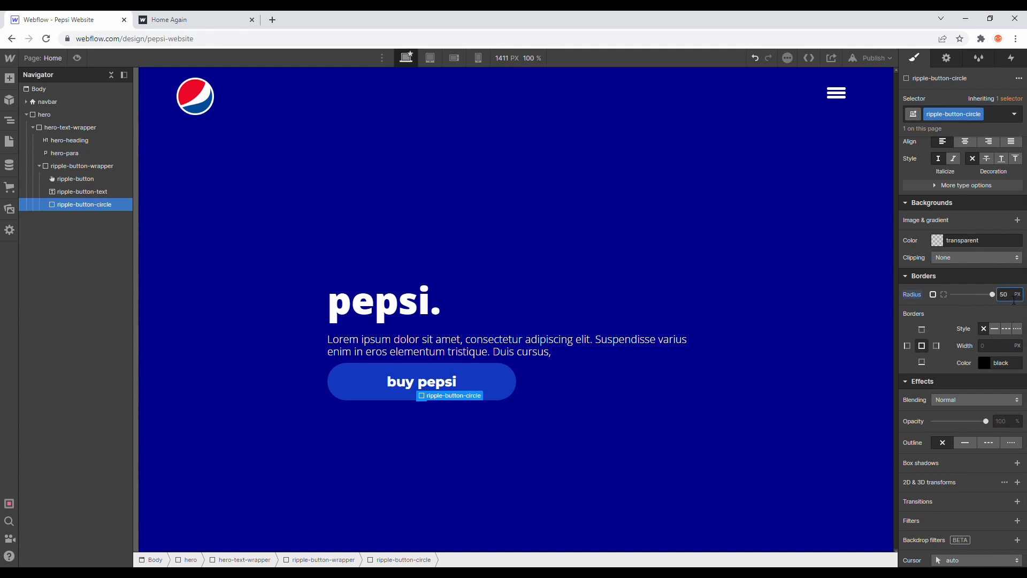
pyautogui.write('%')
pyautogui.click(976, 281)
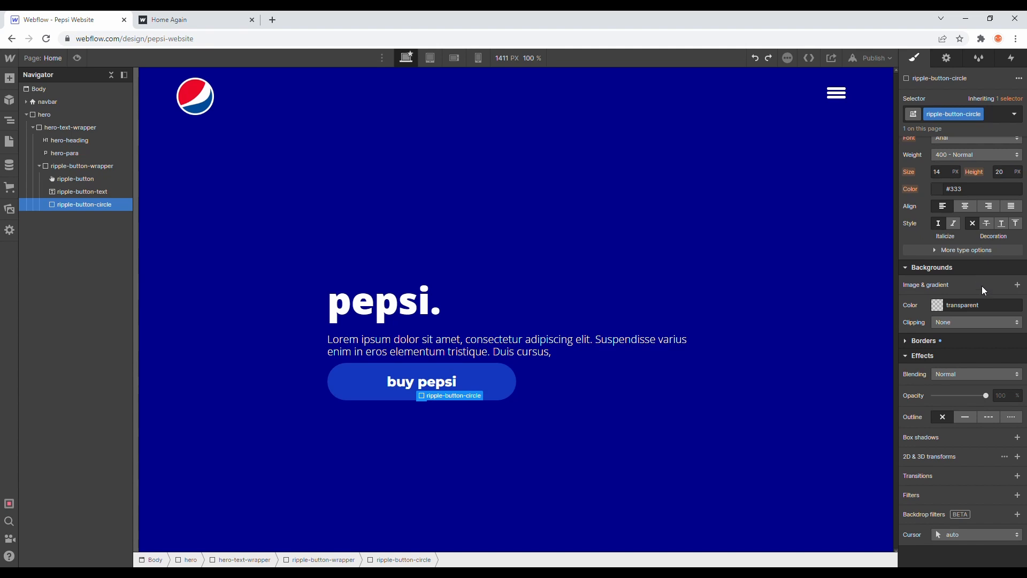
pyautogui.click(956, 346)
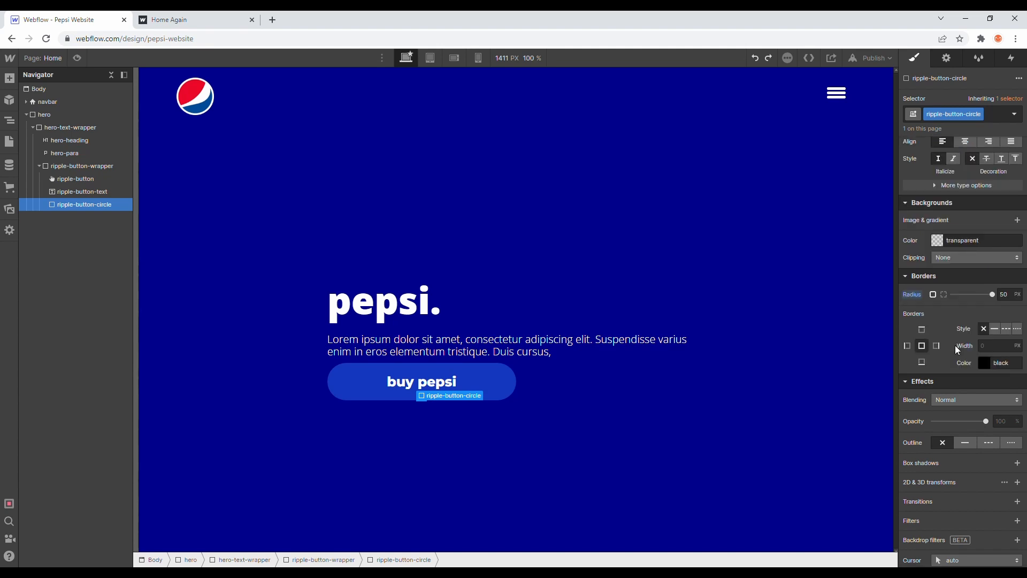
# Step: Position ripple-button-circle absolutely at the bottom left of ripple-button-wrapper, and check the wrapper's own position setting
pyautogui.scroll(8, 958, 318)
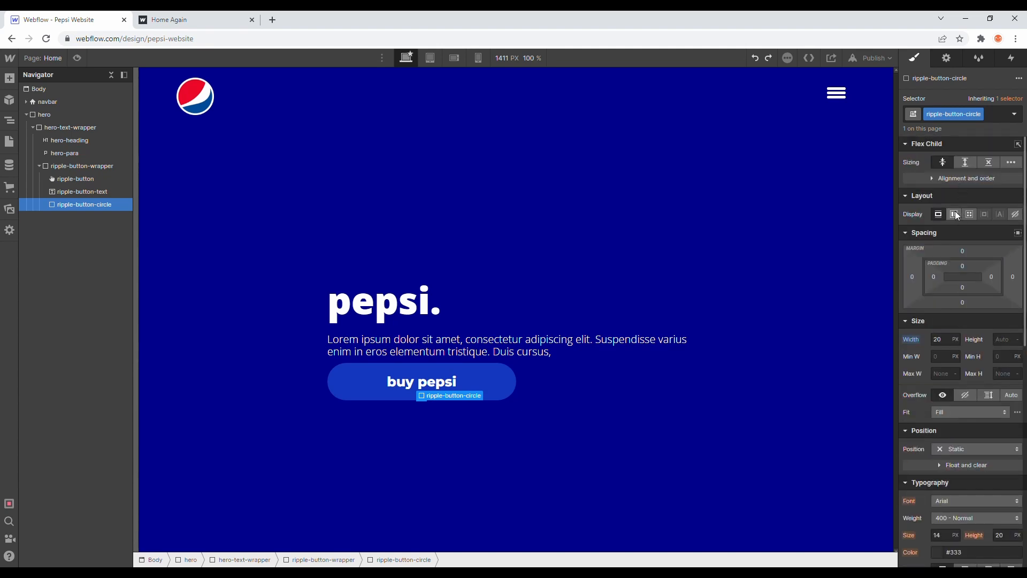
pyautogui.click(945, 454)
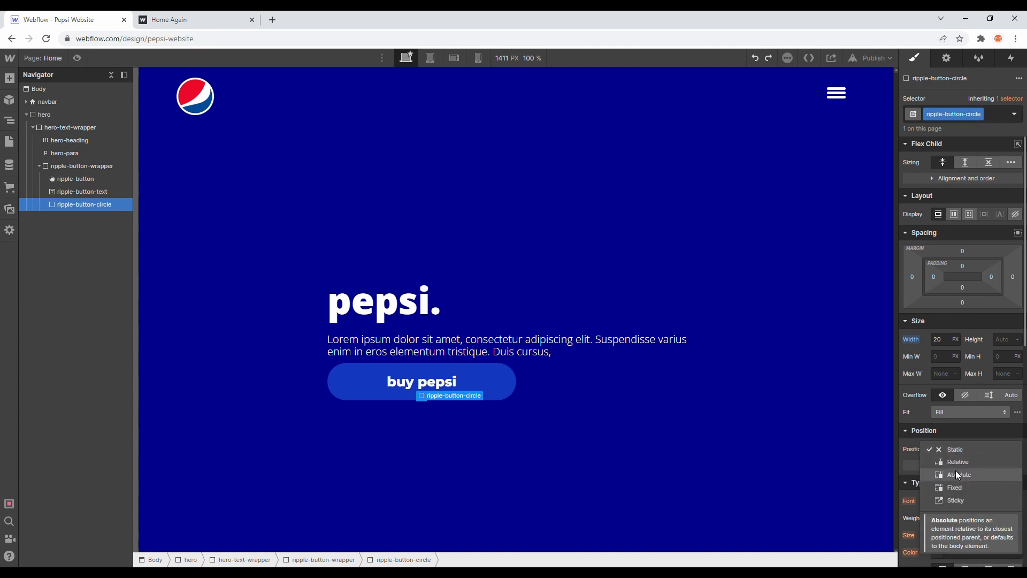
pyautogui.click(955, 475)
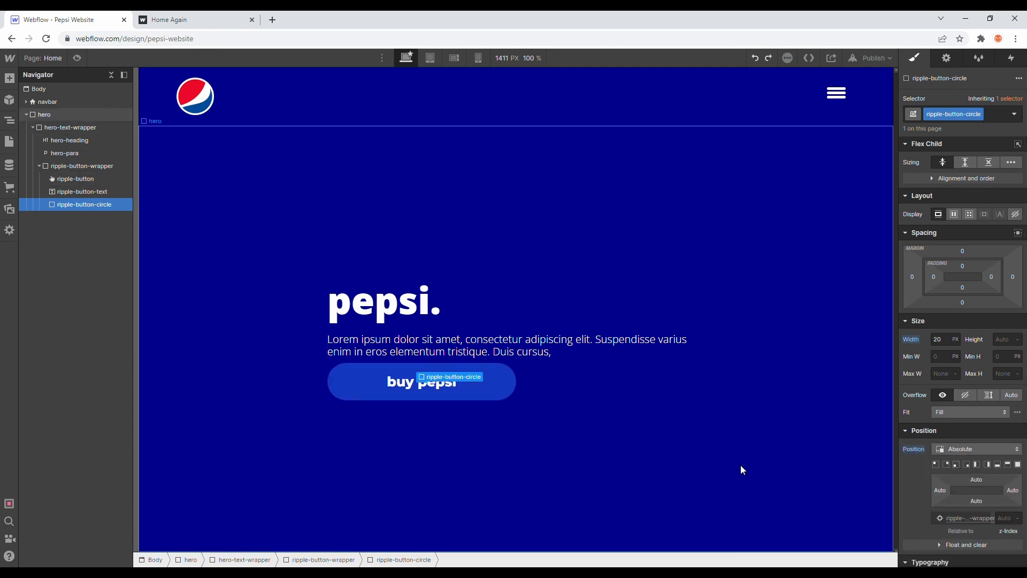
pyautogui.keyDown('alt'); pyautogui.click(916, 448); pyautogui.keyUp('alt')
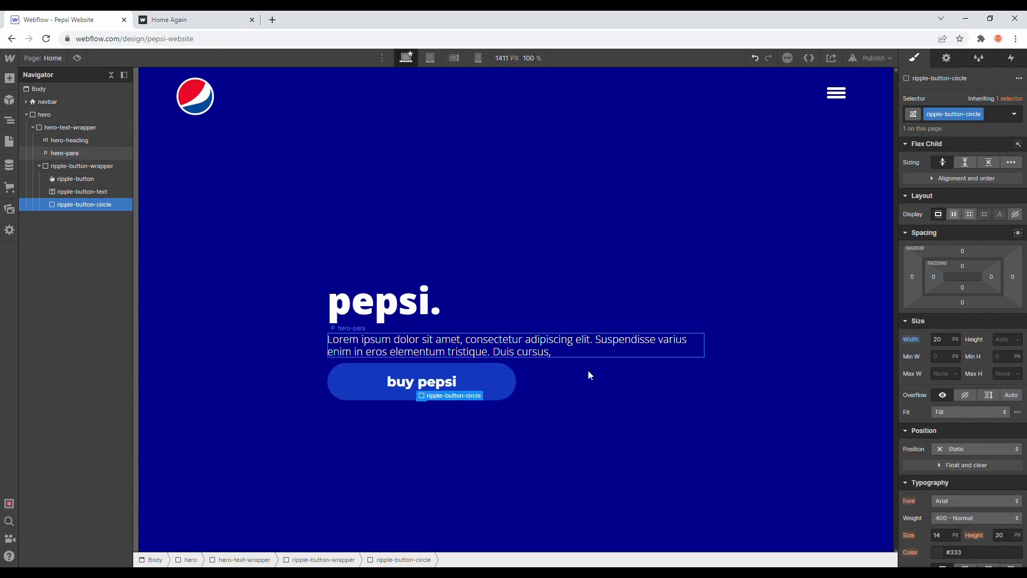
pyautogui.hotkey('ctrl', 'z')
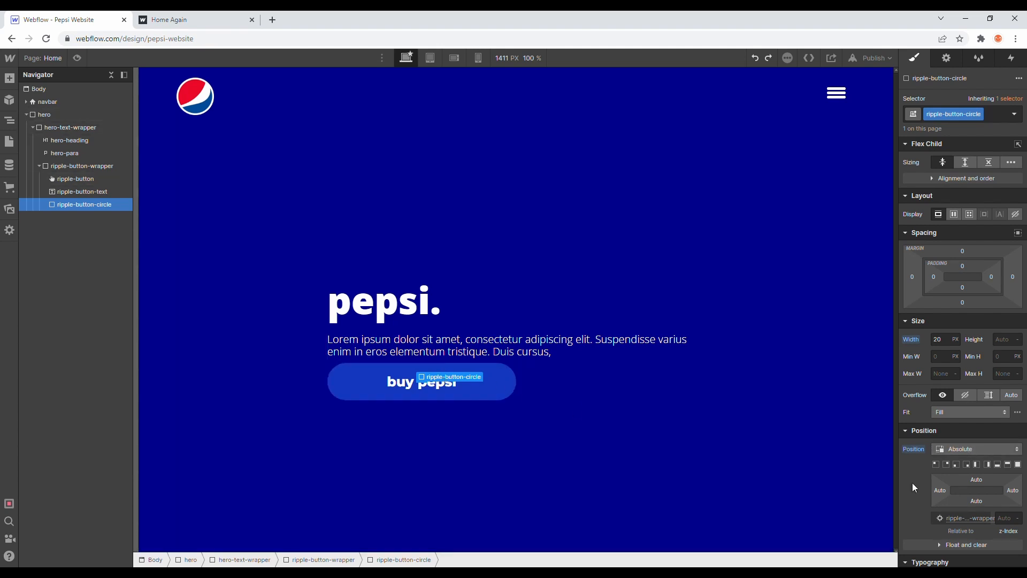
pyautogui.click(956, 465)
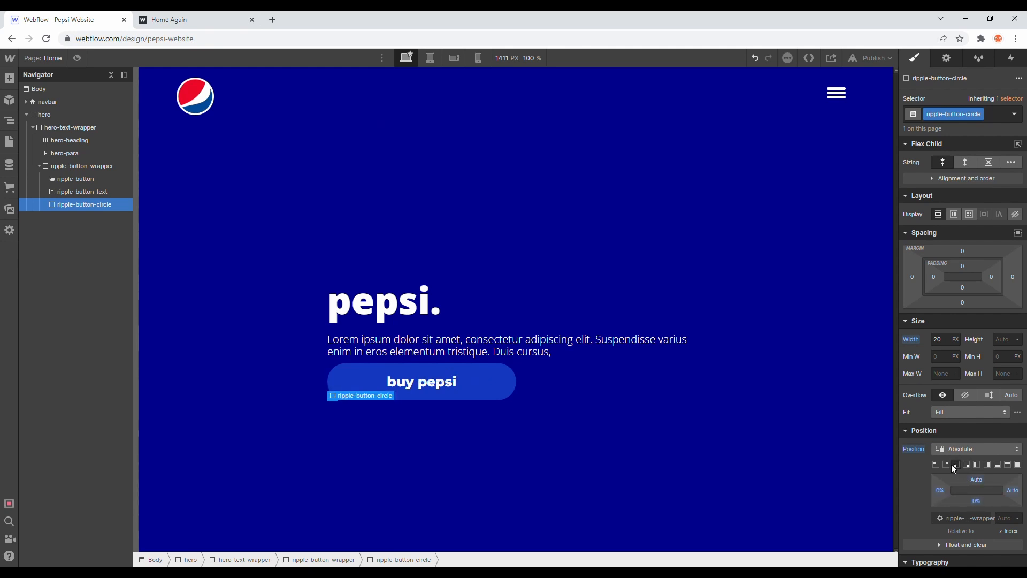
pyautogui.click(84, 167)
pyautogui.scroll(-1, 977, 461)
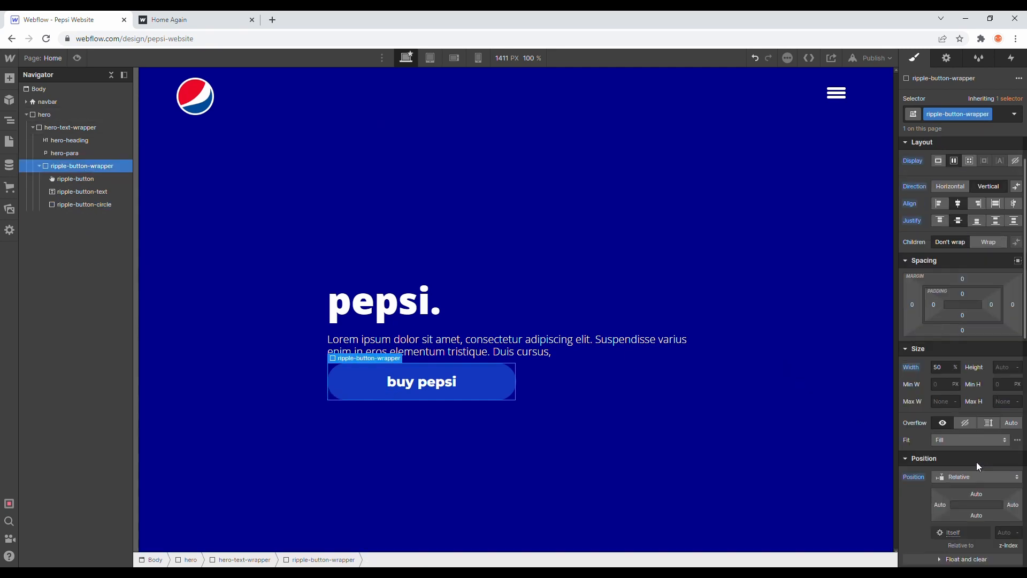
pyautogui.click(111, 203)
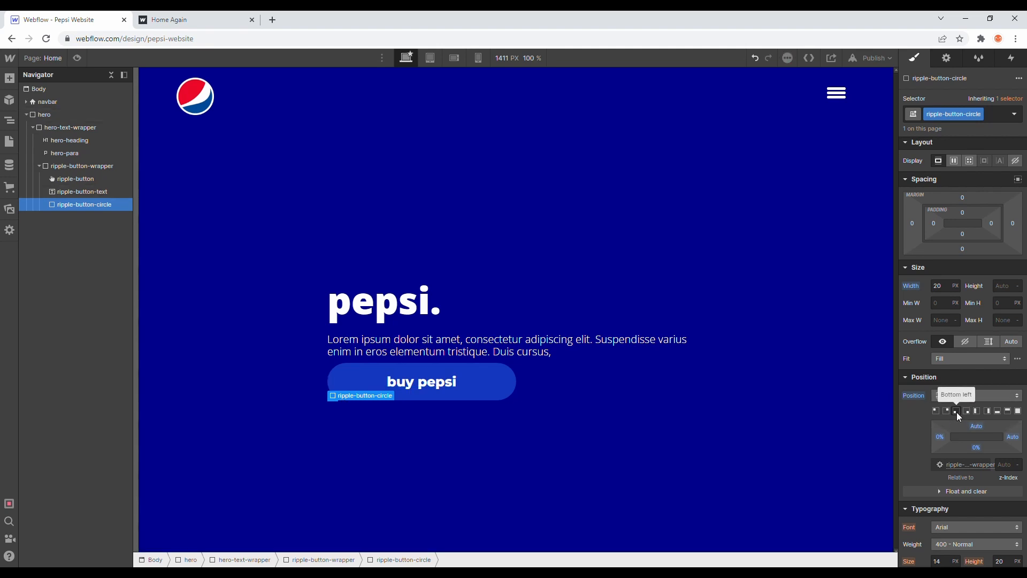
pyautogui.click(100, 167)
pyautogui.click(107, 205)
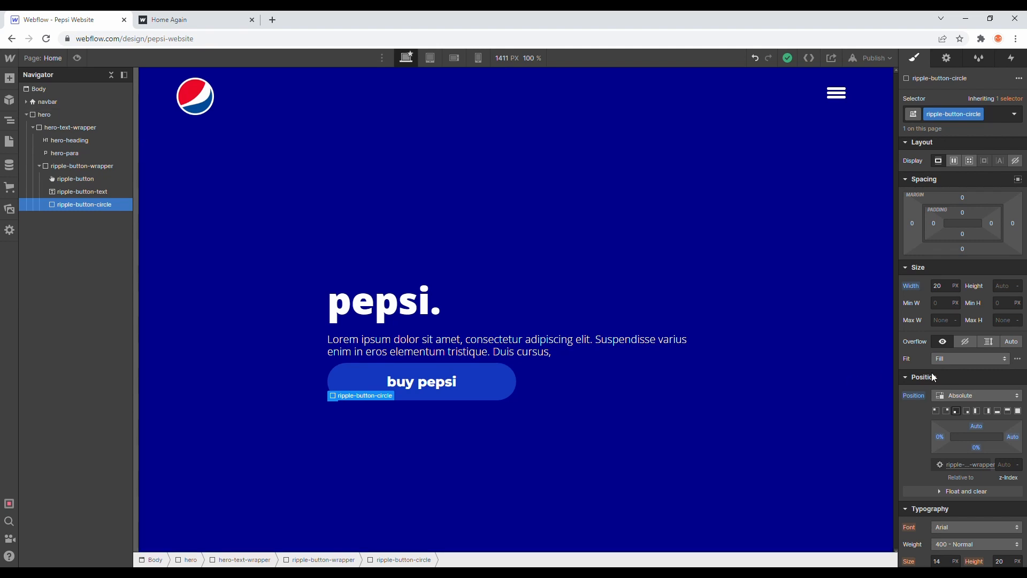
# Step: Set ripple-button-circle's background color to the Crimson swatch, and check the circle on the canvas
pyautogui.scroll(-10, 982, 436)
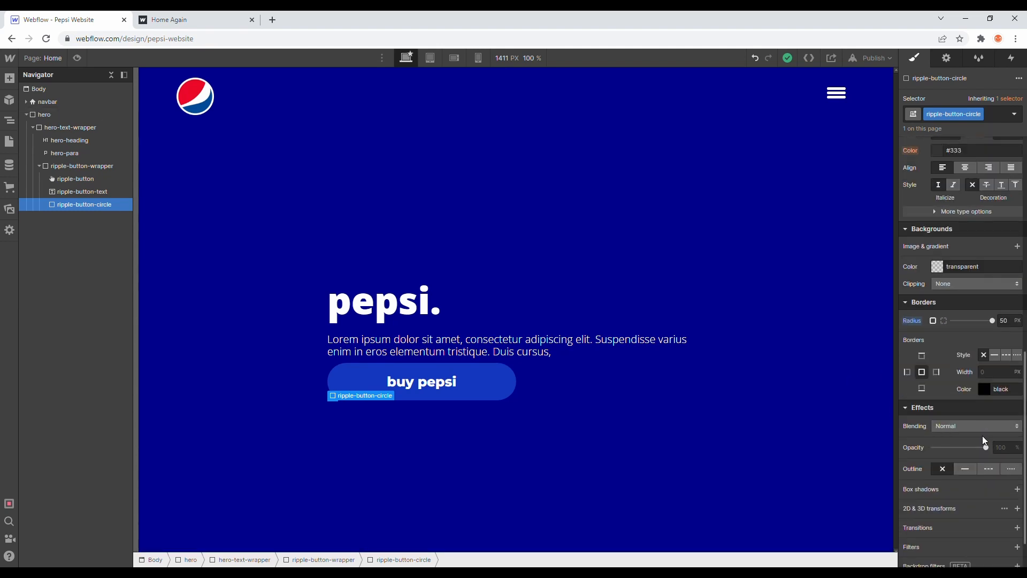
pyautogui.scroll(1, 950, 244)
pyautogui.click(938, 271)
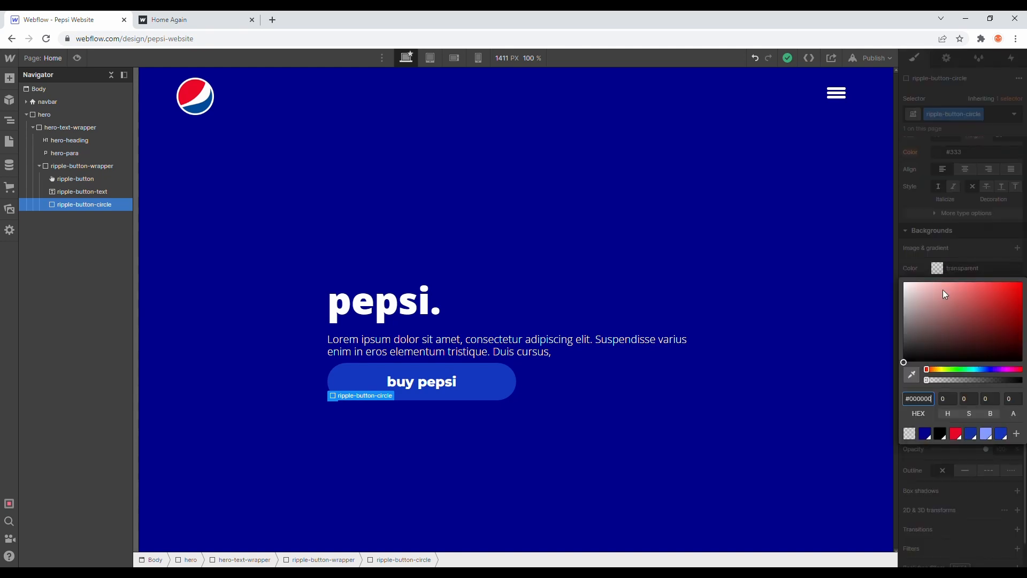
pyautogui.click(955, 435)
pyautogui.click(914, 401)
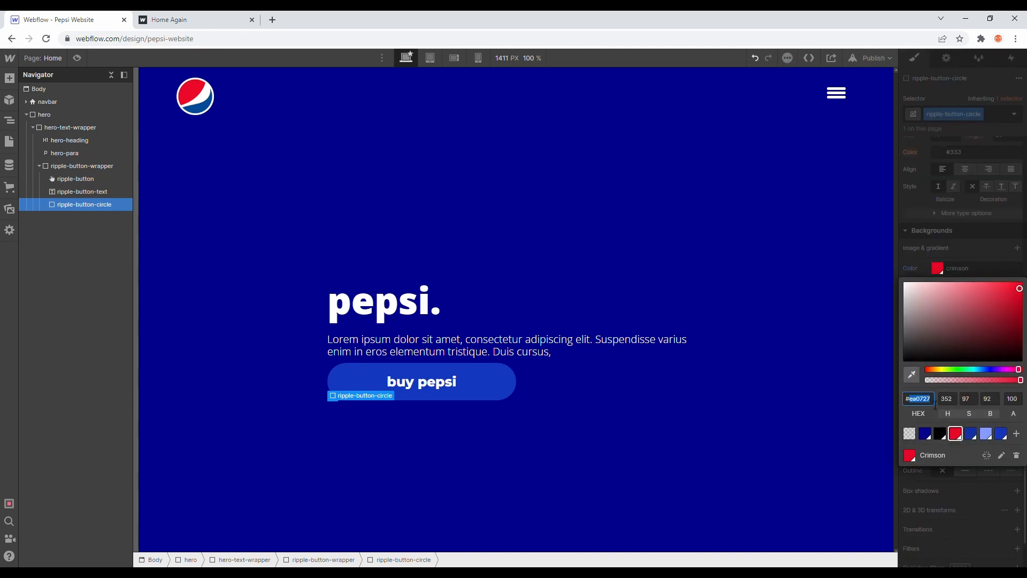
pyautogui.click(944, 479)
pyautogui.click(680, 374)
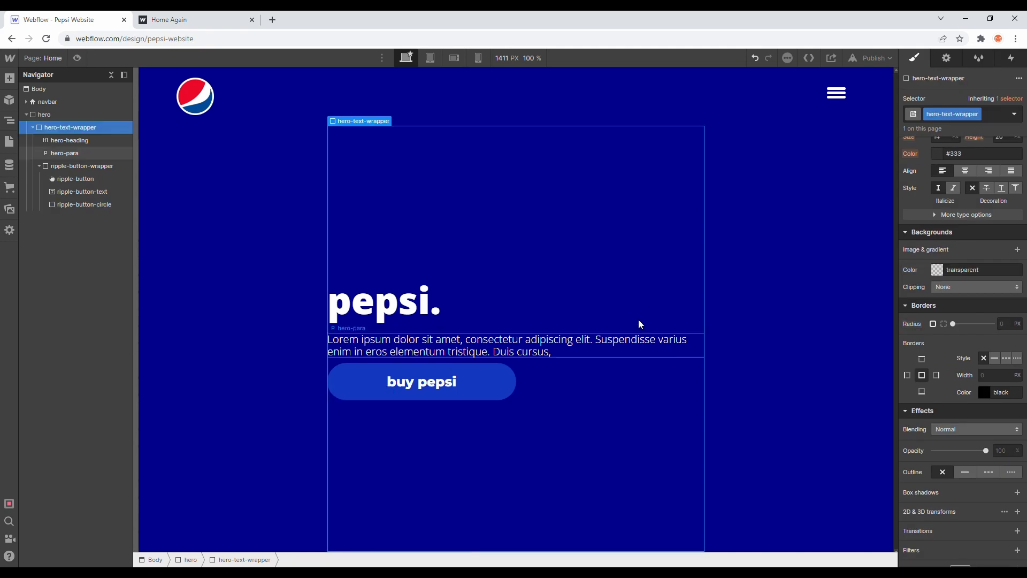
pyautogui.click(344, 395)
pyautogui.click(115, 203)
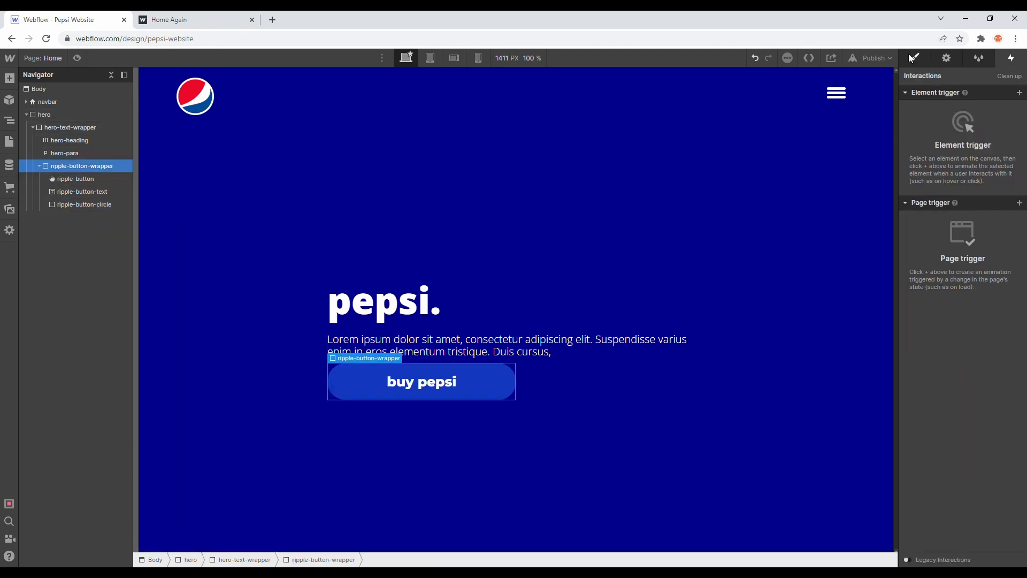
pyautogui.click(914, 58)
pyautogui.click(615, 193)
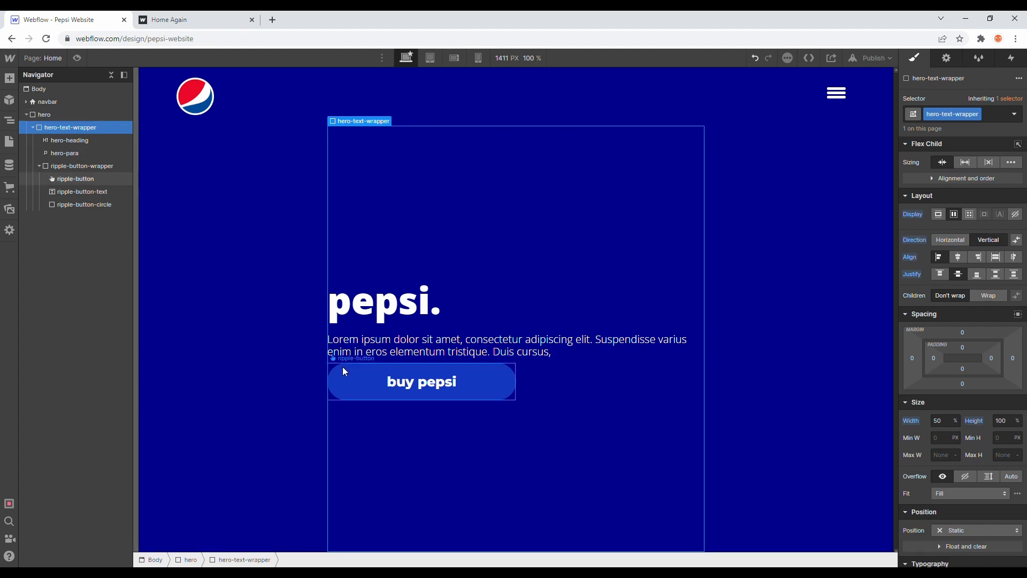
# Step: Add a mouse hover trigger to ripple-button-wrapper with Start an animation as its on-hover action
pyautogui.click(130, 165)
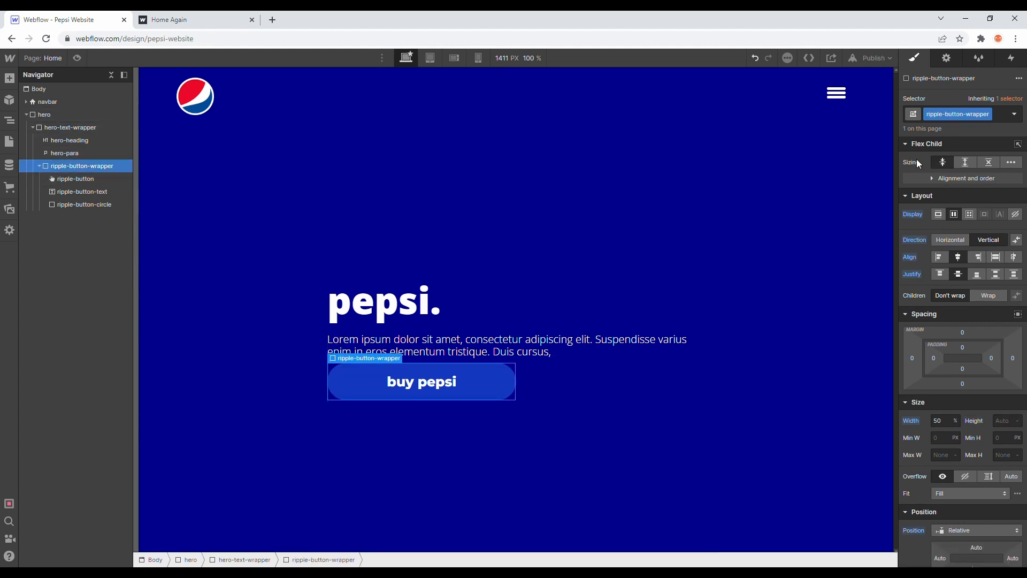
pyautogui.click(1022, 58)
pyautogui.click(1020, 93)
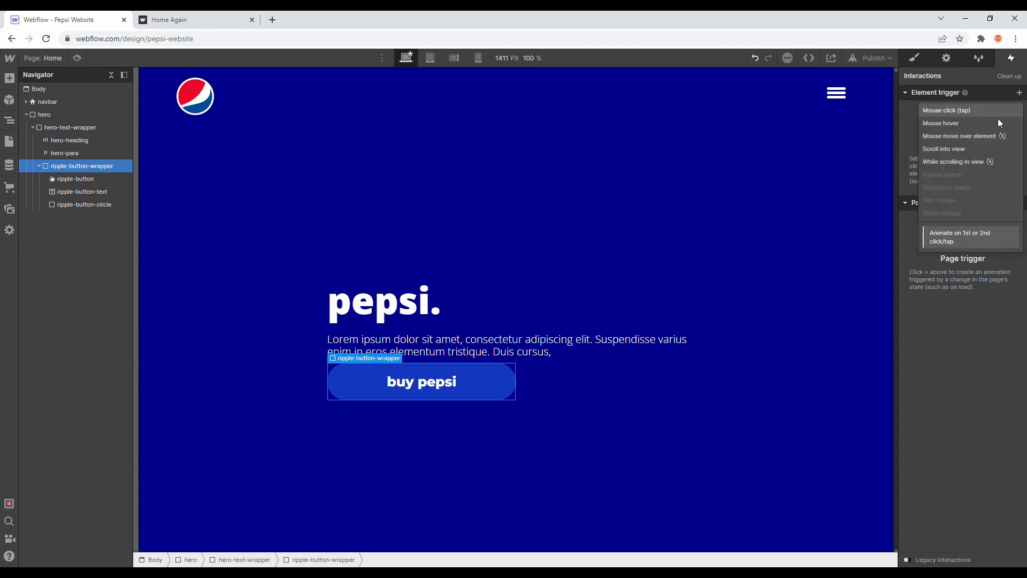
pyautogui.click(975, 123)
pyautogui.click(986, 149)
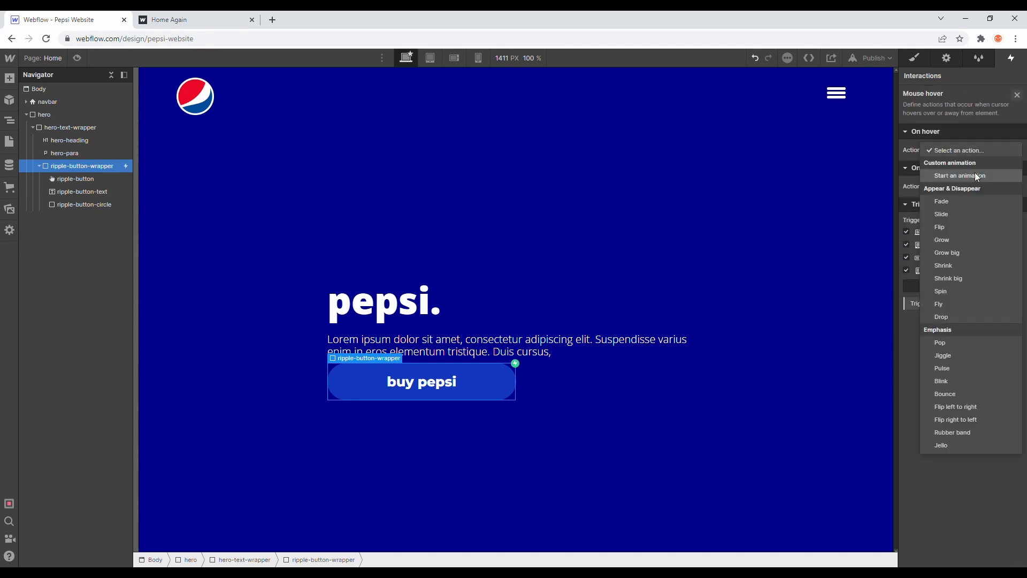
pyautogui.click(971, 172)
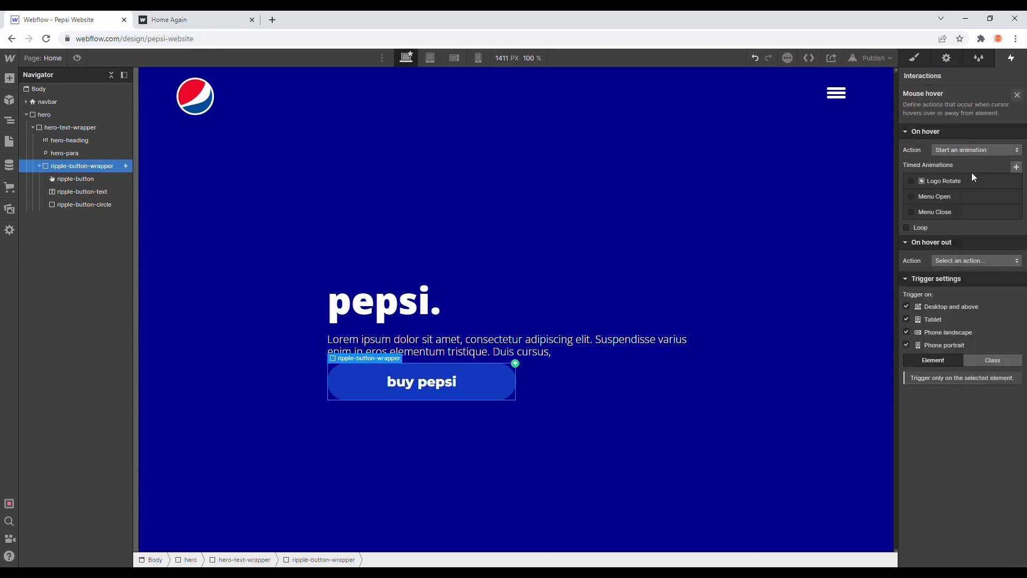
# Step: Create a timed animation named "ripple buton on hover" for the hover trigger
pyautogui.click(1015, 168)
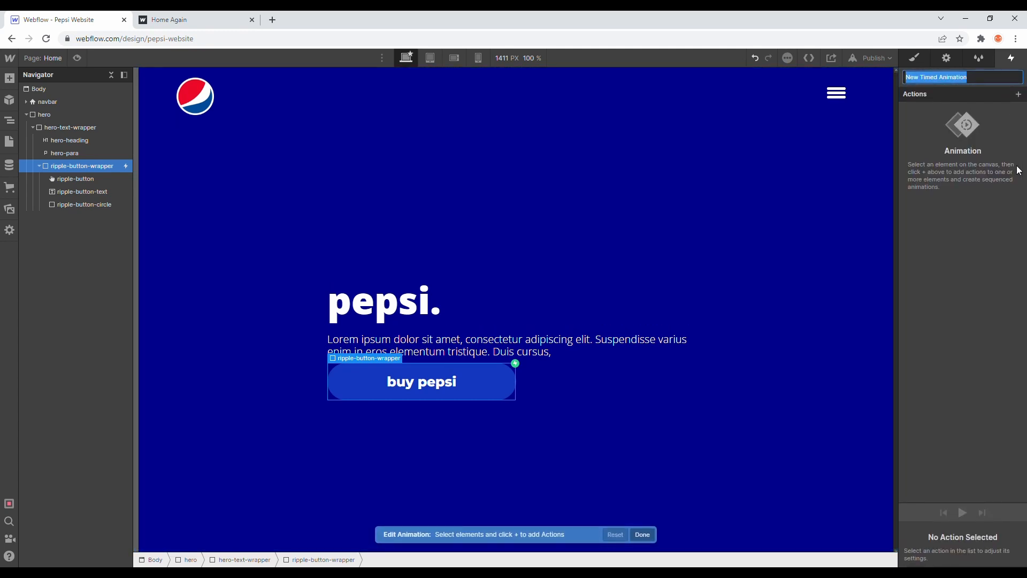
pyautogui.write('ri')
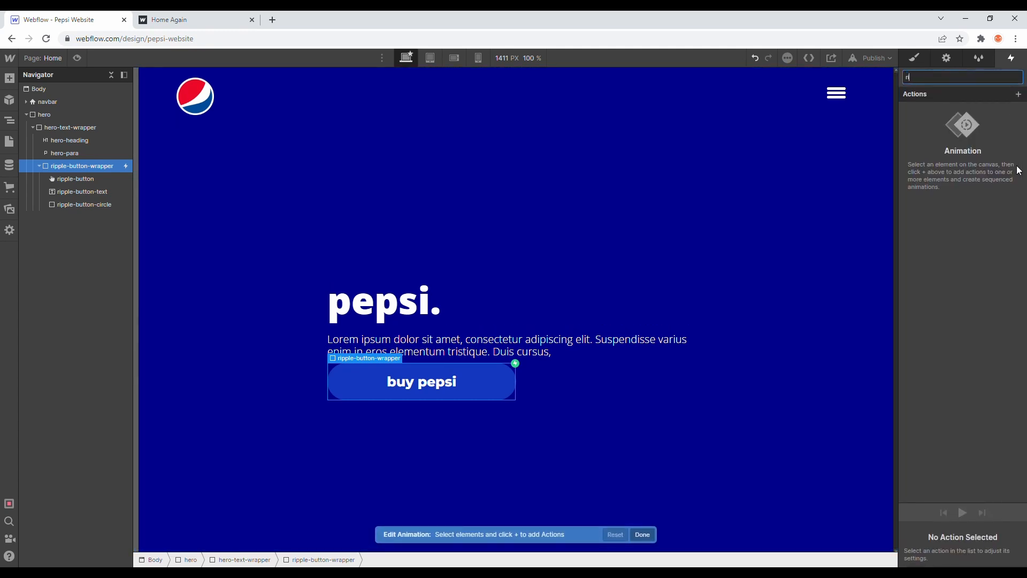
pyautogui.write('pple buton on hover')
pyautogui.press('Return')
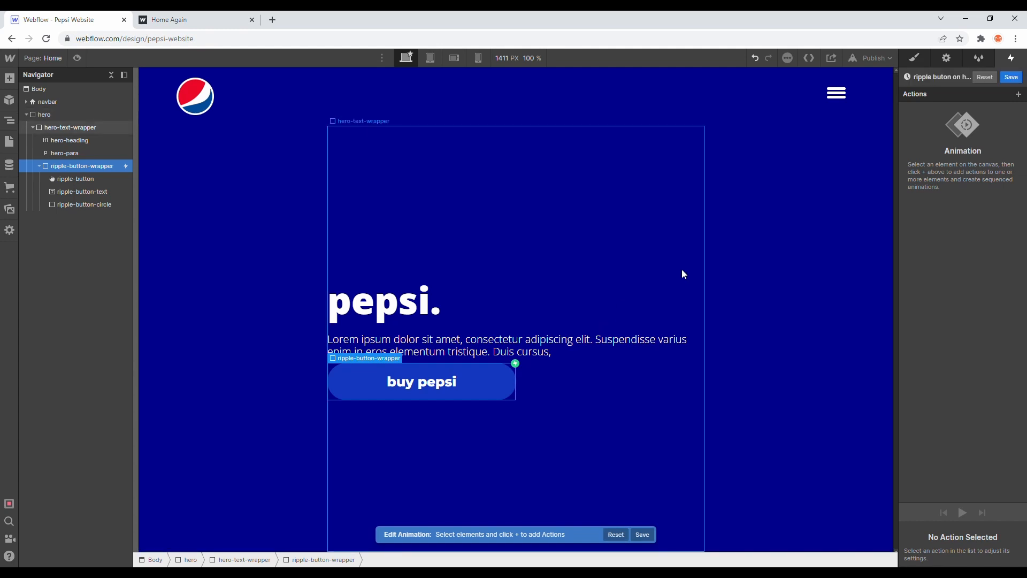
# Step: Add a Hide/Show action for ripple-button-circle to the hover animation
pyautogui.click(106, 209)
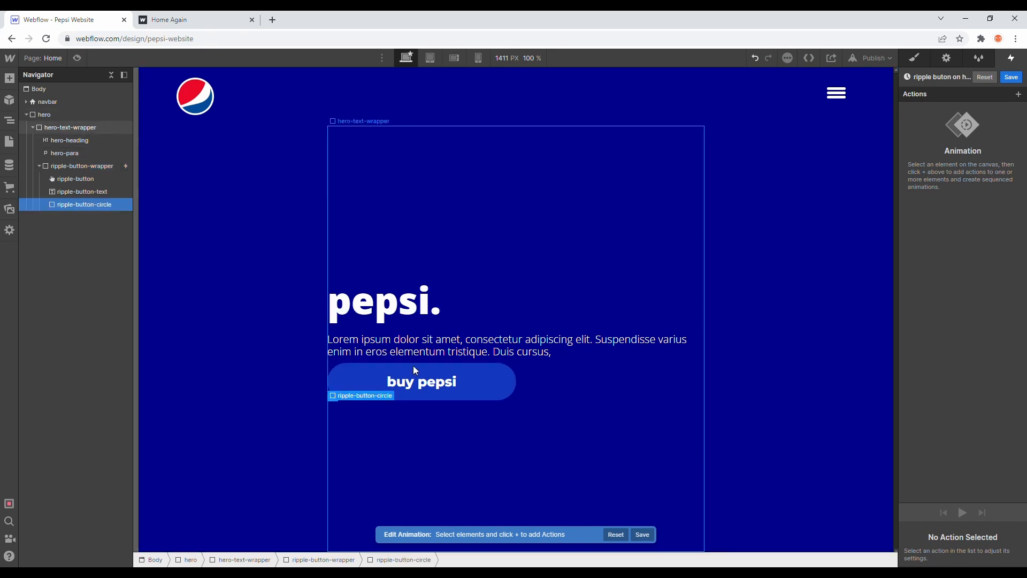
pyautogui.click(1019, 95)
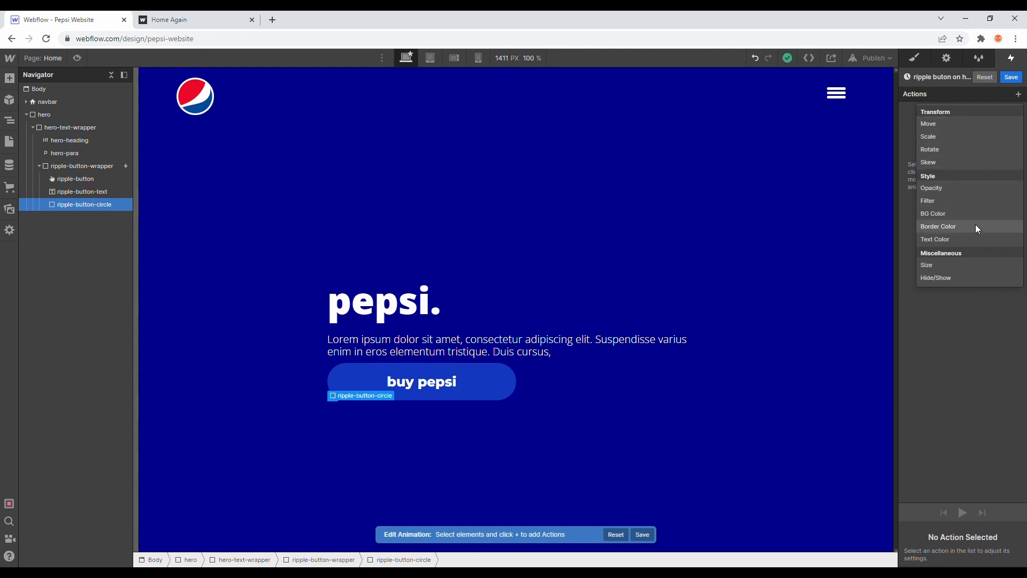
pyautogui.click(955, 277)
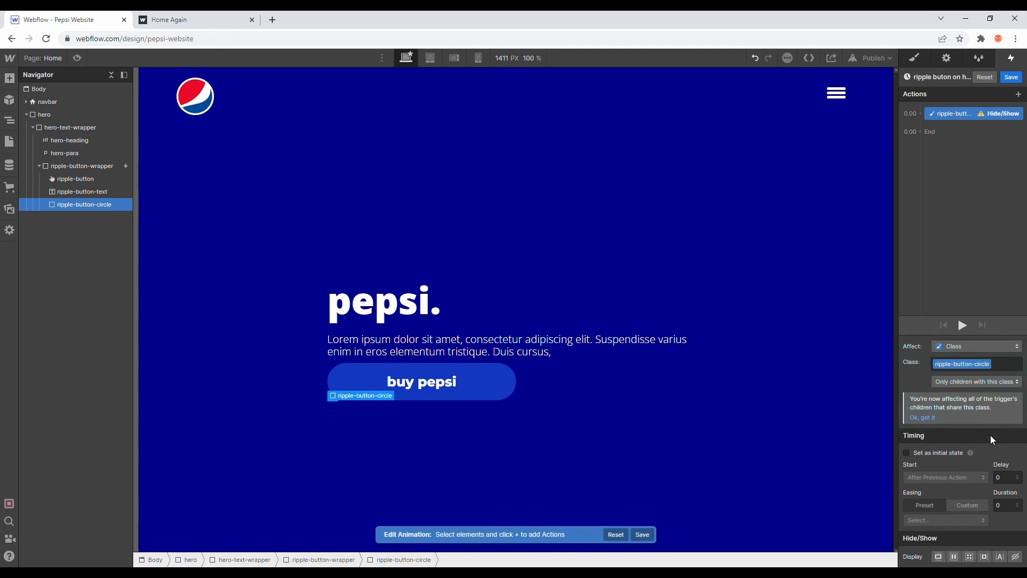
# Step: Try hiding ripple-button-circle by setting its display to none, and set the display back to block
pyautogui.click(914, 58)
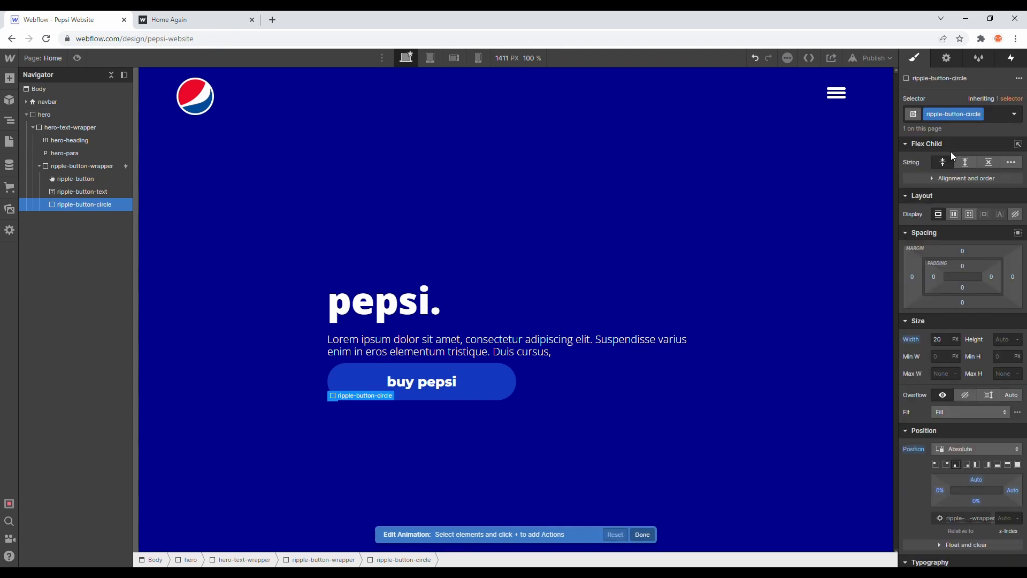
pyautogui.click(384, 303)
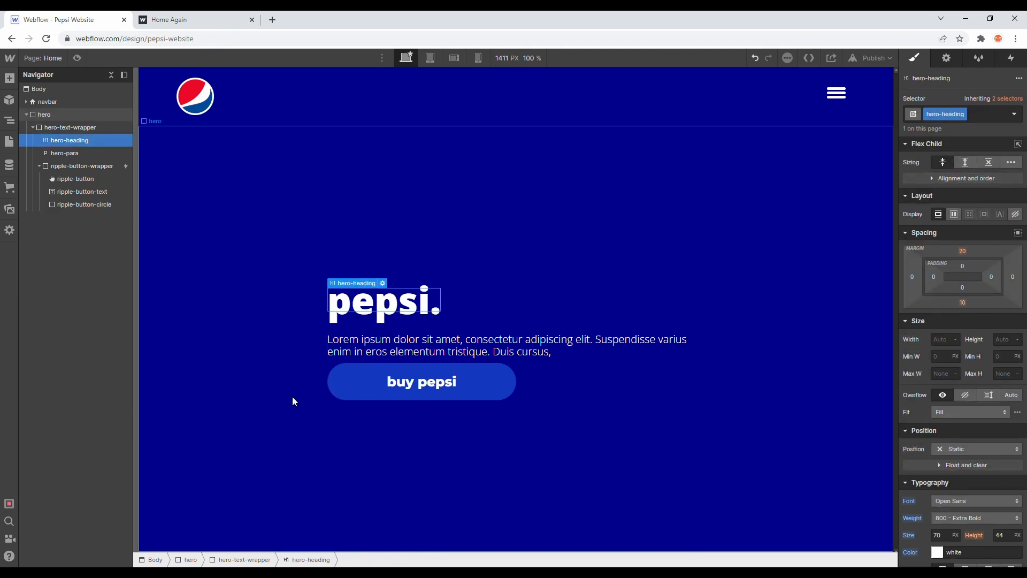
pyautogui.click(113, 204)
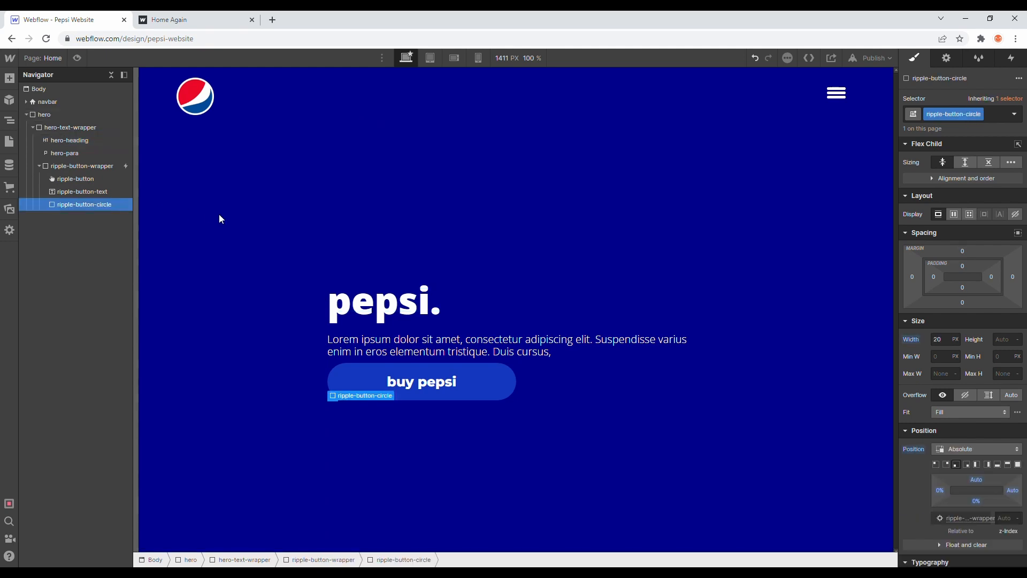
pyautogui.scroll(-4, 927, 391)
pyautogui.scroll(4, 928, 391)
pyautogui.click(1015, 215)
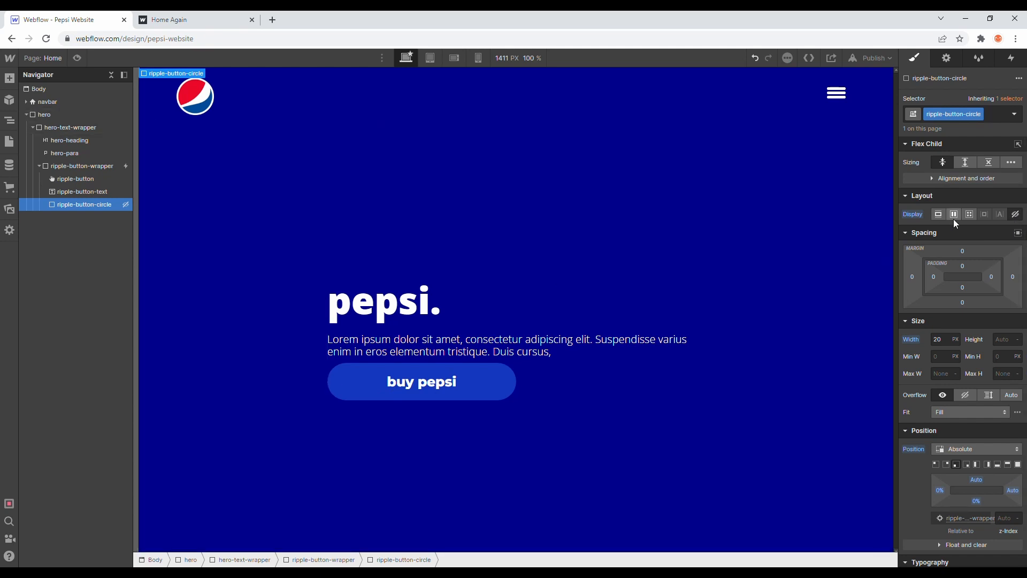
pyautogui.click(1011, 58)
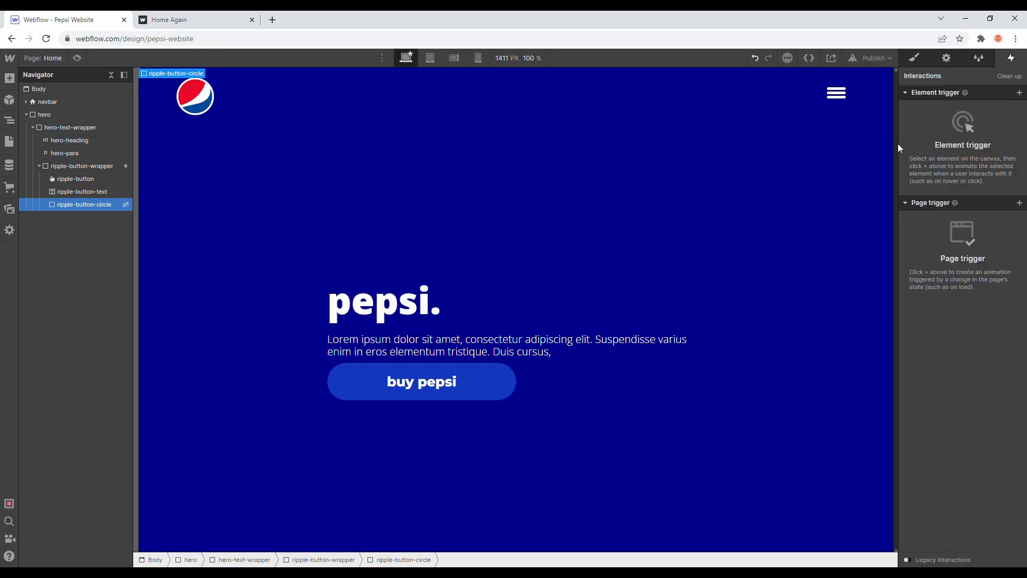
pyautogui.press('s')
pyautogui.click(938, 214)
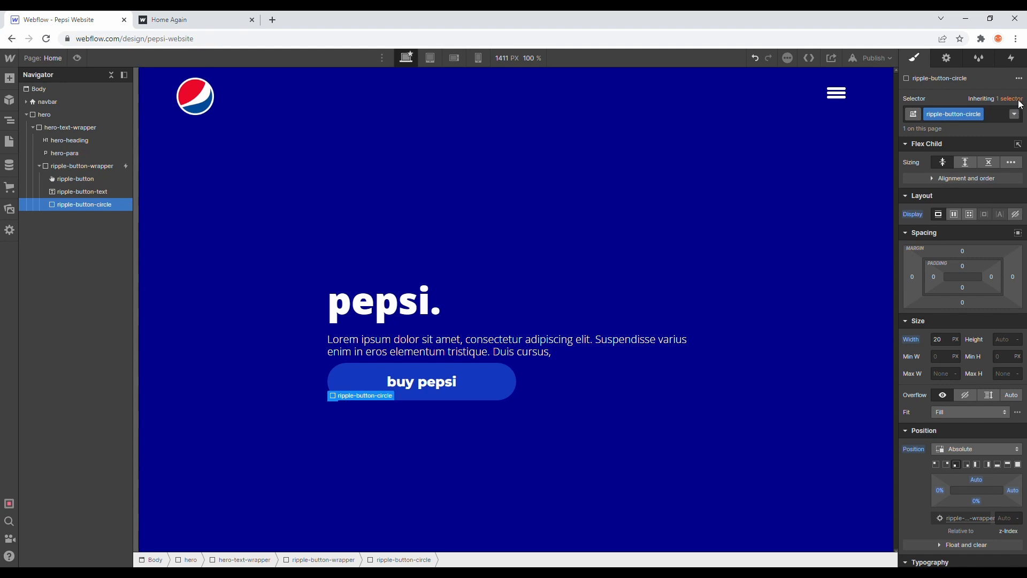
pyautogui.press('h')
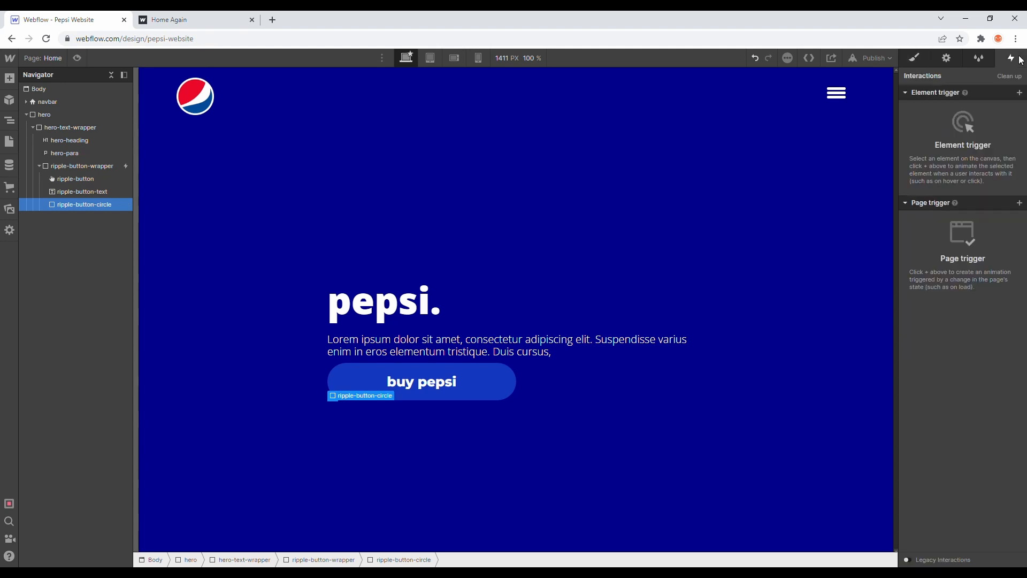
# Step: Delete the Hide/Show action from ripple-button-wrapper's "ripple buton on hover" animation
pyautogui.click(92, 167)
pyautogui.click(1010, 115)
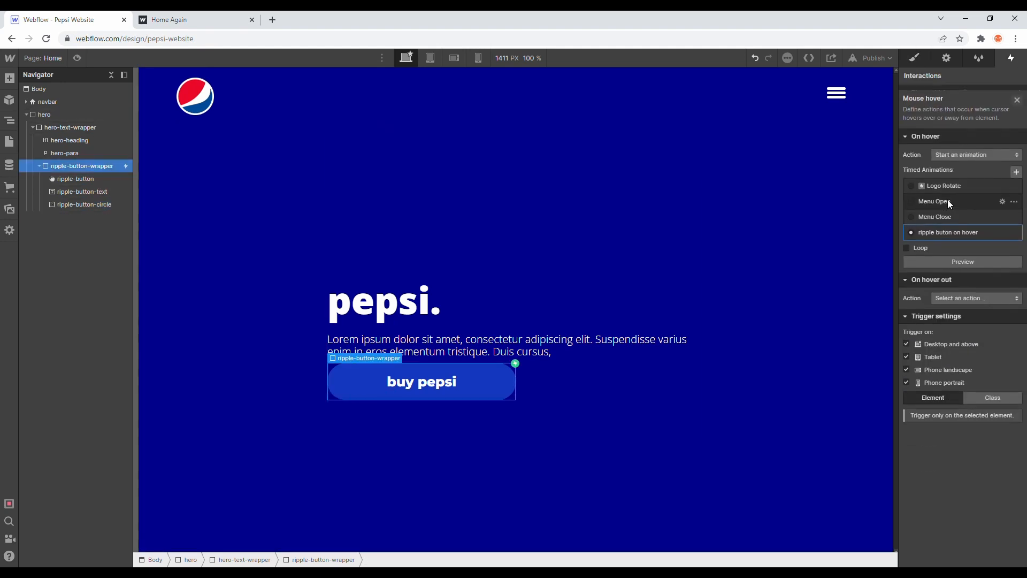
pyautogui.click(947, 230)
pyautogui.click(955, 115)
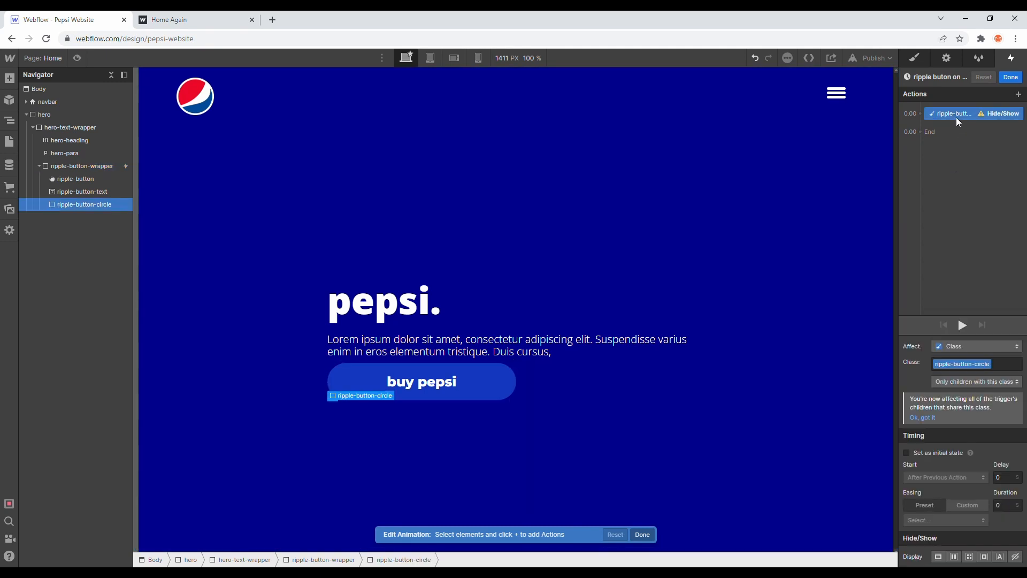
pyautogui.press('Delete')
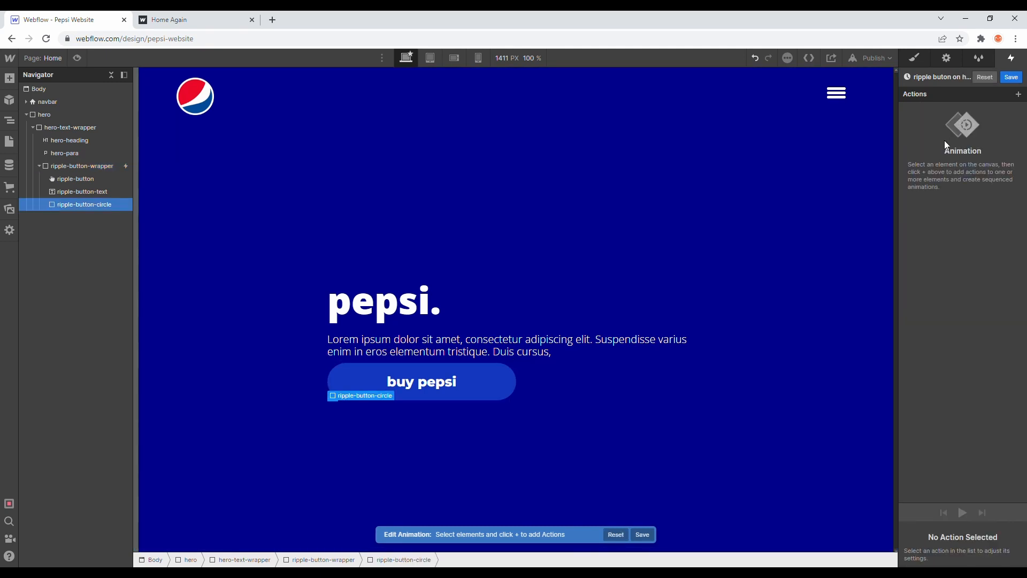
# Step: Add a Size action for ripple-button-circle with width and height of 500 px, and save the hover animation
pyautogui.click(1018, 94)
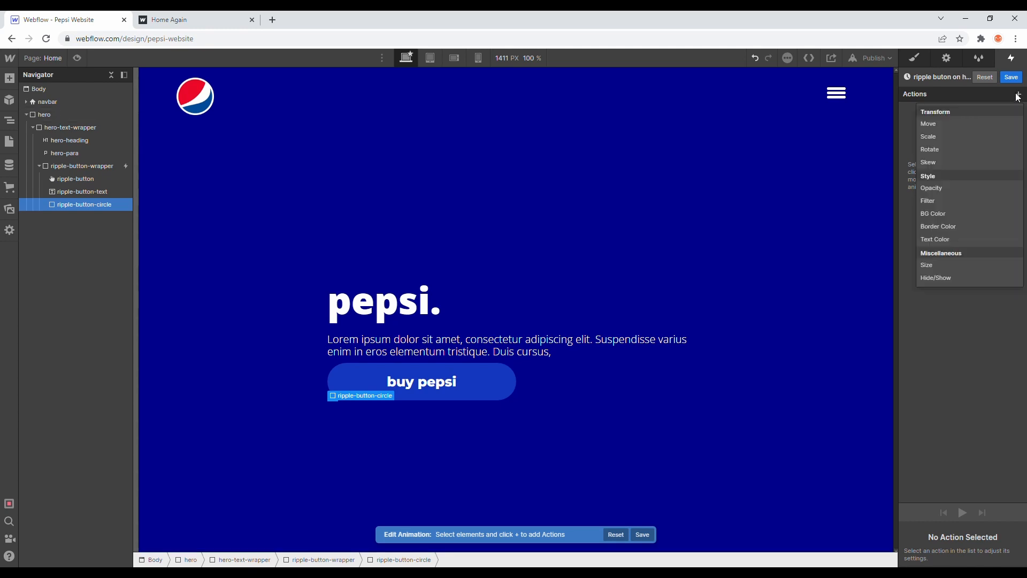
pyautogui.click(935, 264)
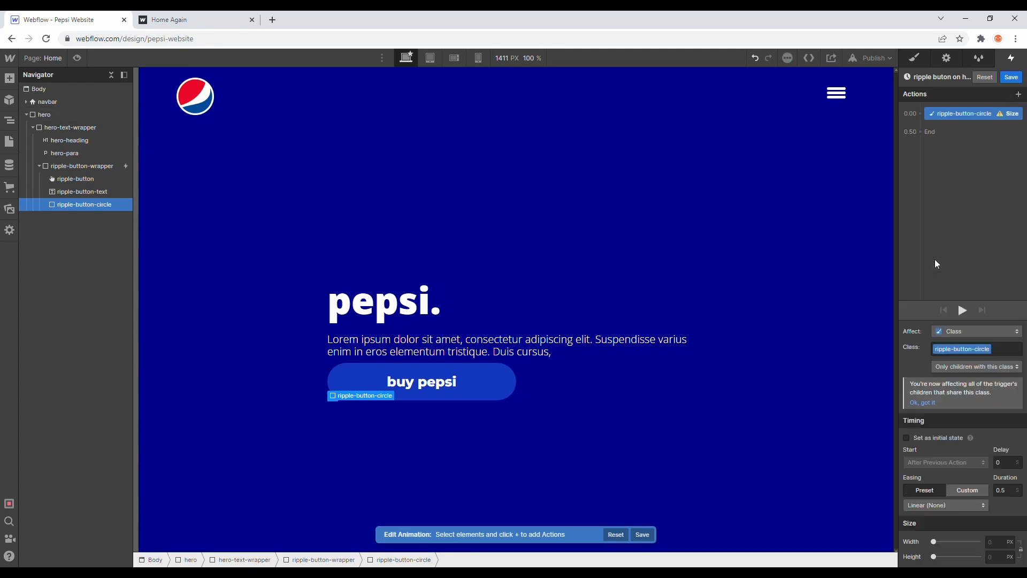
pyautogui.click(997, 542)
pyautogui.write('500')
pyautogui.click(1020, 549)
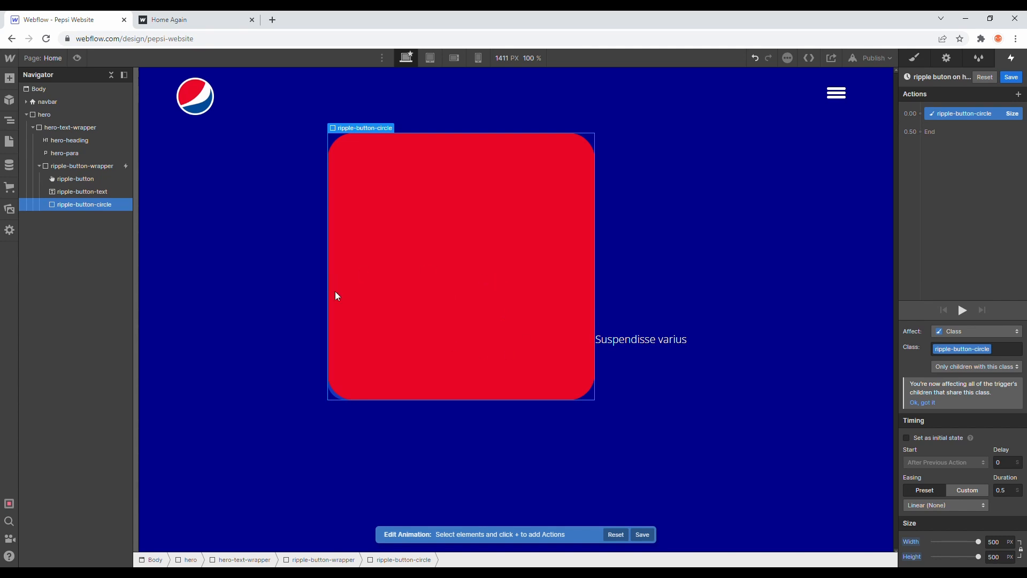
pyautogui.click(192, 19)
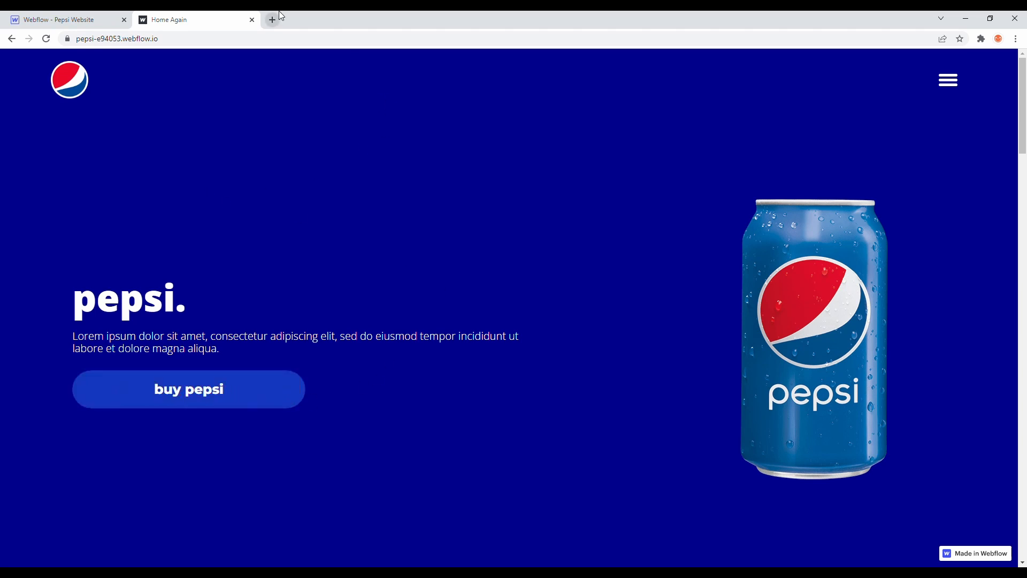
pyautogui.click(102, 19)
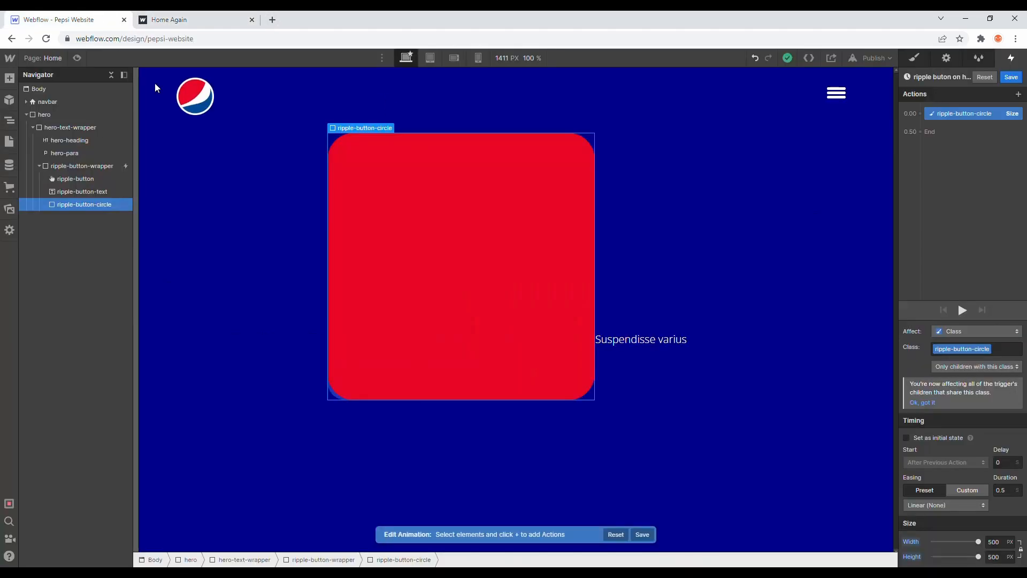
pyautogui.click(88, 166)
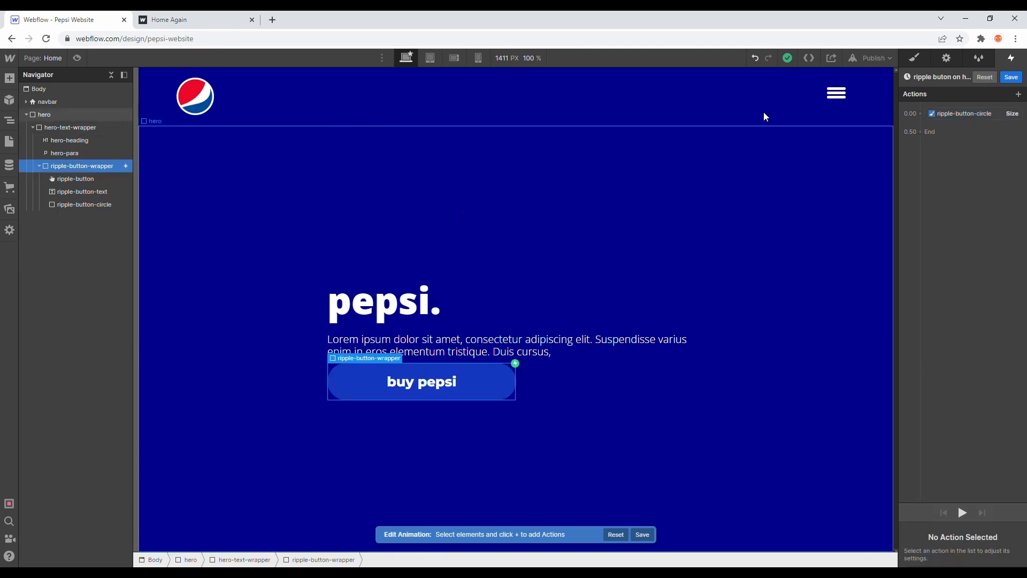
pyautogui.click(1011, 77)
# Step: Set the overflow of ripple-button-wrapper to hidden
pyautogui.click(914, 58)
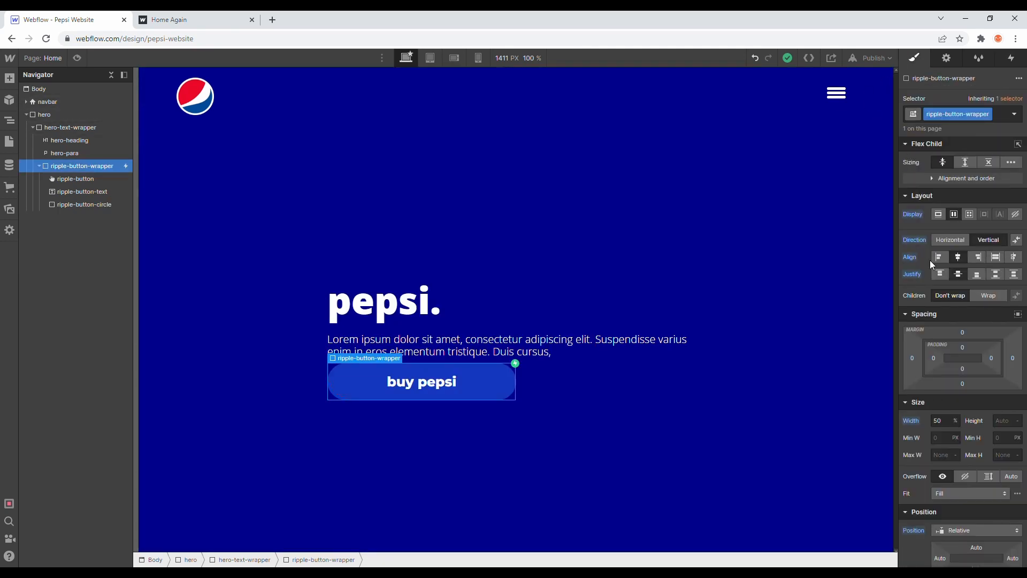
pyautogui.scroll(-3, 955, 360)
pyautogui.scroll(-9, 971, 421)
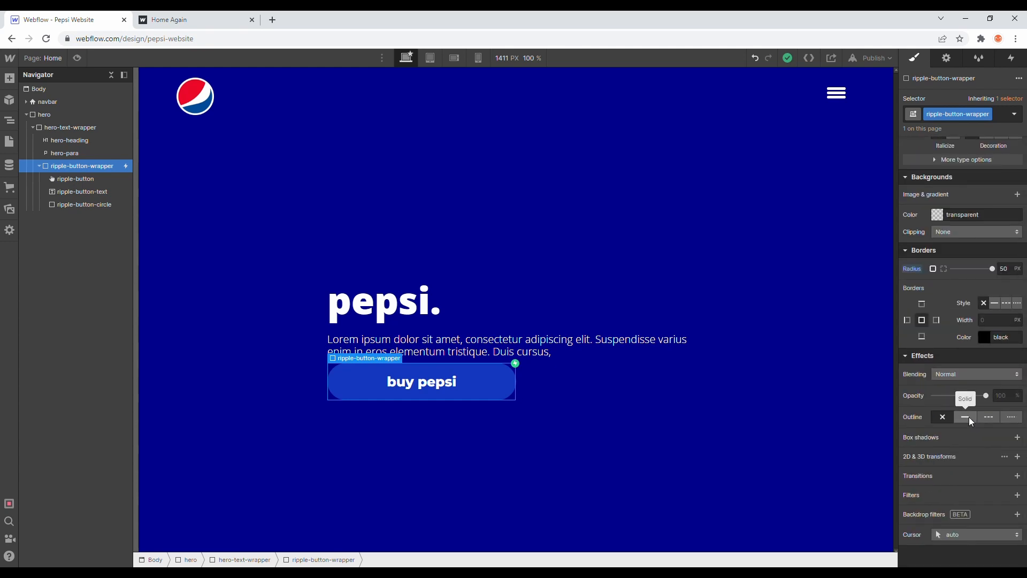
pyautogui.scroll(6, 968, 416)
pyautogui.scroll(1, 973, 422)
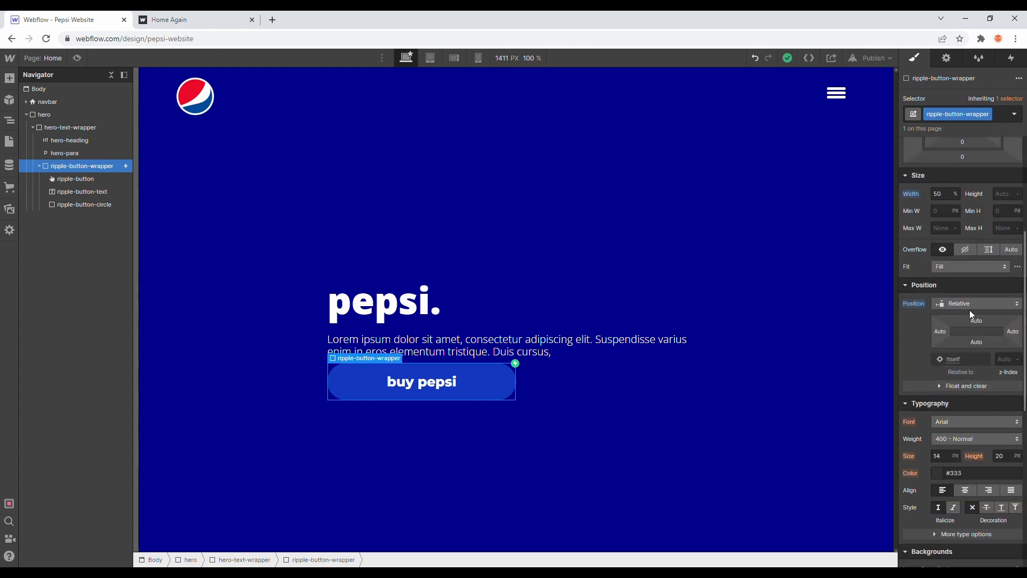
pyautogui.click(959, 249)
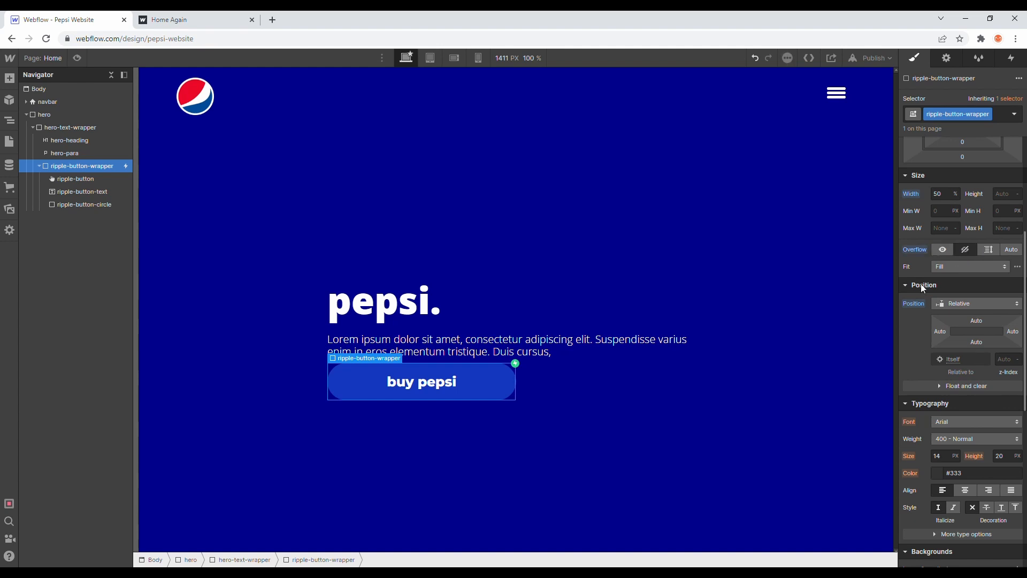
# Step: Preview the "ripple buton on hover" animation on ripple-button-wrapper's mouse hover trigger
pyautogui.click(1015, 57)
pyautogui.click(958, 110)
pyautogui.scroll(-1, 952, 207)
pyautogui.click(967, 255)
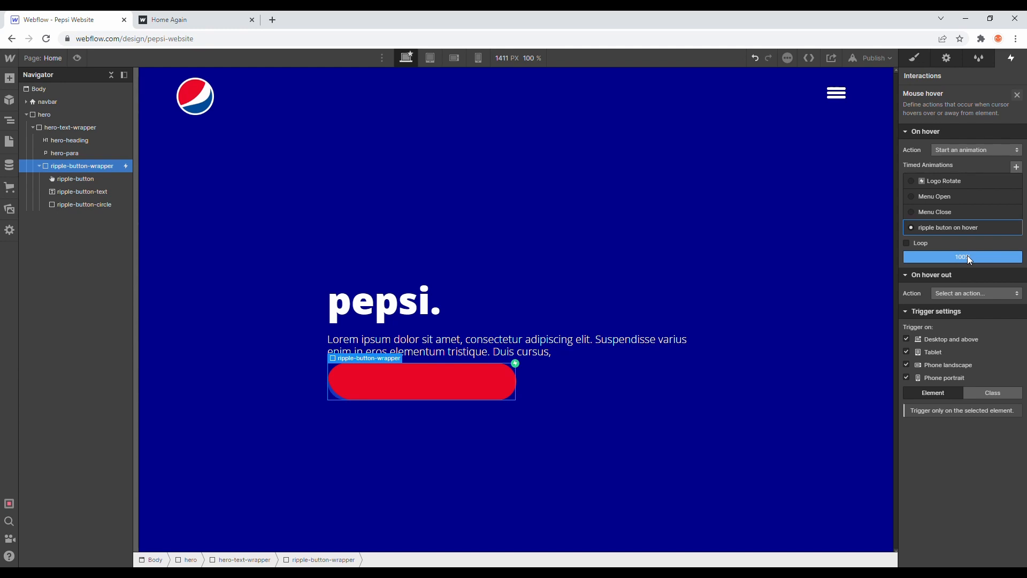
pyautogui.click(959, 256)
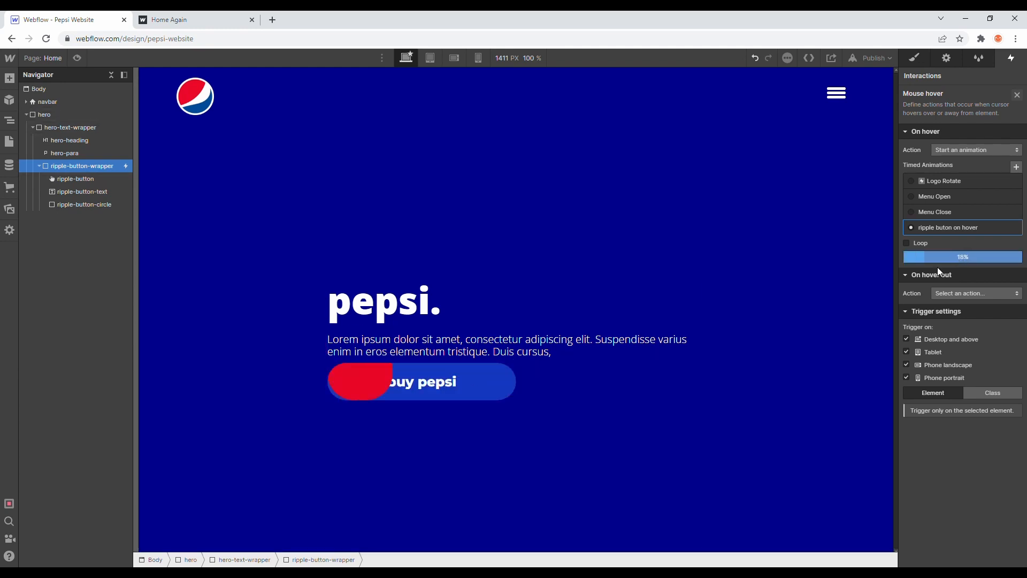
# Step: Offset the absolutely positioned ripple-button-circle by -2% from the left and -8% from the bottom
pyautogui.click(962, 230)
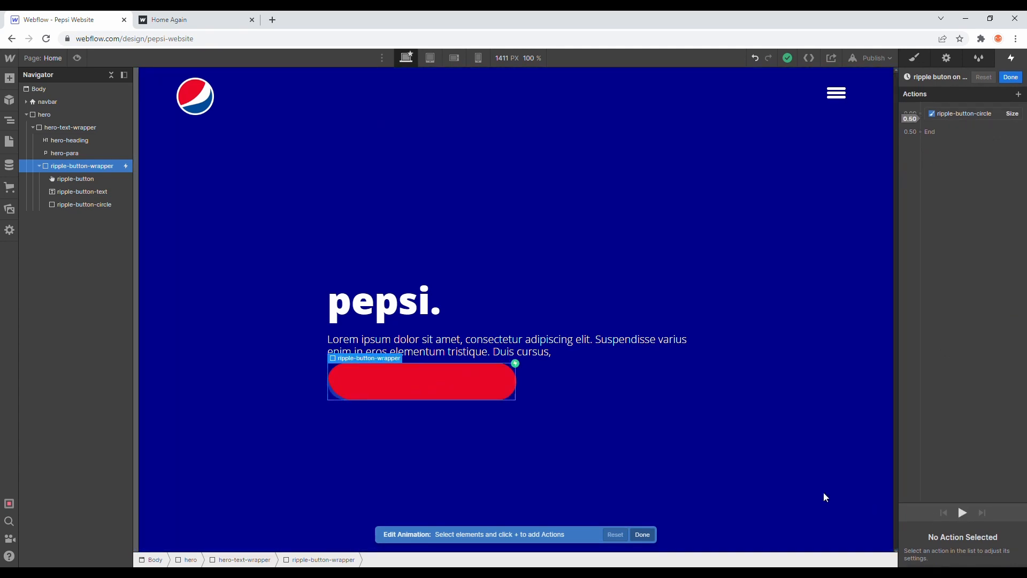
pyautogui.click(952, 113)
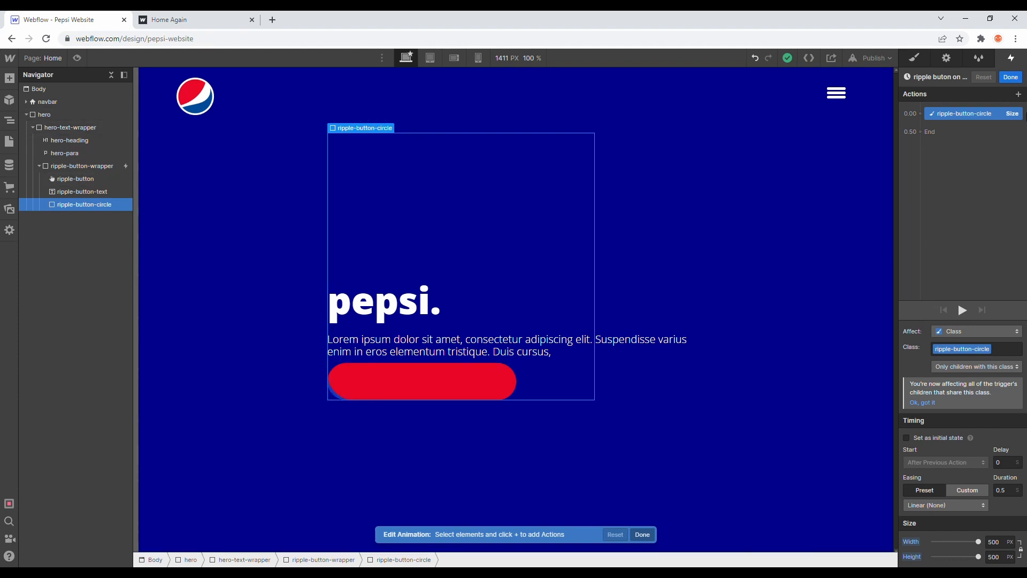
pyautogui.click(913, 60)
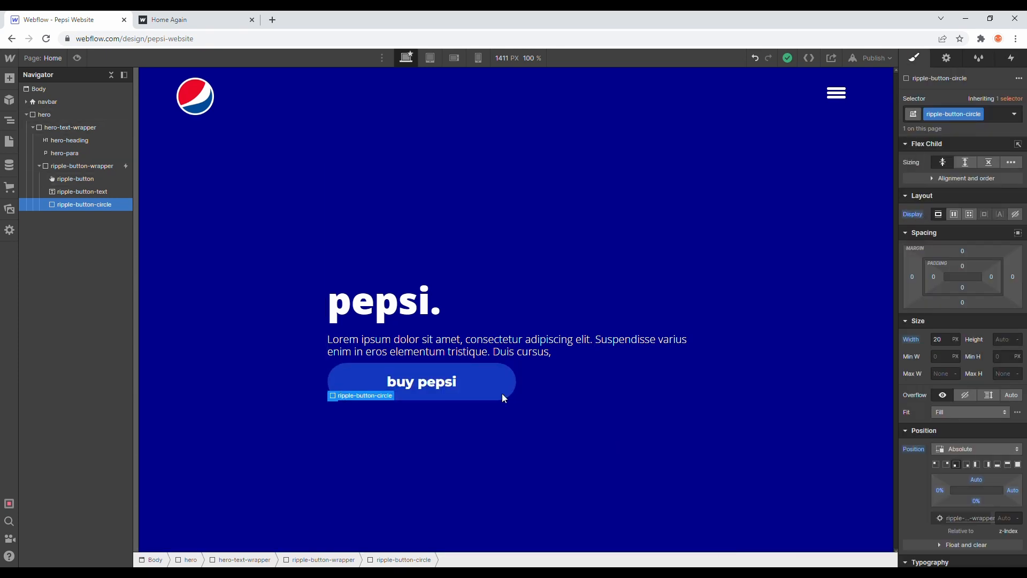
pyautogui.scroll(-3, 968, 364)
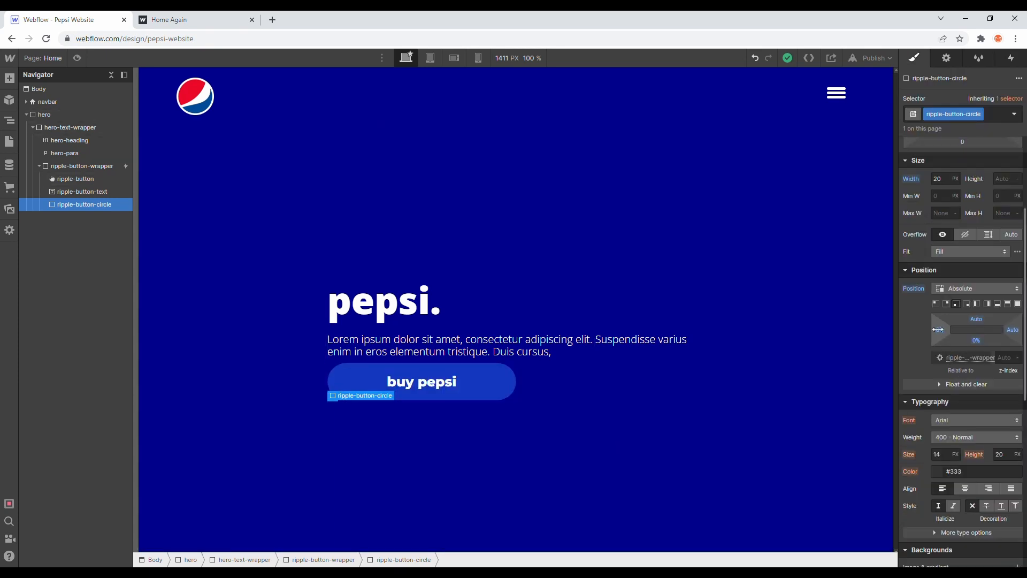
pyautogui.moveTo(938, 329); pyautogui.dragTo(942, 333)
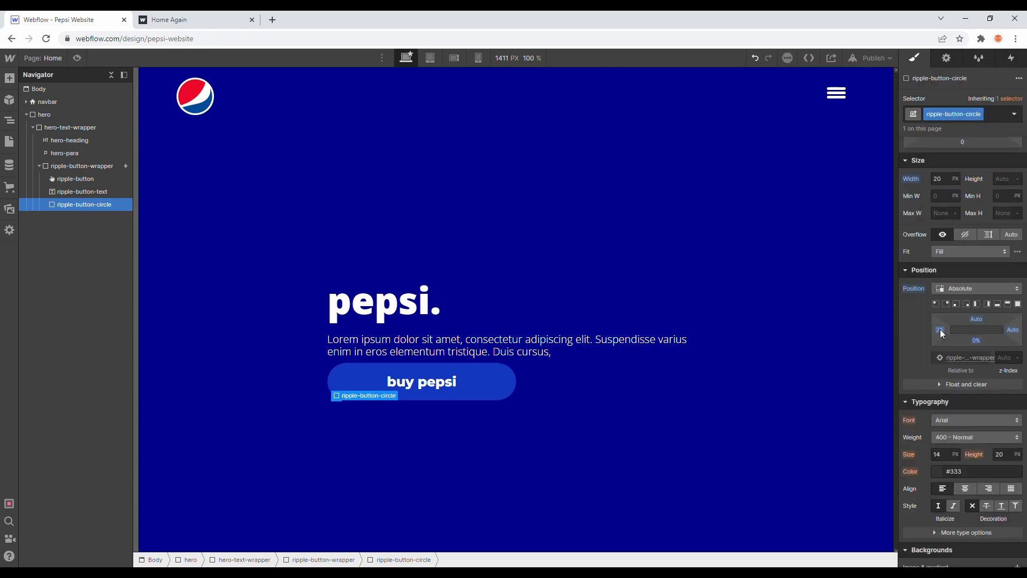
pyautogui.click(978, 340)
pyautogui.click(955, 330)
pyautogui.moveTo(937, 333)
pyautogui.mouseDown()
pyautogui.moveTo(927, 336)
pyautogui.moveTo(941, 338)
pyautogui.mouseUp()
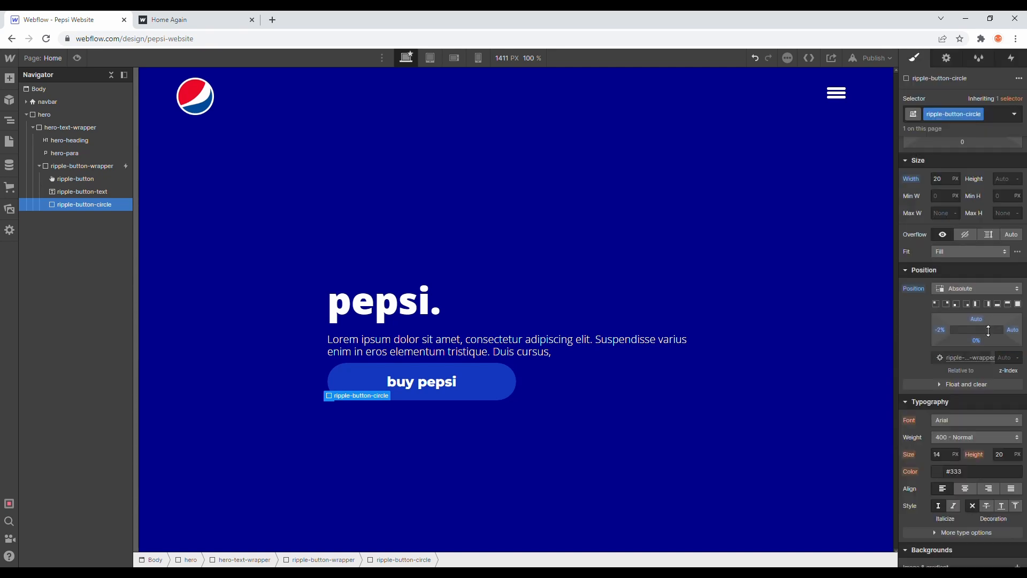
pyautogui.moveTo(988, 332); pyautogui.dragTo(987, 342)
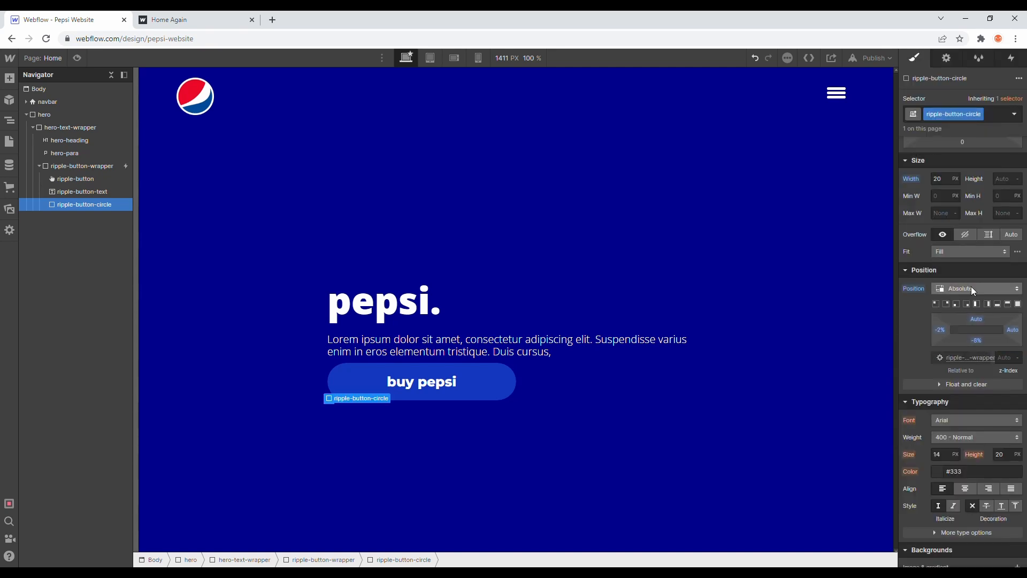
# Step: Play back the "ripple buton on hover" animation in the animation editor to check the repositioned circle
pyautogui.click(1007, 61)
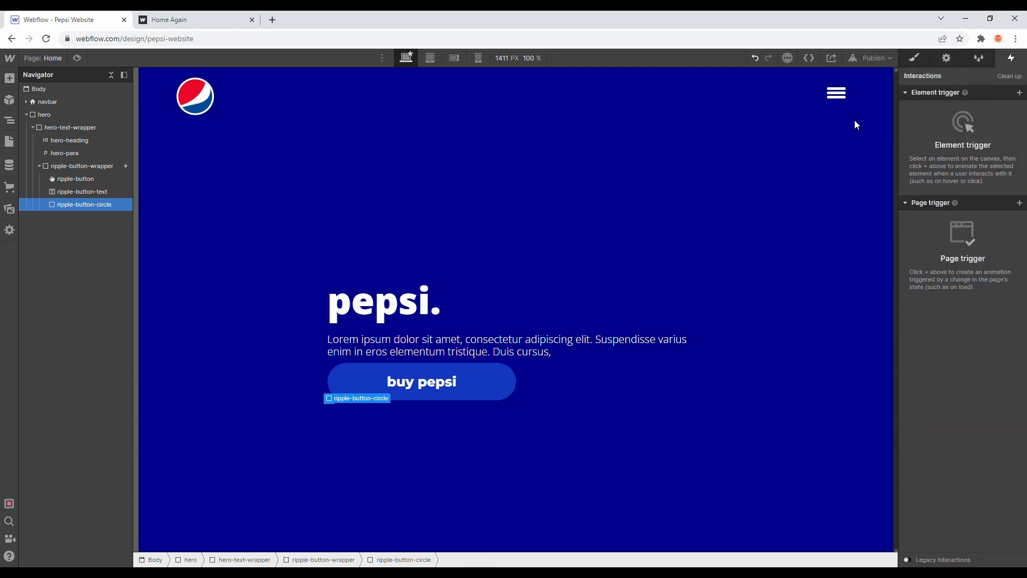
pyautogui.click(101, 166)
pyautogui.click(944, 120)
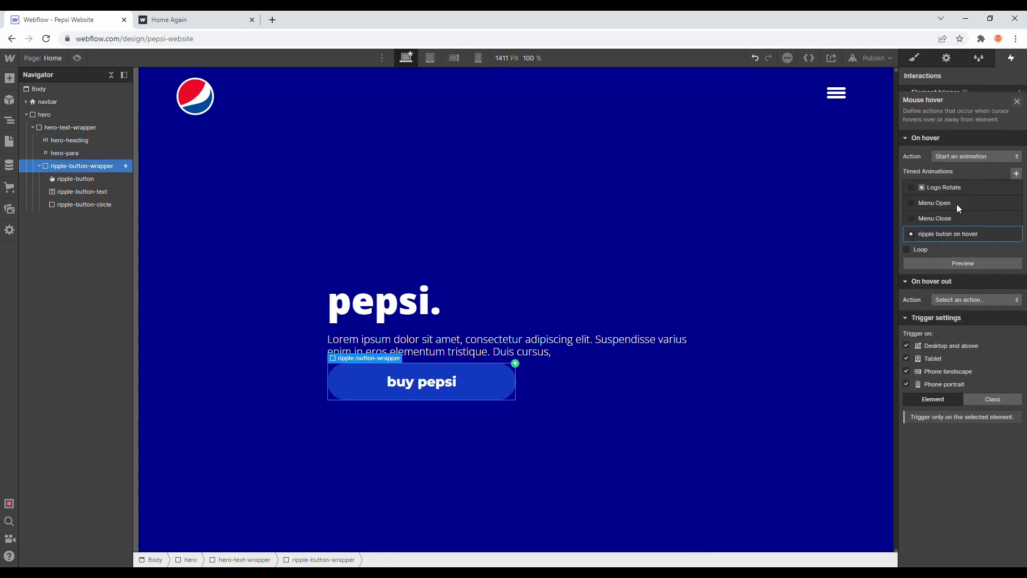
pyautogui.click(949, 229)
pyautogui.click(961, 512)
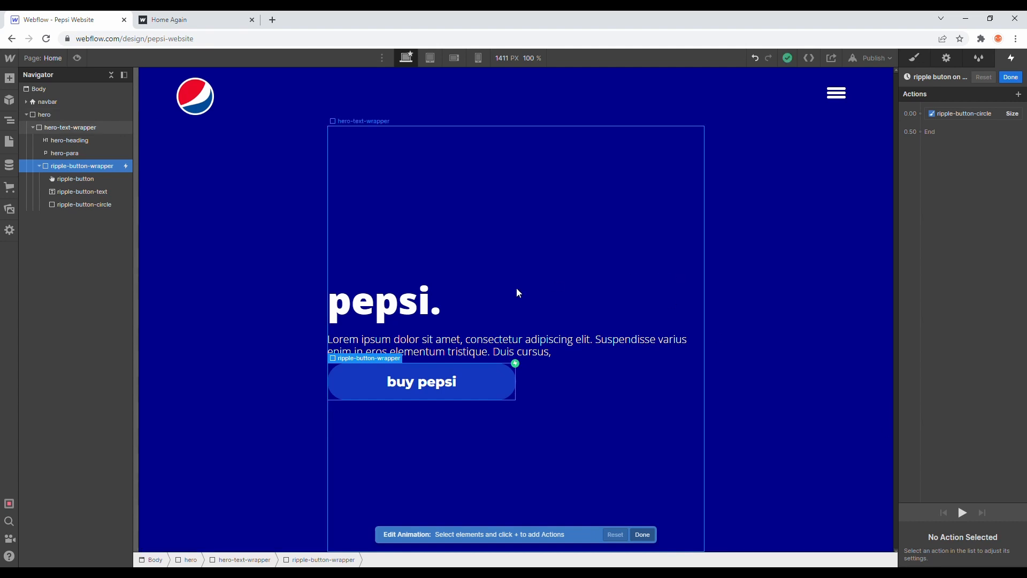
pyautogui.click(93, 192)
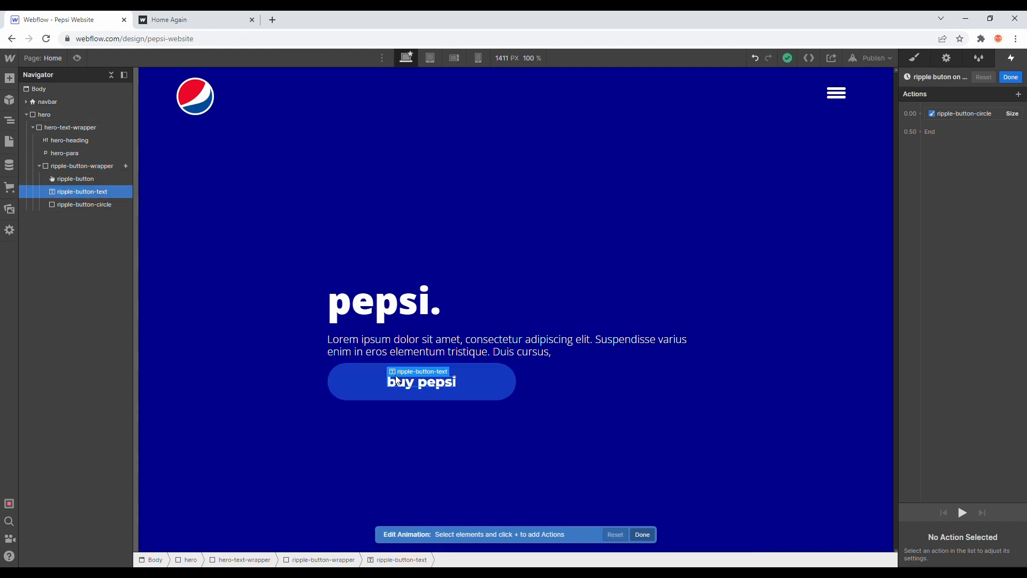
pyautogui.click(1011, 77)
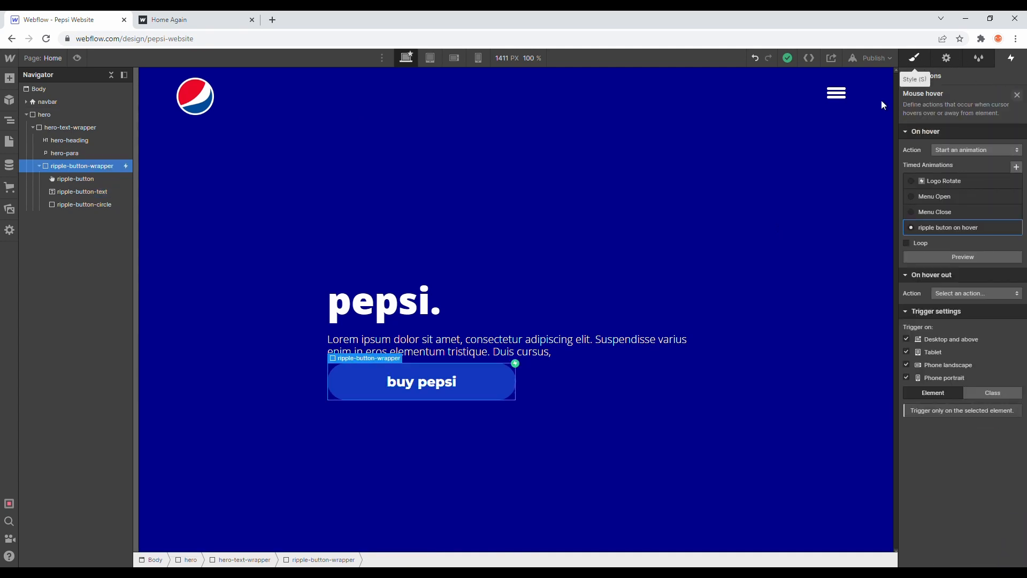
# Step: Set the z-index of ripple-button-text to 420
pyautogui.click(903, 60)
pyautogui.click(423, 381)
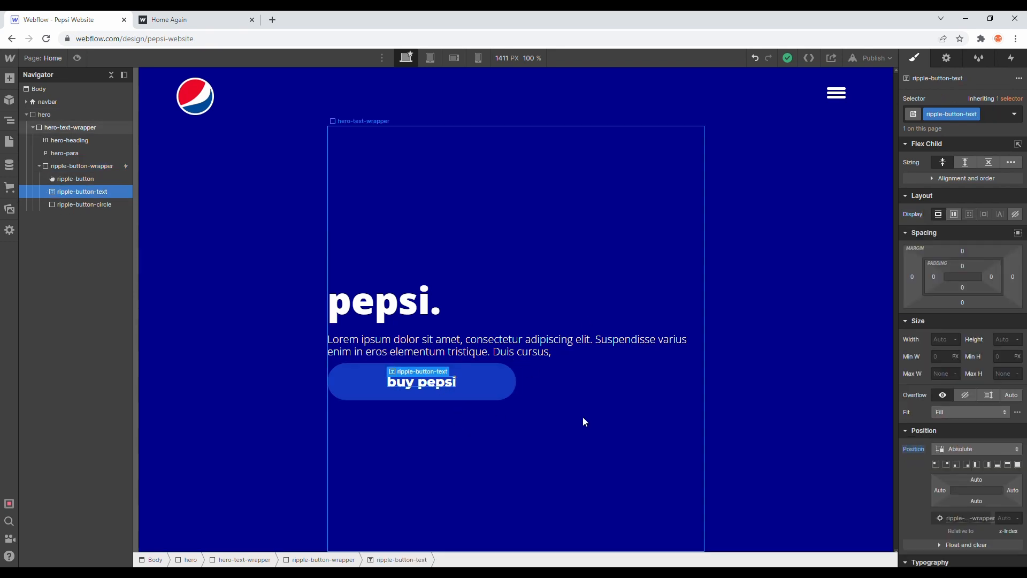
pyautogui.scroll(-2, 931, 410)
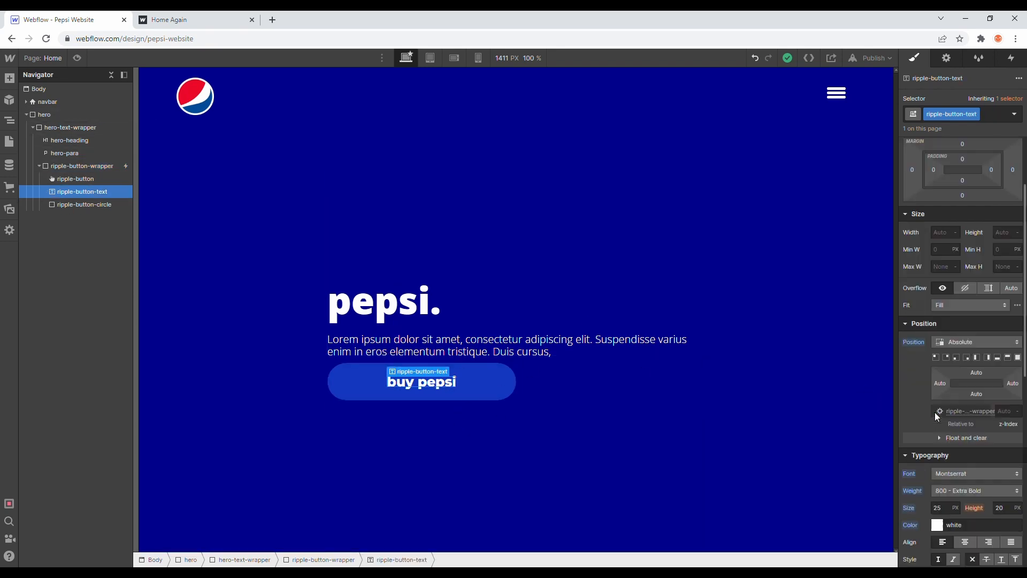
pyautogui.click(1013, 412)
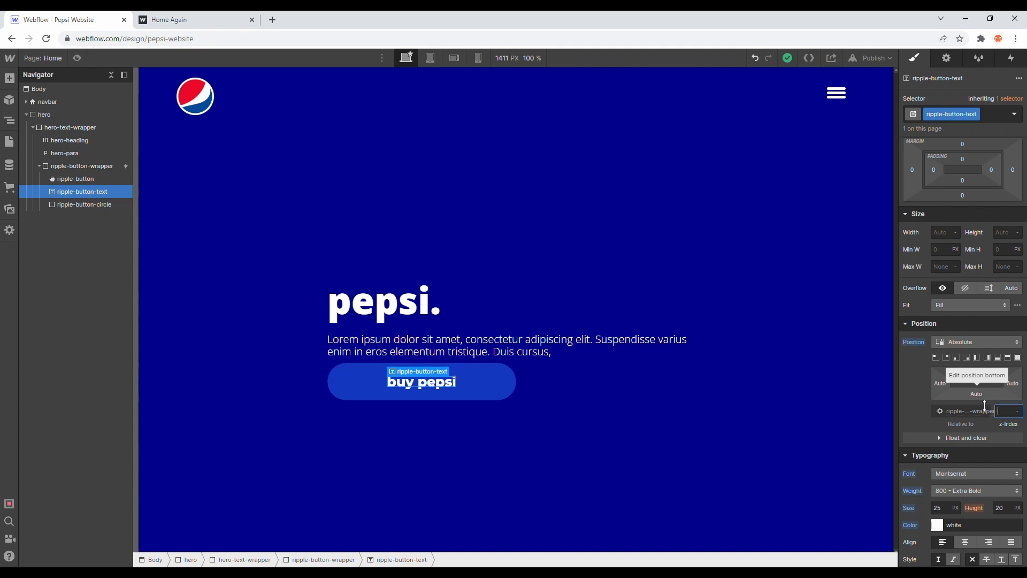
pyautogui.write('420')
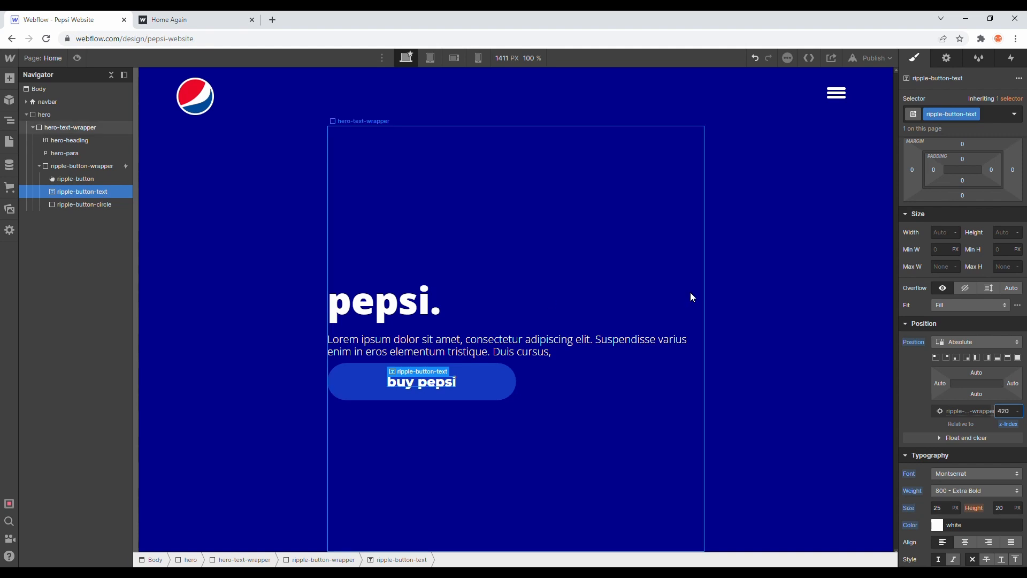
# Step: Set the z-index of ripple-button-circle to 200 and preview the button's hover effect on the page
pyautogui.click(102, 203)
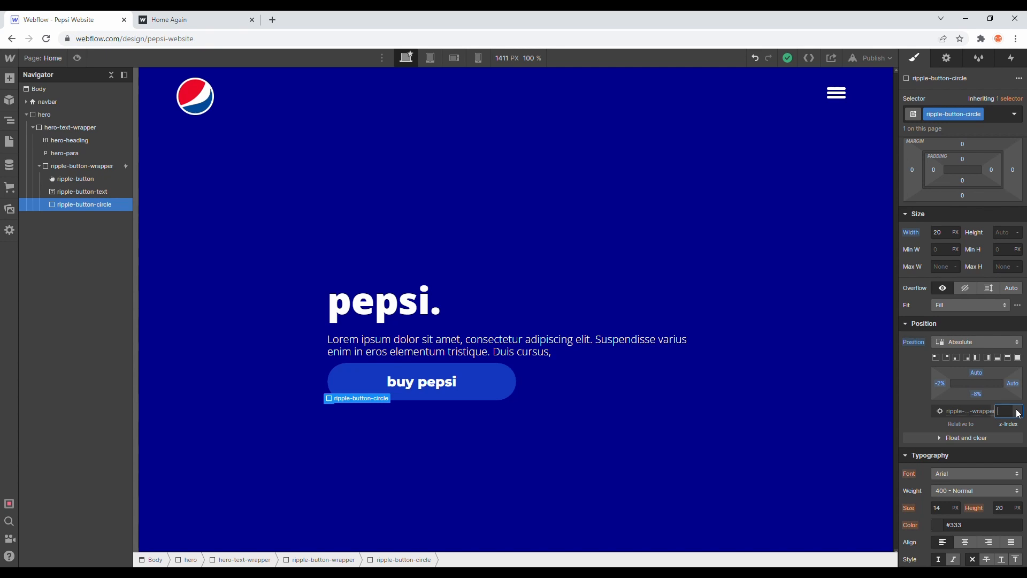
pyautogui.write('200')
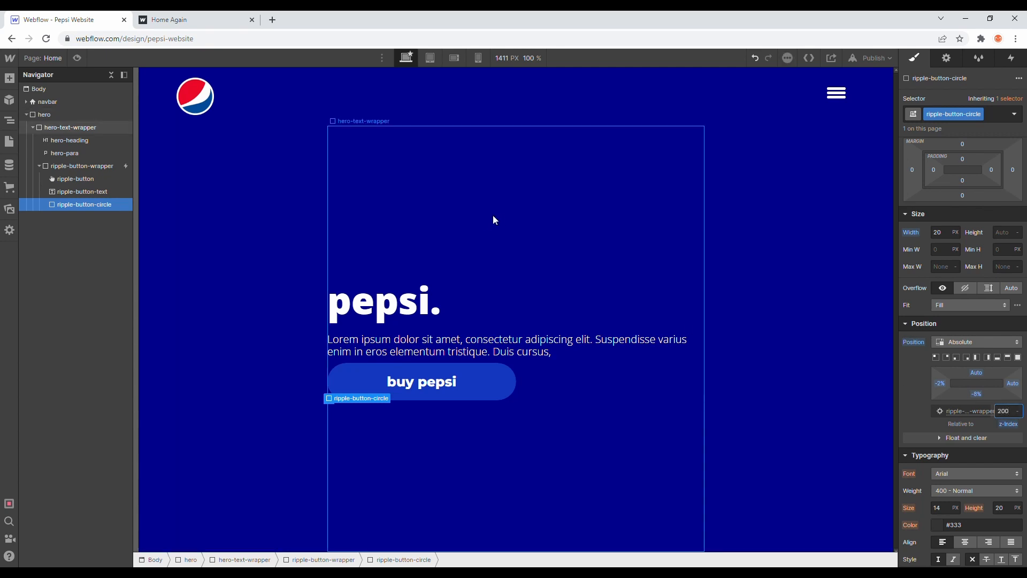
pyautogui.click(111, 191)
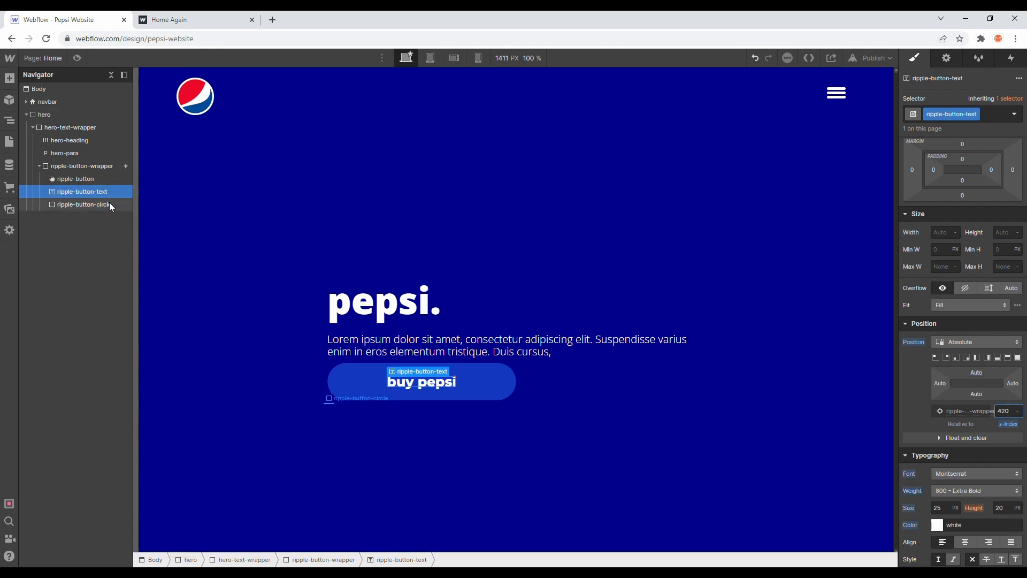
pyautogui.click(103, 202)
pyautogui.click(77, 58)
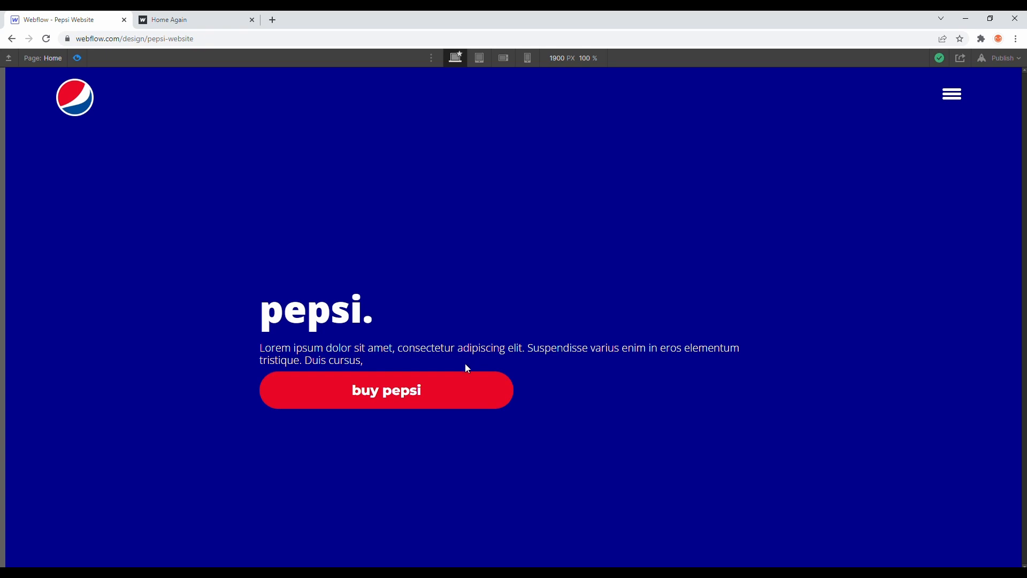
# Step: Compare the button's hover effect with the published reference page Home Again, and return to editing the Pepsi page
pyautogui.click(193, 16)
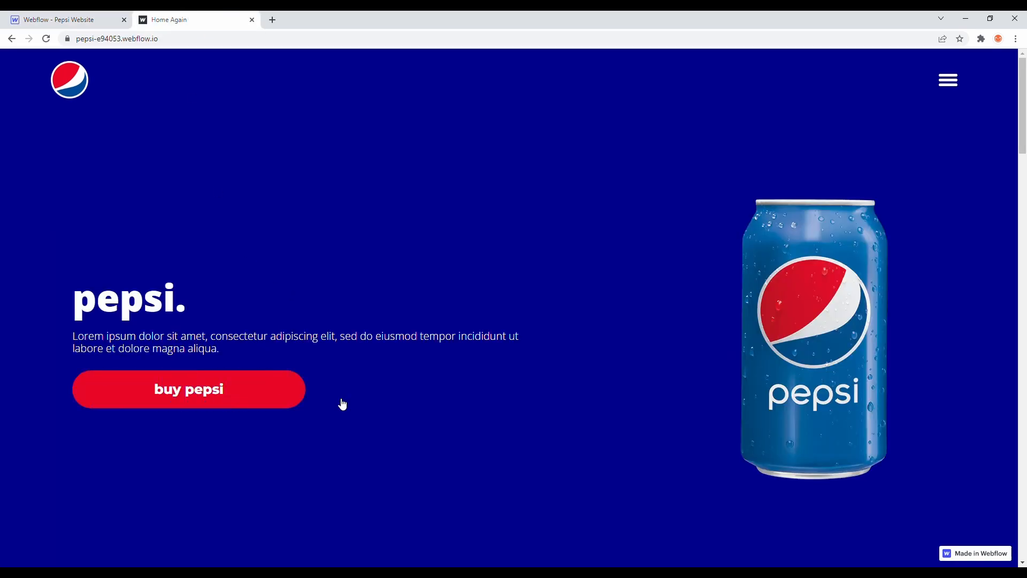
pyautogui.click(78, 17)
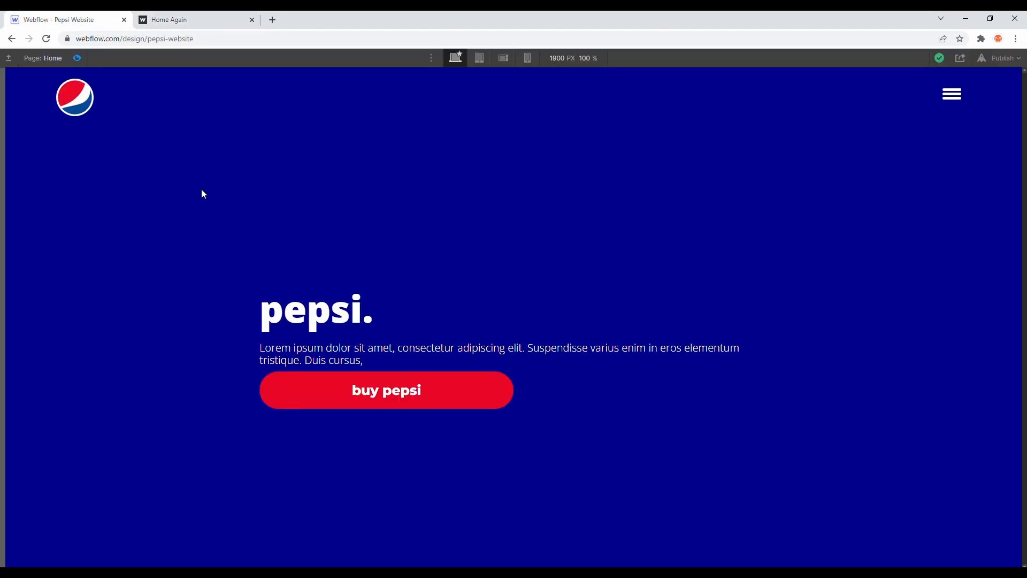
pyautogui.click(77, 58)
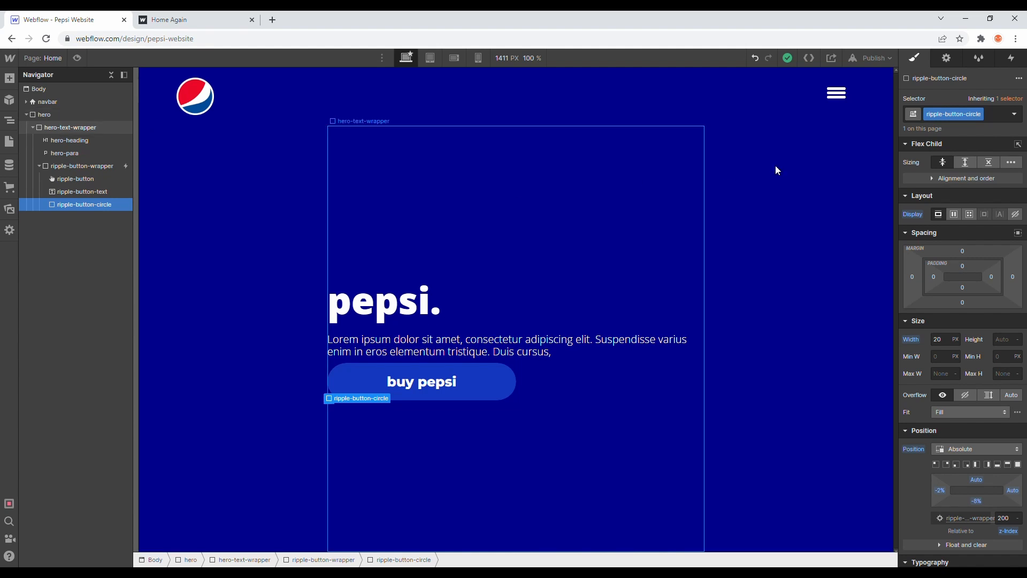
# Step: Set the On hover out action of ripple-button-wrapper's Mouse hover trigger to Start an animation
pyautogui.click(1011, 58)
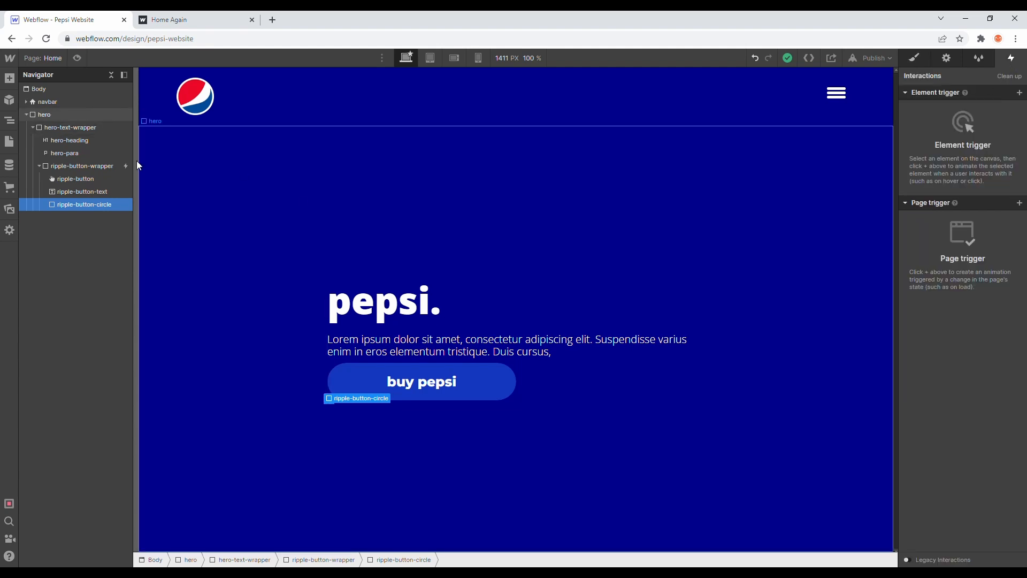
pyautogui.click(116, 165)
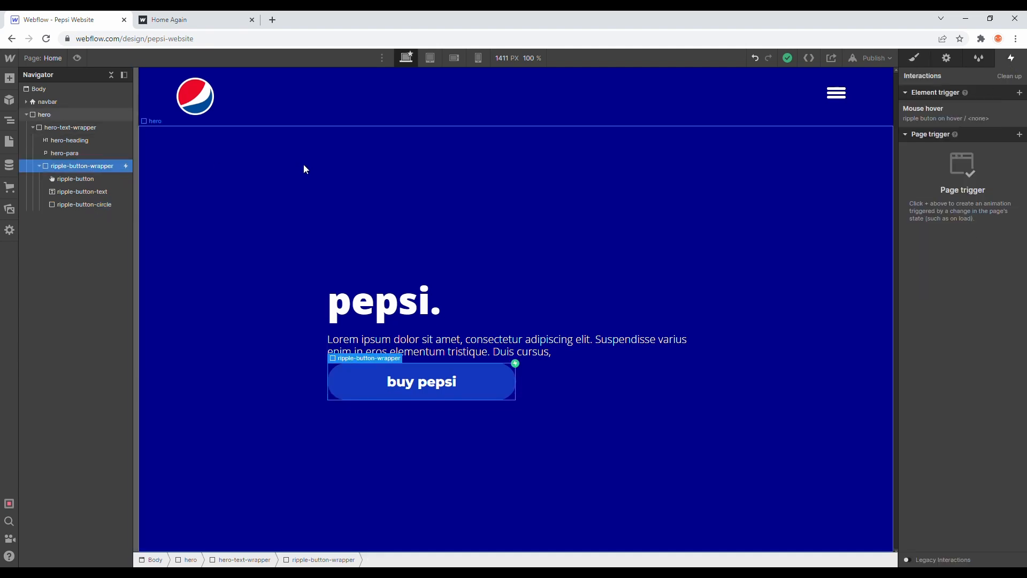
pyautogui.click(962, 117)
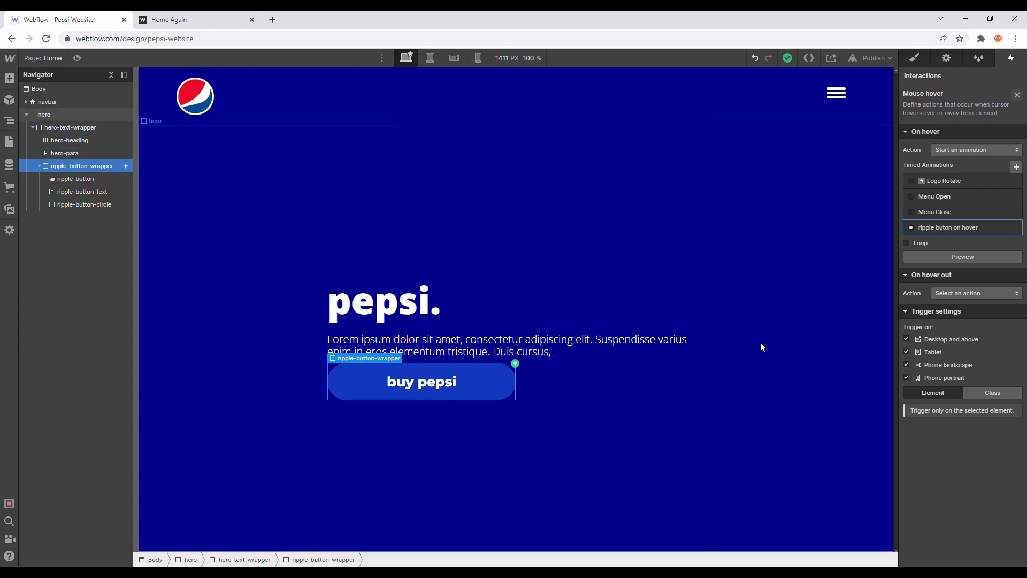
pyautogui.click(984, 294)
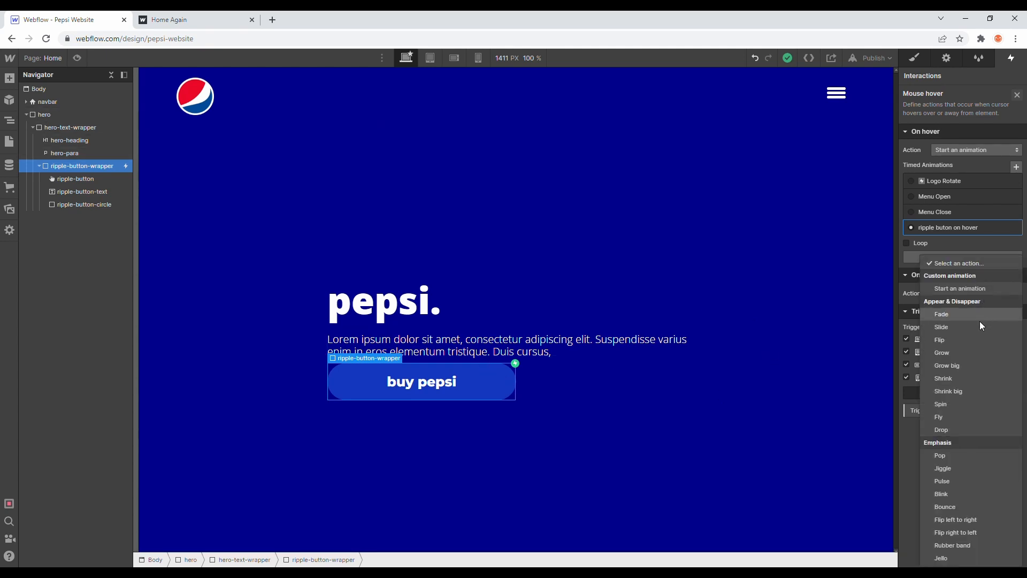
pyautogui.click(968, 288)
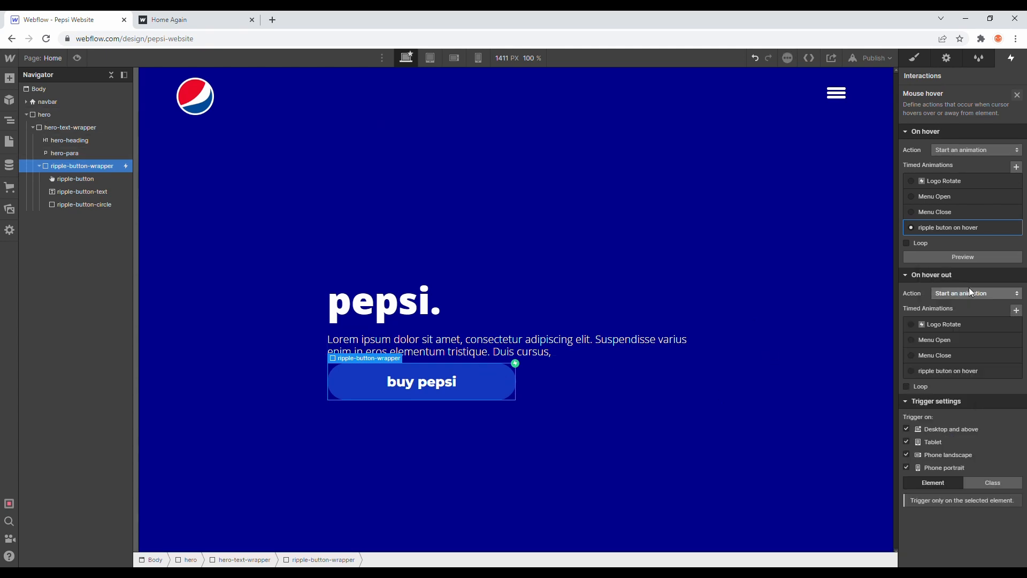
# Step: Create a timed animation named "ripple button hover out" for the hover-out action
pyautogui.click(1015, 310)
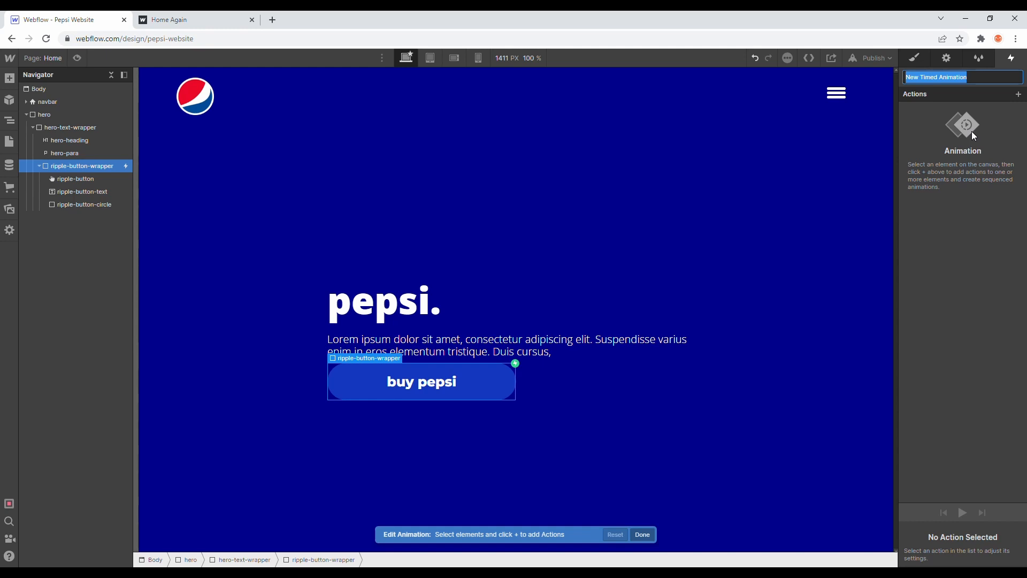
pyautogui.write('ripple button hover out')
pyautogui.press('Return')
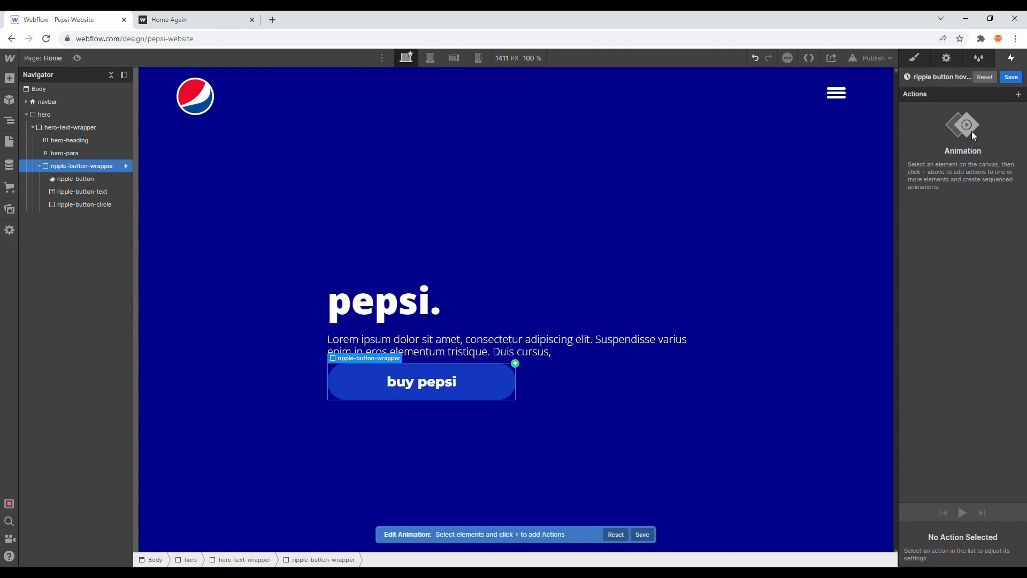
# Step: Add a Size action setting ripple-button-circle's width to 0 px, save the hover-out animation and preview the button on the page
pyautogui.click(74, 205)
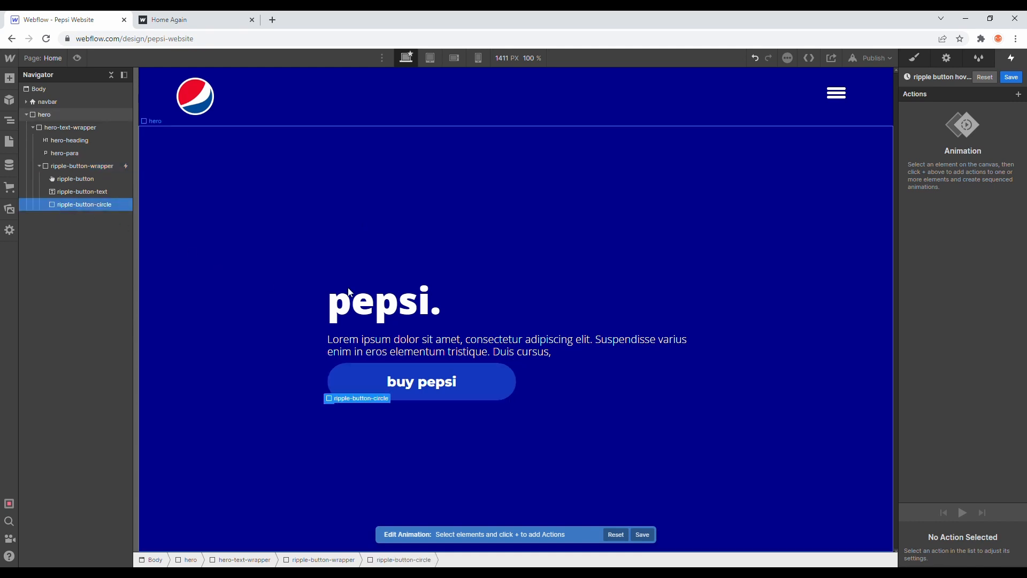
pyautogui.click(1019, 95)
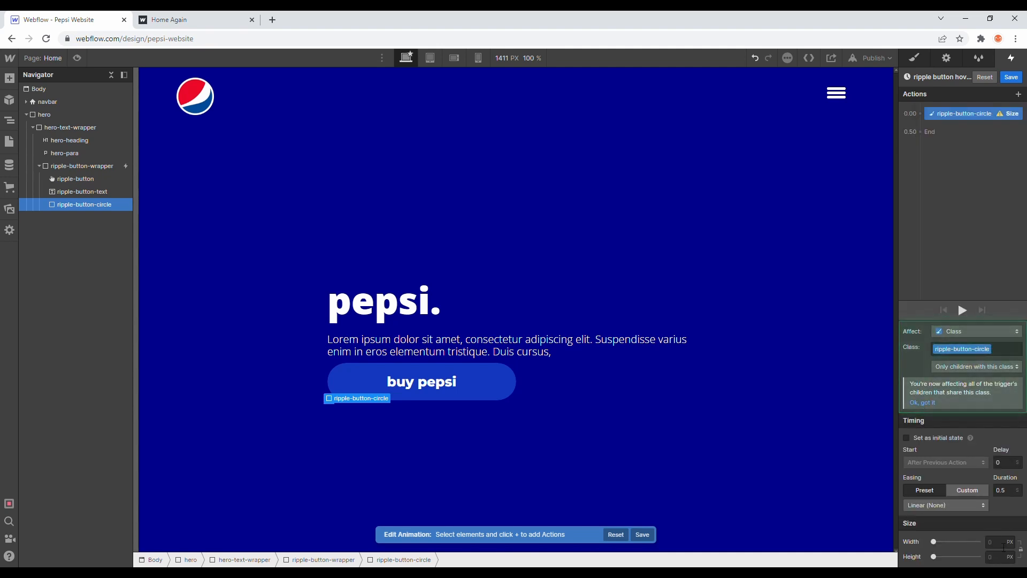
pyautogui.click(999, 542)
pyautogui.write('0')
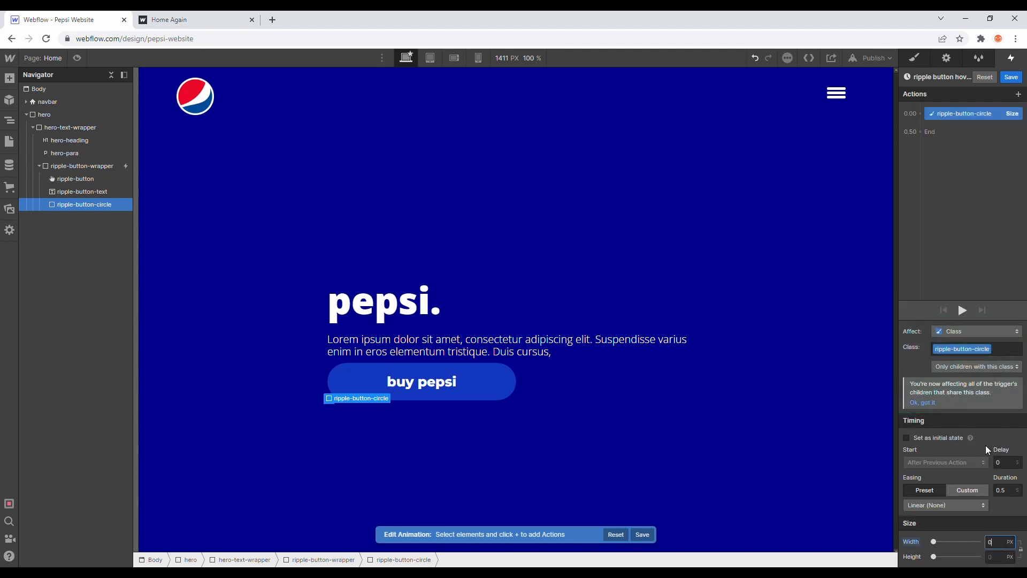
pyautogui.click(1020, 549)
pyautogui.click(1011, 77)
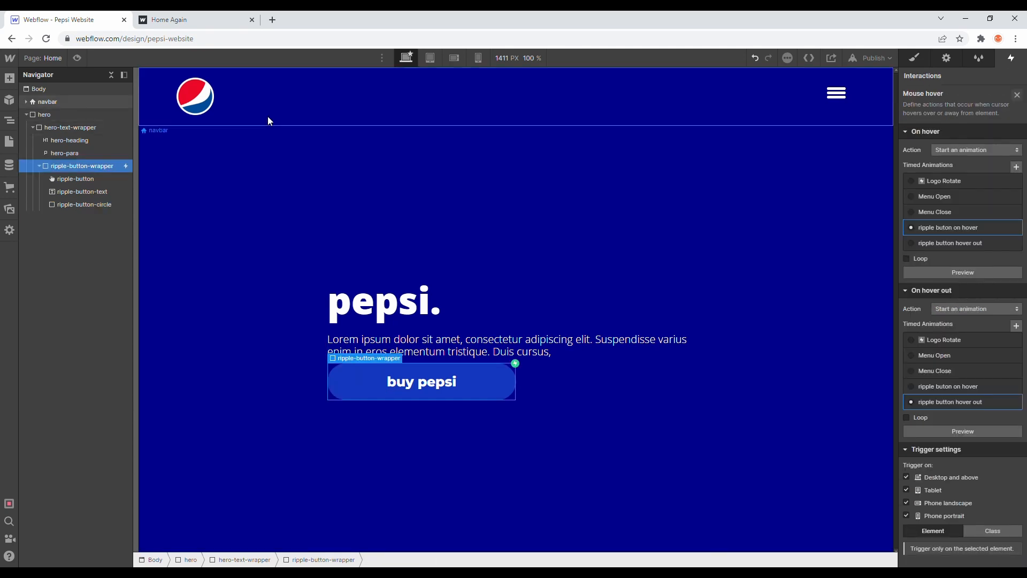
pyautogui.click(77, 58)
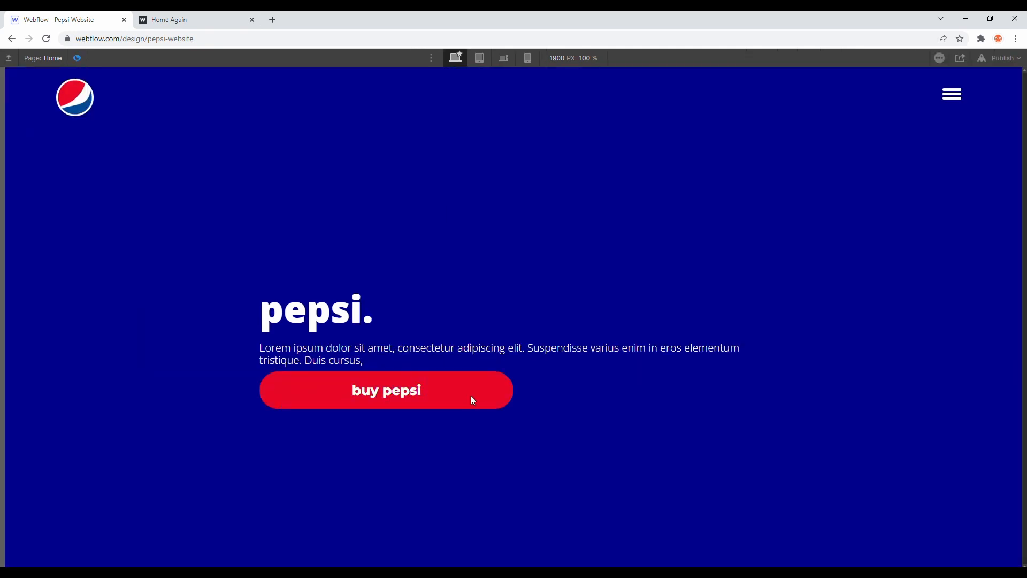
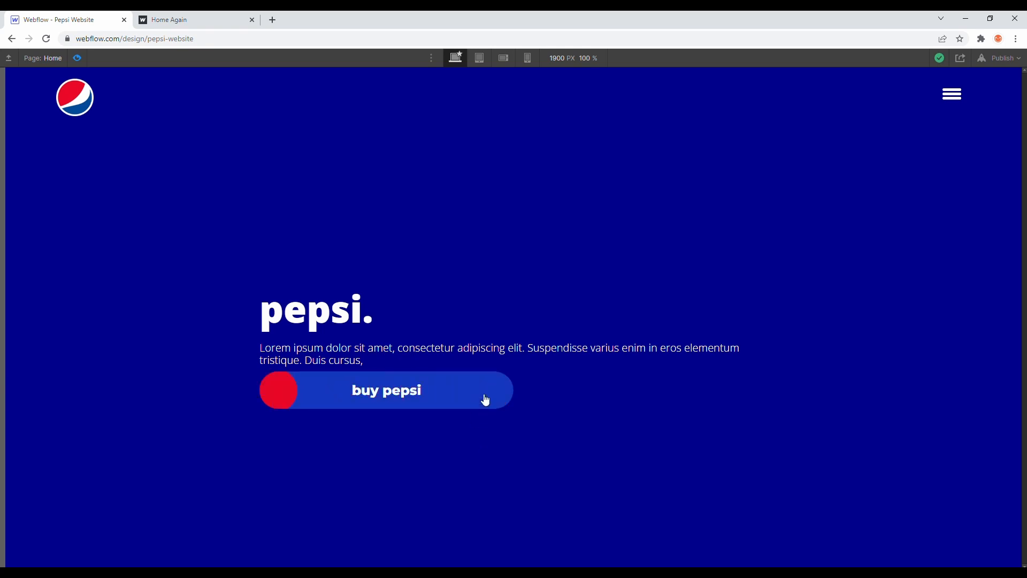
# Step: Compare the button's hover with the Home Again reference page and set ripple-button-wrapper's cursor to pointer
pyautogui.click(197, 17)
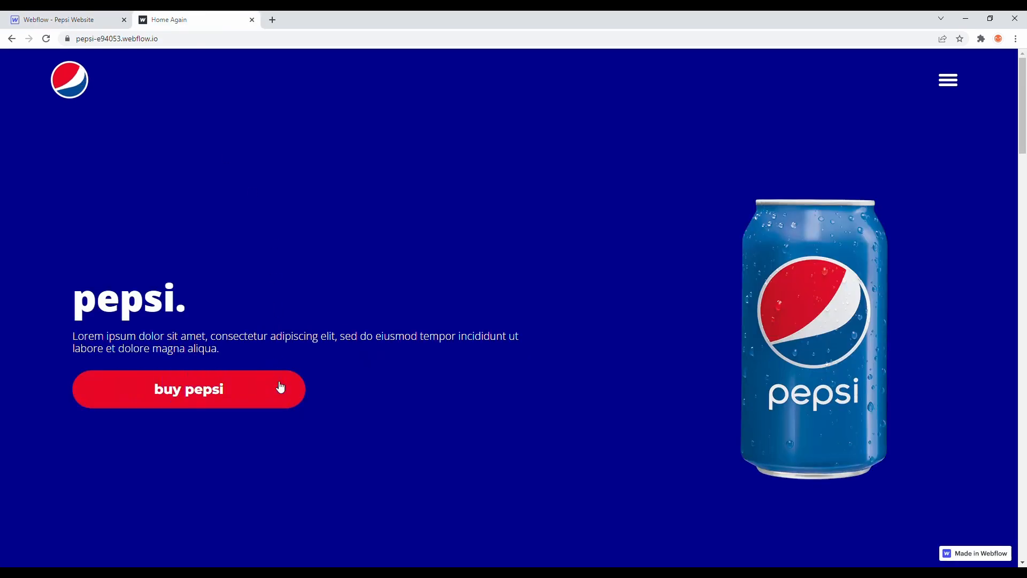
pyautogui.click(86, 16)
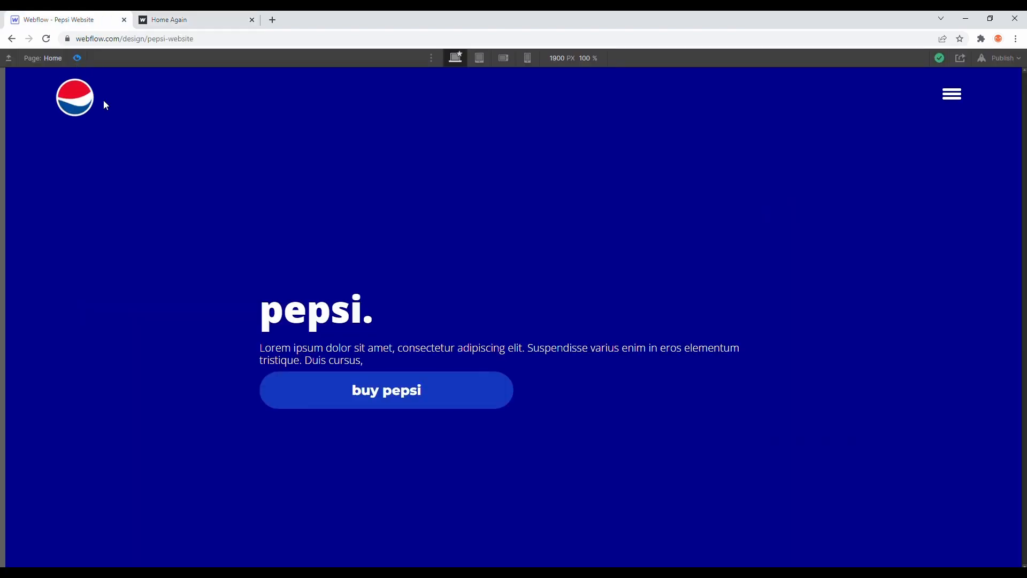
pyautogui.hotkey('shift', 'p')
pyautogui.click(919, 59)
pyautogui.scroll(-10, 932, 468)
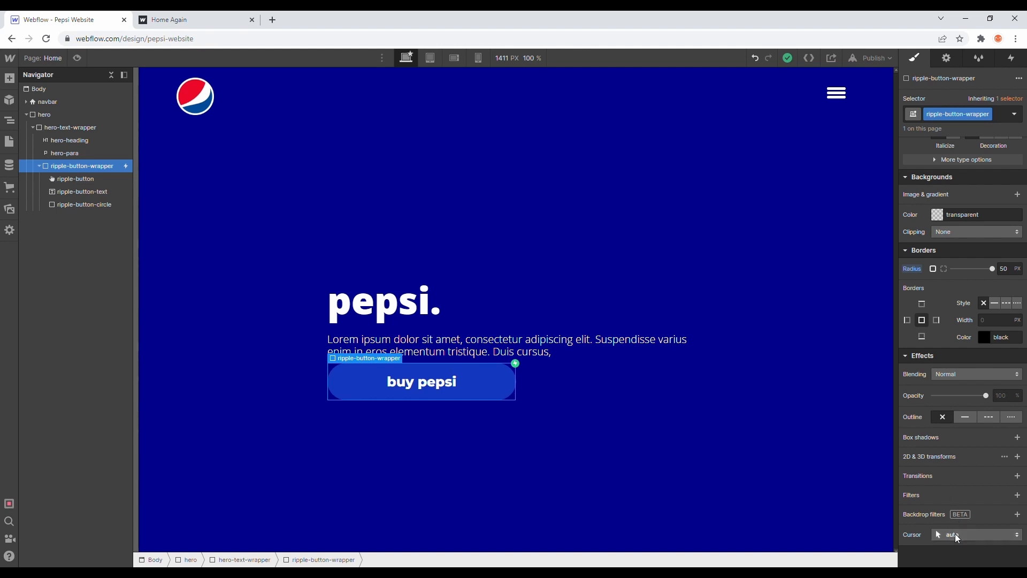
pyautogui.click(955, 534)
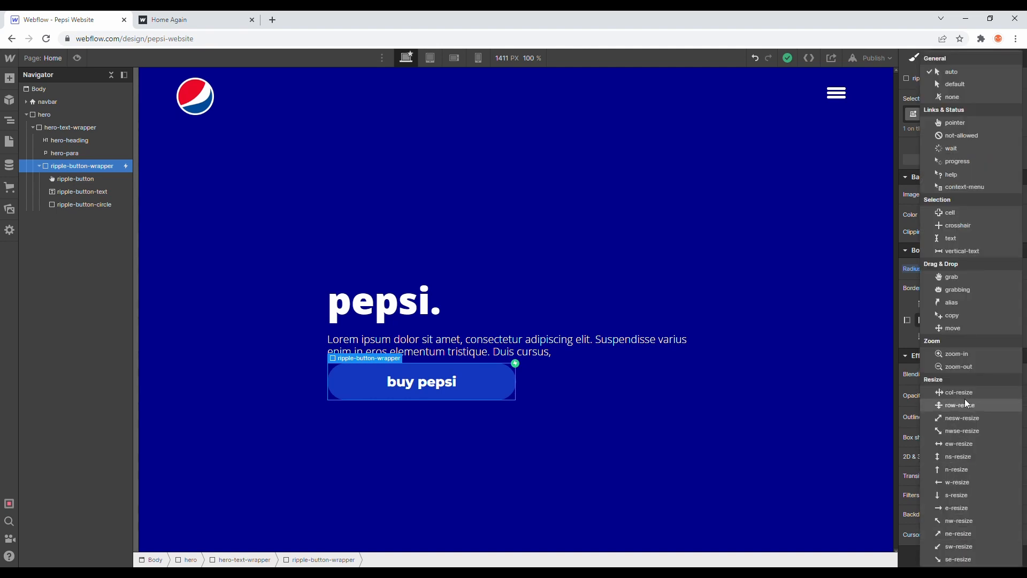
pyautogui.click(971, 121)
# Step: Set the cursor of ripple-button-circle and ripple-button-text to pointer, and preview the button's hover
pyautogui.click(88, 204)
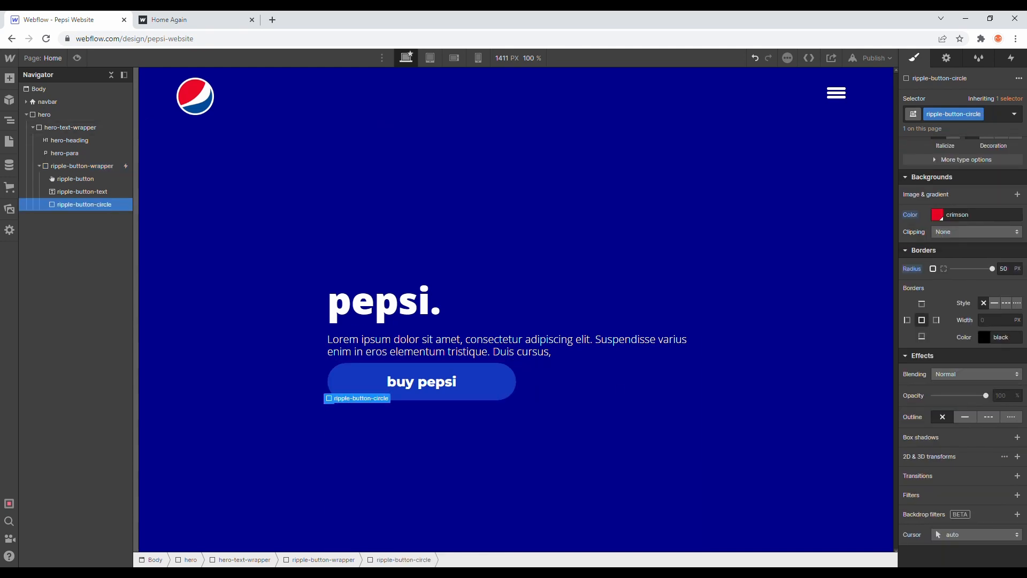
pyautogui.click(999, 534)
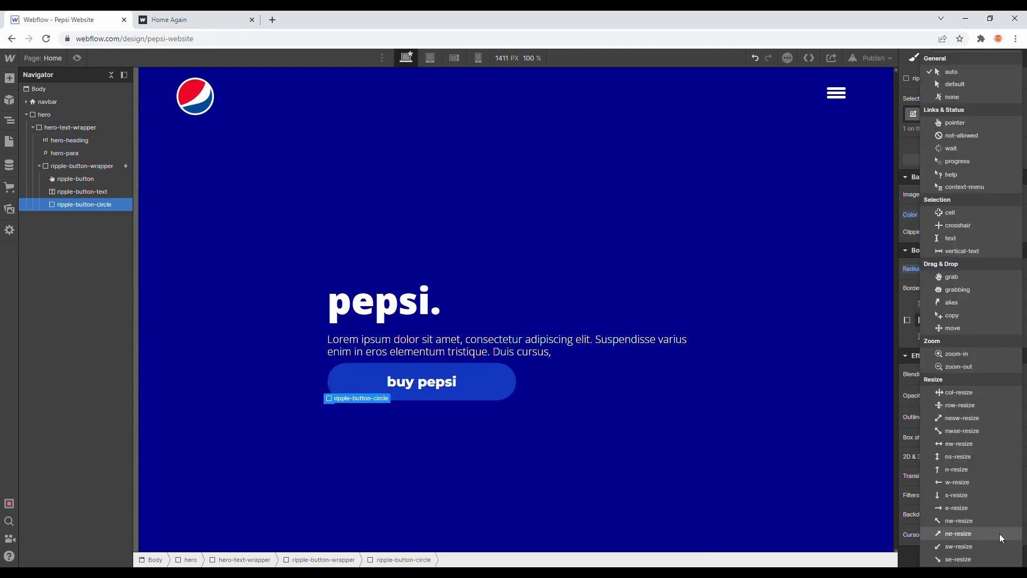
pyautogui.click(970, 123)
pyautogui.click(422, 381)
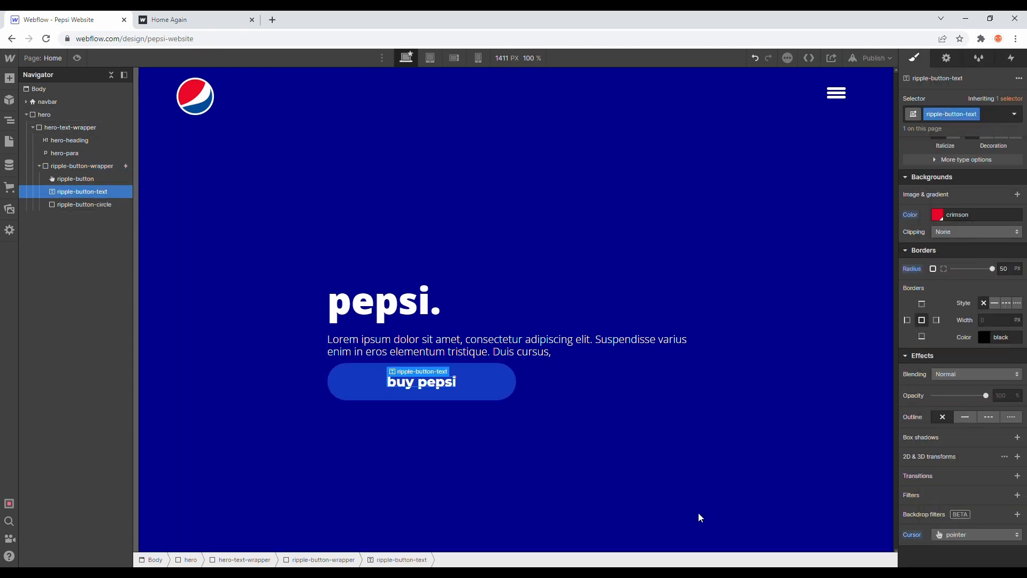
pyautogui.click(978, 533)
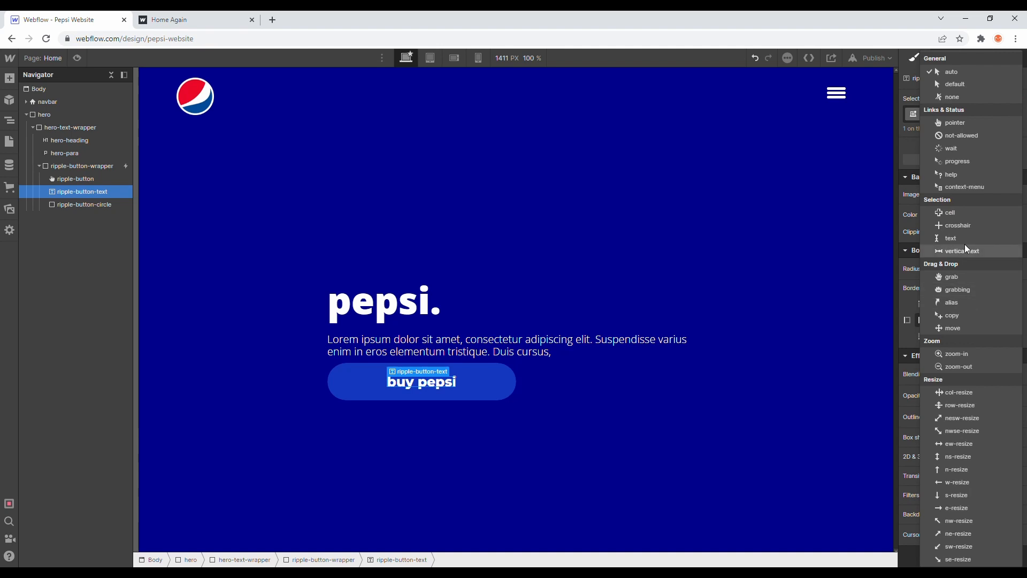
pyautogui.click(955, 123)
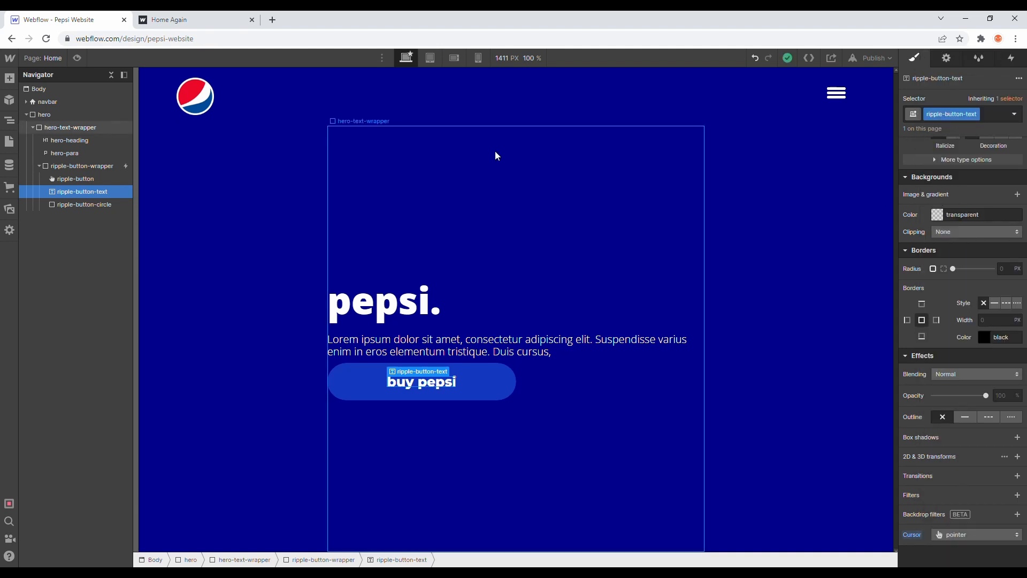
pyautogui.click(77, 58)
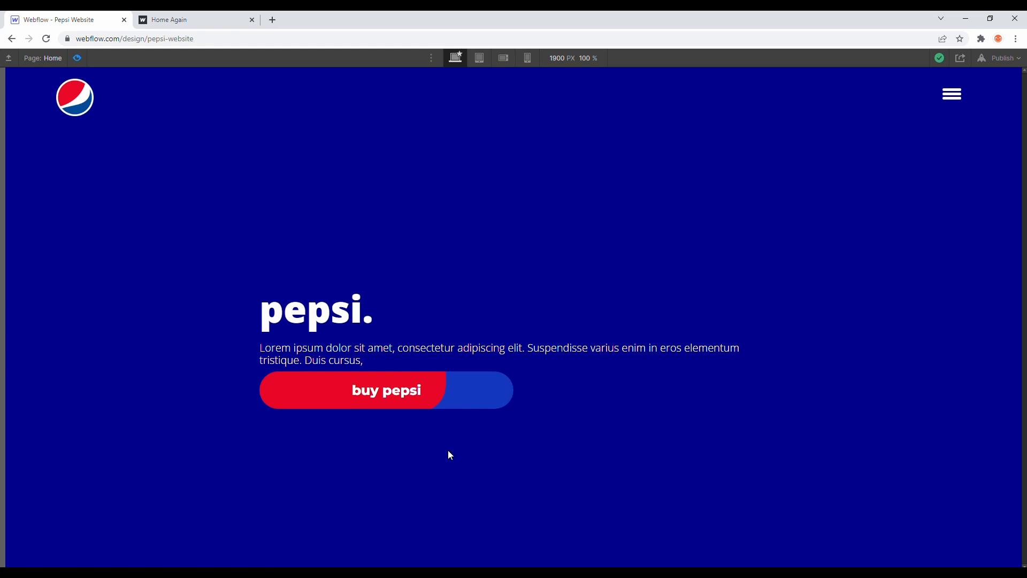
pyautogui.click(77, 58)
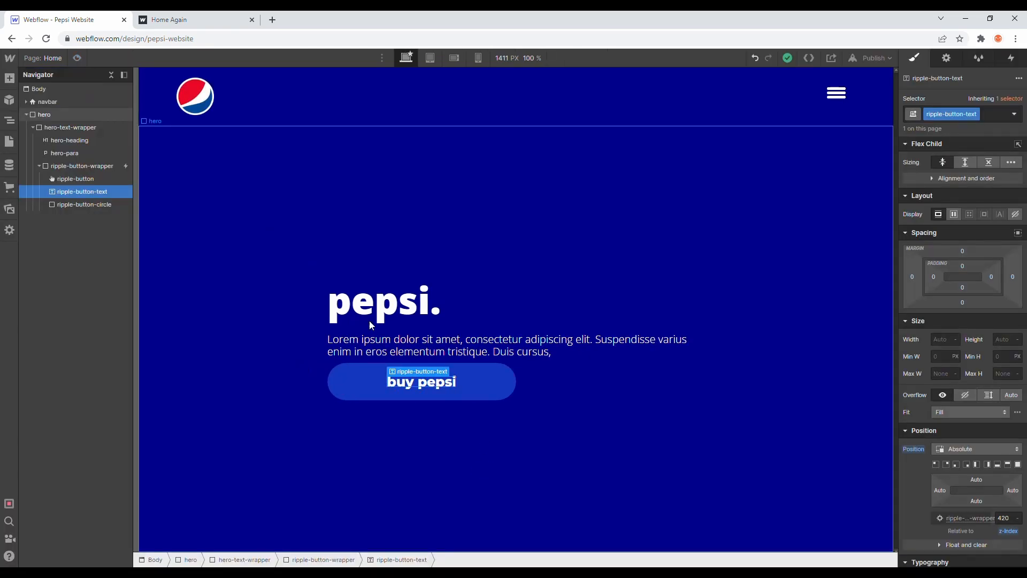
# Step: Set the bottom margin of the hero-para paragraph to 30 px
pyautogui.click(481, 371)
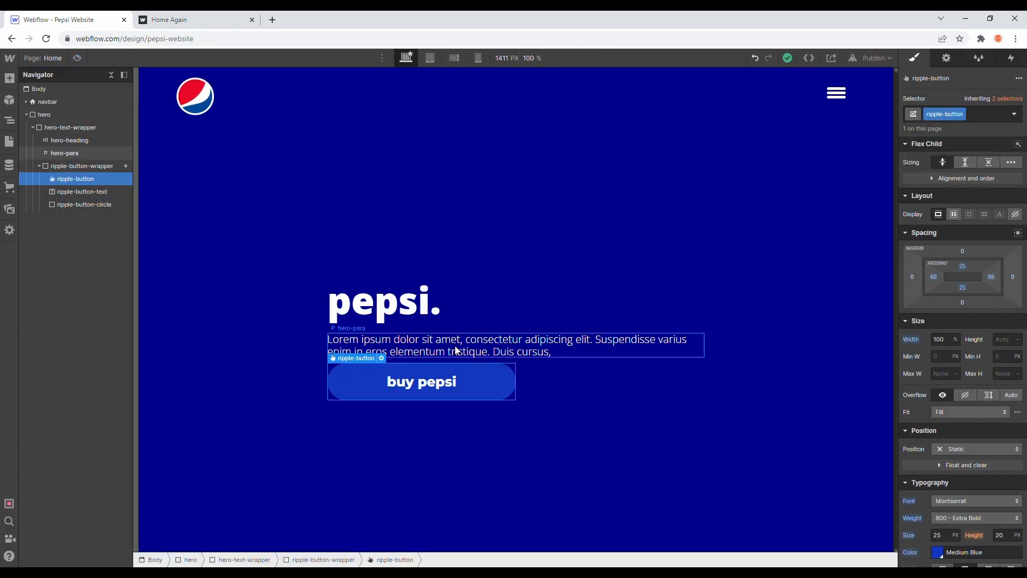
pyautogui.click(535, 345)
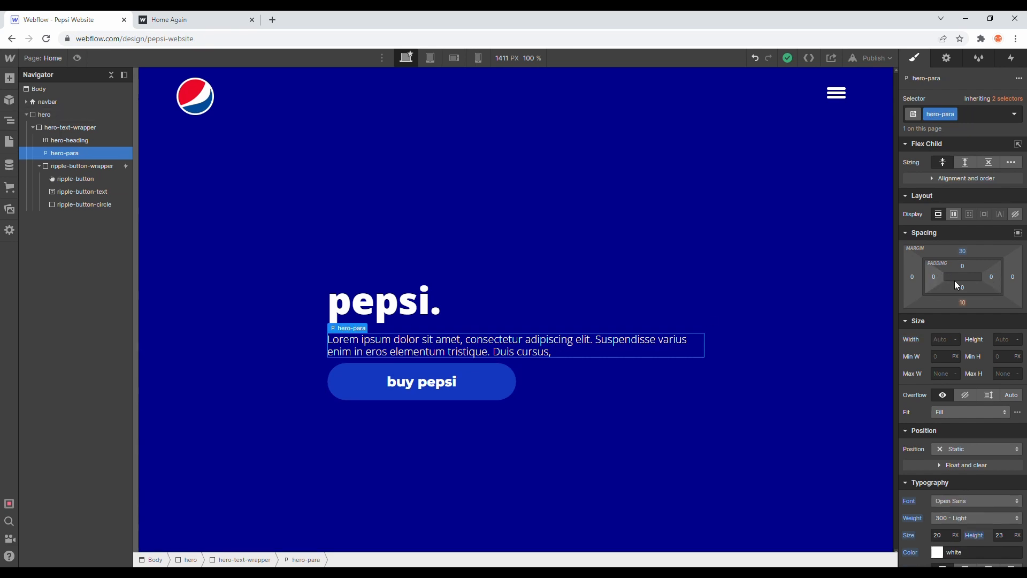
pyautogui.click(964, 303)
pyautogui.write('30')
pyautogui.press('Return')
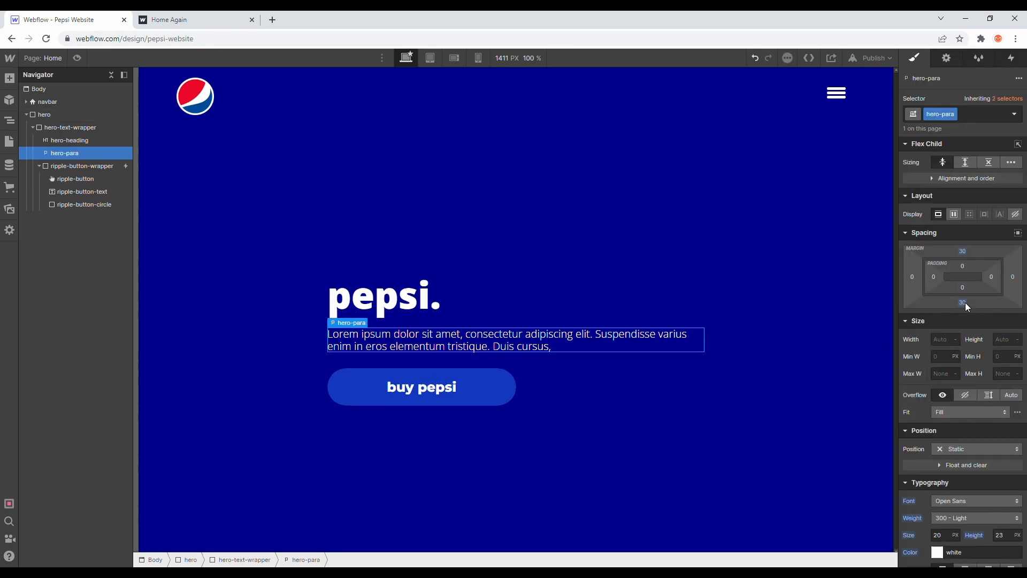
# Step: Check the reference page's hero layout and add a Div Block inside hero, below the collapsed hero-text-wrapper
pyautogui.click(680, 187)
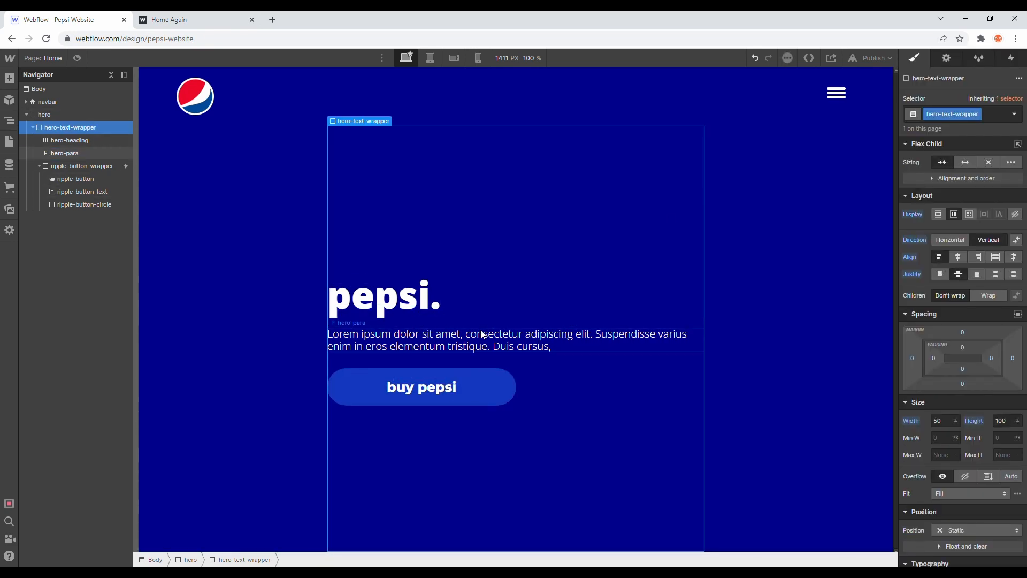
pyautogui.click(33, 128)
pyautogui.click(175, 19)
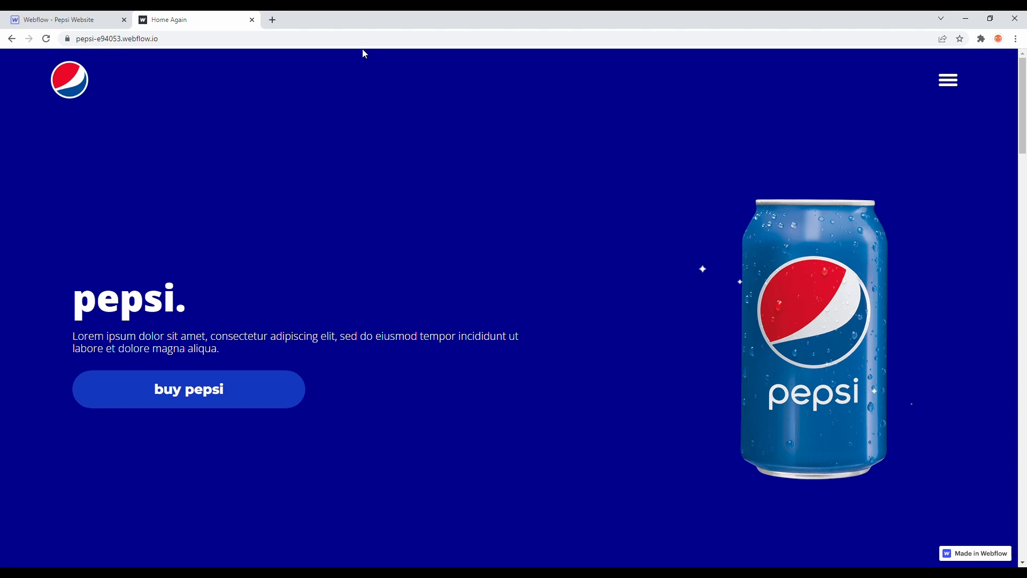
pyautogui.click(59, 19)
pyautogui.click(9, 78)
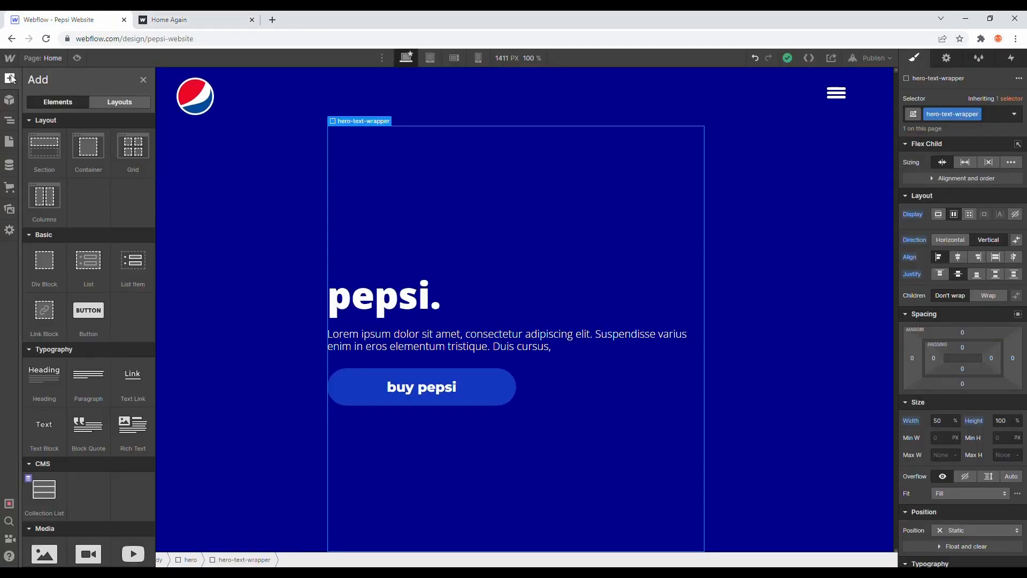
pyautogui.moveTo(56, 280); pyautogui.dragTo(104, 153)
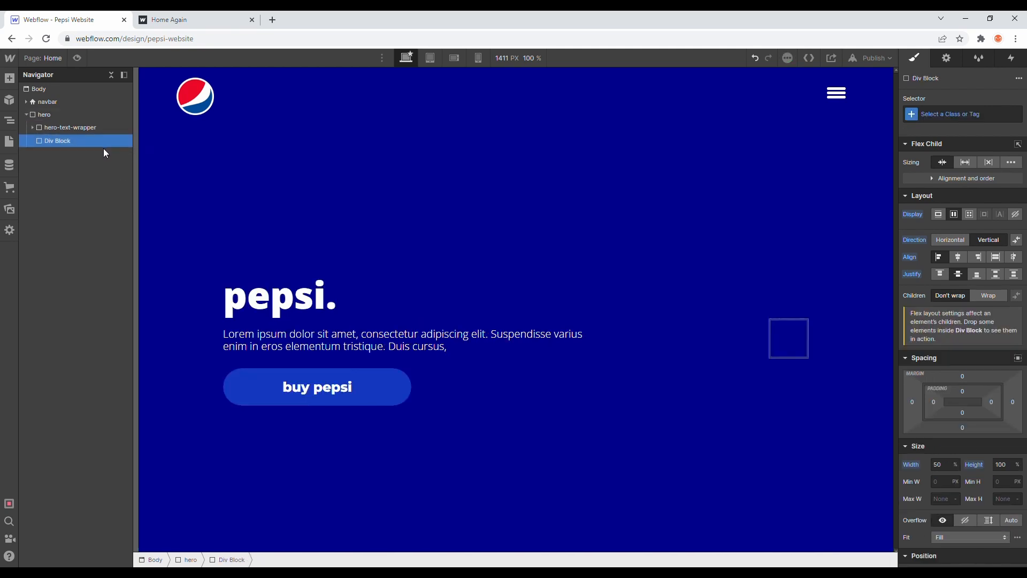
# Step: Give the new div block in hero the class hero-immage-wrapper
pyautogui.click(944, 114)
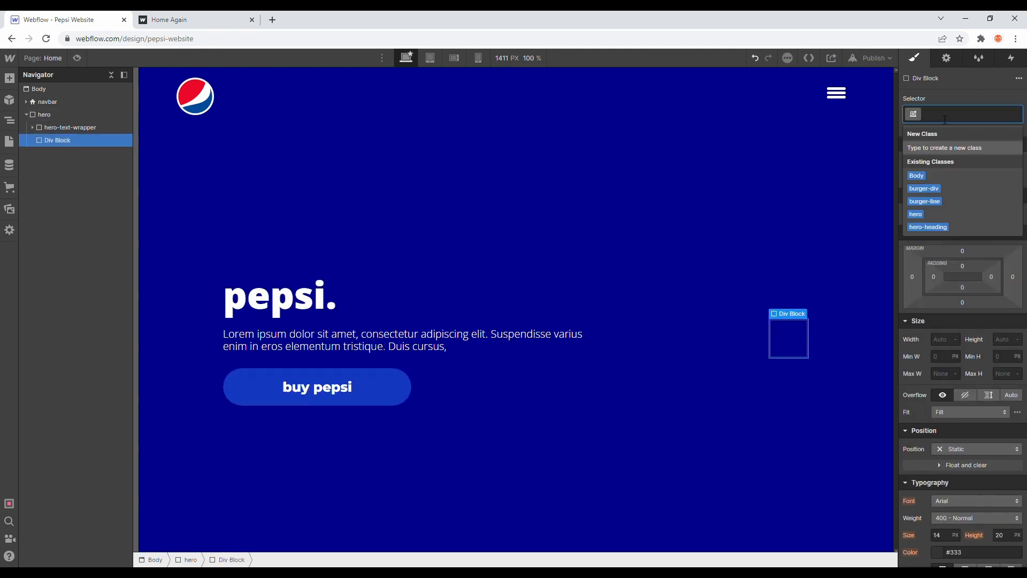
pyautogui.write('hero-imm')
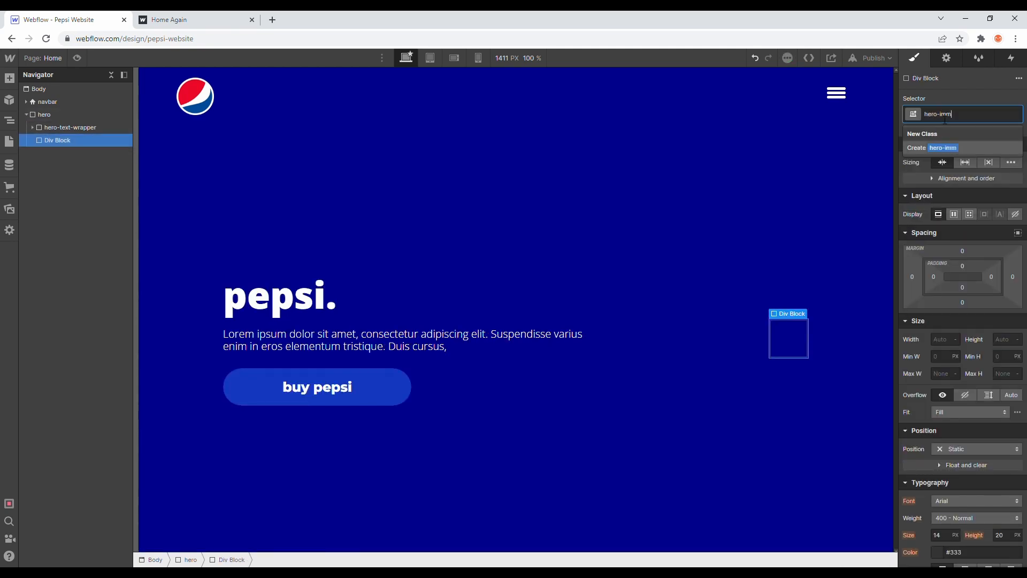
pyautogui.write('age-wrapper')
pyautogui.press('Return')
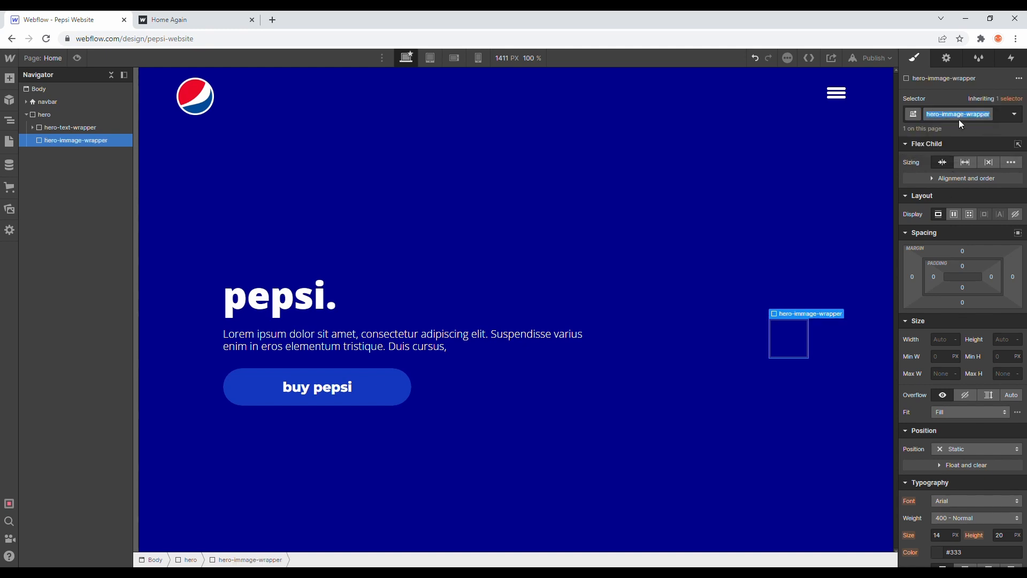
# Step: Correct the spelling of the new div block's class by renaming it to hero-image-wrapper
pyautogui.doubleClick(956, 121)
pyautogui.click(958, 119)
pyautogui.click(992, 114)
pyautogui.click(989, 115)
pyautogui.click(956, 127)
pyautogui.write('hero-image-wrapper')
pyautogui.press('Return')
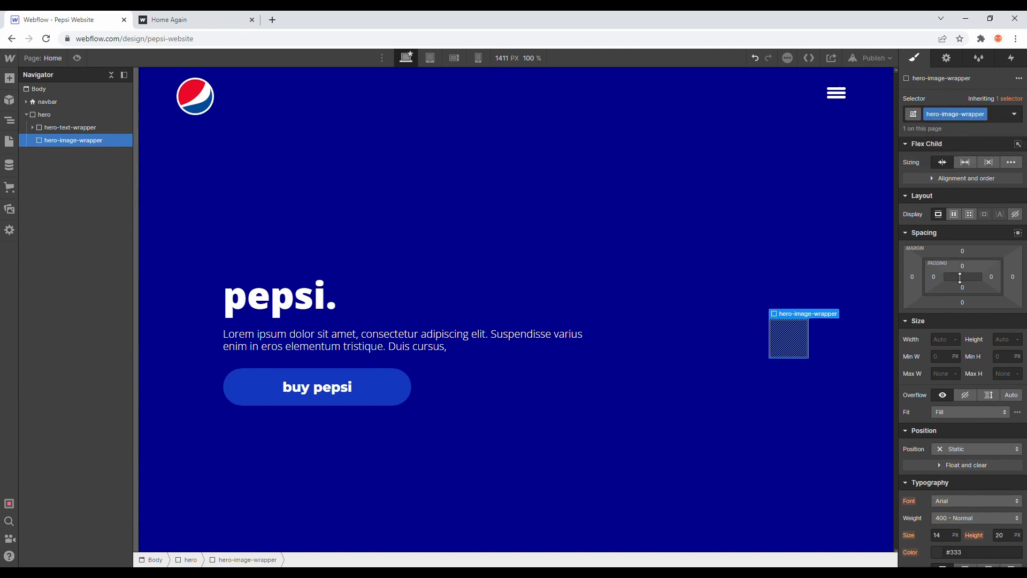
# Step: Set hero-image-wrapper's width to 30% and its height to 100%
pyautogui.click(945, 340)
pyautogui.write('30%')
pyautogui.press('Return')
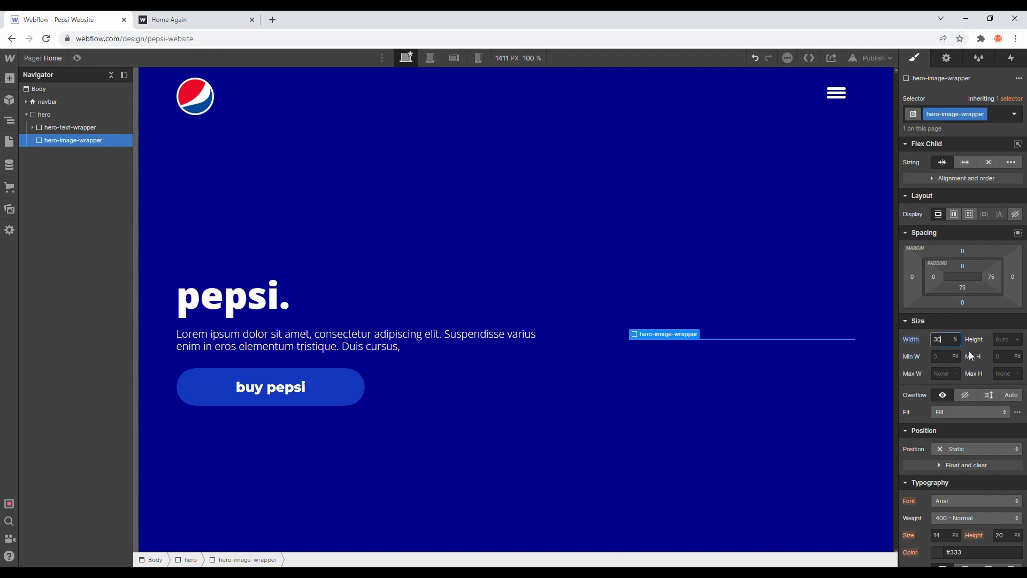
pyautogui.click(1004, 340)
pyautogui.write('100%')
pyautogui.press('Return')
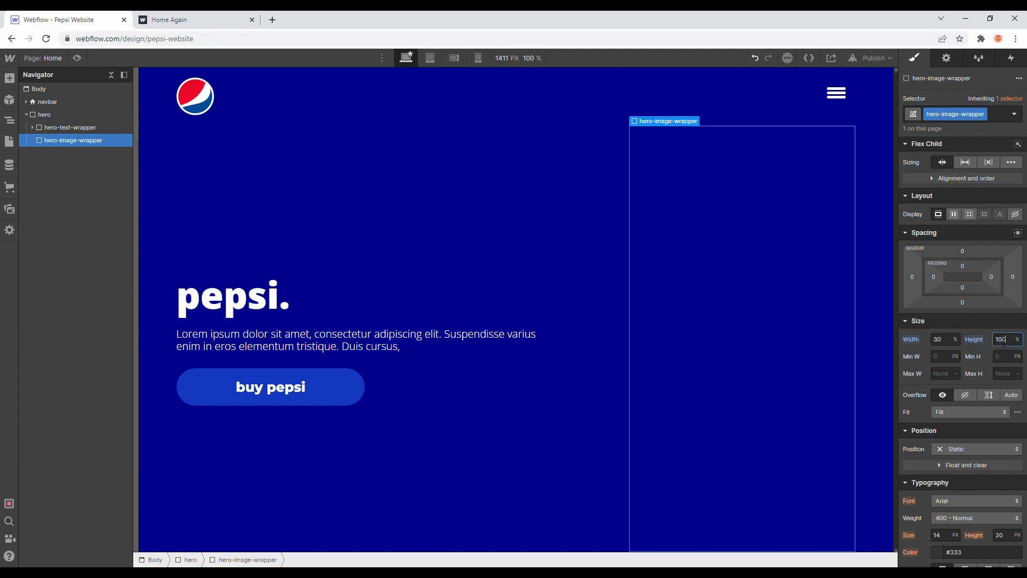
# Step: Make hero-image-wrapper a vertical flex layout with Align and Justify both set to center
pyautogui.click(100, 131)
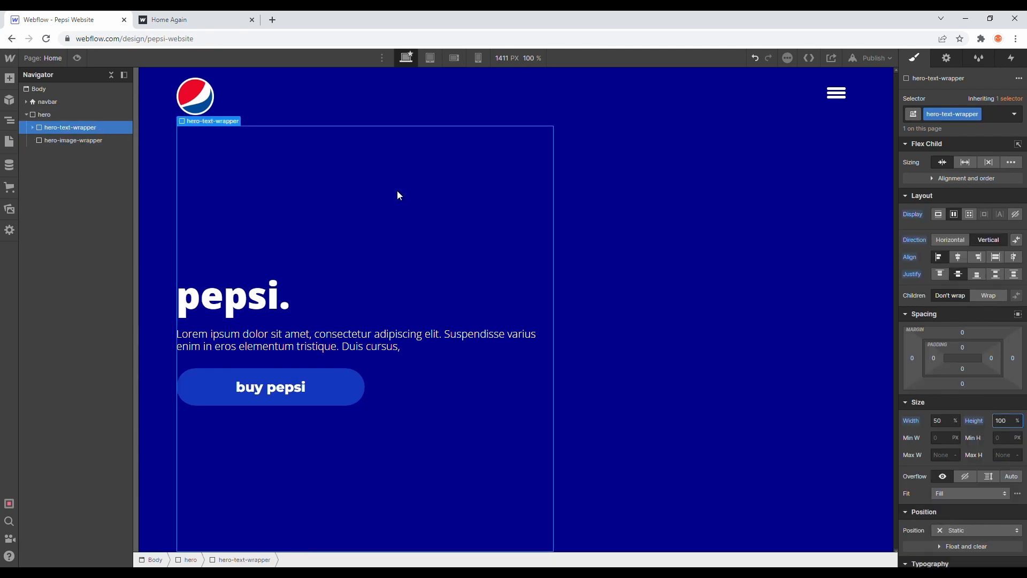
pyautogui.click(77, 139)
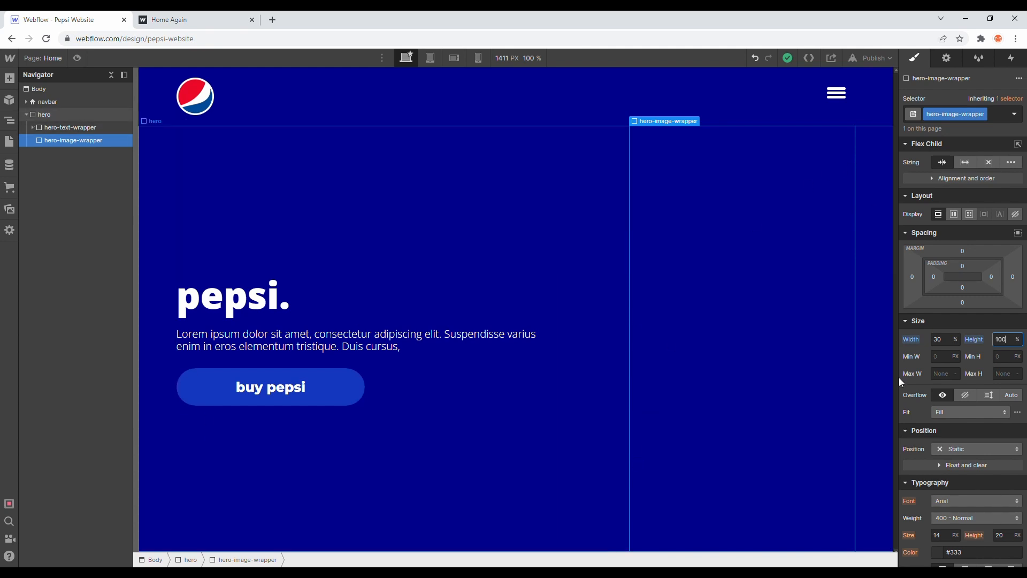
pyautogui.click(220, 15)
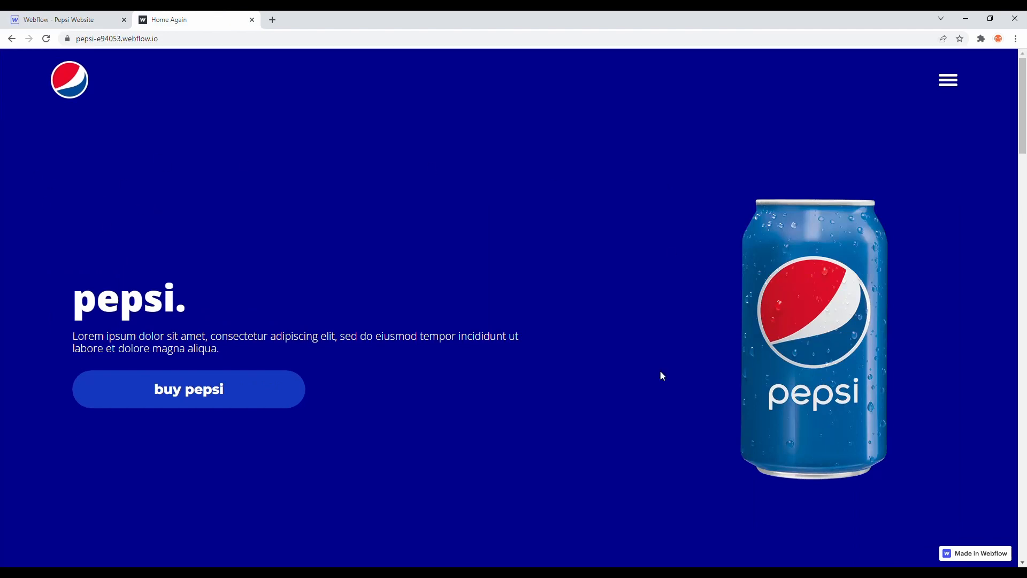
pyautogui.click(88, 16)
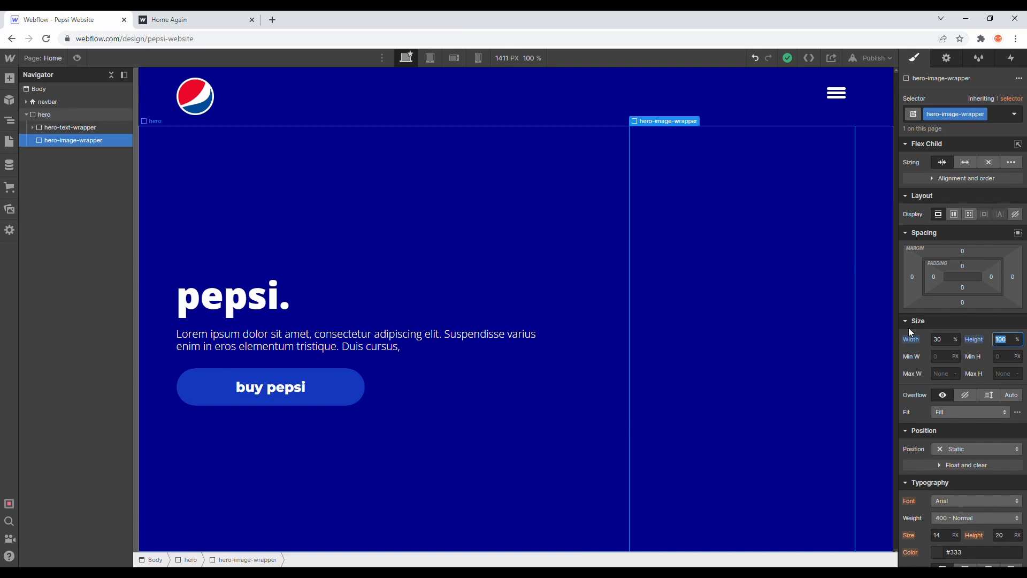
pyautogui.click(952, 215)
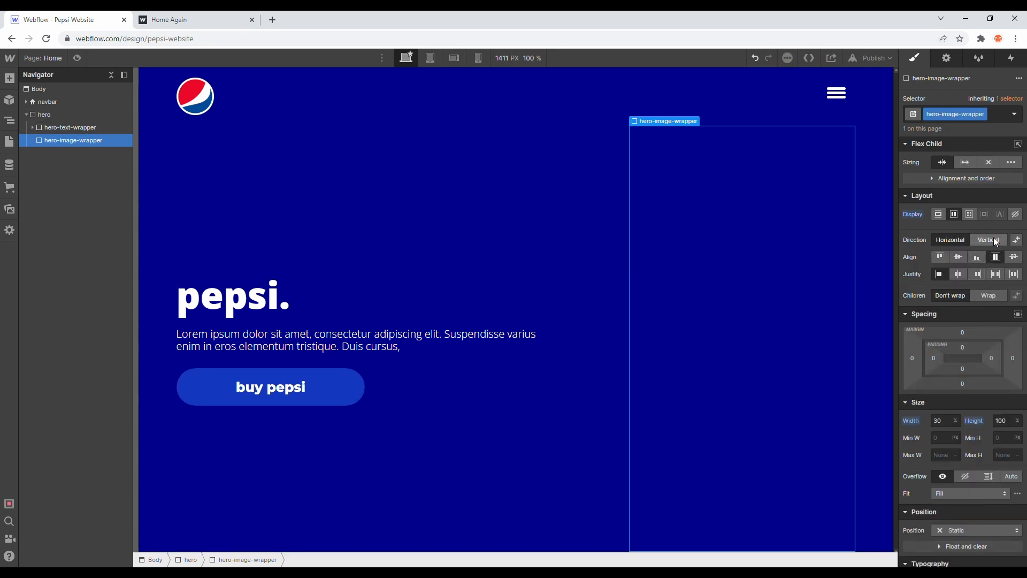
pyautogui.click(995, 241)
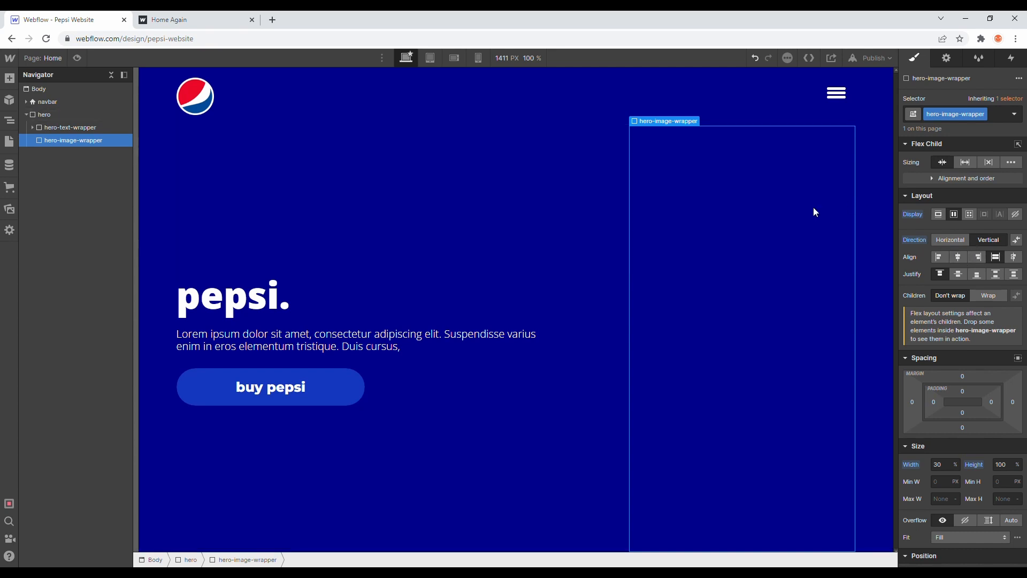
pyautogui.click(958, 259)
pyautogui.click(959, 275)
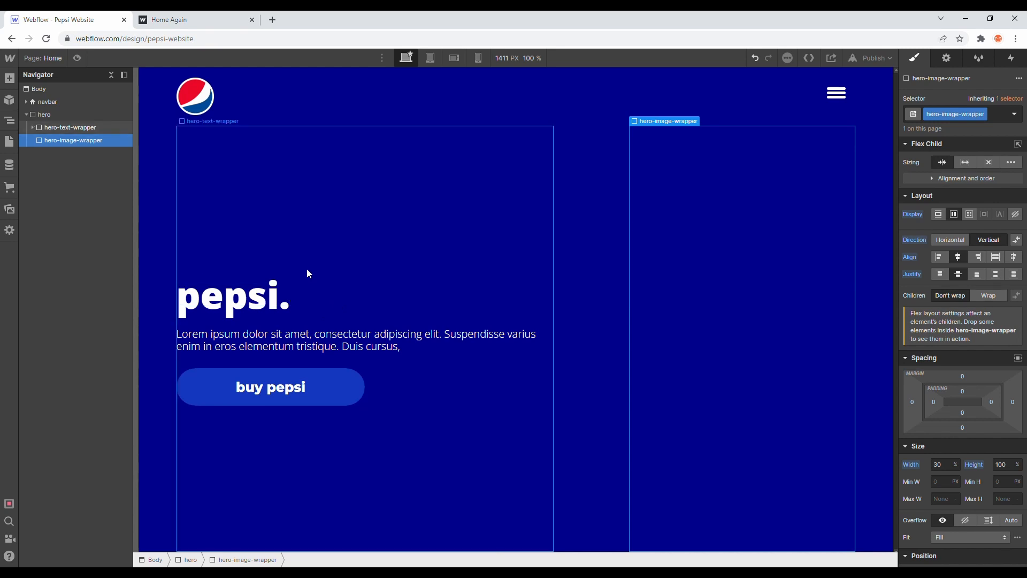
# Step: Place the hero-pepsi-can.png image from the site's assets inside hero-image-wrapper
pyautogui.click(10, 79)
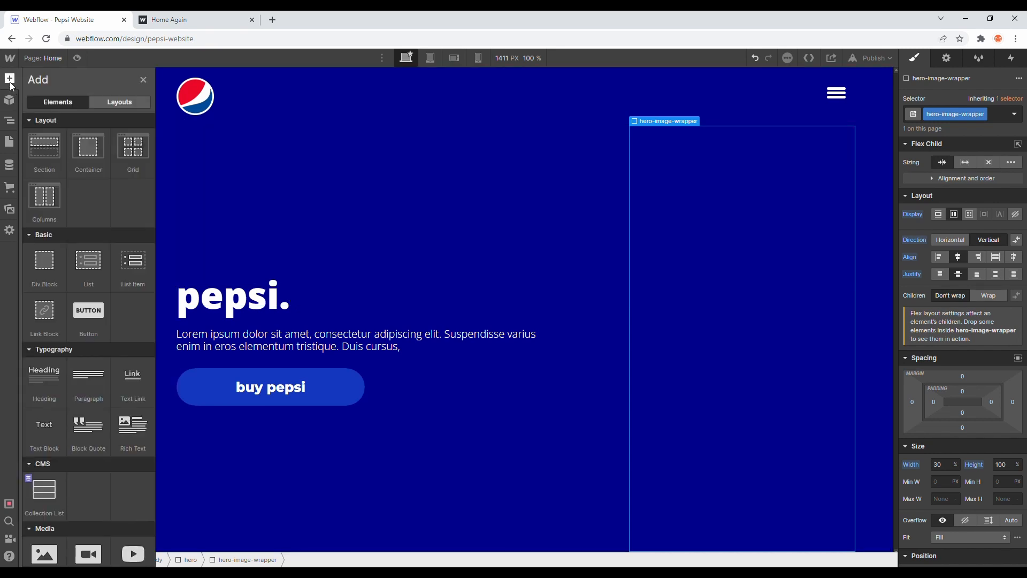
pyautogui.click(12, 210)
pyautogui.moveTo(92, 373); pyautogui.dragTo(82, 150)
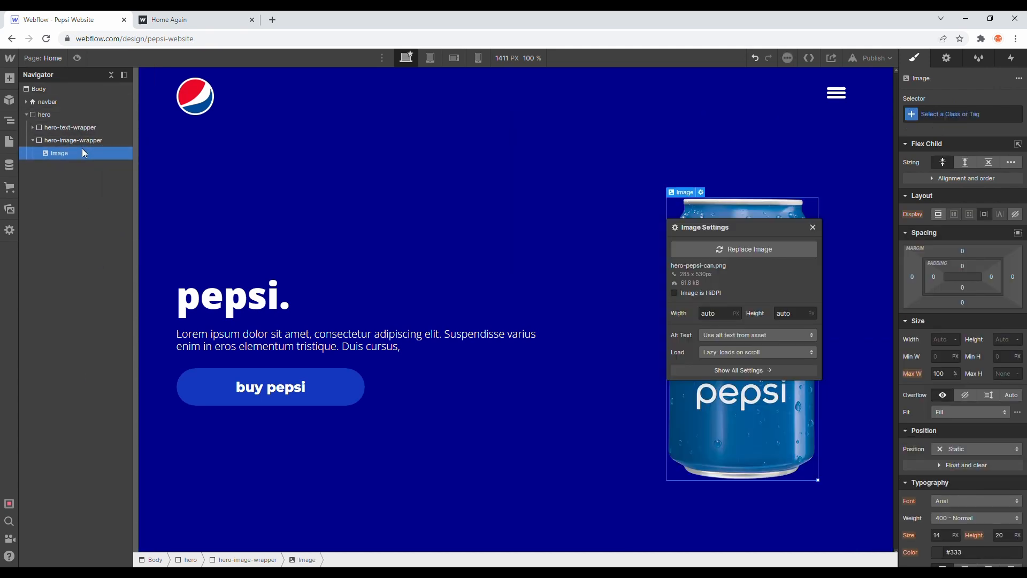
# Step: Give the Pepsi can image the class hero-image
pyautogui.click(952, 116)
pyautogui.write('hero')
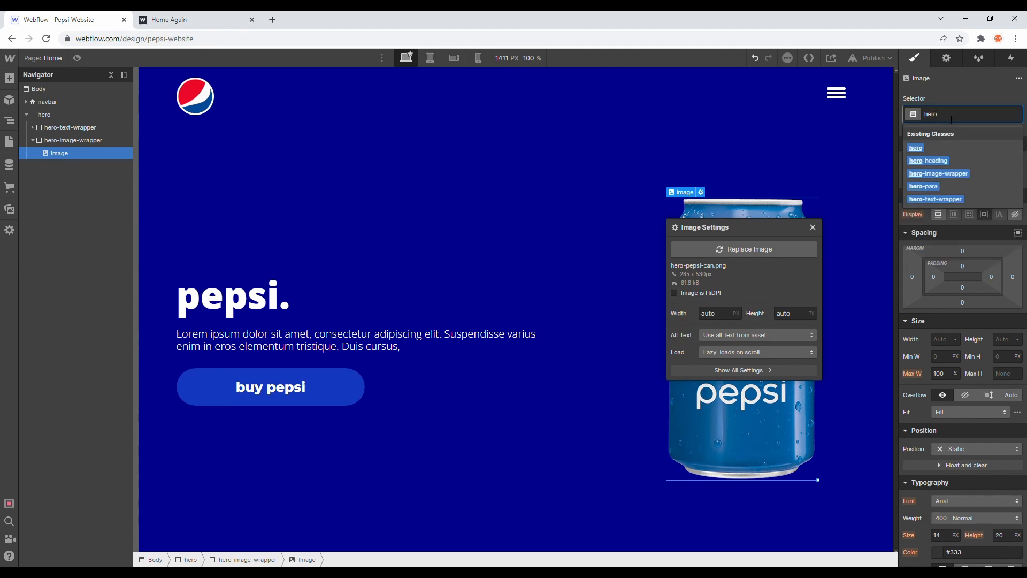
pyautogui.write('-image')
pyautogui.press('Return')
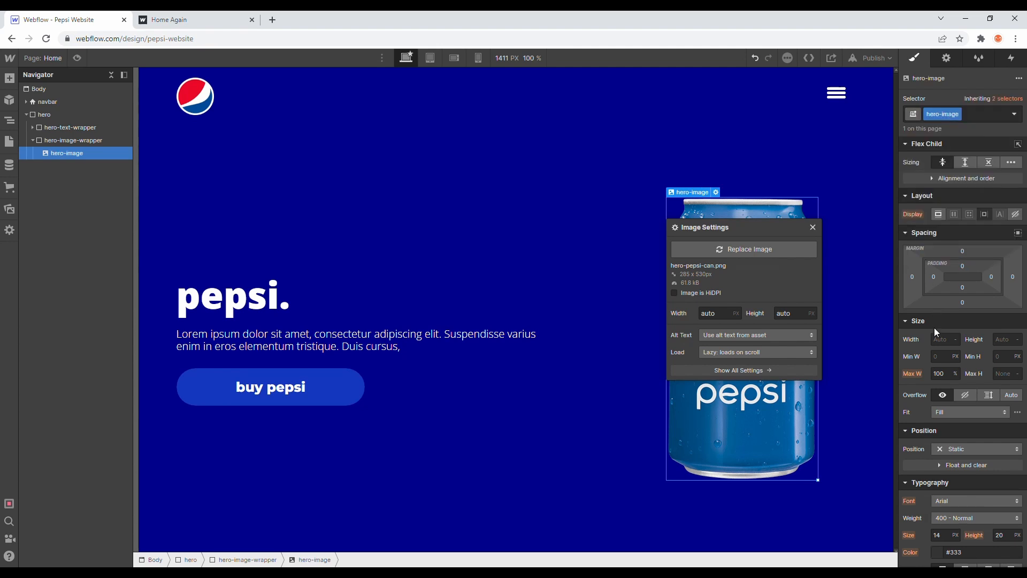
# Step: Set hero-image's width to 100% and preview the page to check the can's size
pyautogui.write('100%')
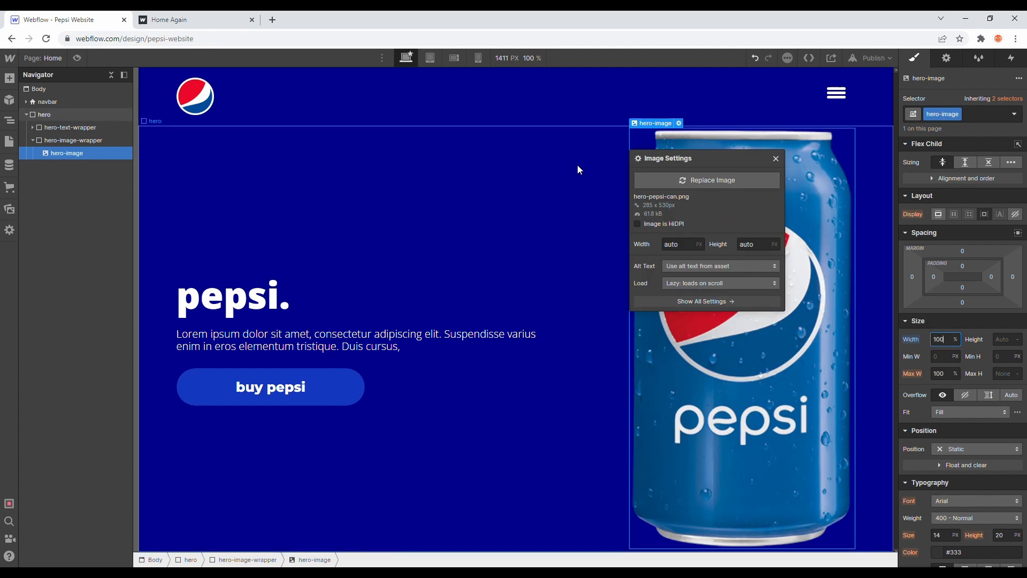
pyautogui.click(83, 59)
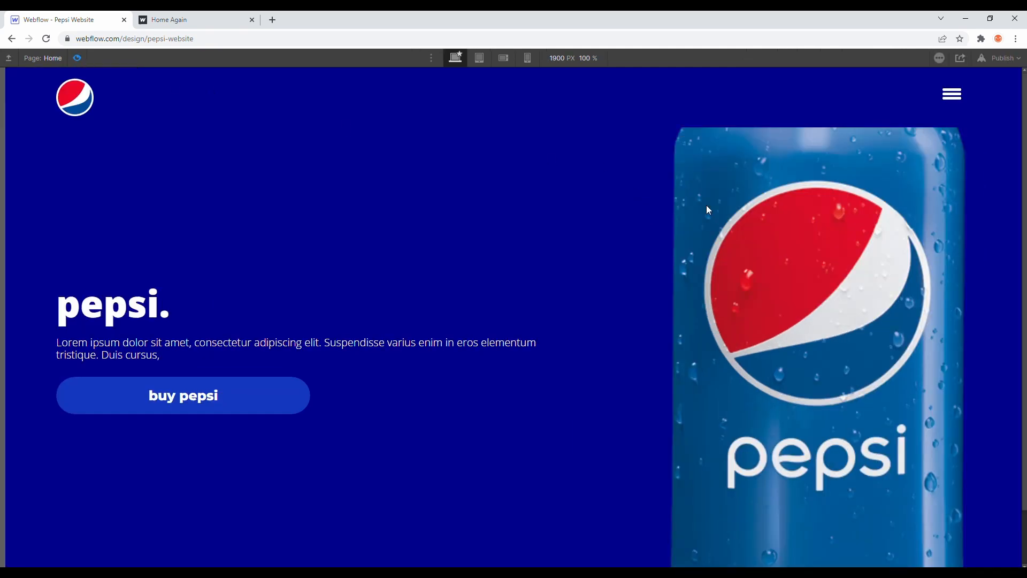
pyautogui.scroll(-1, 511, 237)
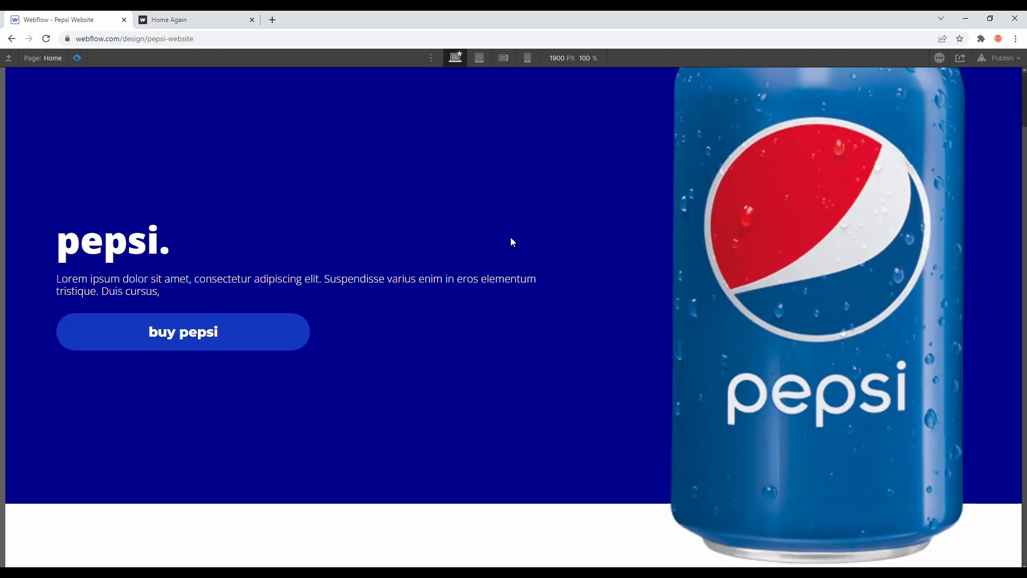
pyautogui.click(77, 58)
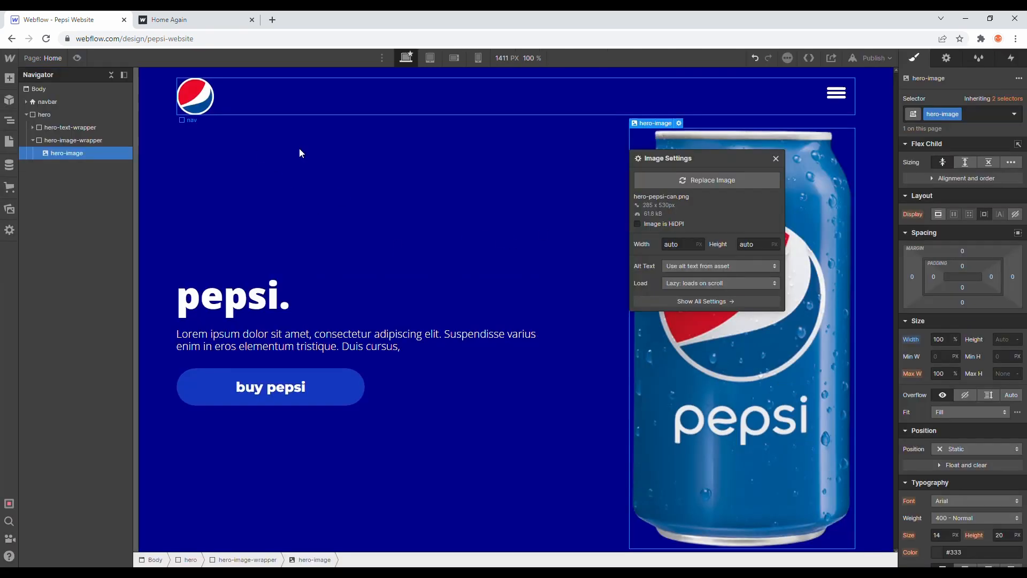
# Step: Limit hero-image to a maximum width of 300 px
pyautogui.click(940, 375)
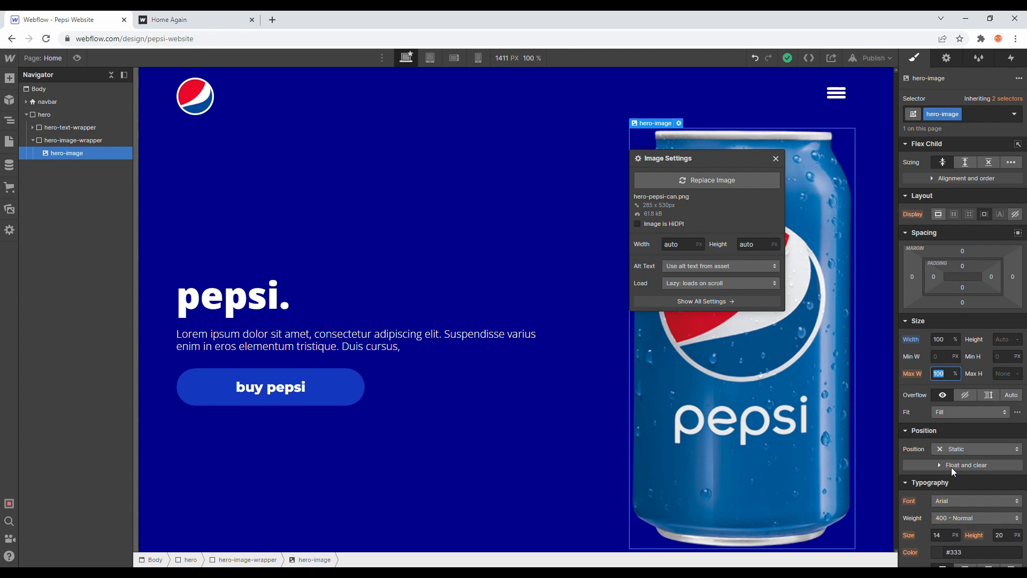
pyautogui.write('300px')
pyautogui.press('Return')
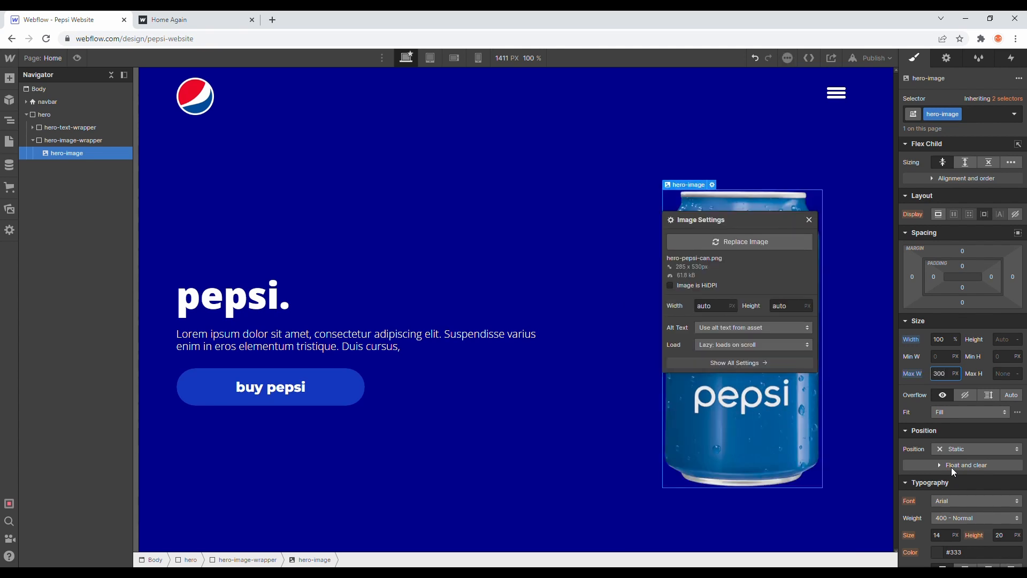
pyautogui.click(781, 120)
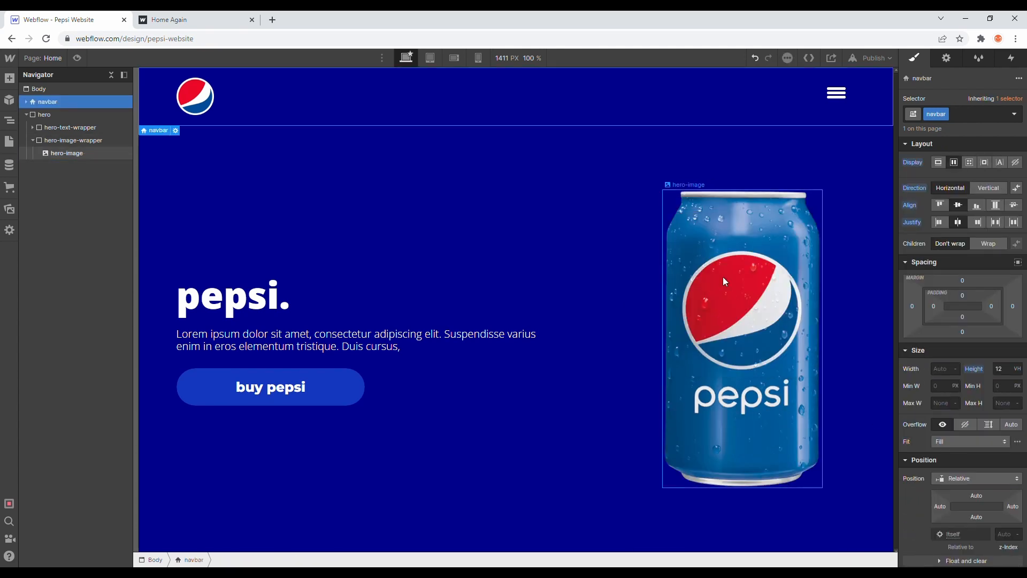
# Step: Try a maximum width of 50 px on the Pepsi can image and undo it
pyautogui.click(768, 310)
pyautogui.doubleClick(940, 374)
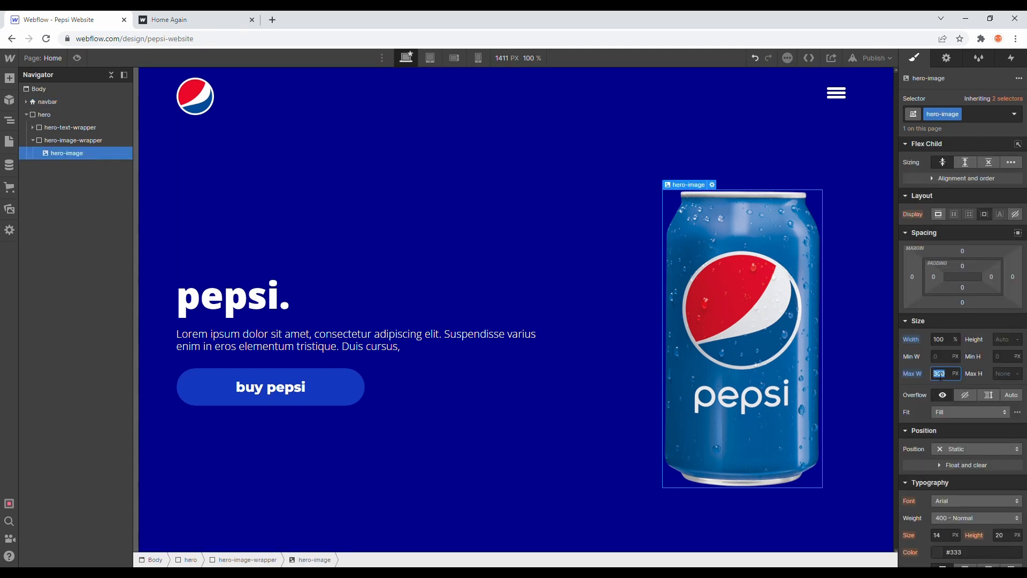
pyautogui.write('50')
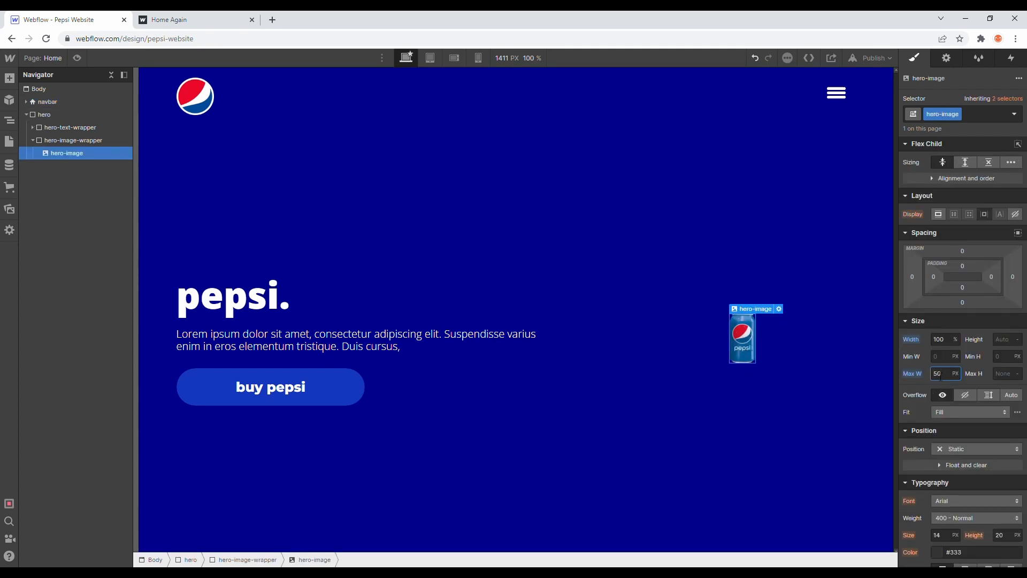
pyautogui.hotkey('ctrl', 'z')
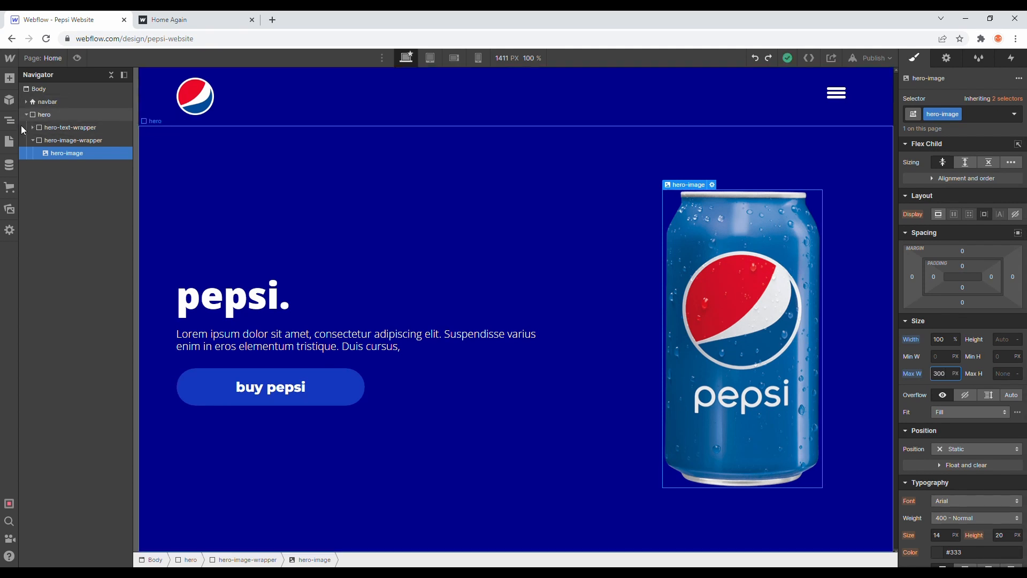
# Step: Place the lottie-sparkle.json animation from the site's assets below hero-image inside hero-image-wrapper and give it the class sparkle-lottie
pyautogui.click(9, 209)
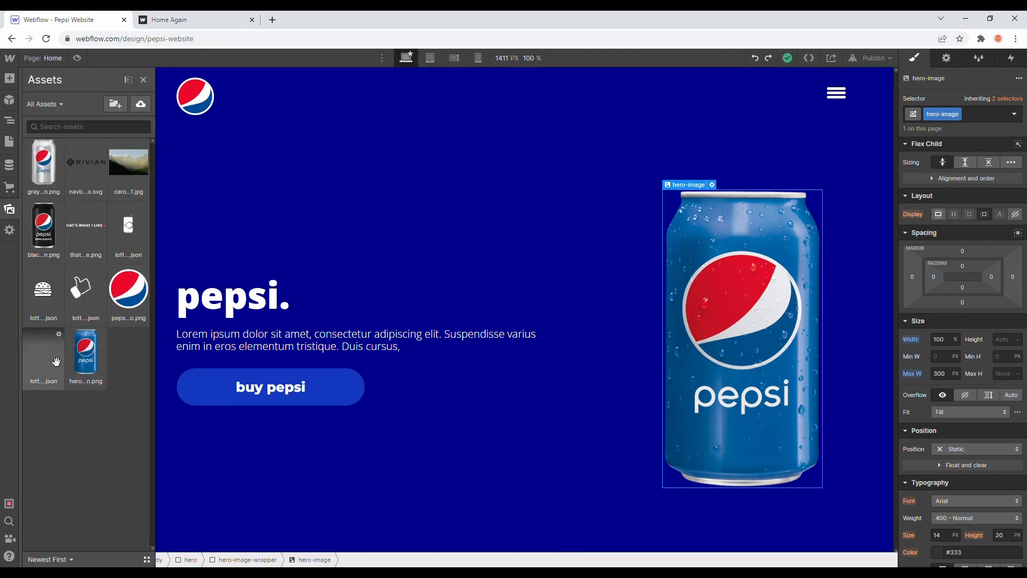
pyautogui.moveTo(55, 363); pyautogui.dragTo(97, 169)
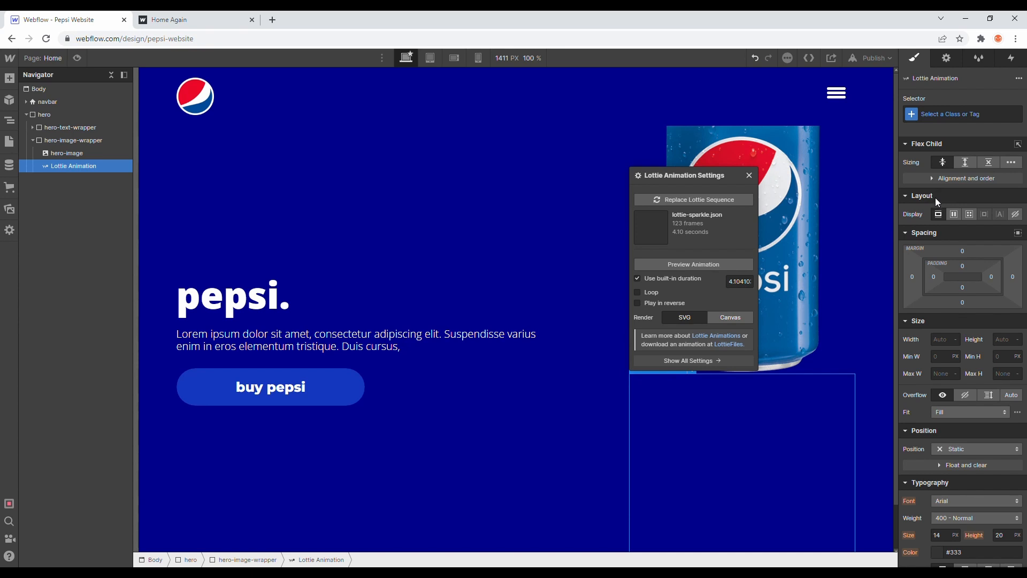
pyautogui.click(944, 115)
pyautogui.write('s')
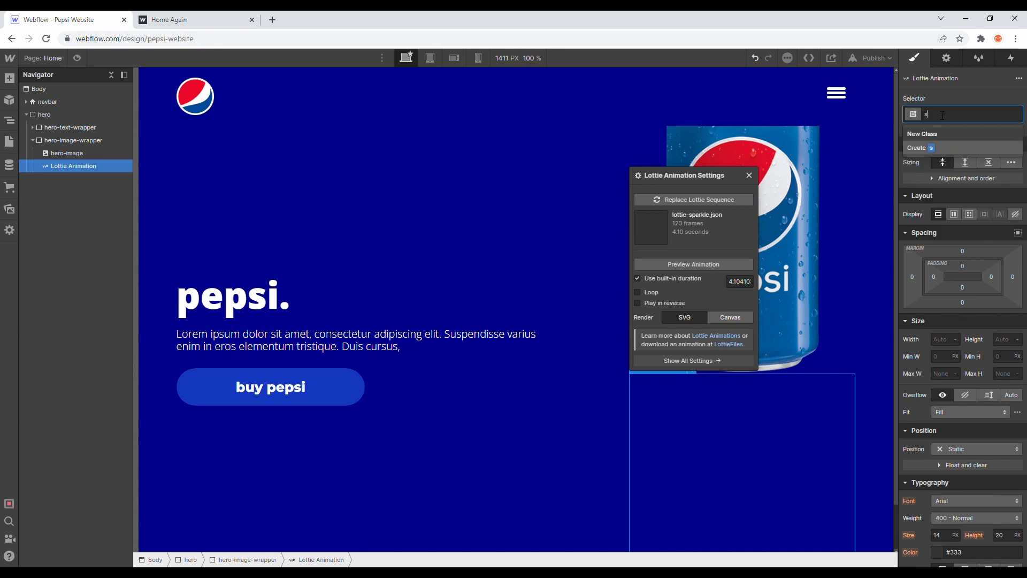
pyautogui.write('parkle-lottie')
pyautogui.press('Return')
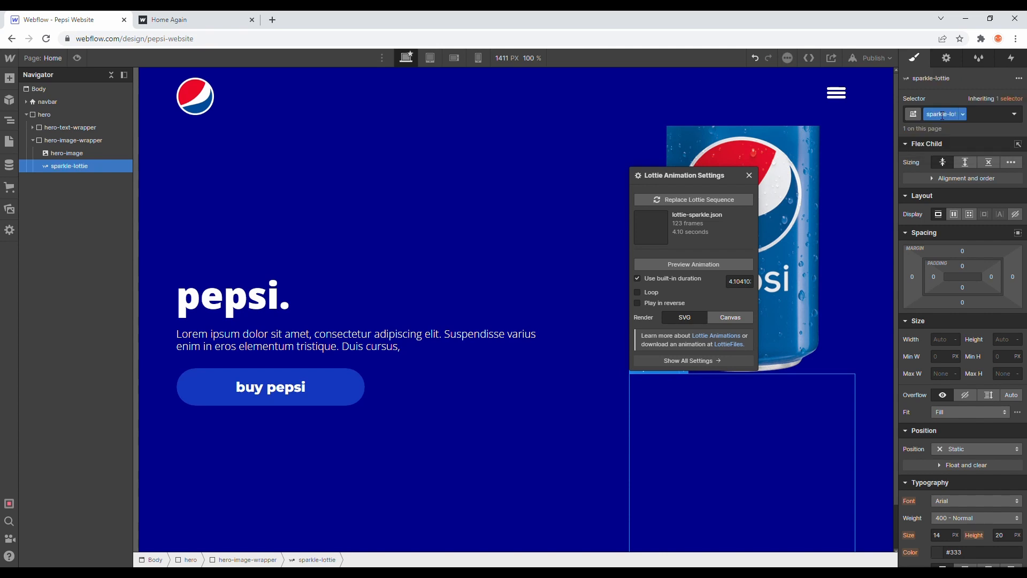
# Step: Set sparkle-lottie's position to Absolute and its width to 50%, checking the sparkle on the reference page
pyautogui.click(948, 449)
pyautogui.click(955, 475)
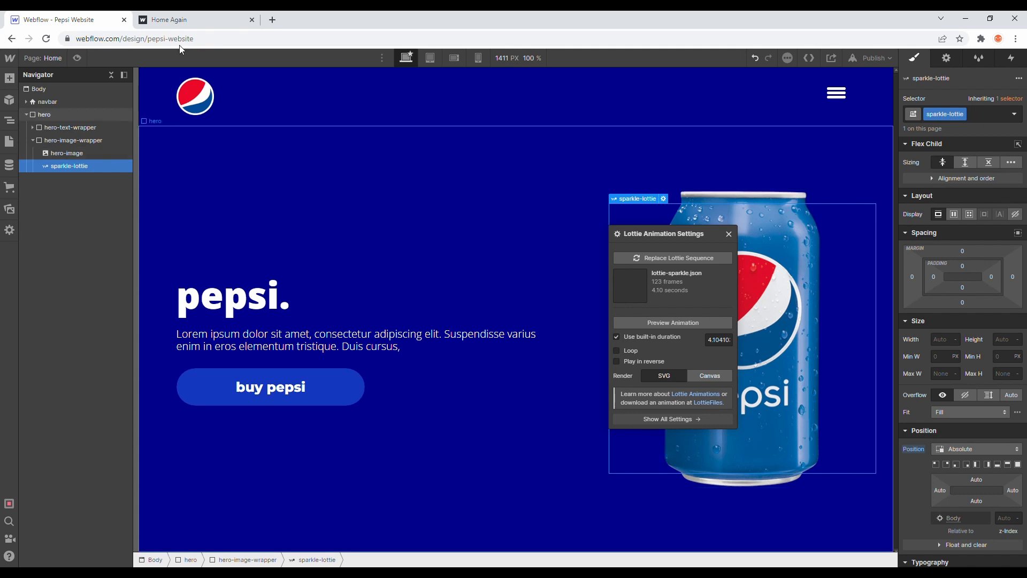
pyautogui.click(195, 17)
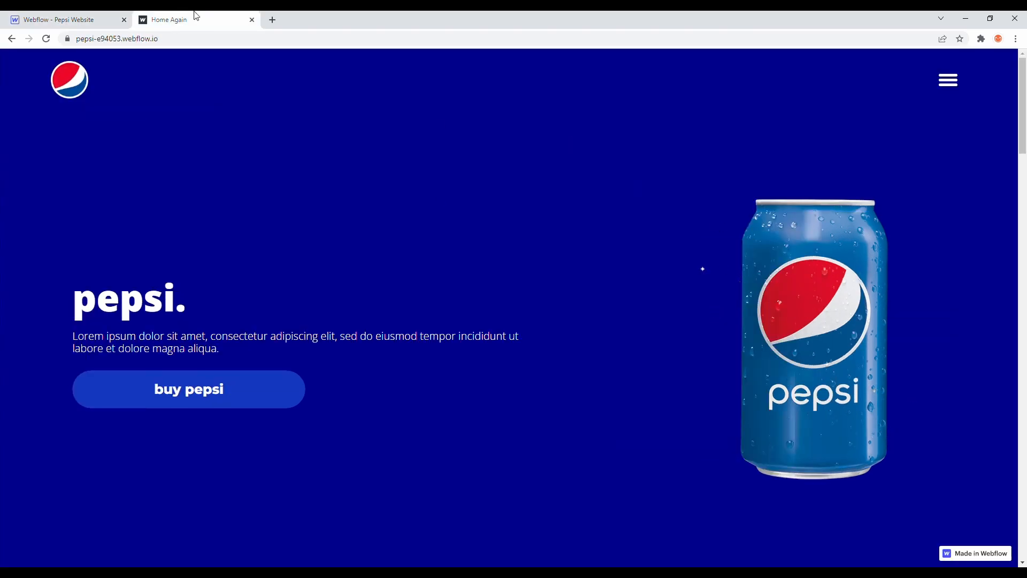
pyautogui.click(75, 15)
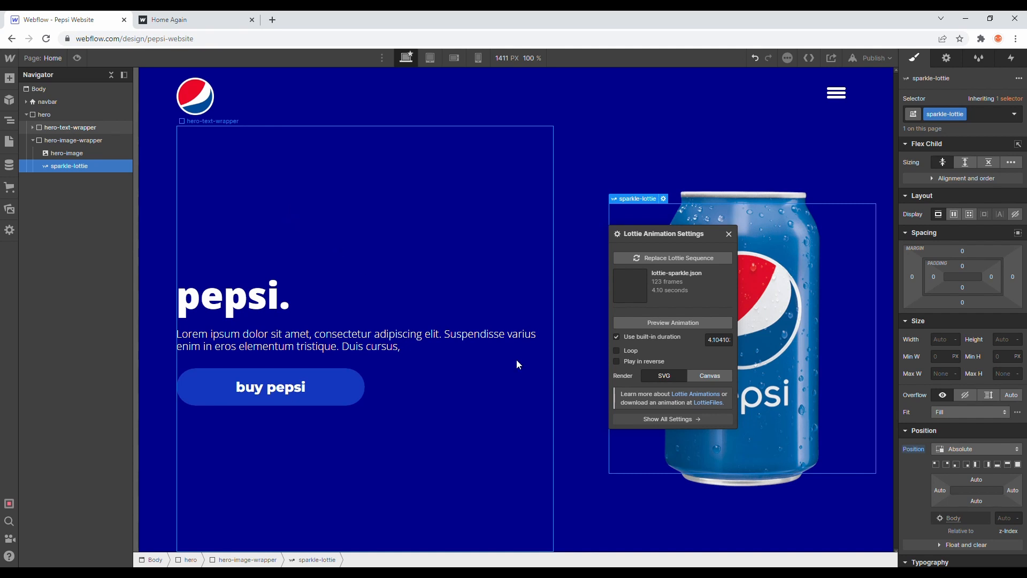
pyautogui.click(943, 343)
pyautogui.write('50%')
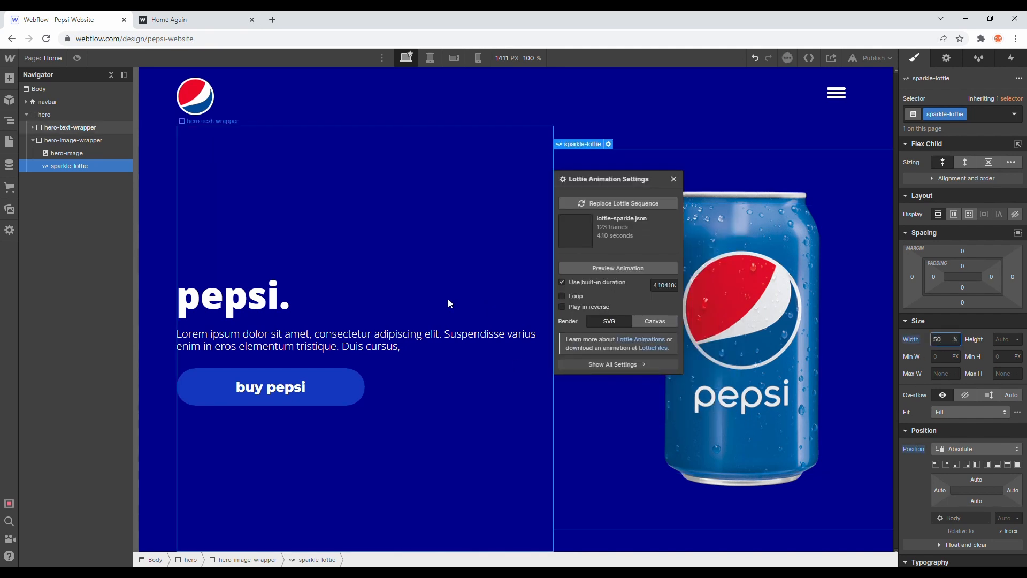
pyautogui.click(75, 140)
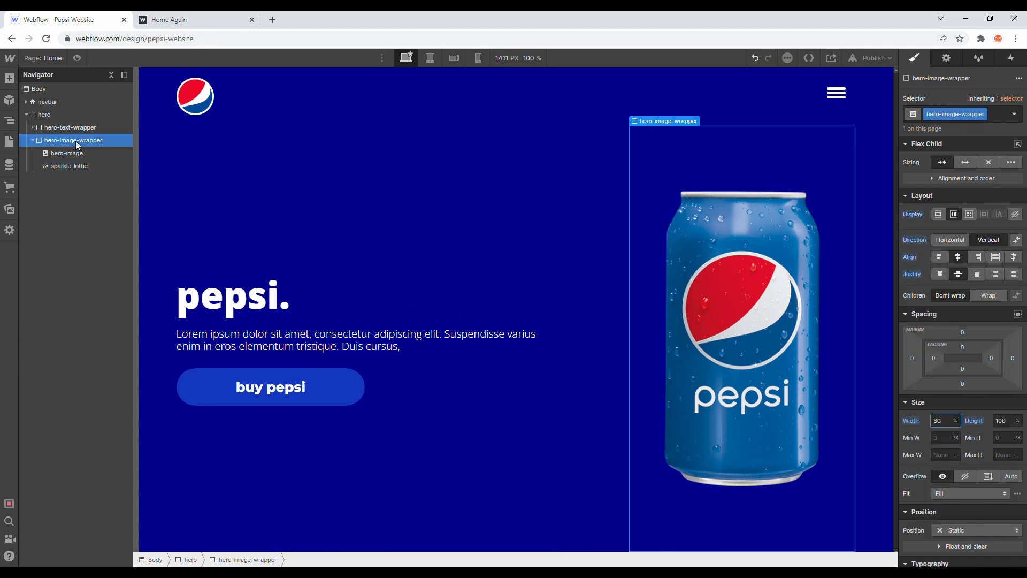
pyautogui.click(85, 167)
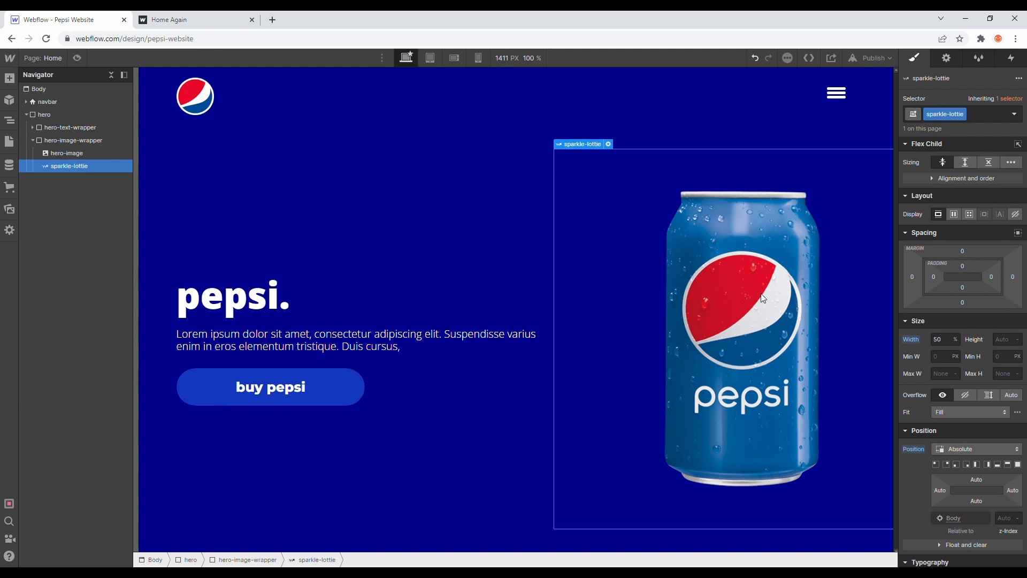
pyautogui.click(73, 140)
pyautogui.click(72, 166)
# Step: Try setting hero-image-wrapper's position to Relative as the parent of sparkle-lottie, and undo the change
pyautogui.click(107, 140)
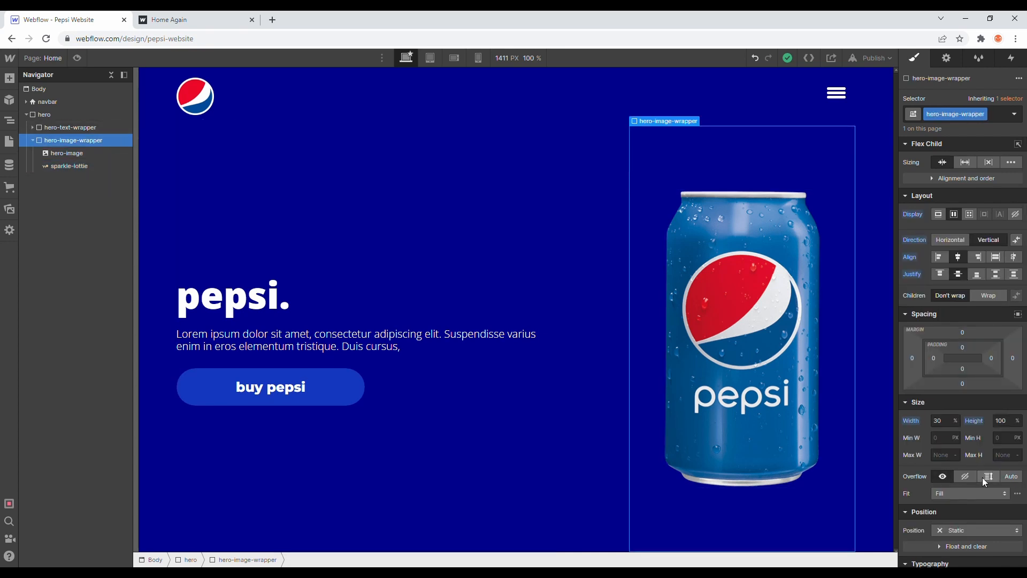
pyautogui.scroll(-3, 996, 412)
pyautogui.click(951, 370)
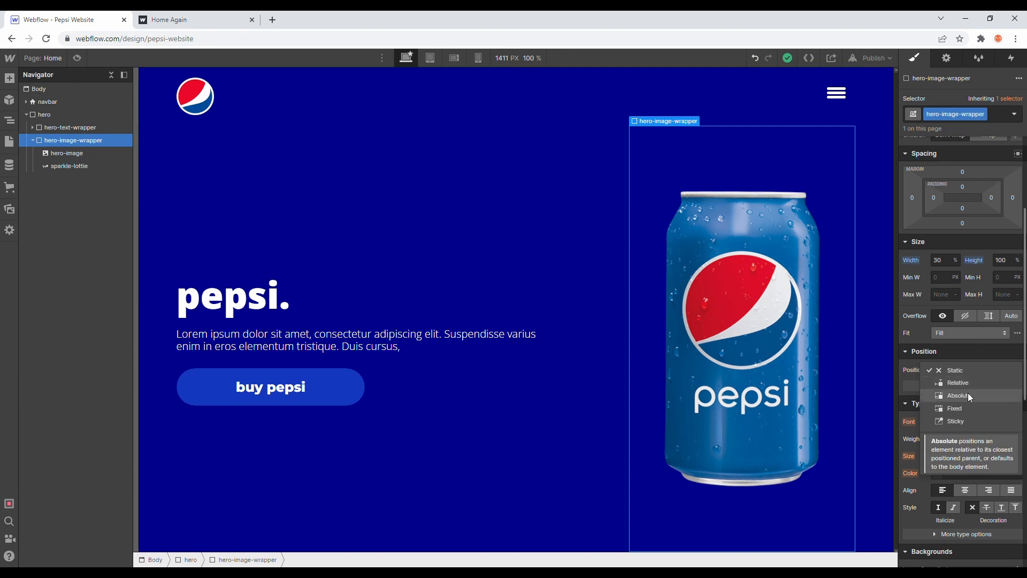
pyautogui.click(968, 381)
pyautogui.click(87, 167)
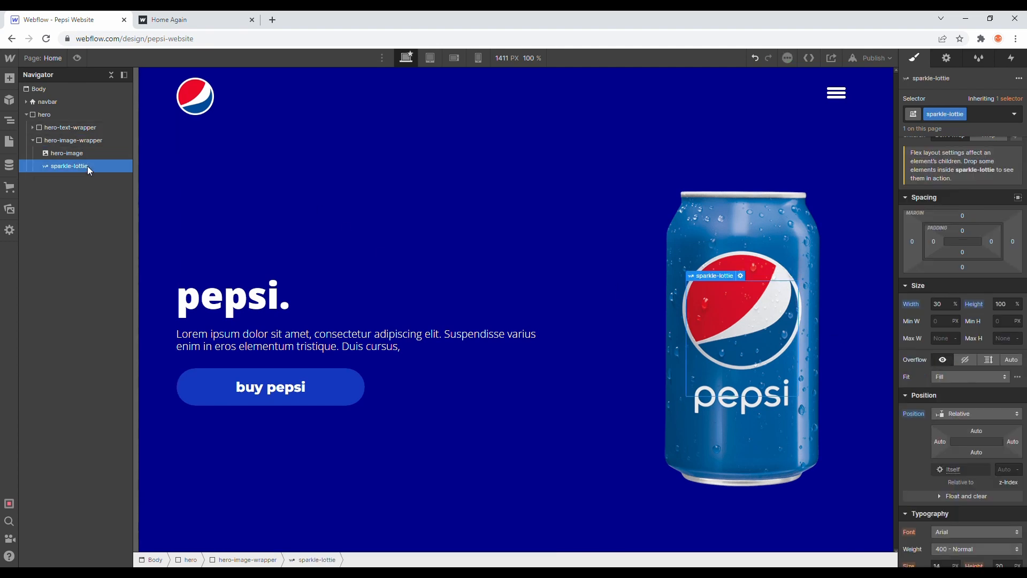
pyautogui.hotkey('ctrl', 'z')
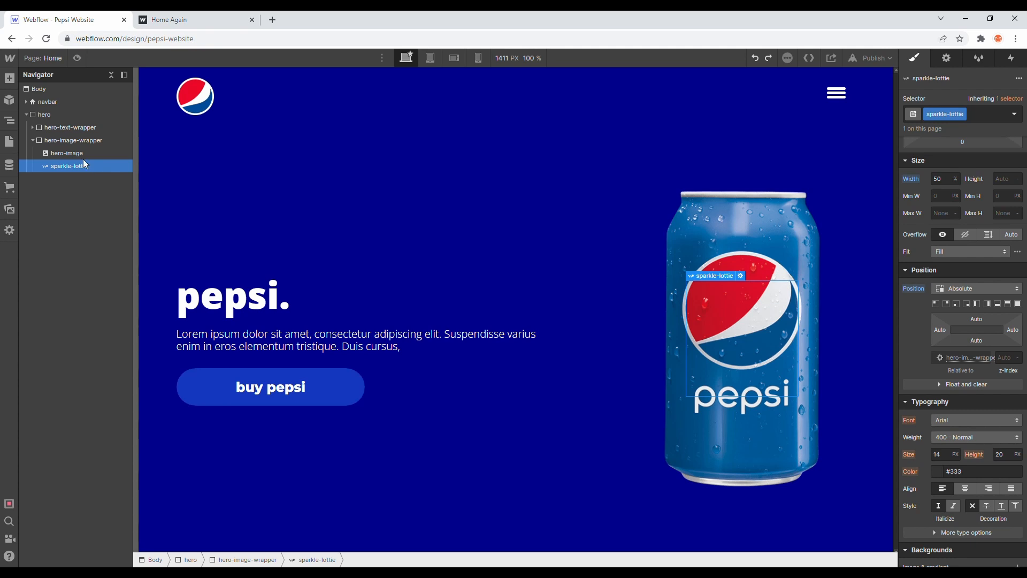
pyautogui.hotkey('ctrl', 'z')
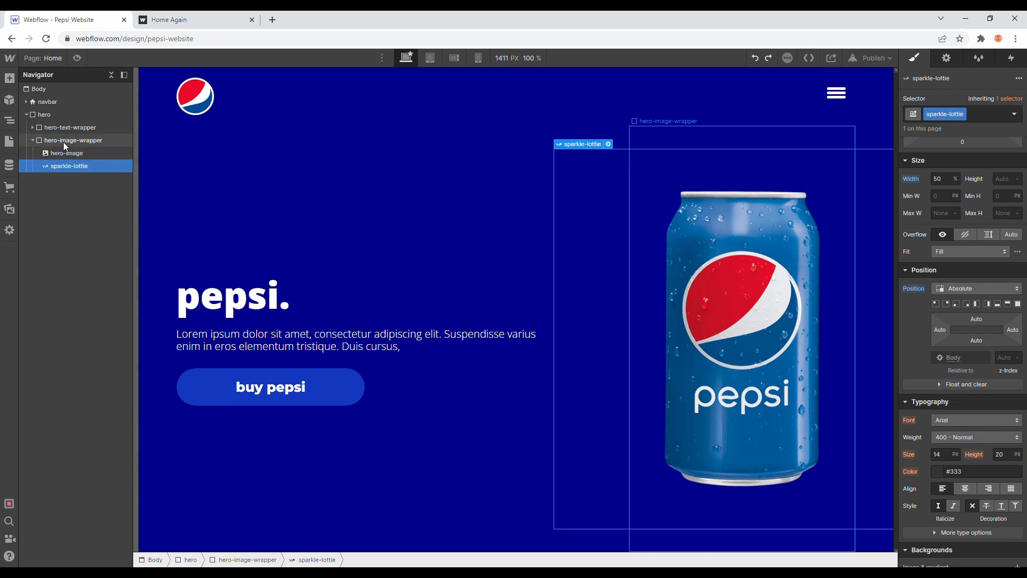
# Step: Add a Mouse hover element trigger to hero-image-wrapper and create a new timed animation for its On hover action
pyautogui.click(1011, 58)
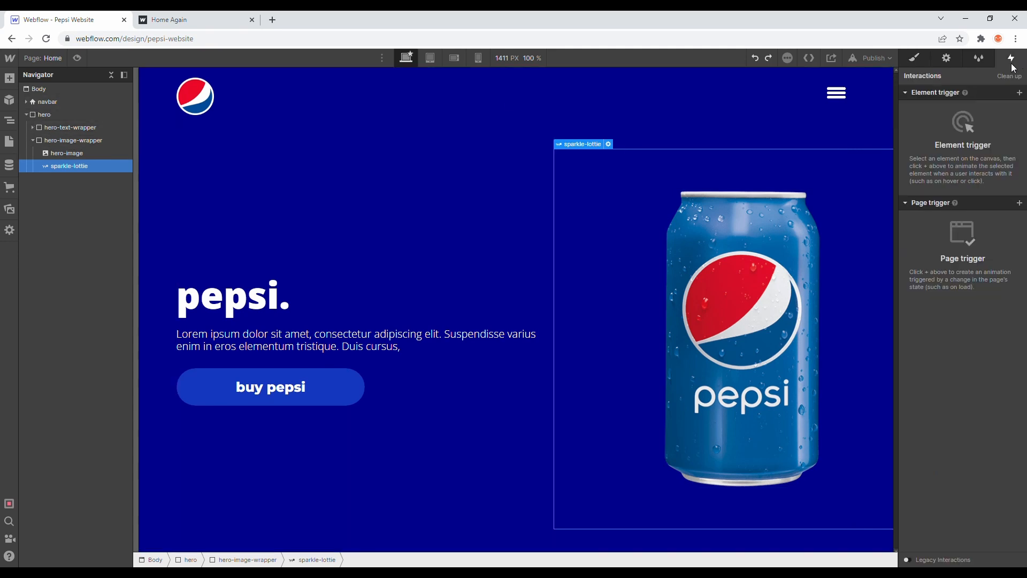
pyautogui.click(110, 141)
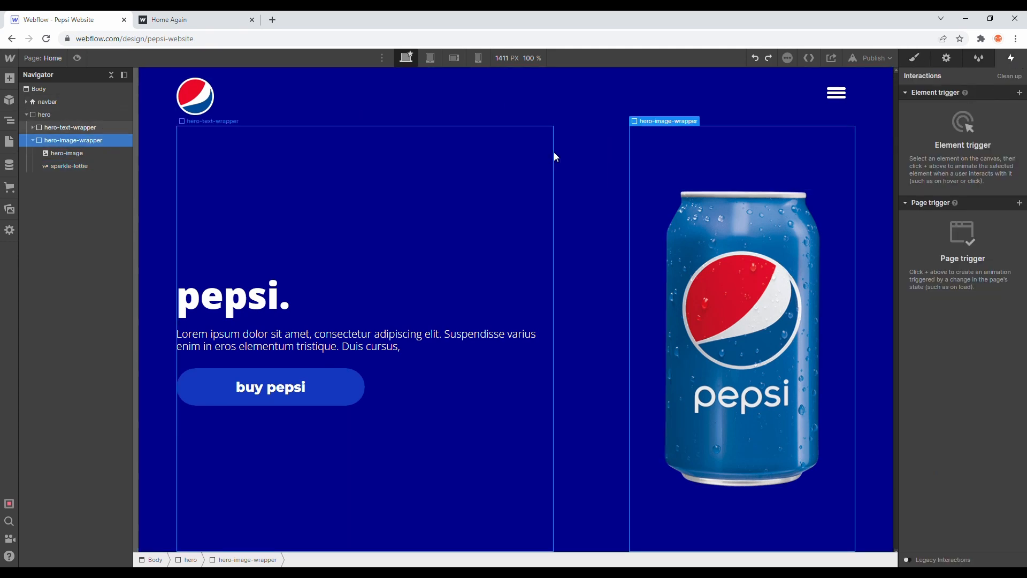
pyautogui.click(1020, 93)
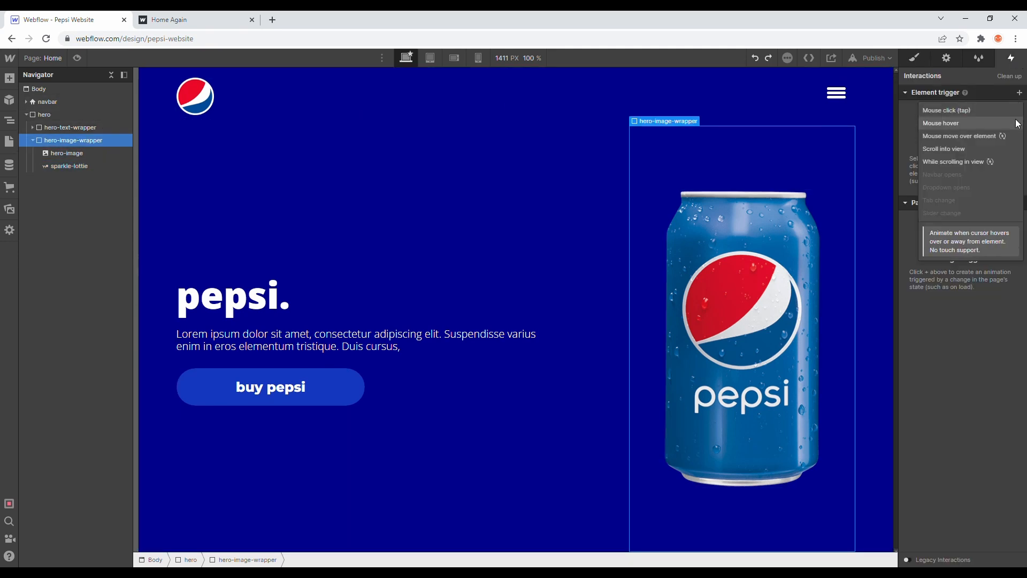
pyautogui.click(1019, 122)
pyautogui.click(1006, 150)
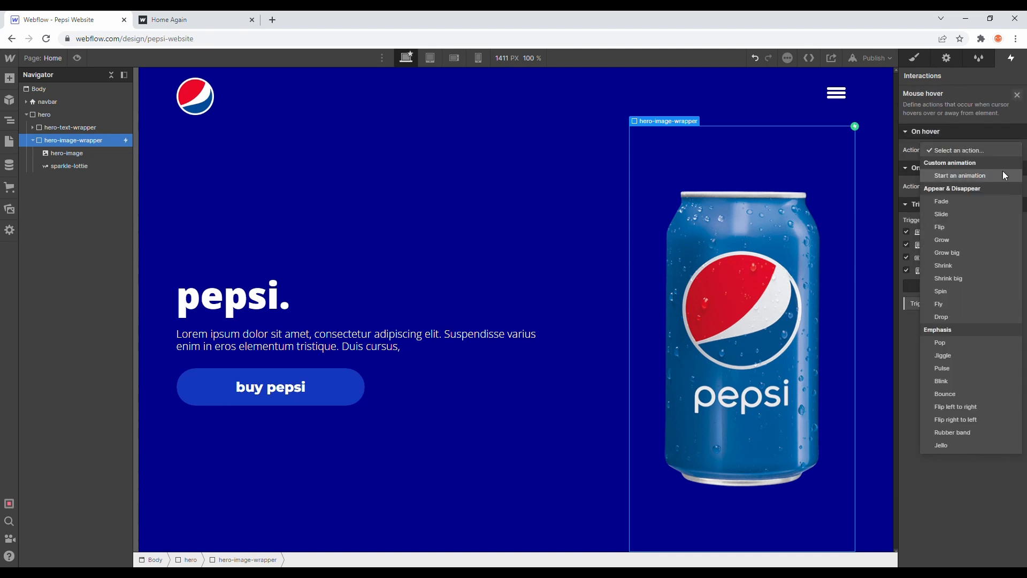
pyautogui.click(1004, 172)
pyautogui.click(1017, 167)
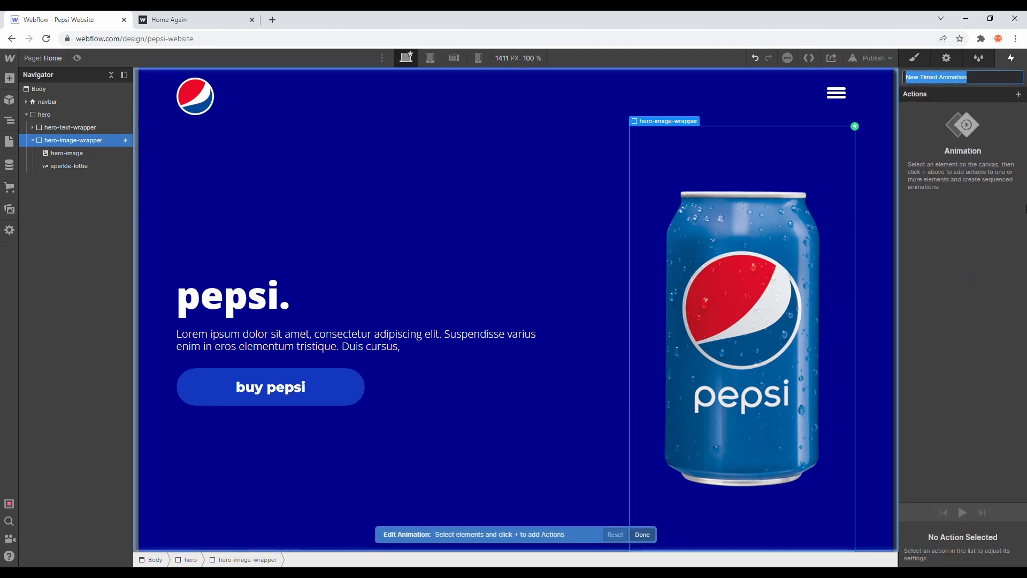
# Step: Name the new timed animation "hero image hover"
pyautogui.write('hero ')
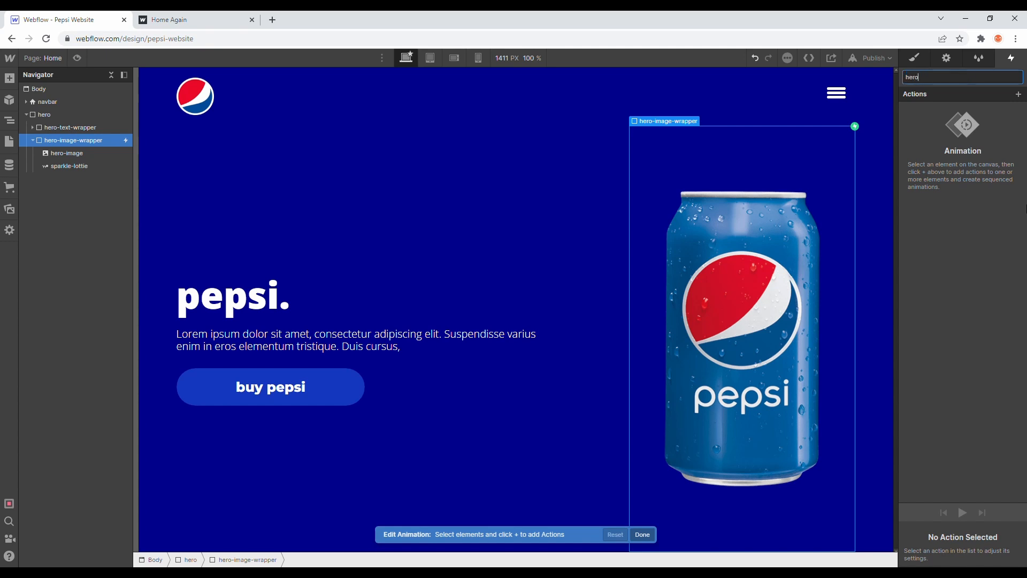
pyautogui.write('image hover')
pyautogui.press('Return')
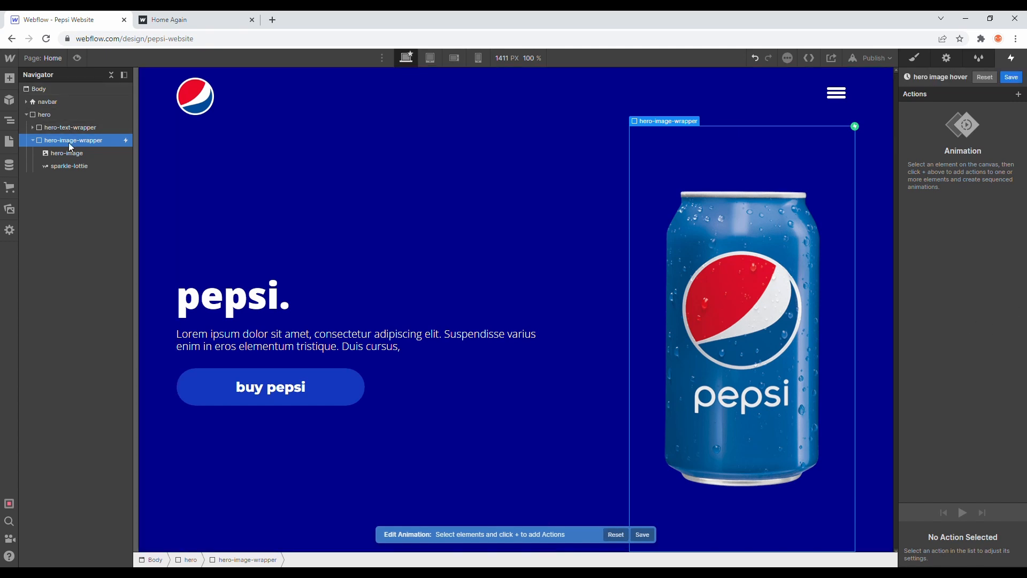
# Step: Add a Lottie action for sparkle-lottie to the animation, with the Lottie at 0% and a duration of 2 seconds
pyautogui.click(74, 167)
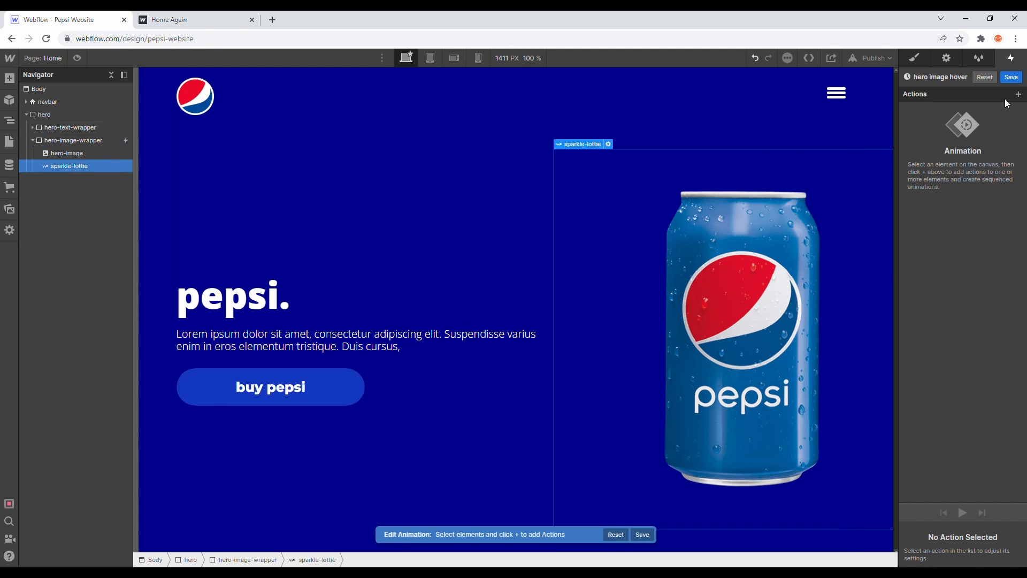
pyautogui.click(1018, 94)
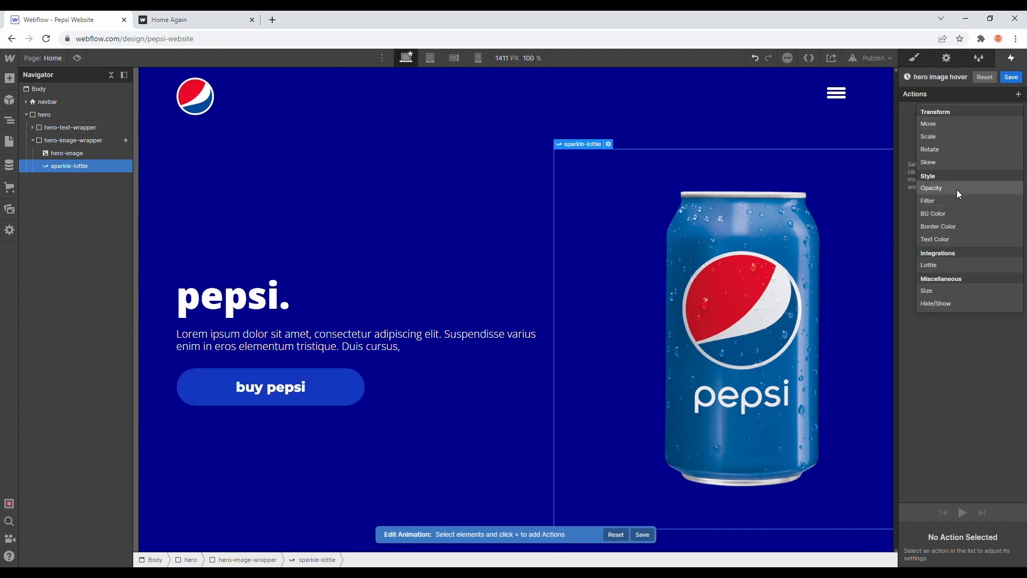
pyautogui.click(945, 264)
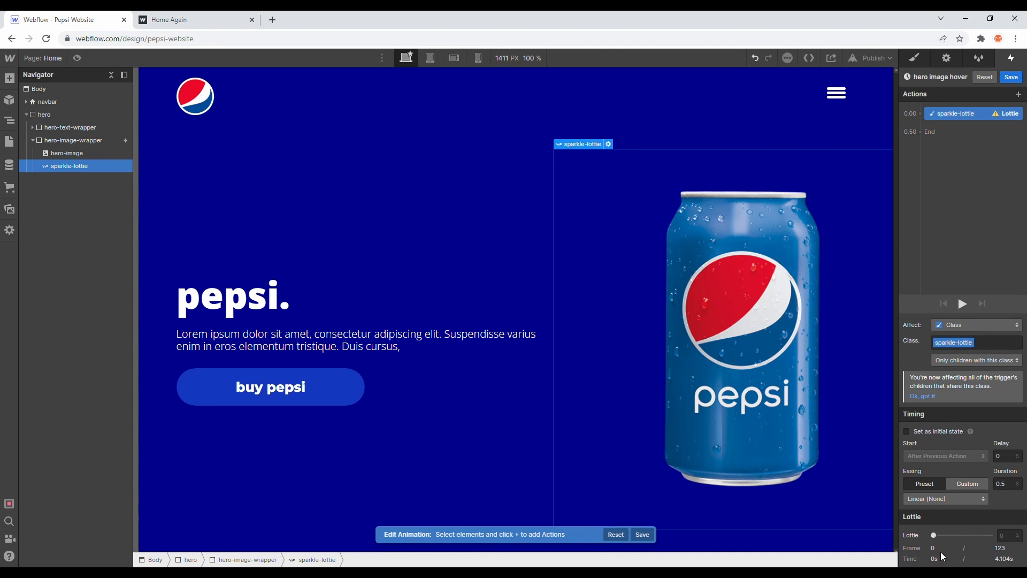
pyautogui.click(932, 127)
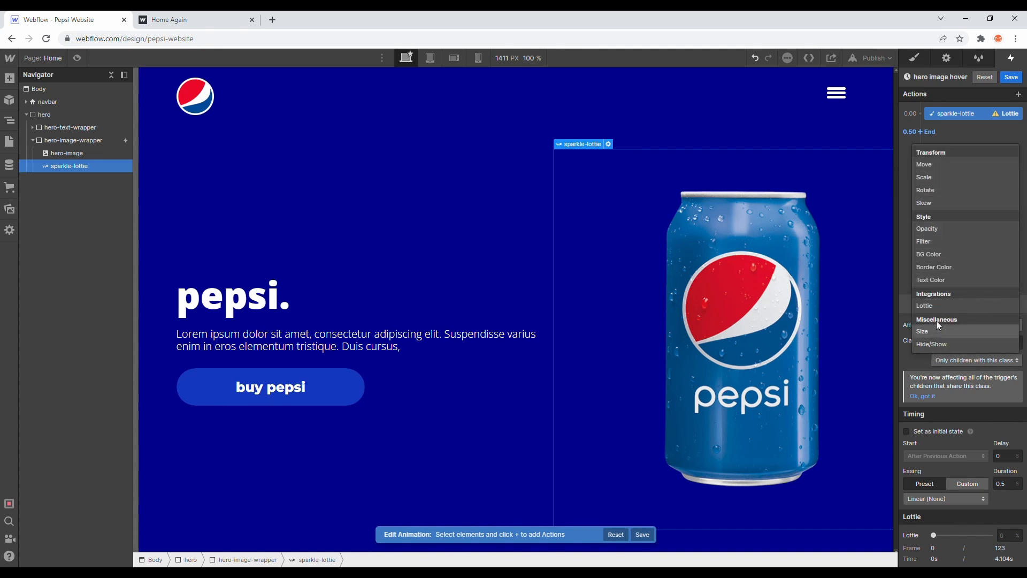
pyautogui.click(1013, 540)
pyautogui.click(1012, 540)
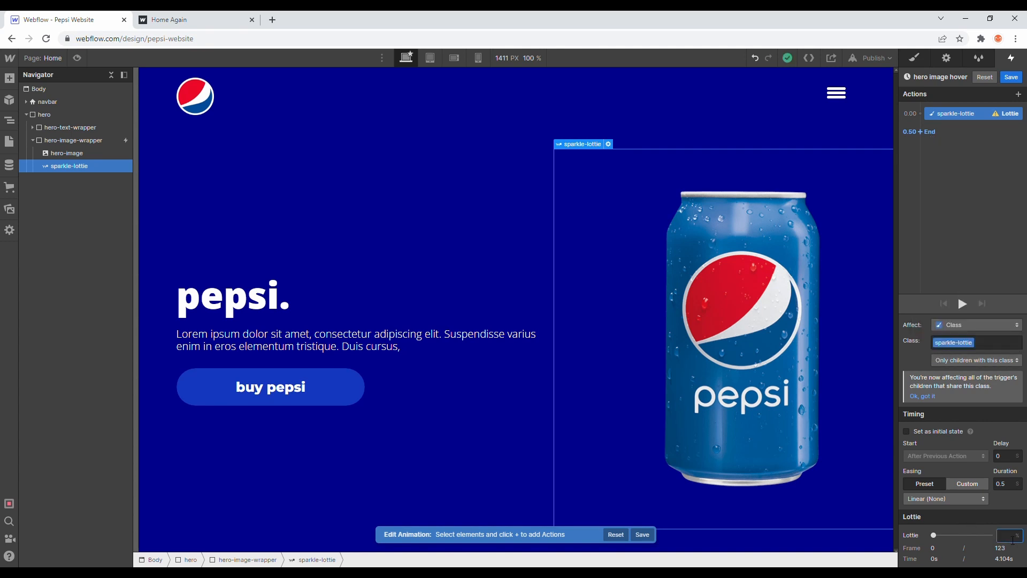
pyautogui.click(1015, 489)
pyautogui.write('2')
# Step: Add a second sparkle-lottie Lottie action after the first, with a 2-second duration and the Lottie at 100%, and play the animation
pyautogui.click(921, 132)
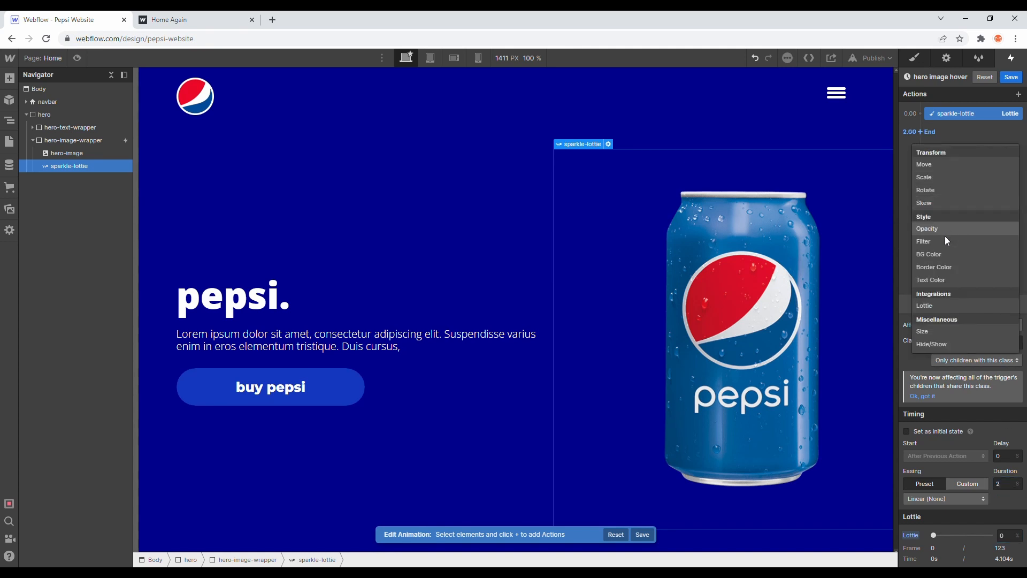
pyautogui.click(937, 307)
pyautogui.click(1008, 487)
pyautogui.write('2')
pyautogui.click(1016, 535)
pyautogui.write('100')
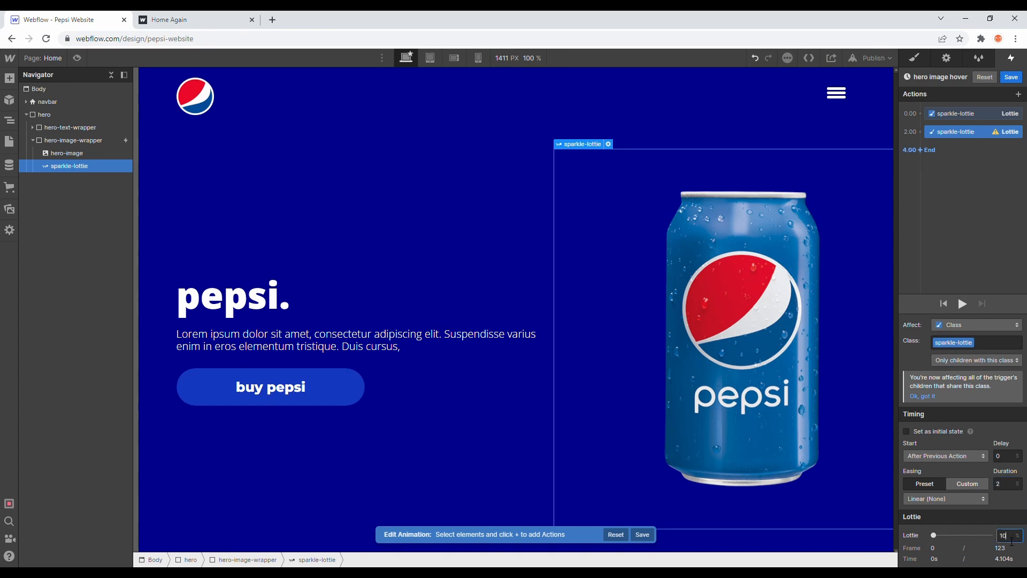
pyautogui.press('Return')
pyautogui.click(962, 303)
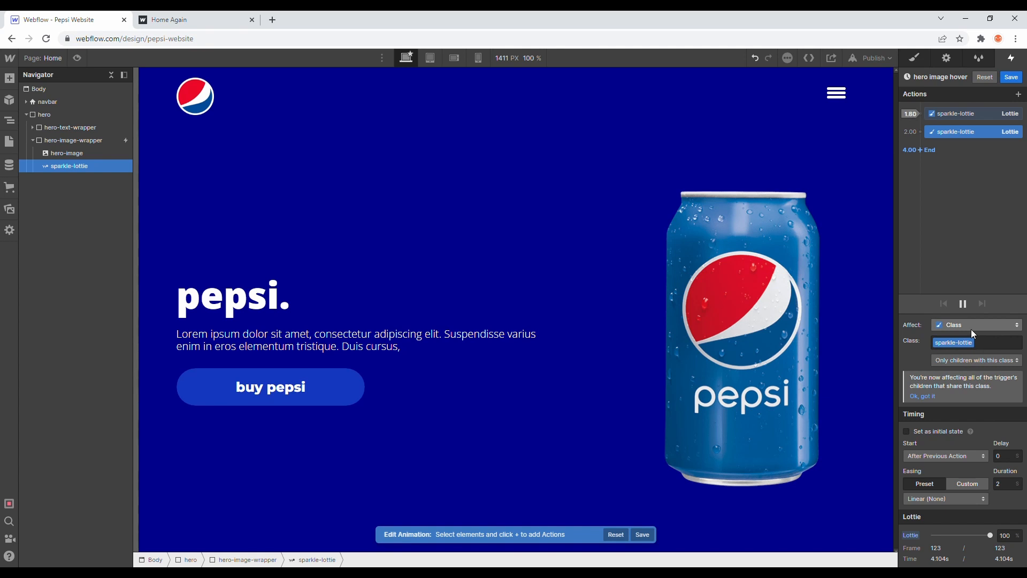
# Step: Set the first Lottie action's duration to 0 seconds, replay the animation and save it
pyautogui.click(1005, 483)
pyautogui.write('0')
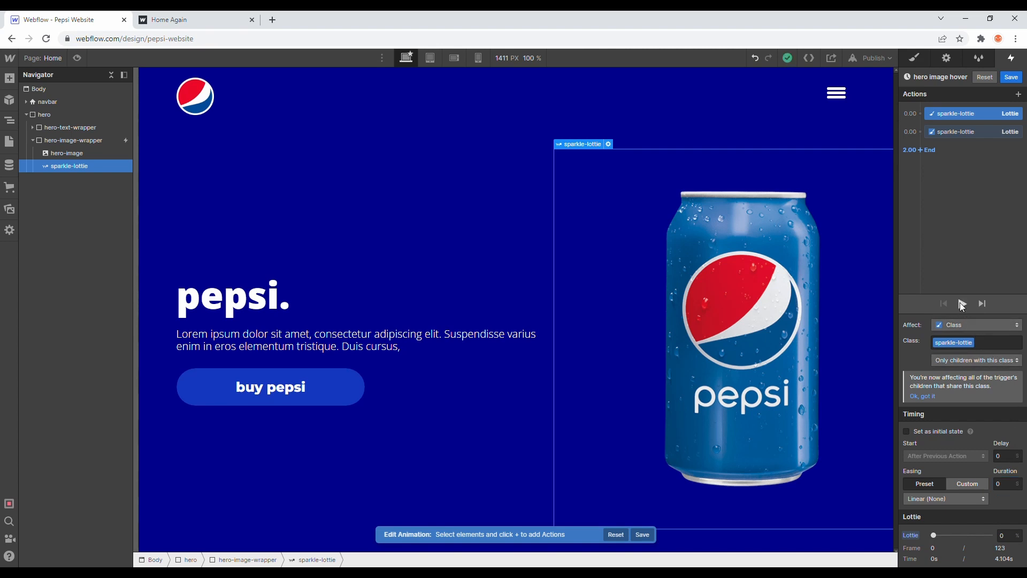
pyautogui.click(961, 304)
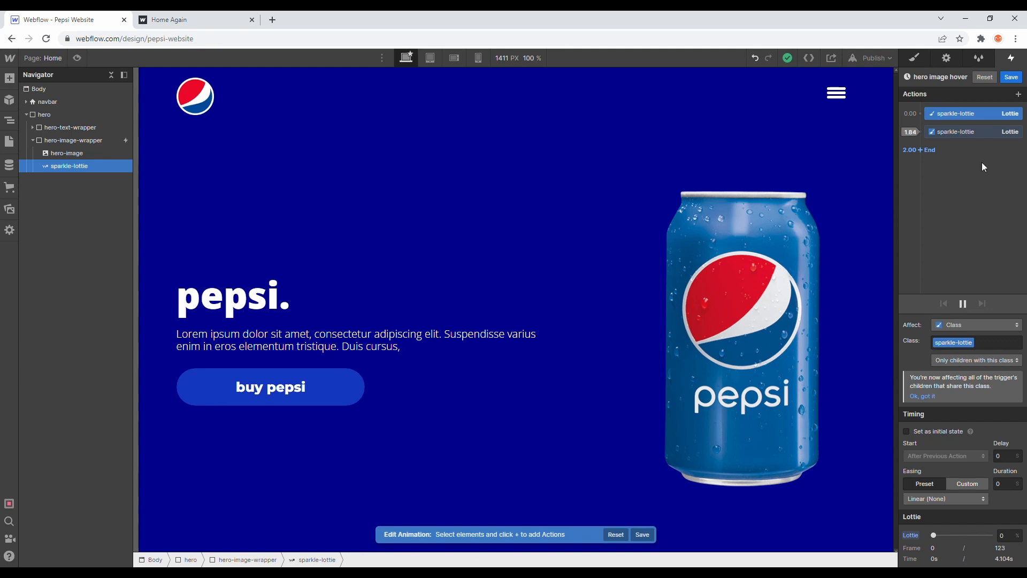
pyautogui.click(1011, 78)
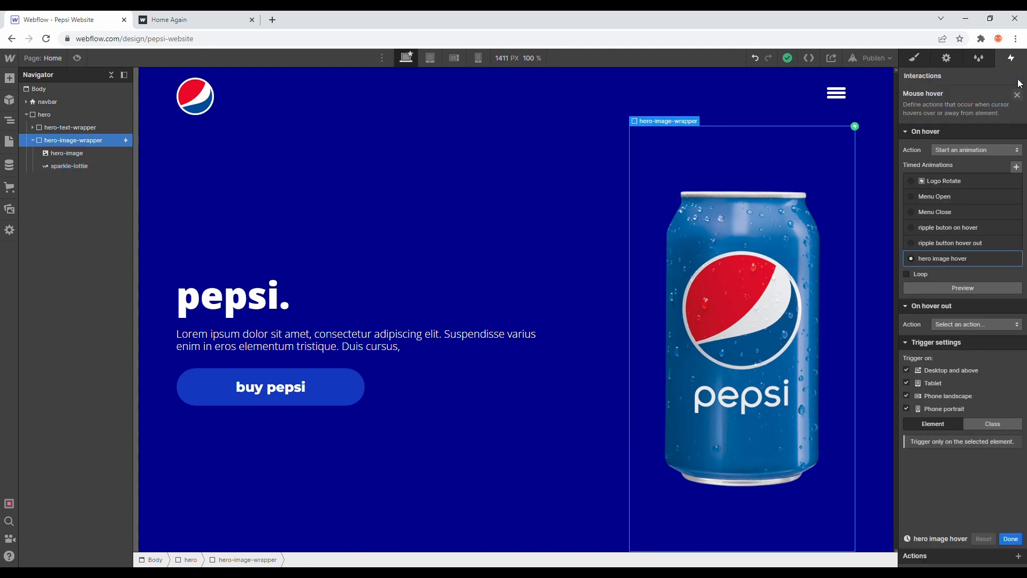
# Step: Set sparkle-lottie's width to 35% and check the can's hover effect in preview mode
pyautogui.click(913, 59)
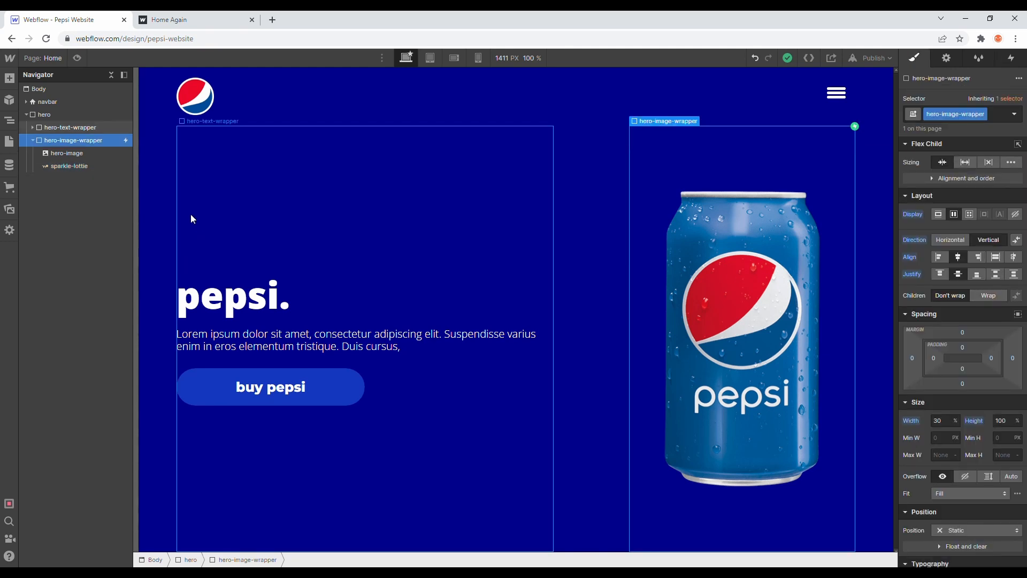
pyautogui.click(69, 166)
pyautogui.click(946, 342)
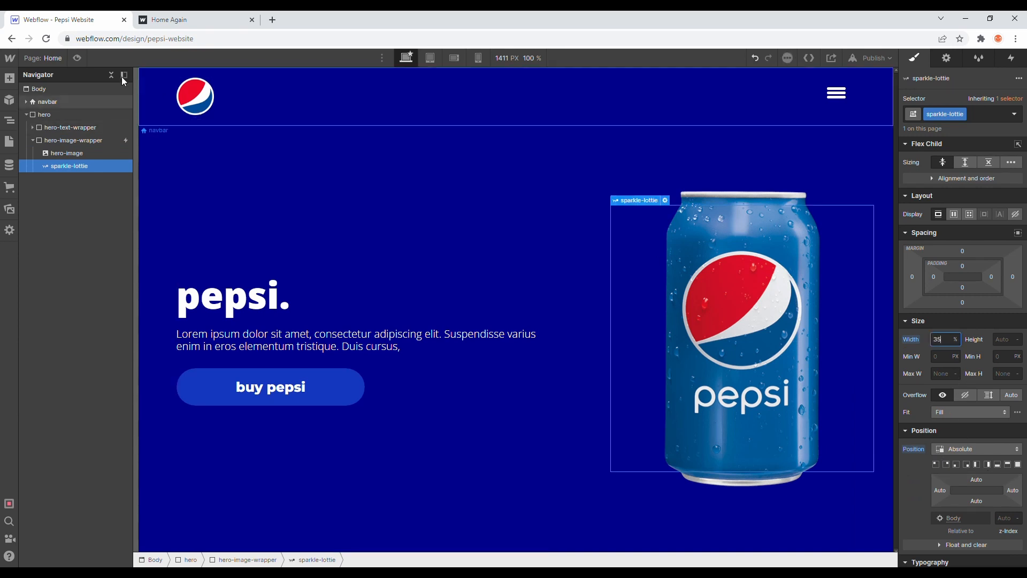
pyautogui.hotkey('ctrl', 'shift', 'p')
pyautogui.moveTo(793, 306)
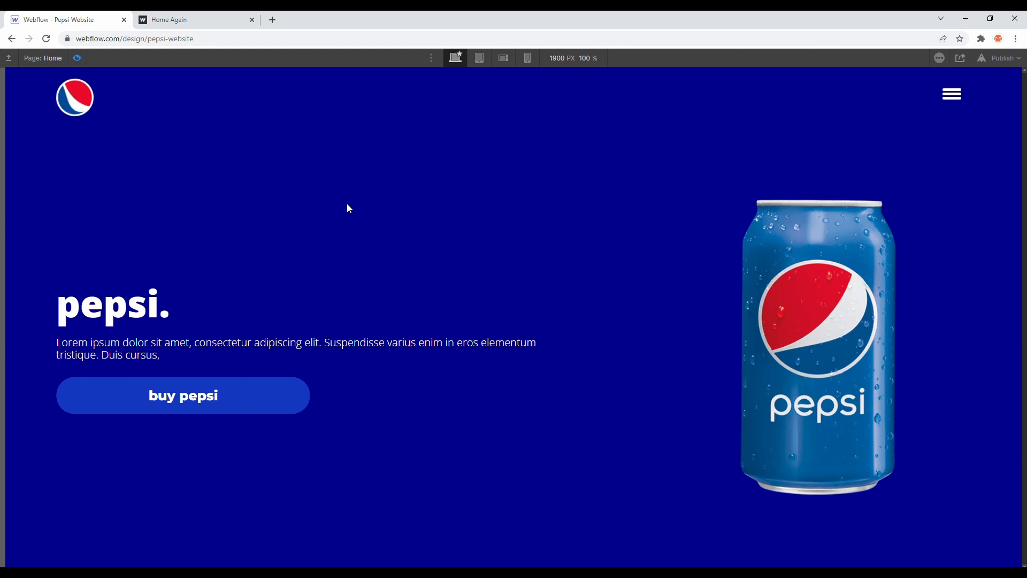
pyautogui.hotkey('ctrl', 'shift', 'p')
# Step: Set hero-image-wrapper's cursor to pointer
pyautogui.click(91, 142)
pyautogui.scroll(-10, 1012, 469)
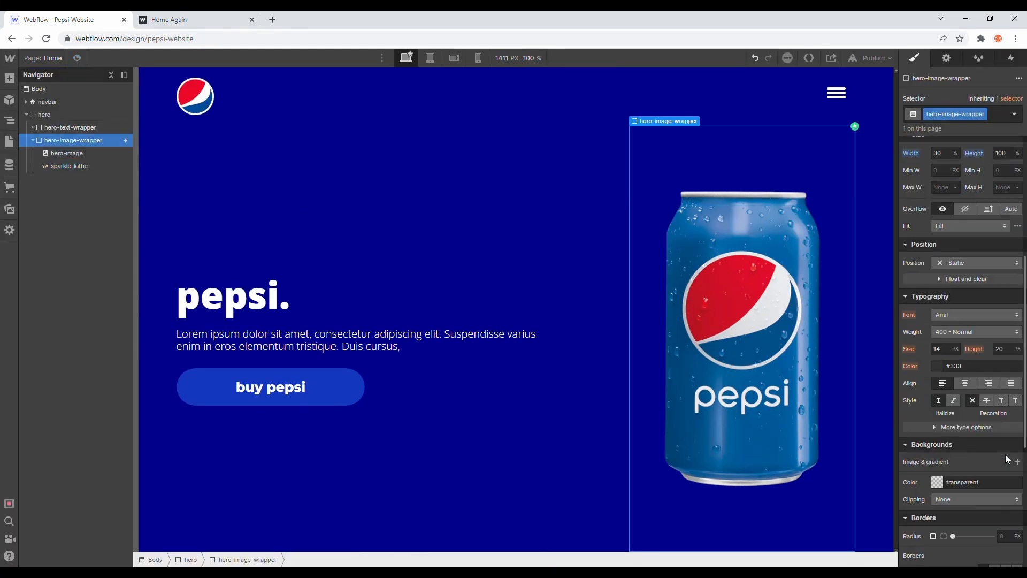
pyautogui.click(973, 534)
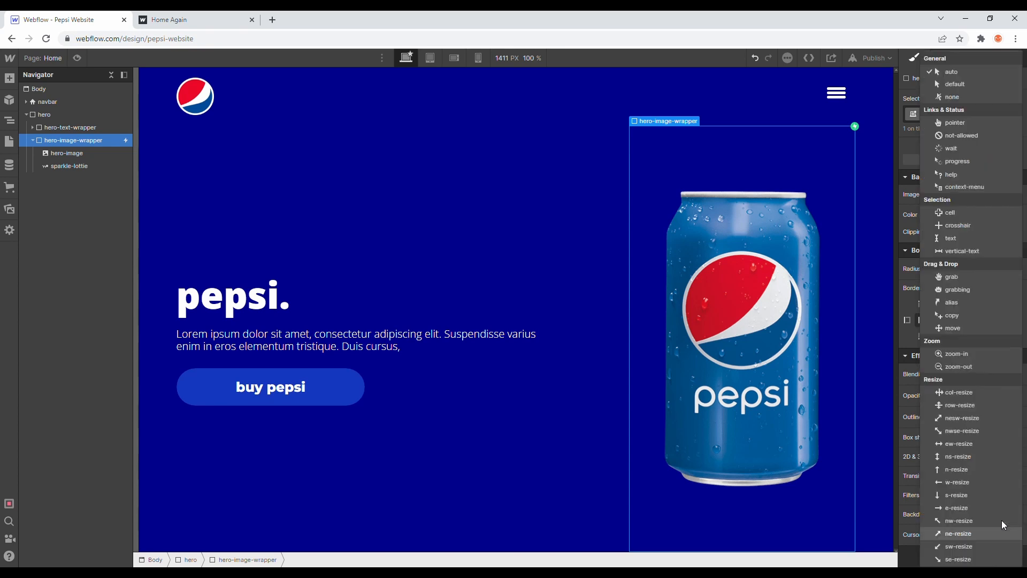
pyautogui.click(955, 124)
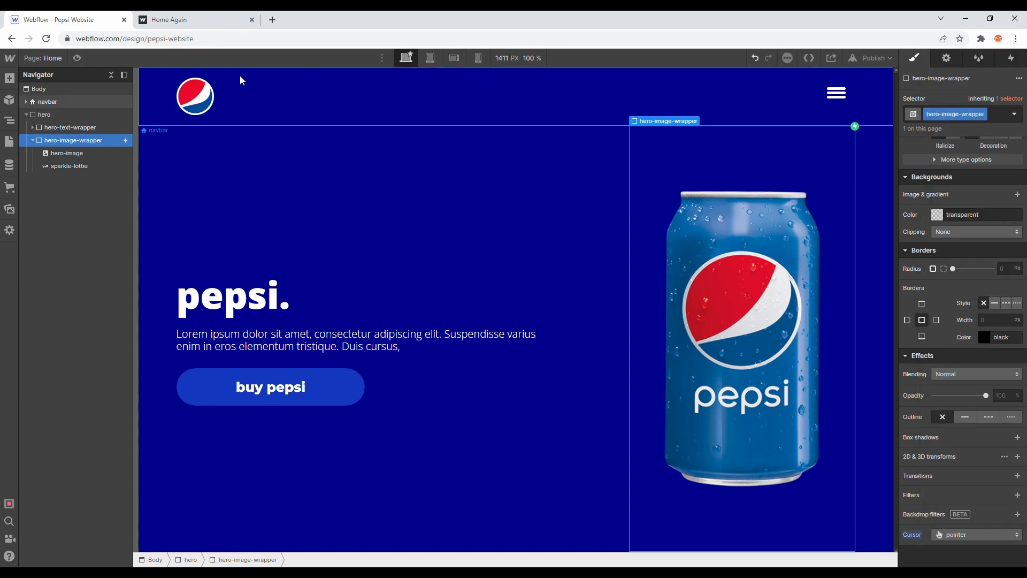
# Step: Preview the hero section's hover effects and compare them with the reference page
pyautogui.click(77, 58)
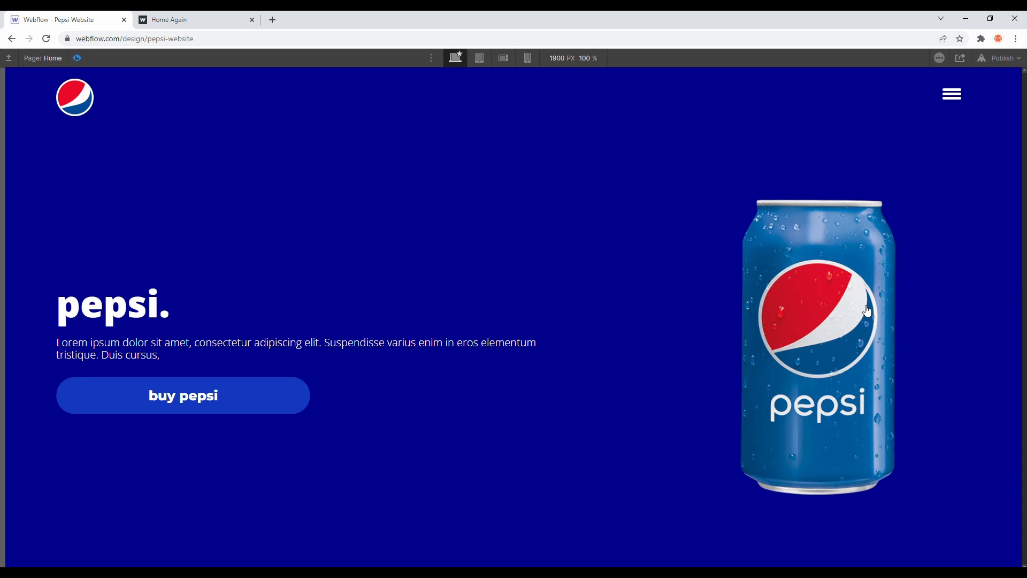
pyautogui.click(219, 16)
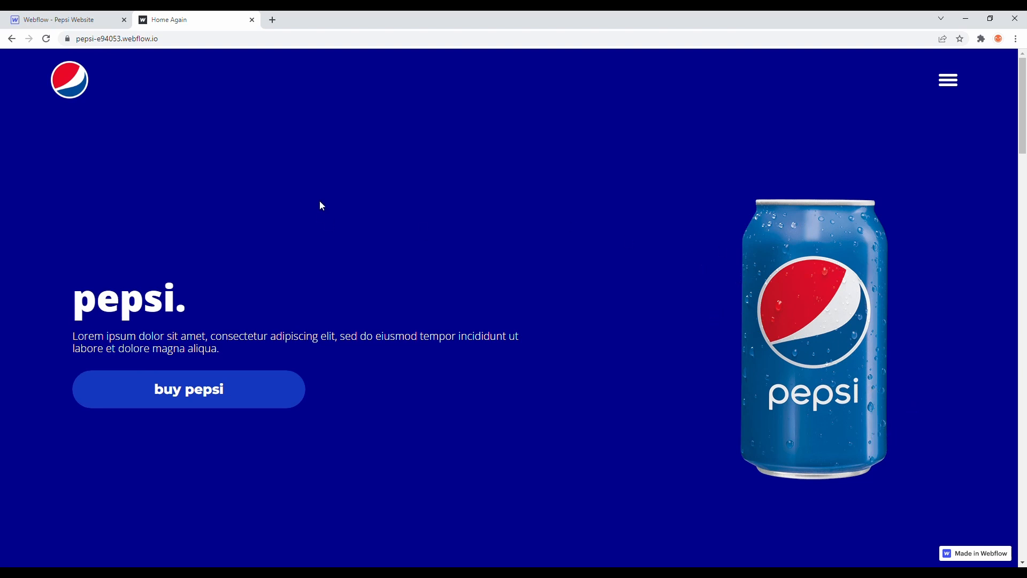
pyautogui.click(99, 16)
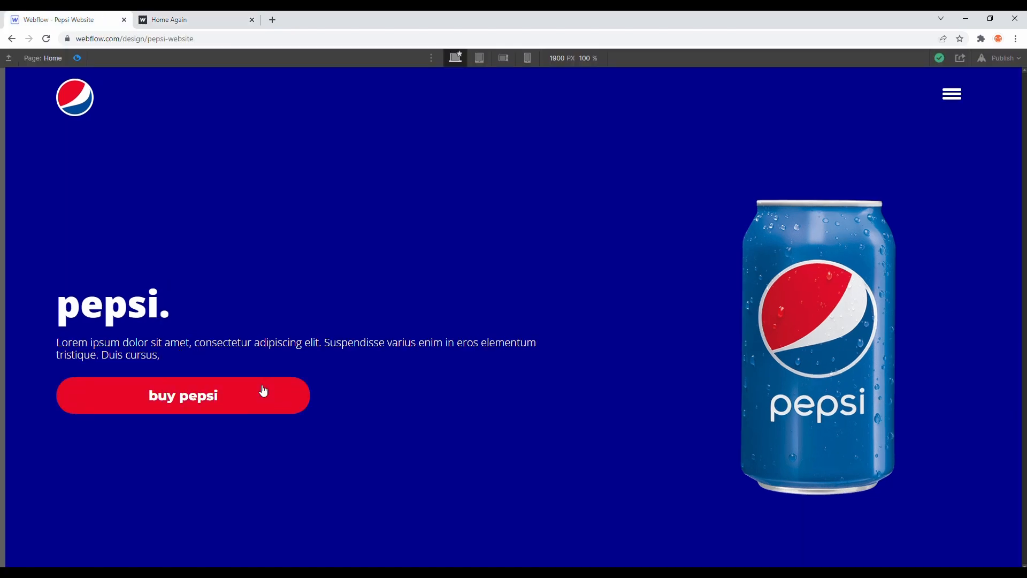